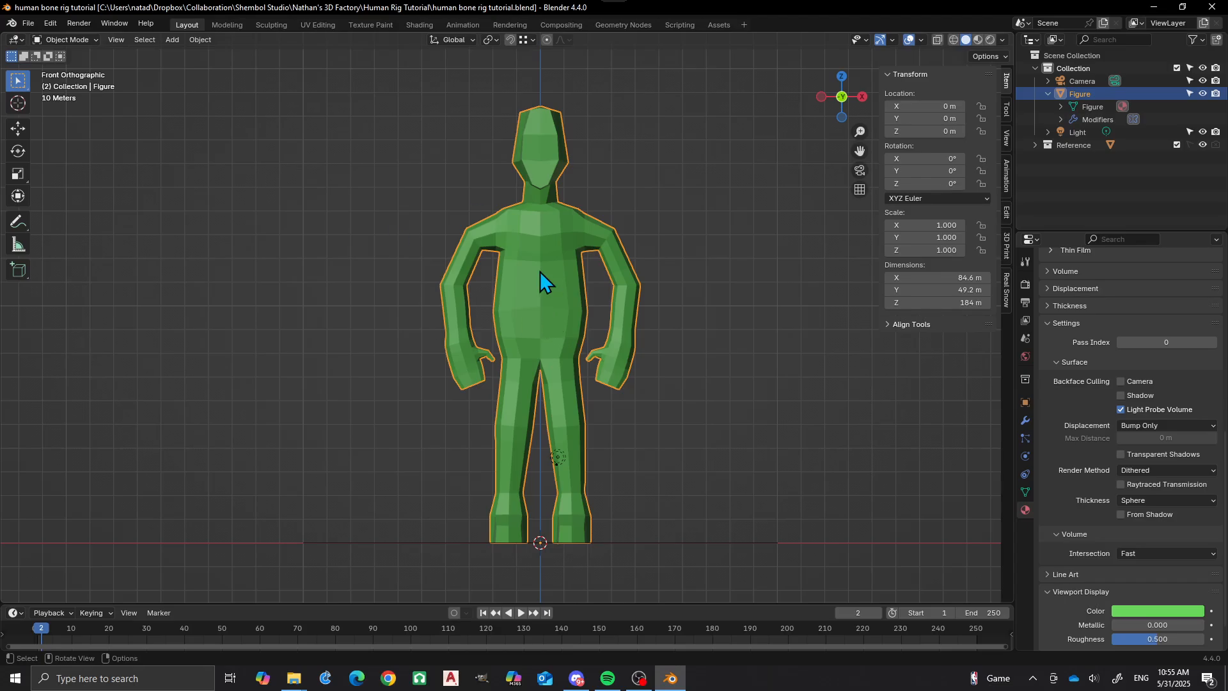
# Add a single-bone armature at the scene origin
pyautogui.press('shift')
pyautogui.hotkey('shift', 'a')
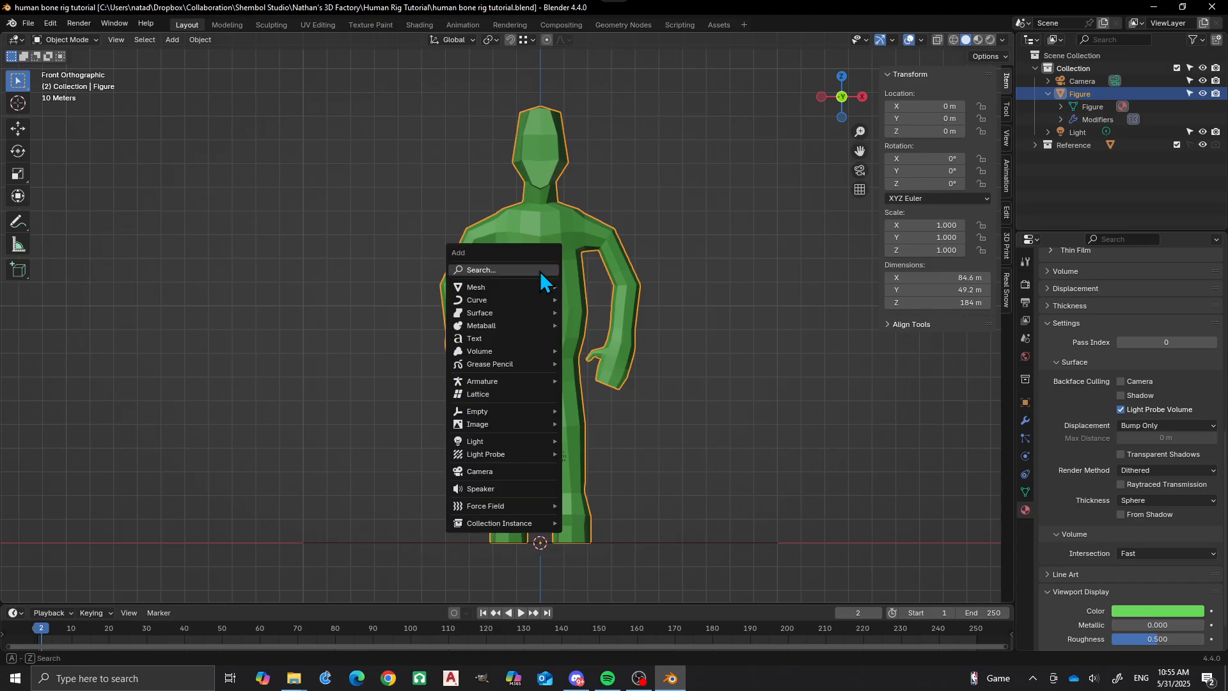
pyautogui.click(540, 271)
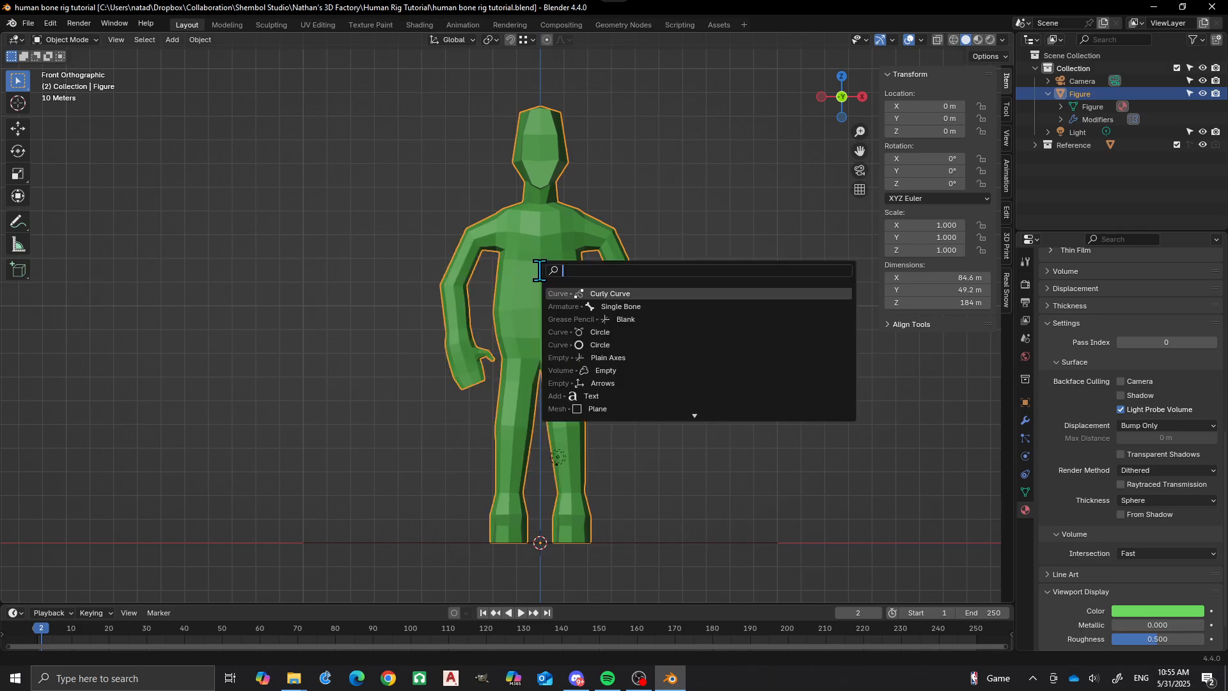
pyautogui.write('armature')
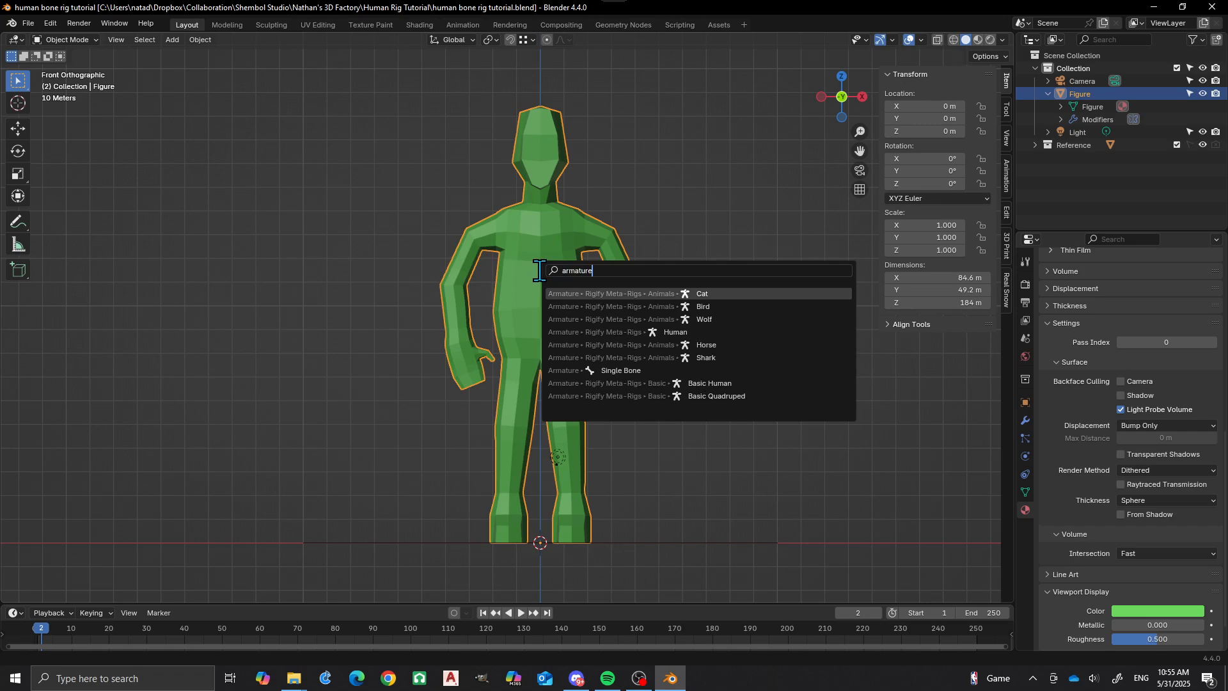
pyautogui.click(586, 369)
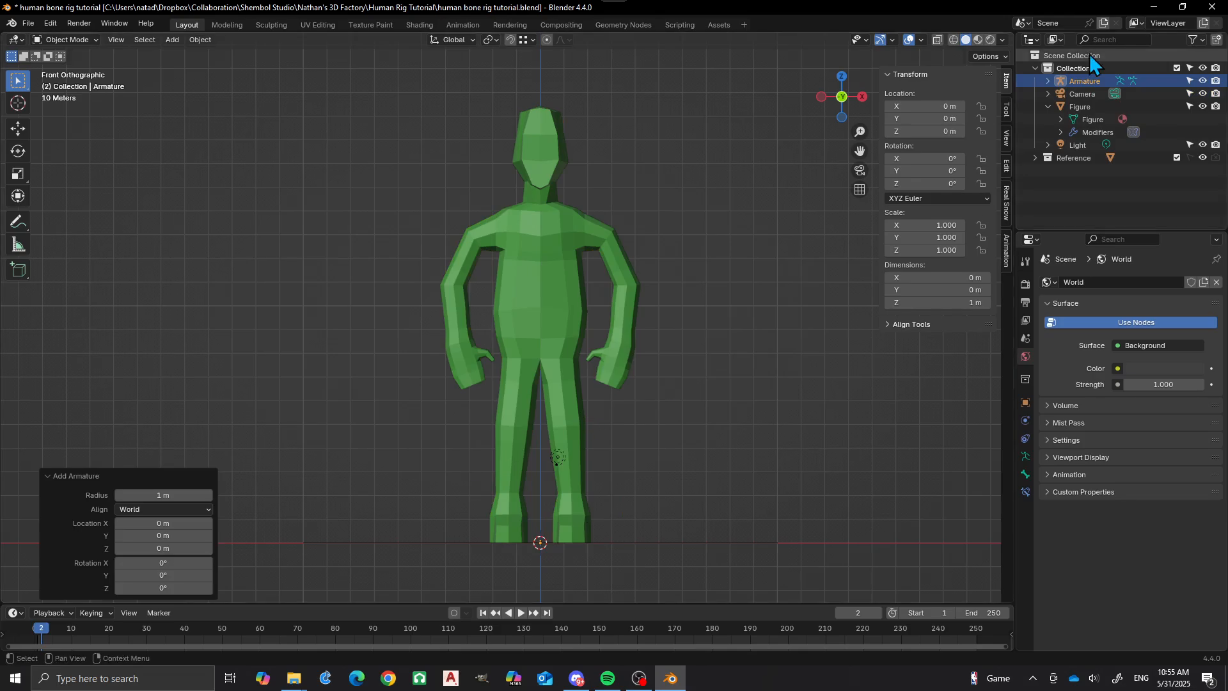
pyautogui.doubleClick(1087, 80)
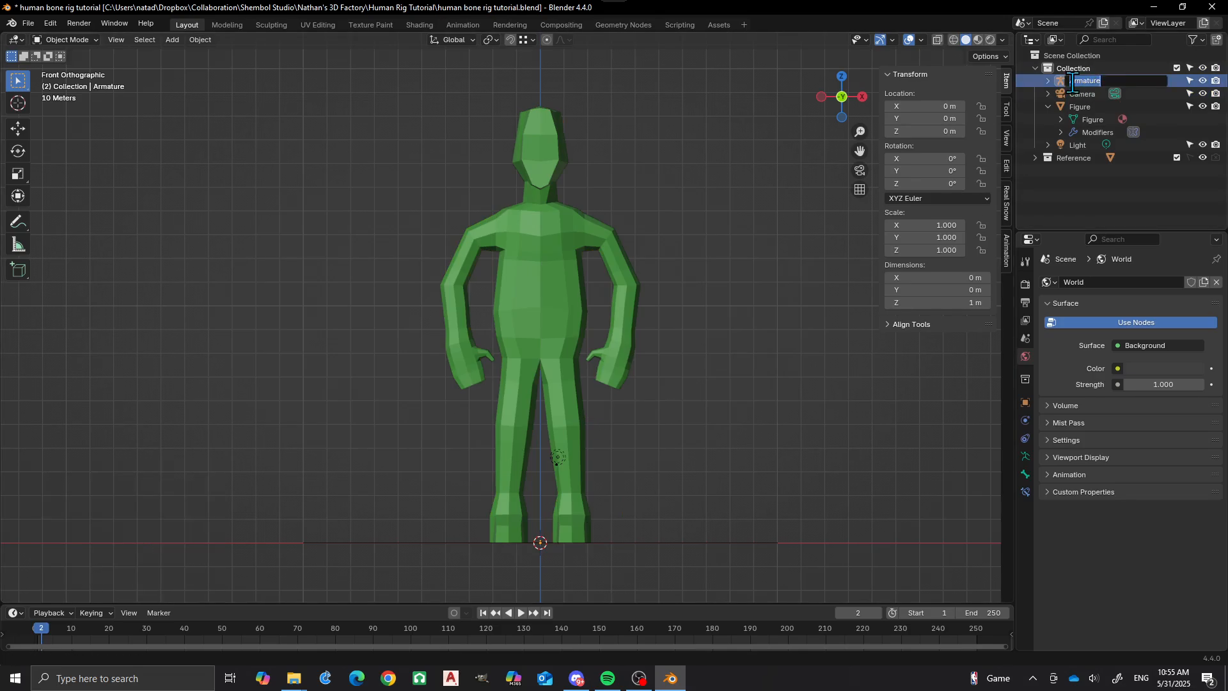
pyautogui.click(1069, 81)
pyautogui.press('Return')
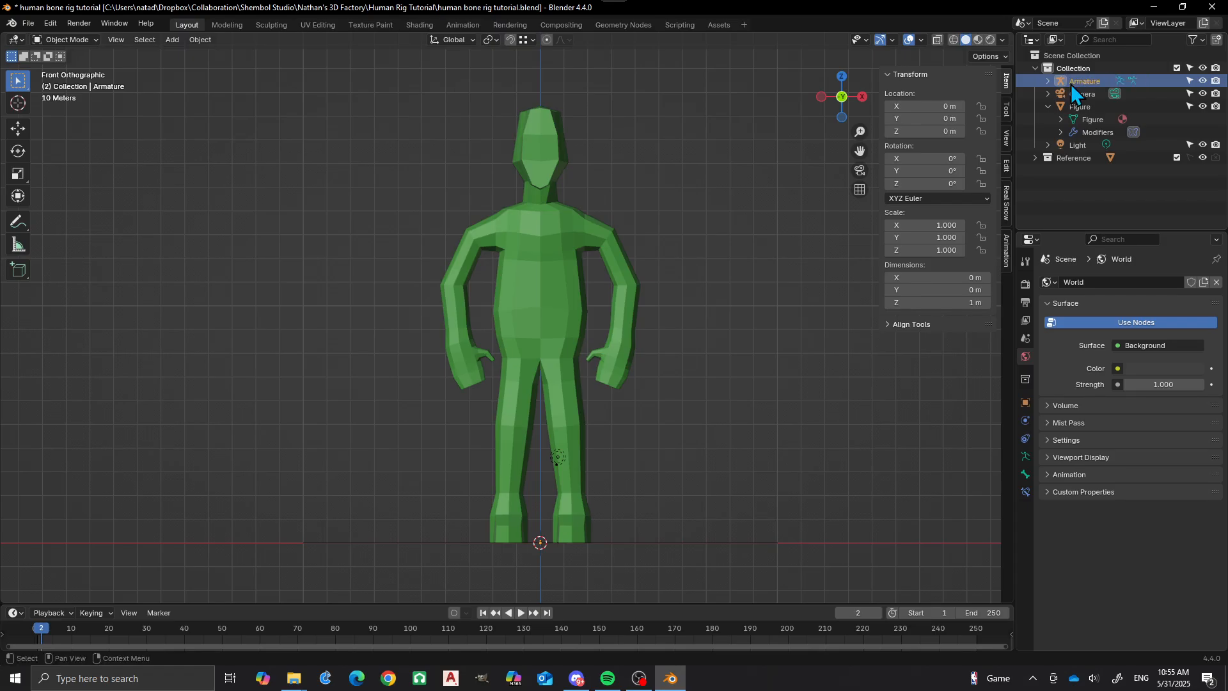
# Enter Edit Mode on the armature and move the bone's head joint up about 42 m along Z
pyautogui.scroll(3, 567, 498)
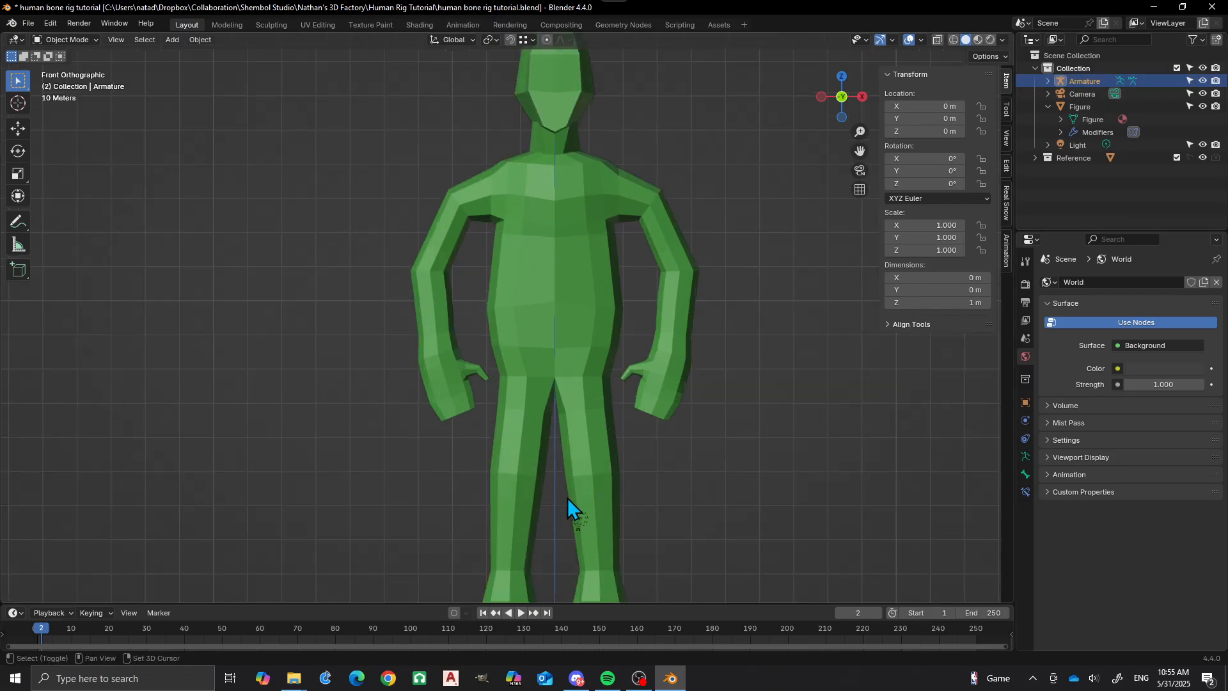
pyautogui.press('Tab')
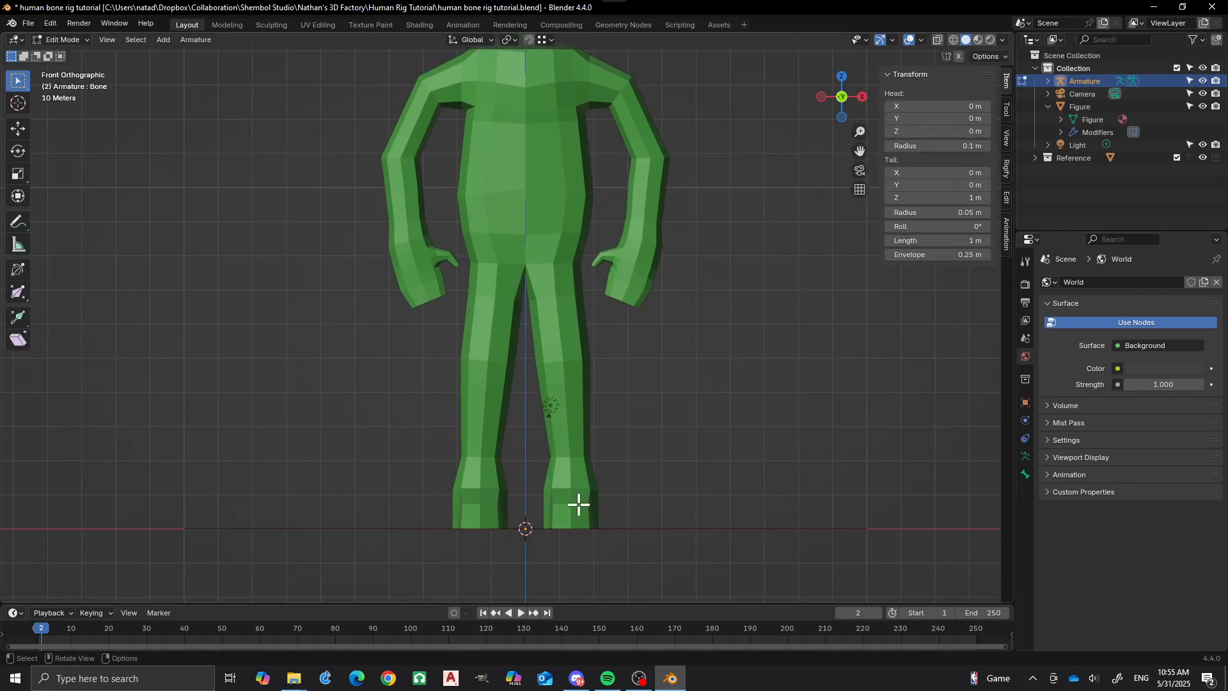
pyautogui.hotkey('shift', 'a')
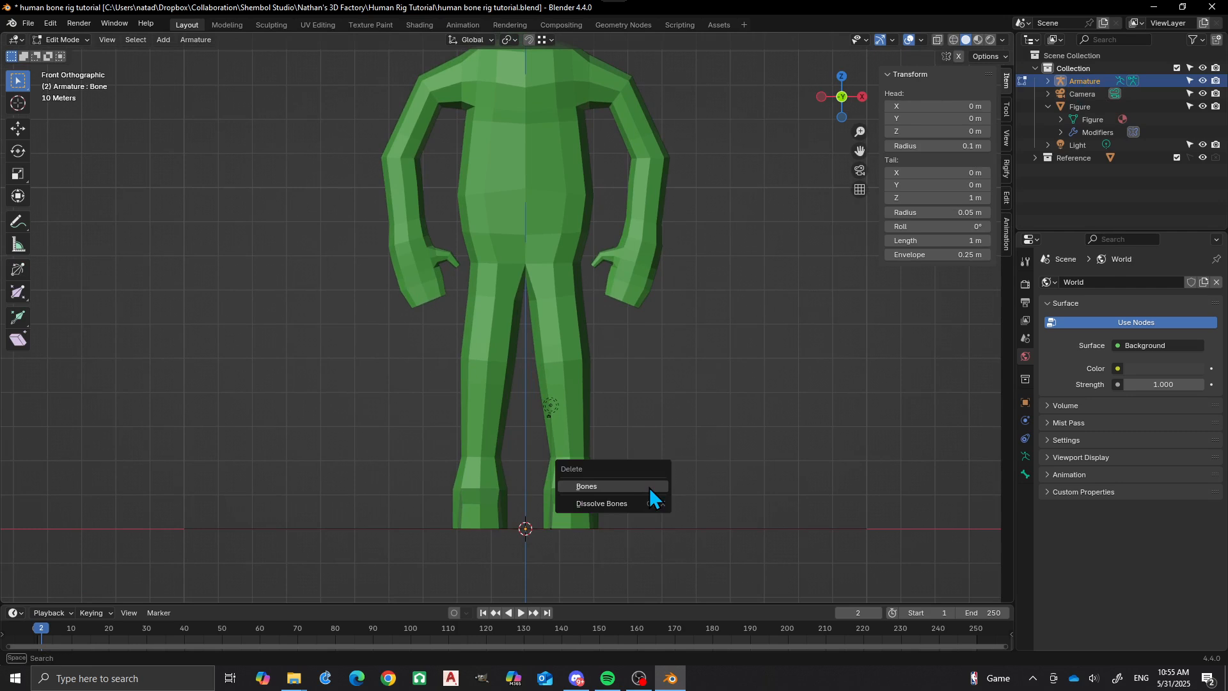
pyautogui.press('Escape')
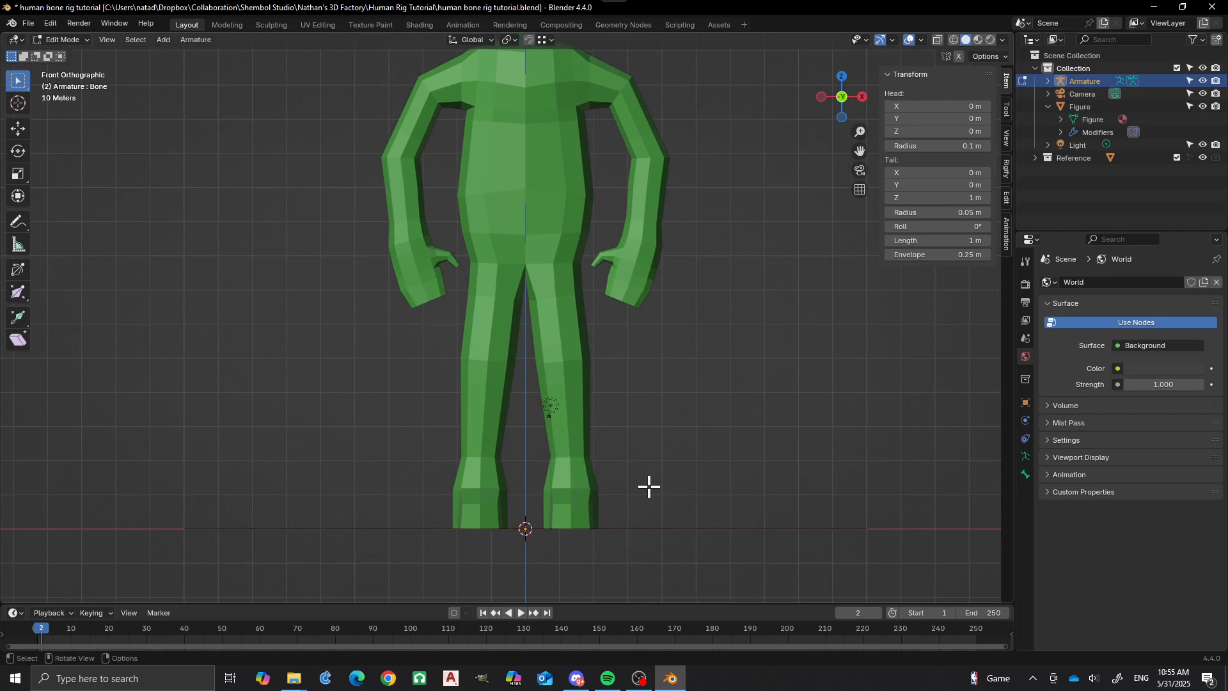
pyautogui.hotkey('shift', 's')
pyautogui.click(658, 386)
pyautogui.press('g')
pyautogui.press('z')
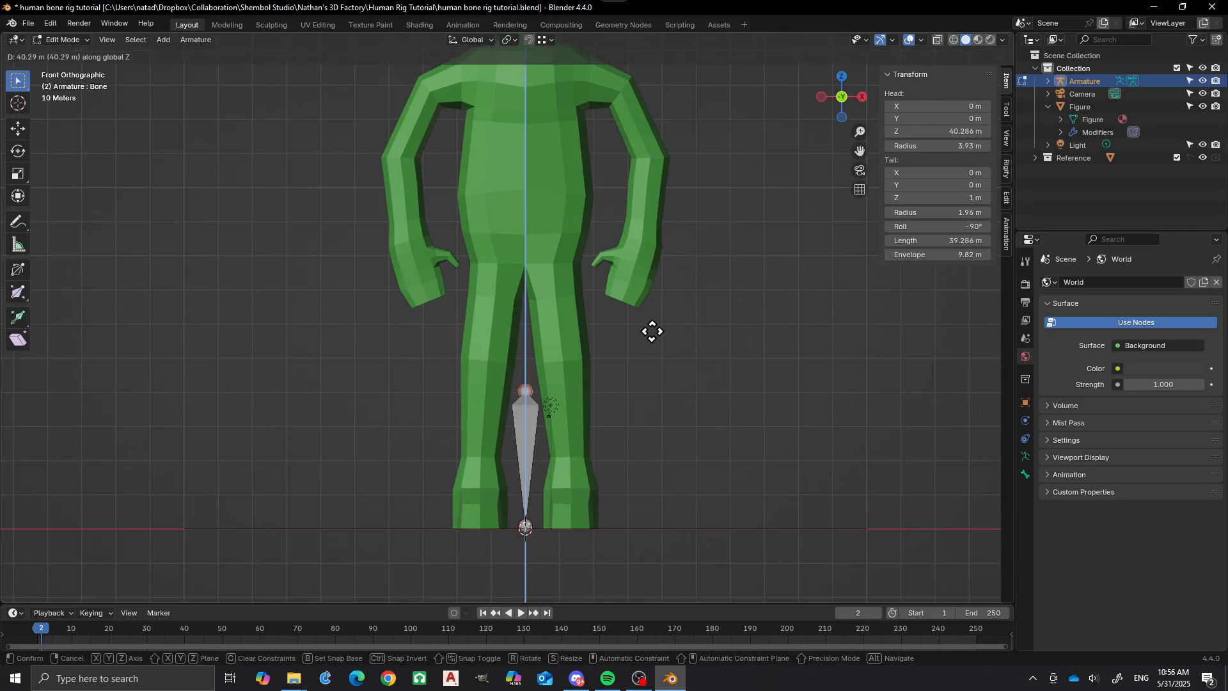
pyautogui.click(652, 326)
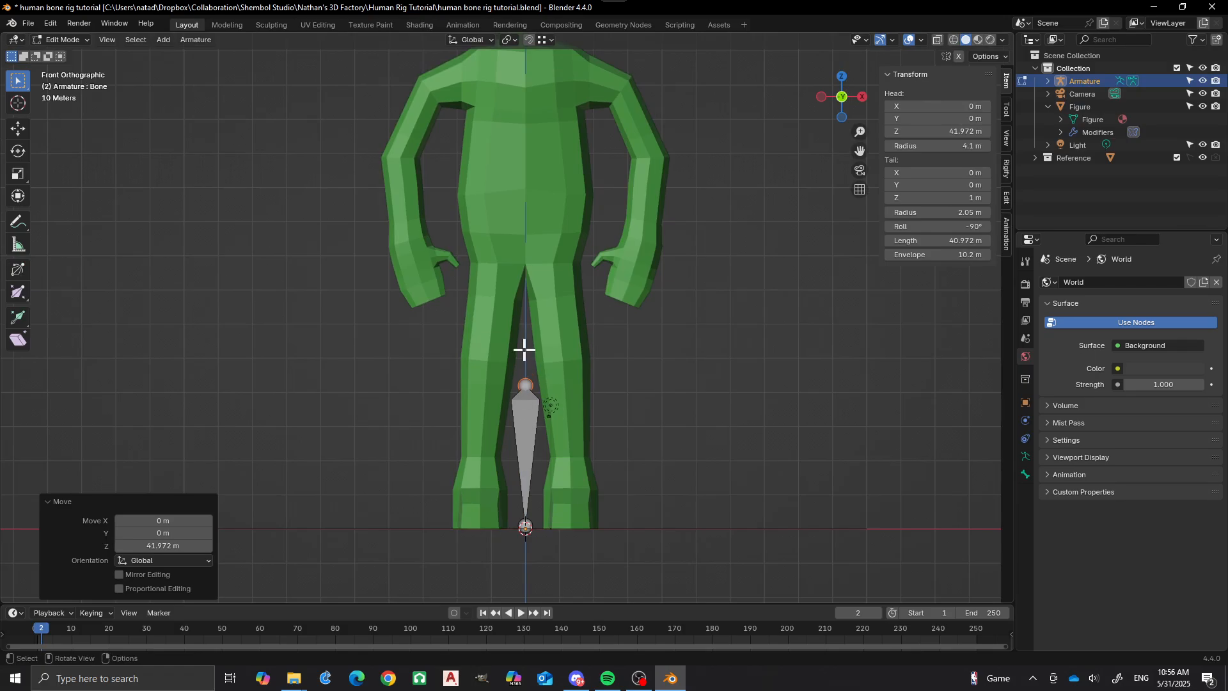
# Select the whole bone and apply Switch Direction to swap its head and tail
pyautogui.scroll(1, 537, 427)
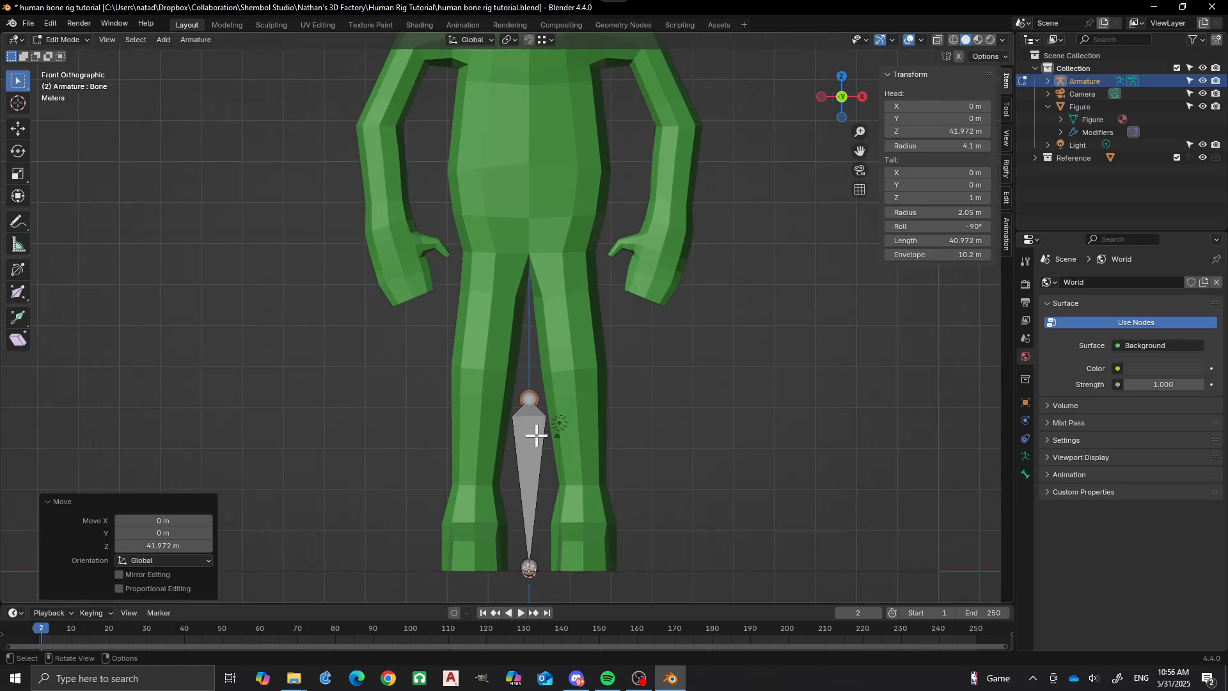
pyautogui.scroll(1, 535, 431)
pyautogui.keyDown('shift'); pyautogui.moveTo(515, 389); pyautogui.dragTo(500, 338, button='middle'); pyautogui.keyUp('shift')
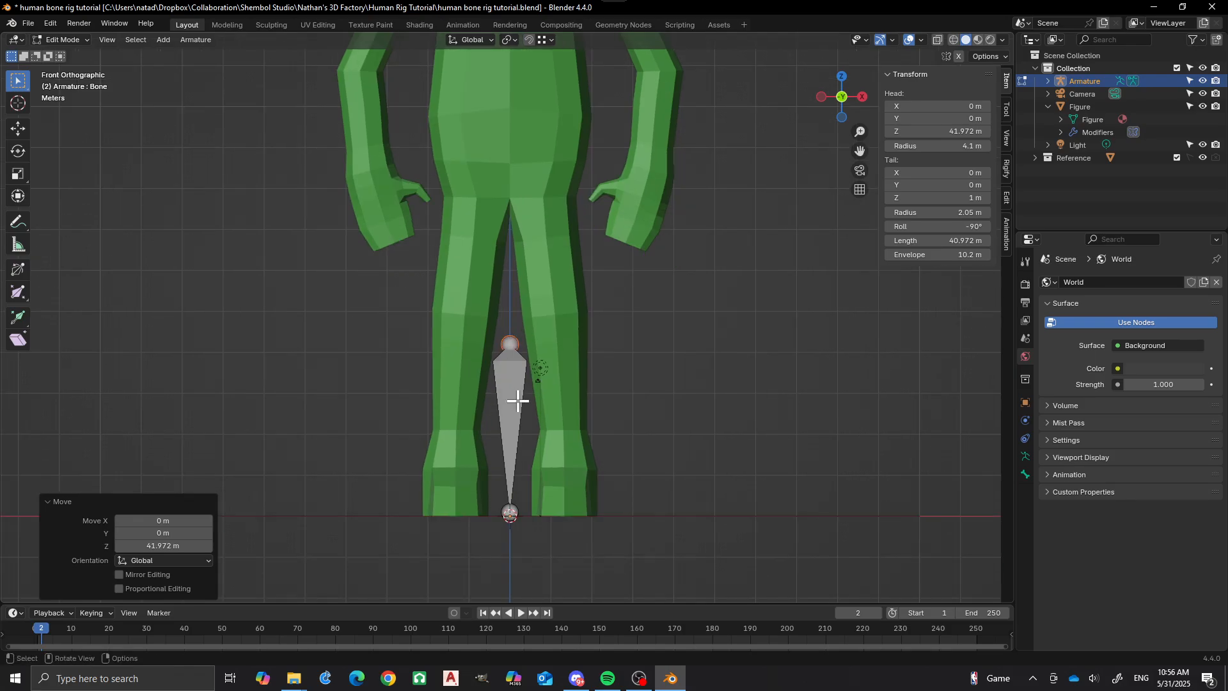
pyautogui.click(515, 399)
pyautogui.rightClick(518, 401)
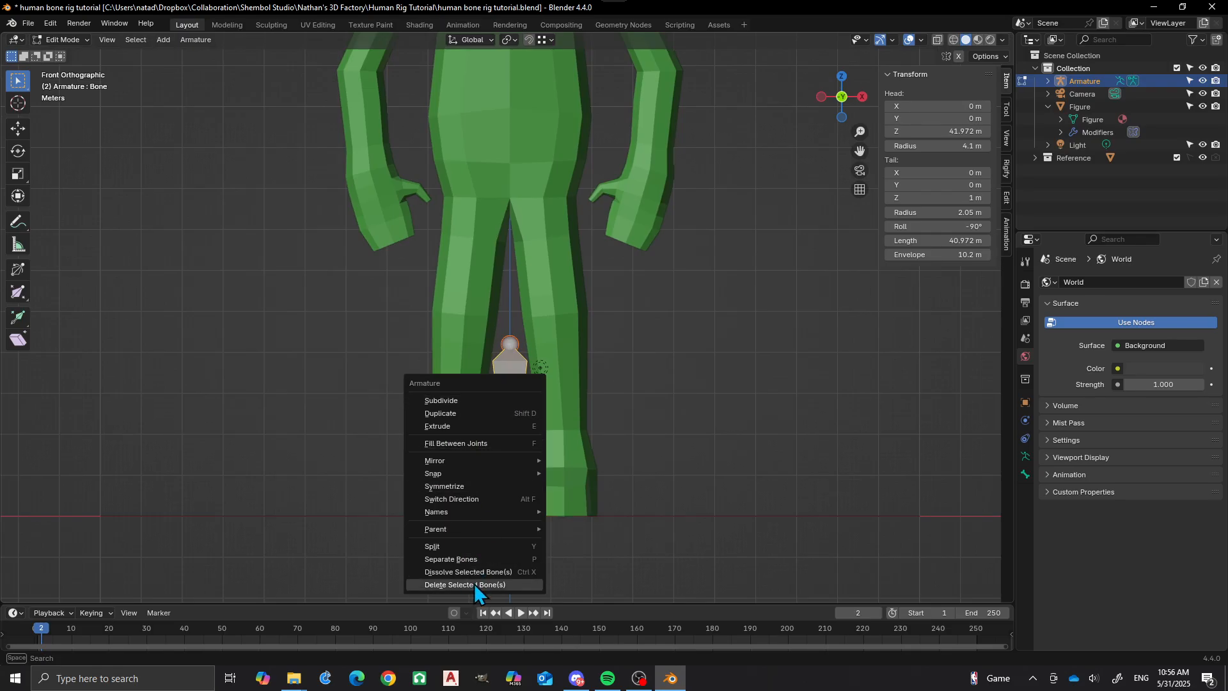
pyautogui.press('Escape')
pyautogui.press('F3')
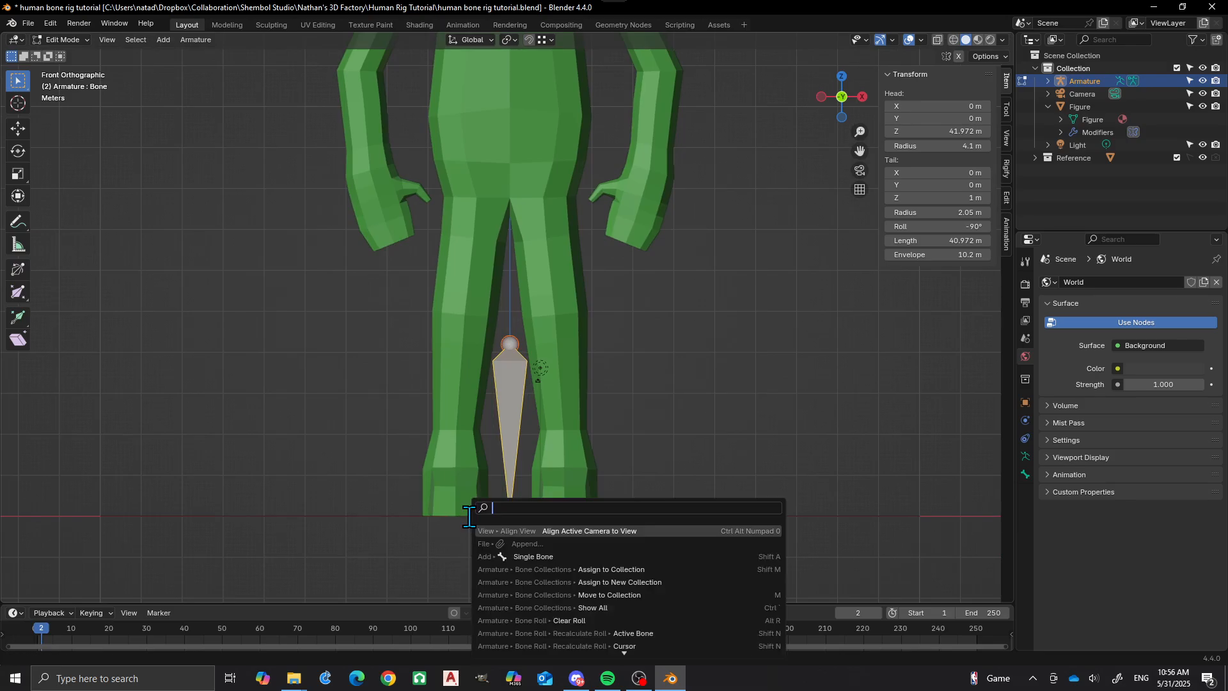
pyautogui.write('switch')
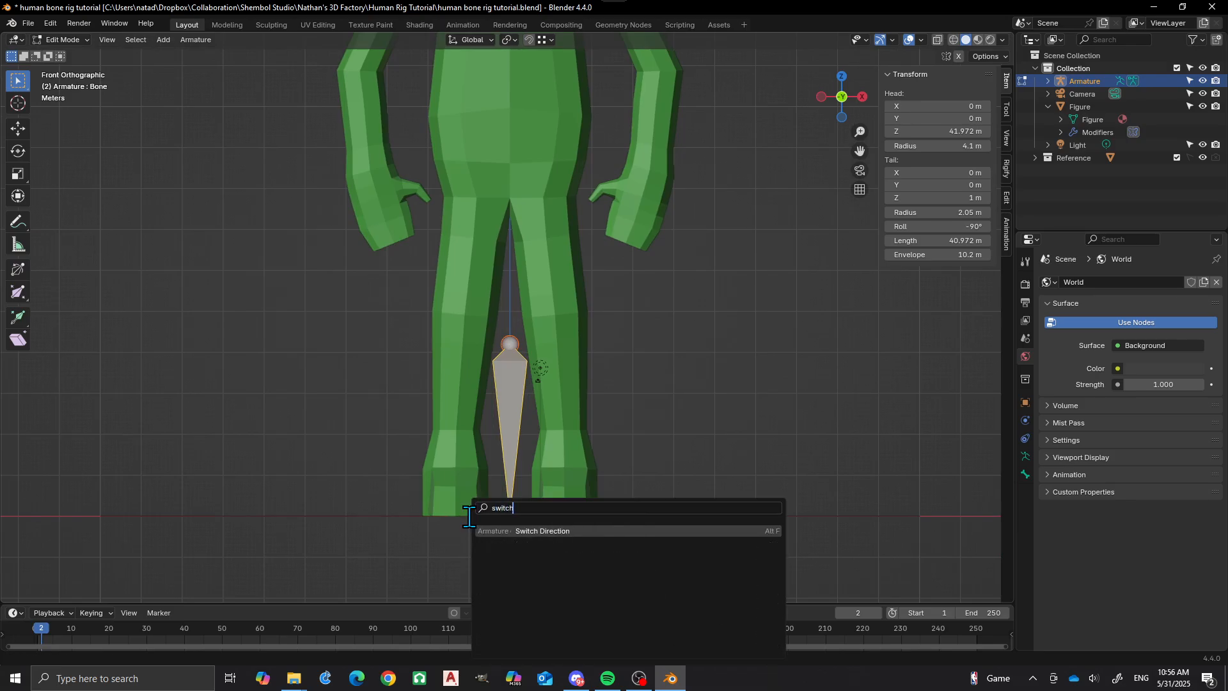
pyautogui.press('Return')
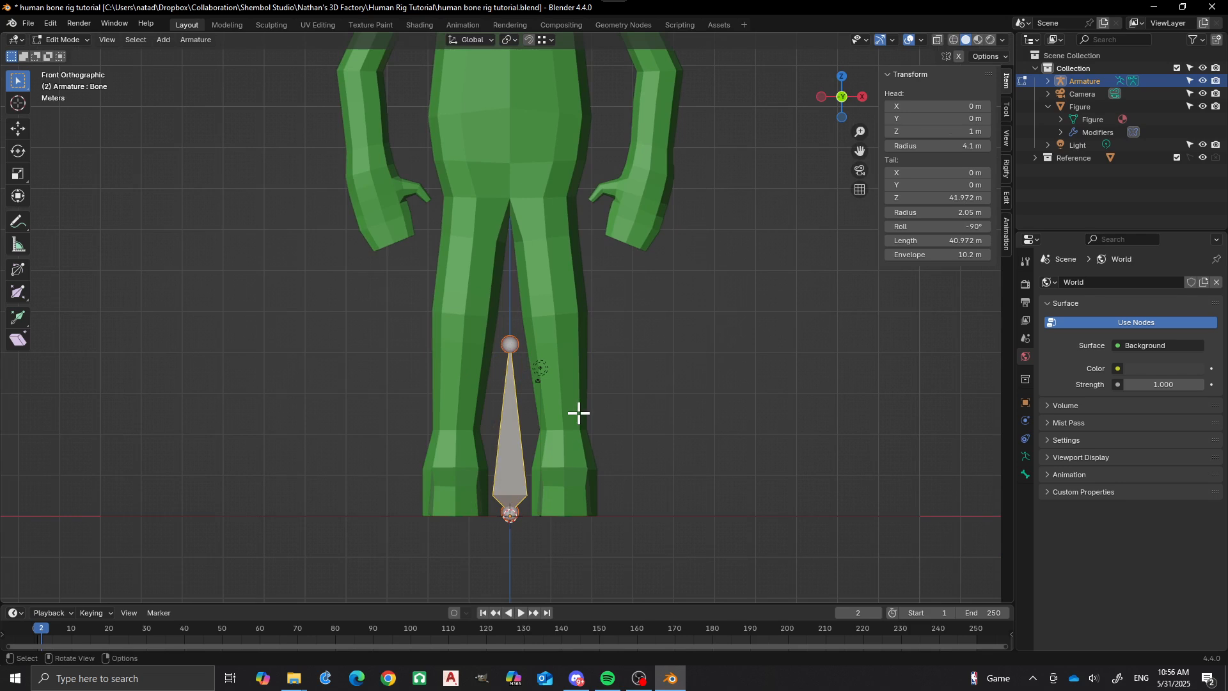
# Move the whole bone up about 74.4 m along Z into the figure's torso
pyautogui.scroll(-1, 579, 412)
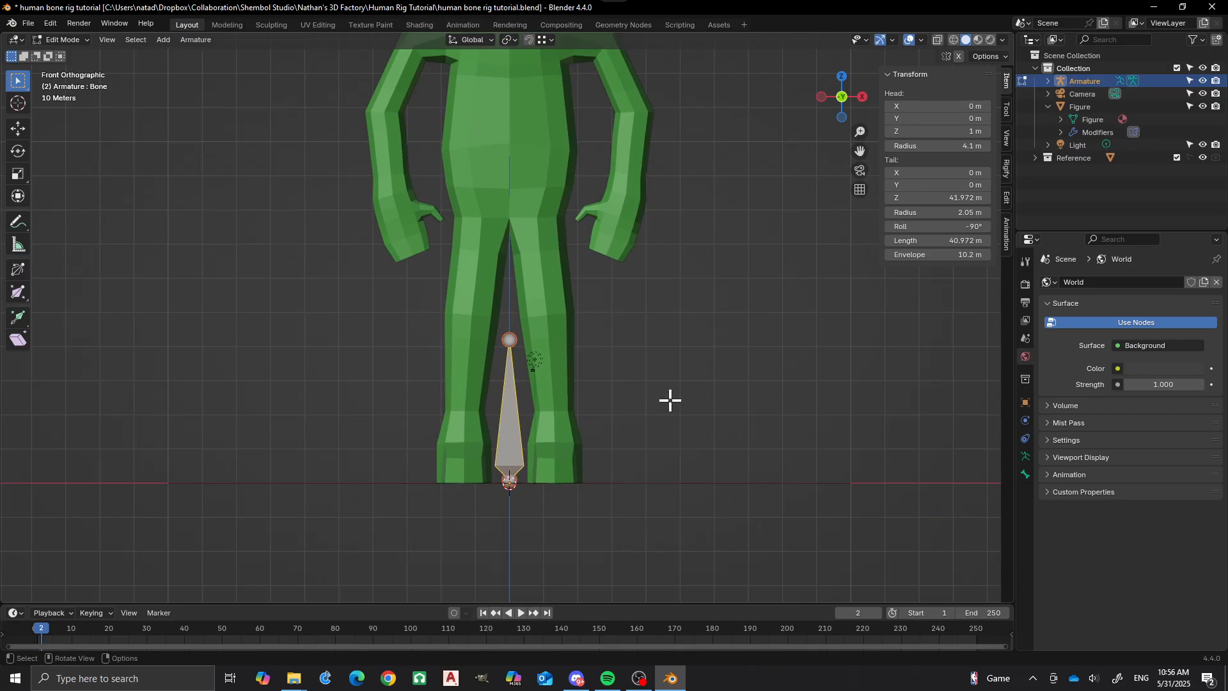
pyautogui.press('g')
pyautogui.press('z')
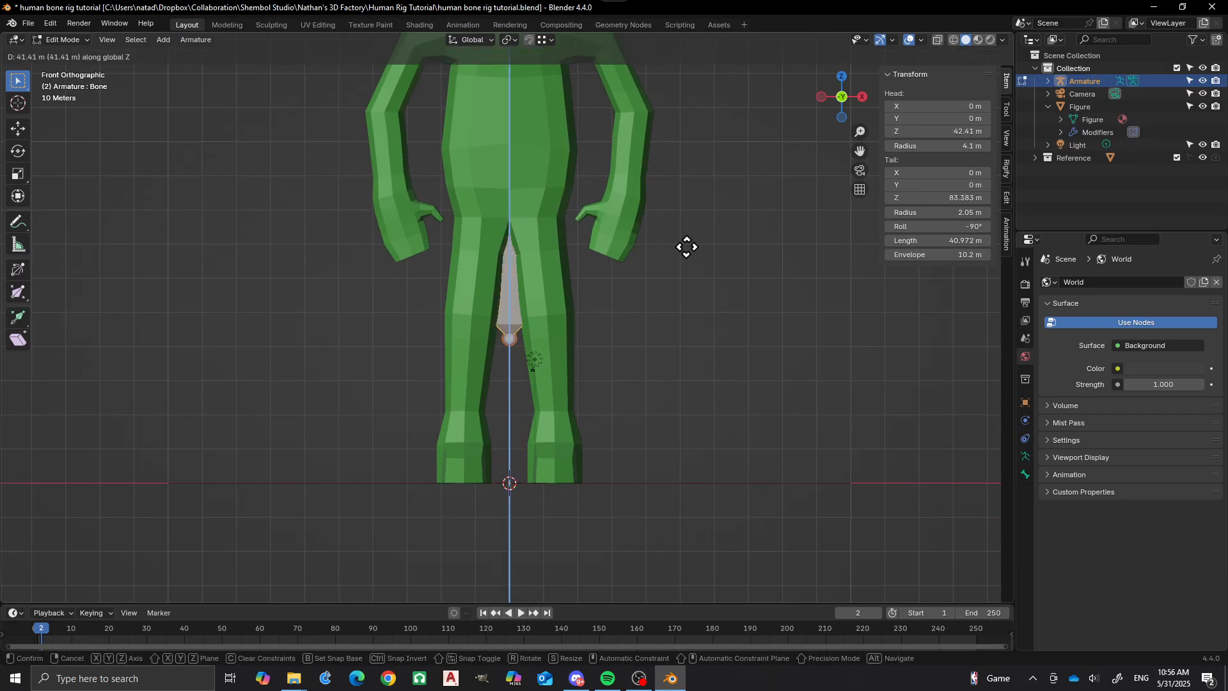
pyautogui.click(714, 146)
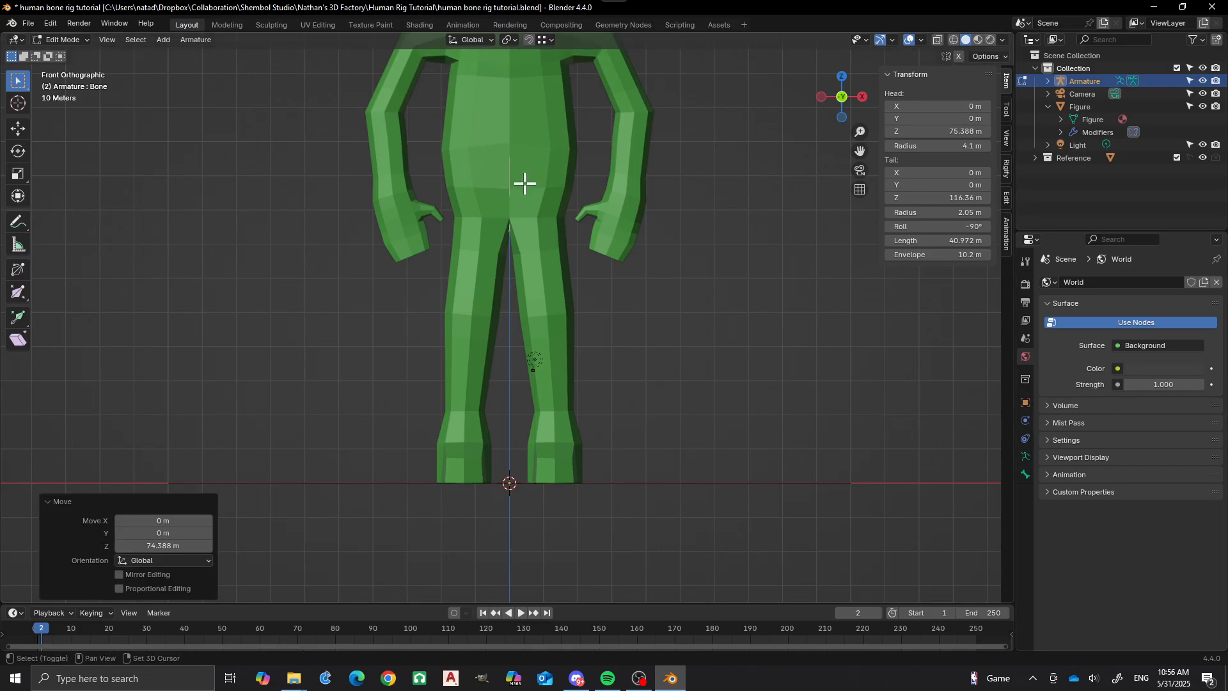
# Set the armature's viewport display to In Front so the bone shows through the figure's mesh
pyautogui.scroll(2, 493, 217)
pyautogui.scroll(-2, 447, 244)
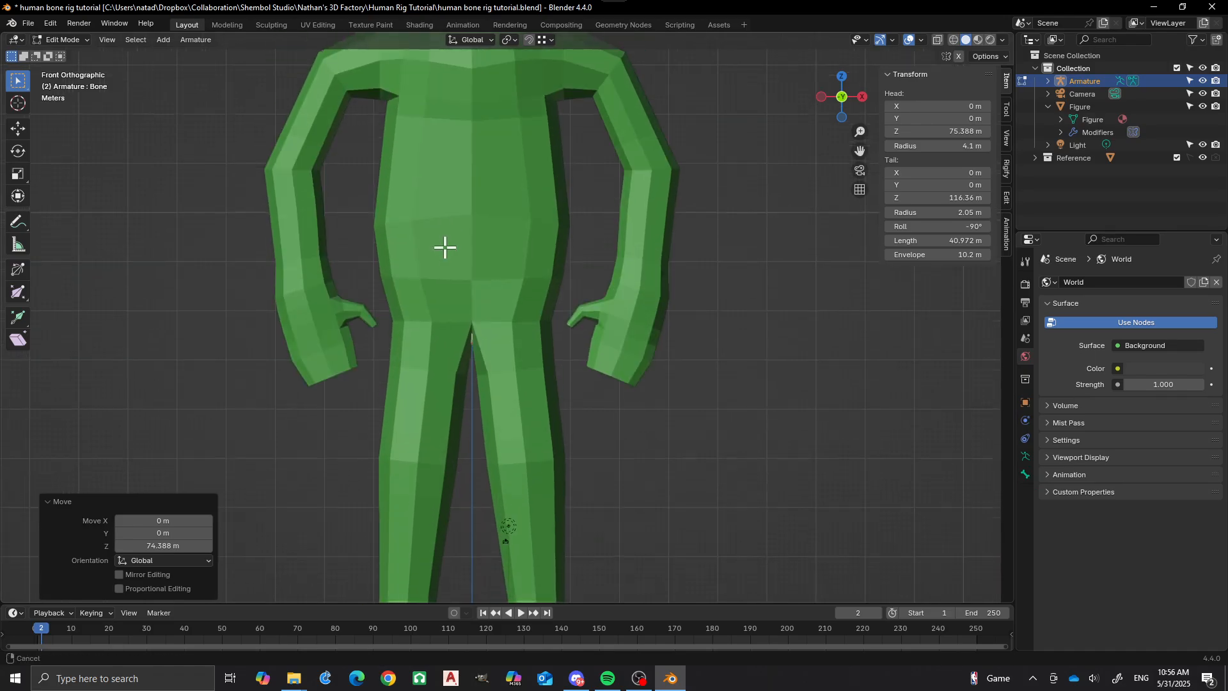
pyautogui.click(1025, 402)
pyautogui.scroll(-1, 1087, 515)
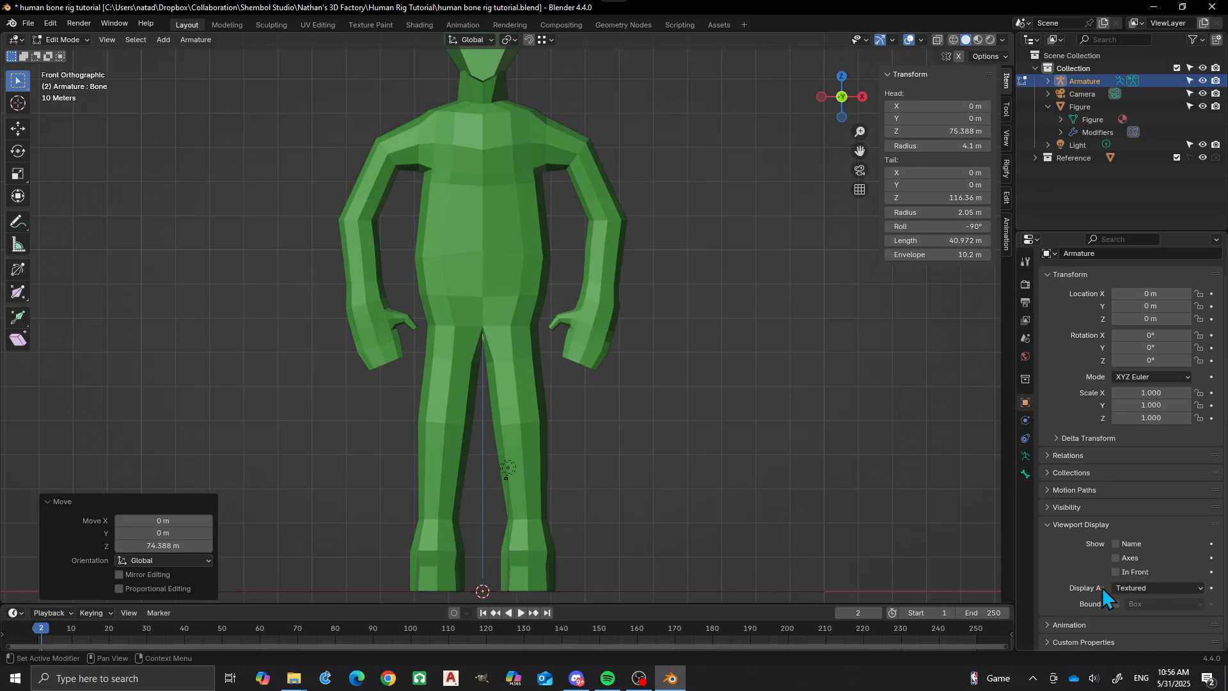
pyautogui.click(1116, 571)
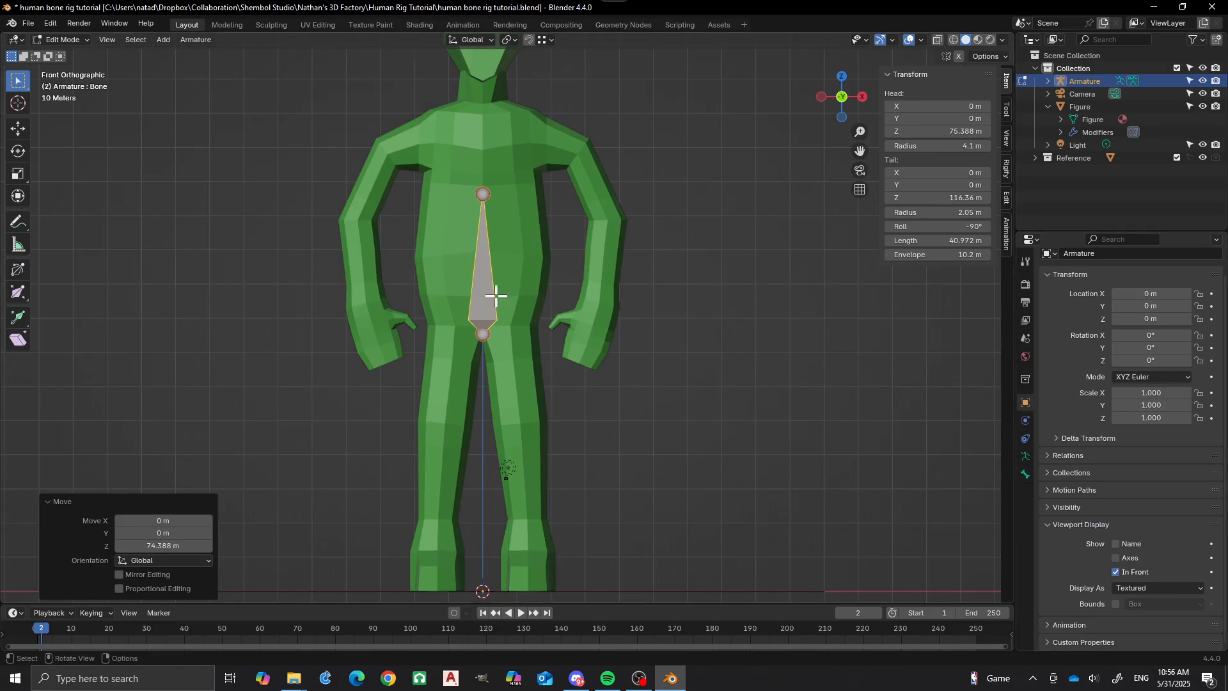
# Raise the bone's upper joint about 17.4 m along Z to the figure's upper chest
pyautogui.scroll(-2, 497, 296)
pyautogui.scroll(2, 472, 310)
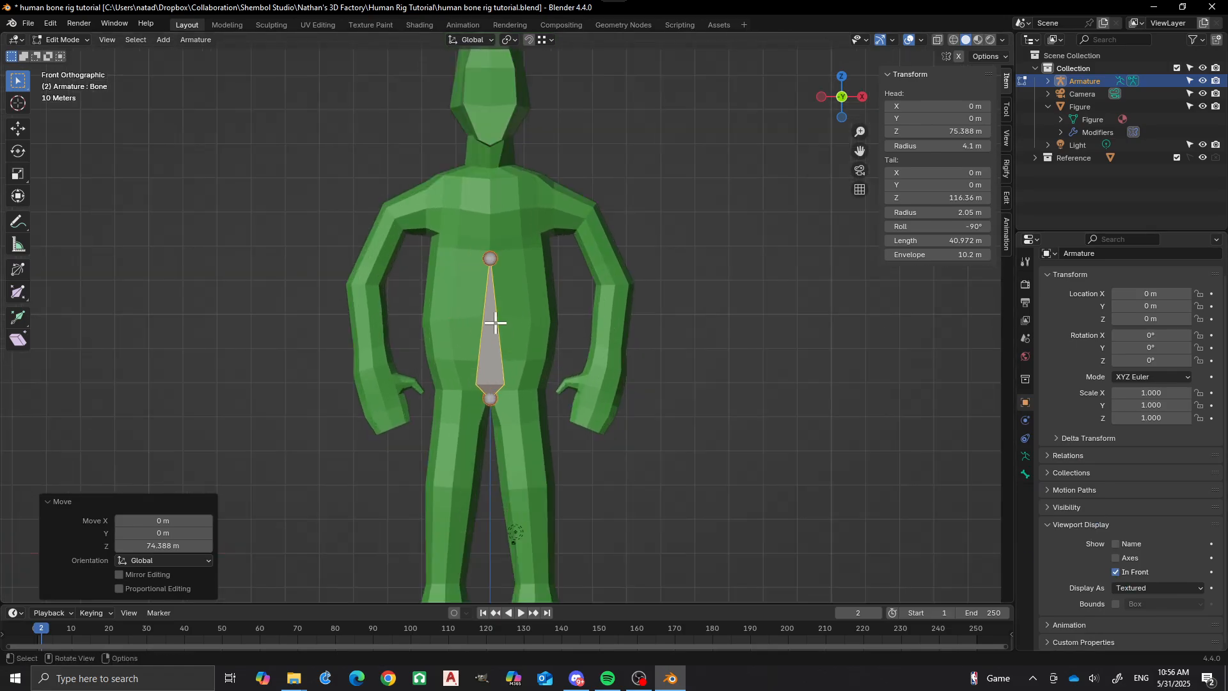
pyautogui.click(490, 259)
pyautogui.press('g')
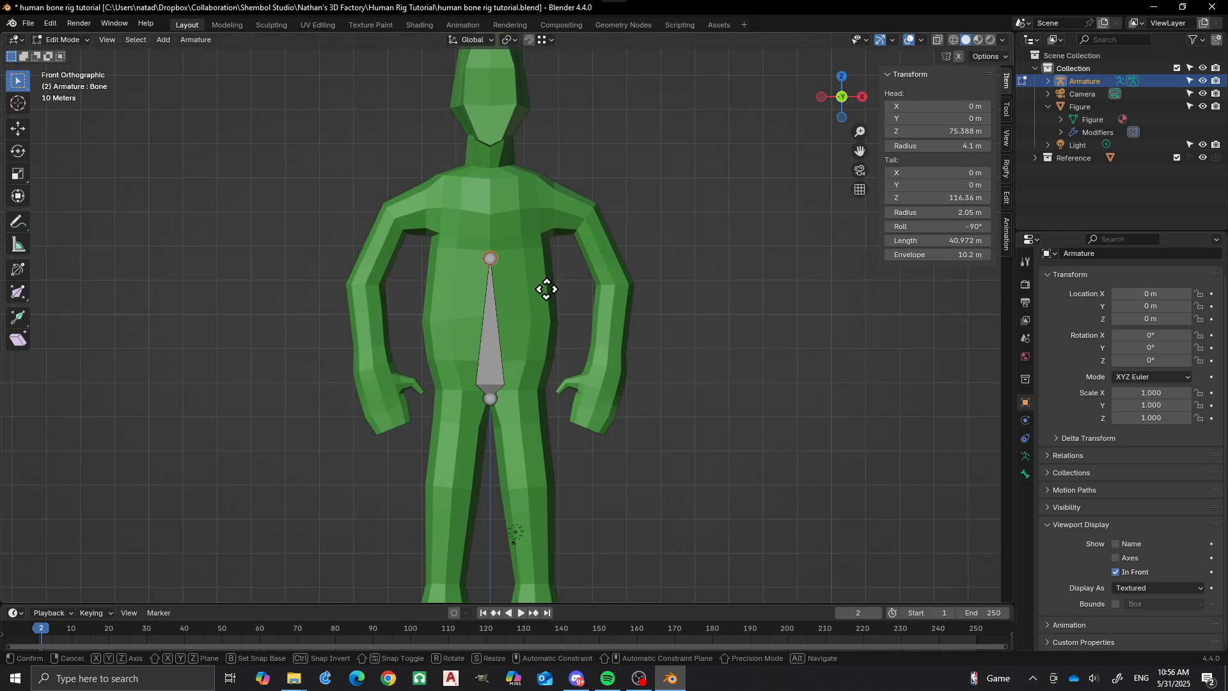
pyautogui.press('z')
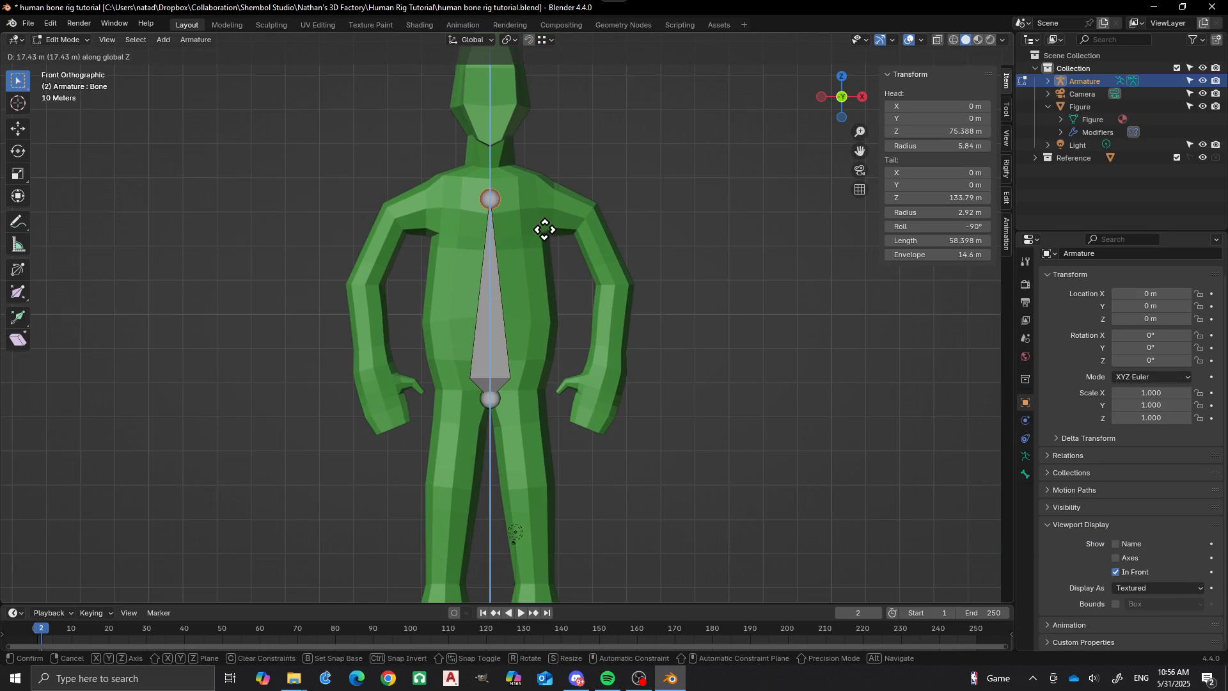
pyautogui.click(544, 229)
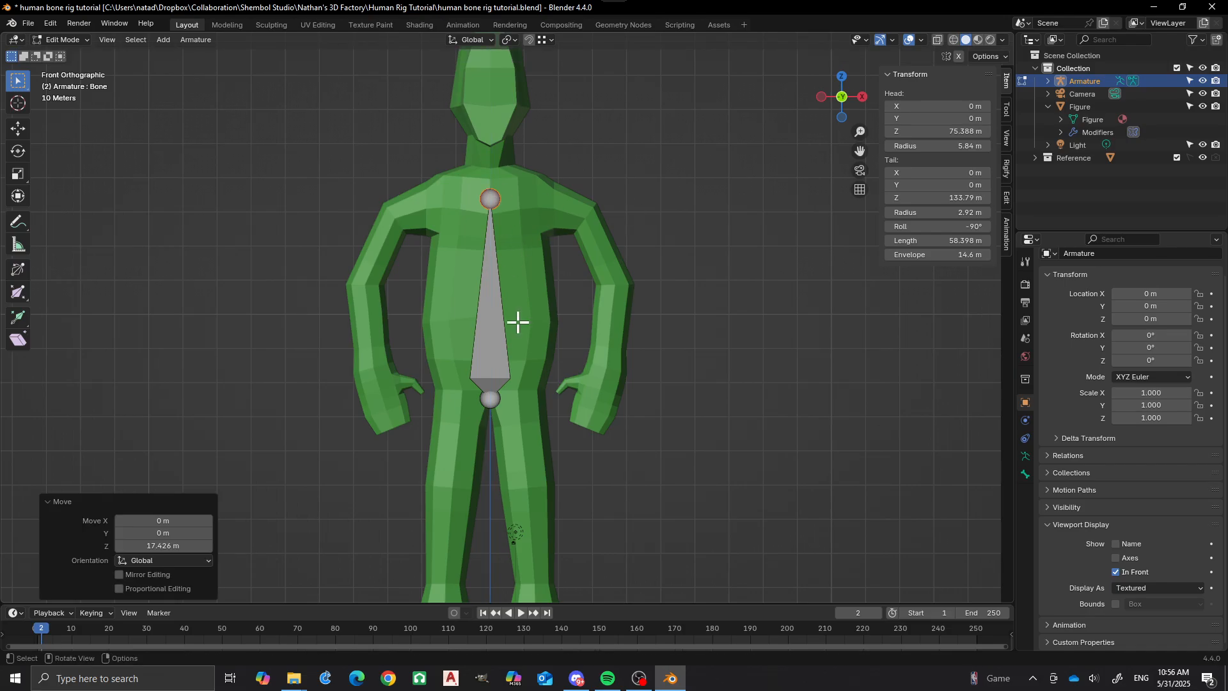
# Raise the bone's lower joint about 11.2 m along Z to the figure's pelvis
pyautogui.click(491, 309)
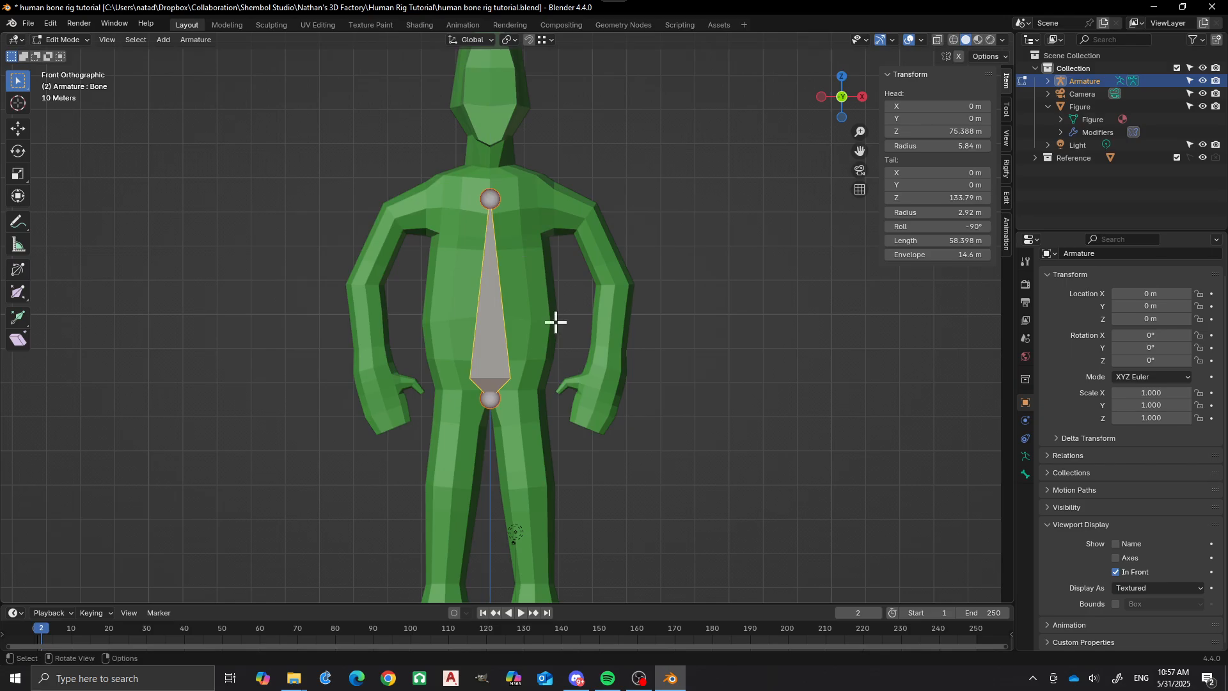
pyautogui.click(491, 400)
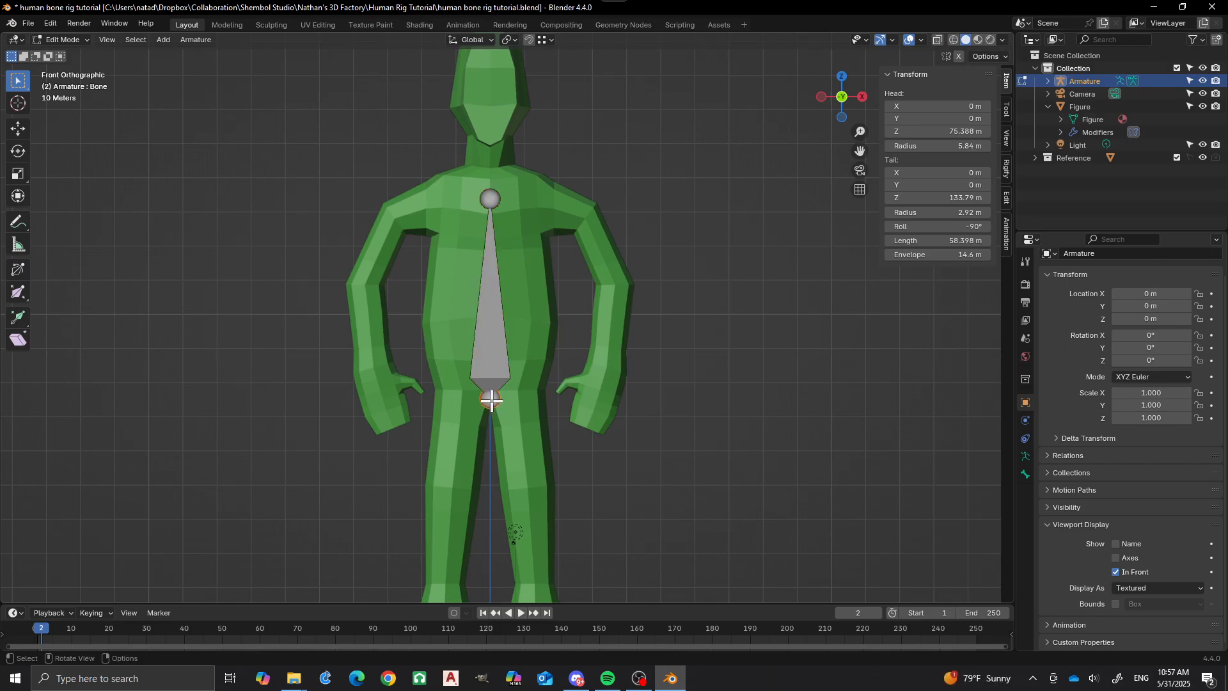
pyautogui.press('g')
pyautogui.press('z')
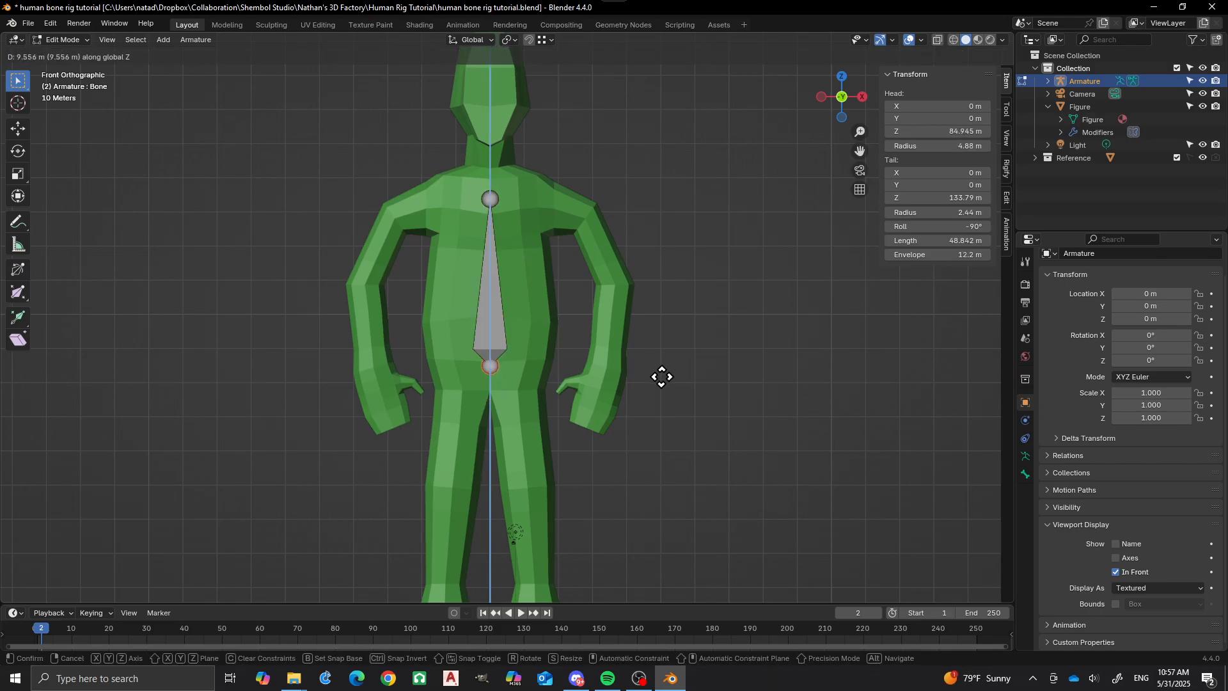
pyautogui.click(661, 371)
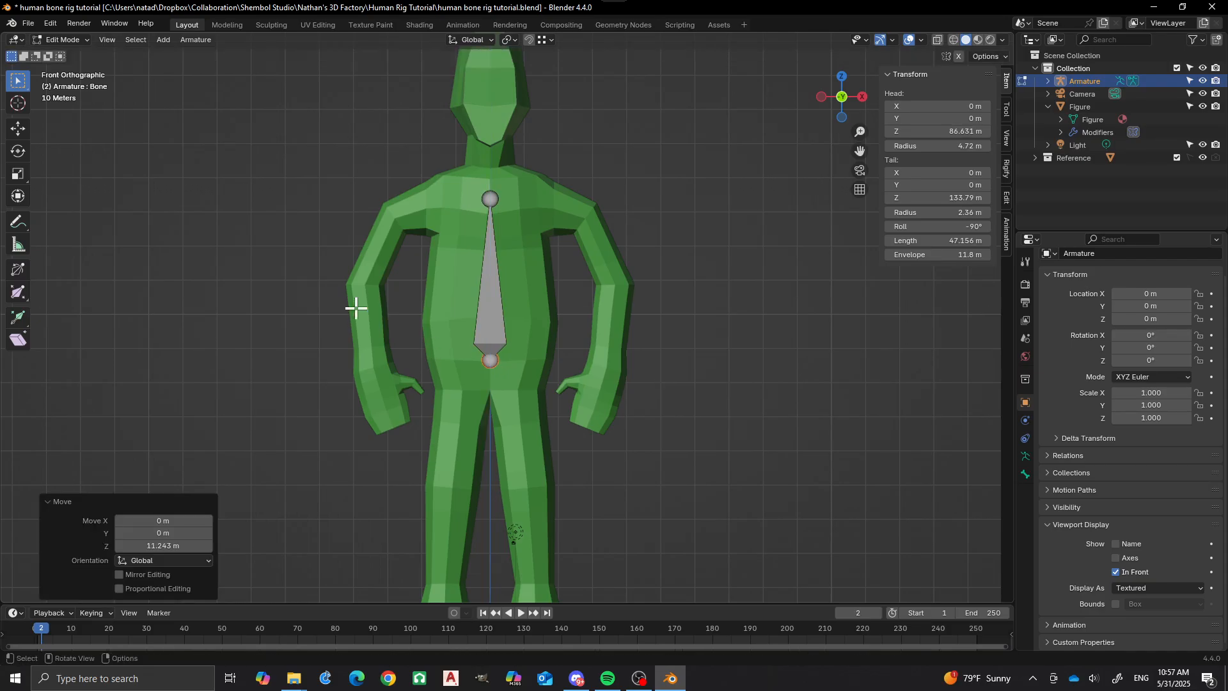
# Rename the torso bone as Base
pyautogui.keyDown('shift'); pyautogui.moveTo(511, 310); pyautogui.dragTo(455, 363, button='middle'); pyautogui.keyUp('shift')
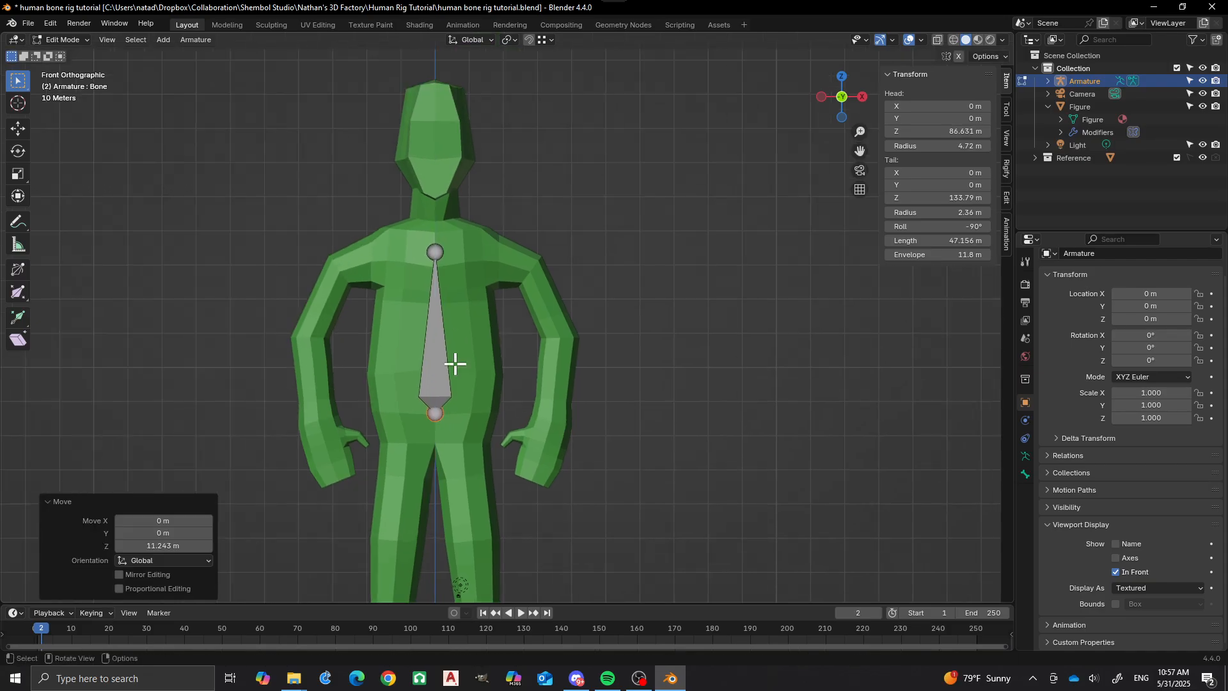
pyautogui.click(436, 315)
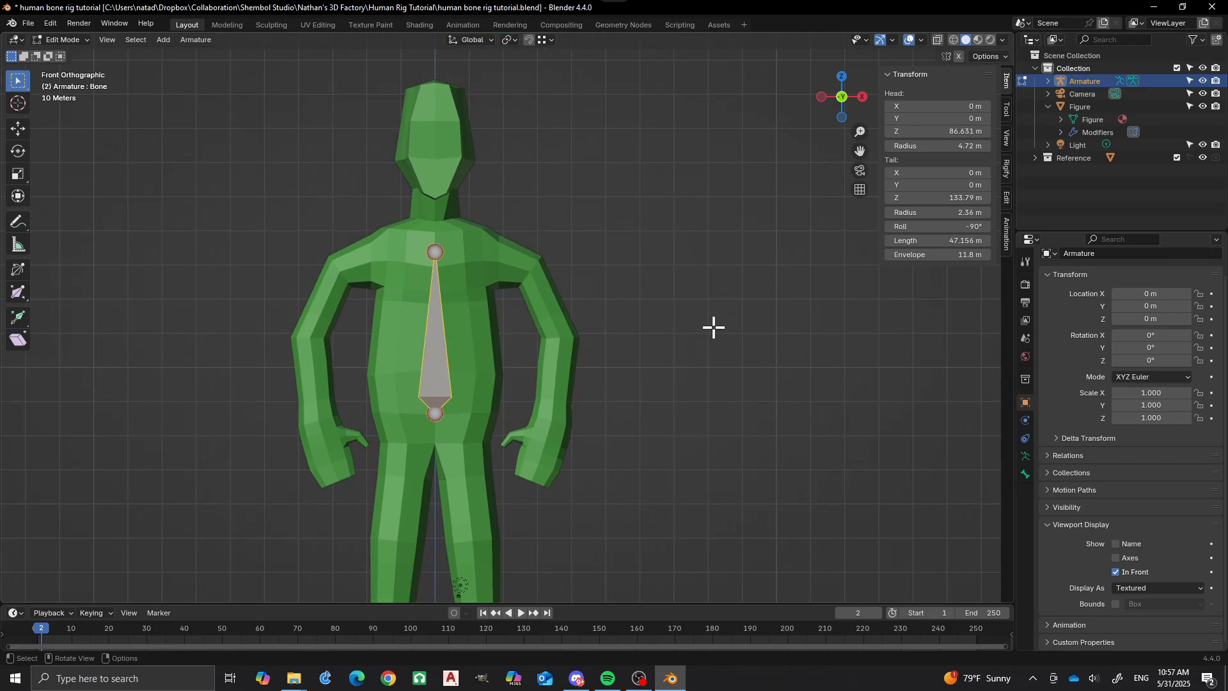
pyautogui.click(1025, 474)
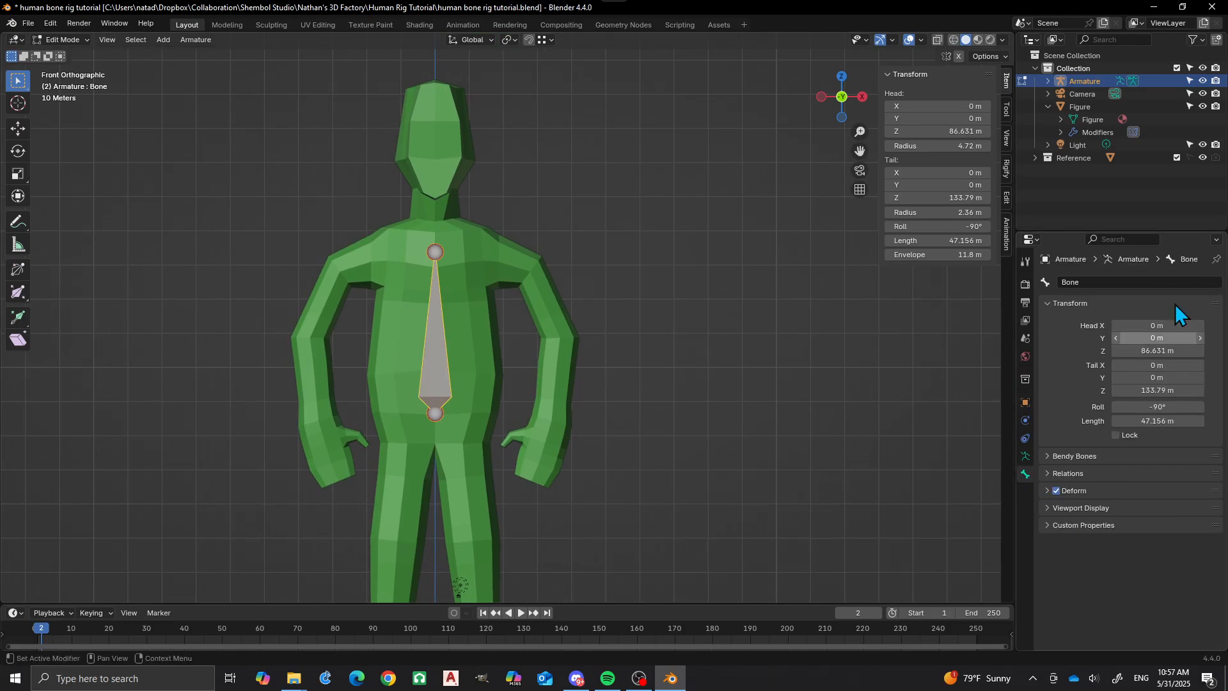
pyautogui.click(1097, 281)
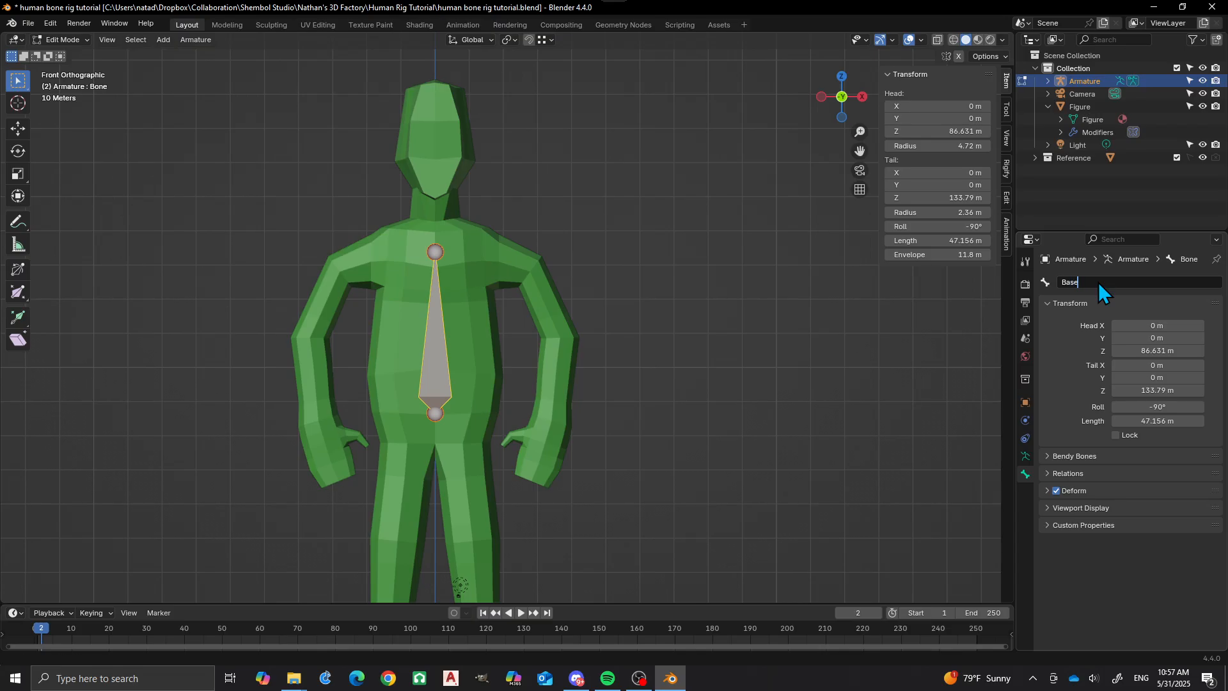
pyautogui.write('Base')
pyautogui.press('Return')
# Extrude a bone about 17.1 m long from the torso bone's upper joint toward the figure's left shoulder and name it Shoulder.L
pyautogui.click(434, 248)
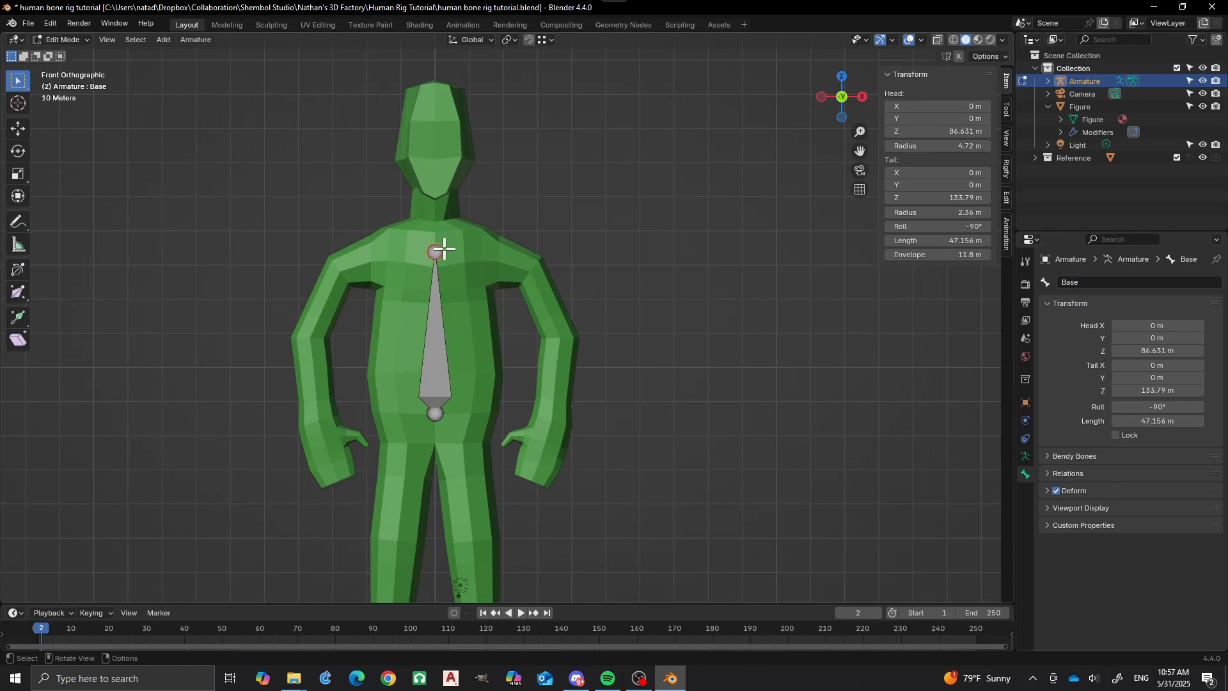
pyautogui.press('e')
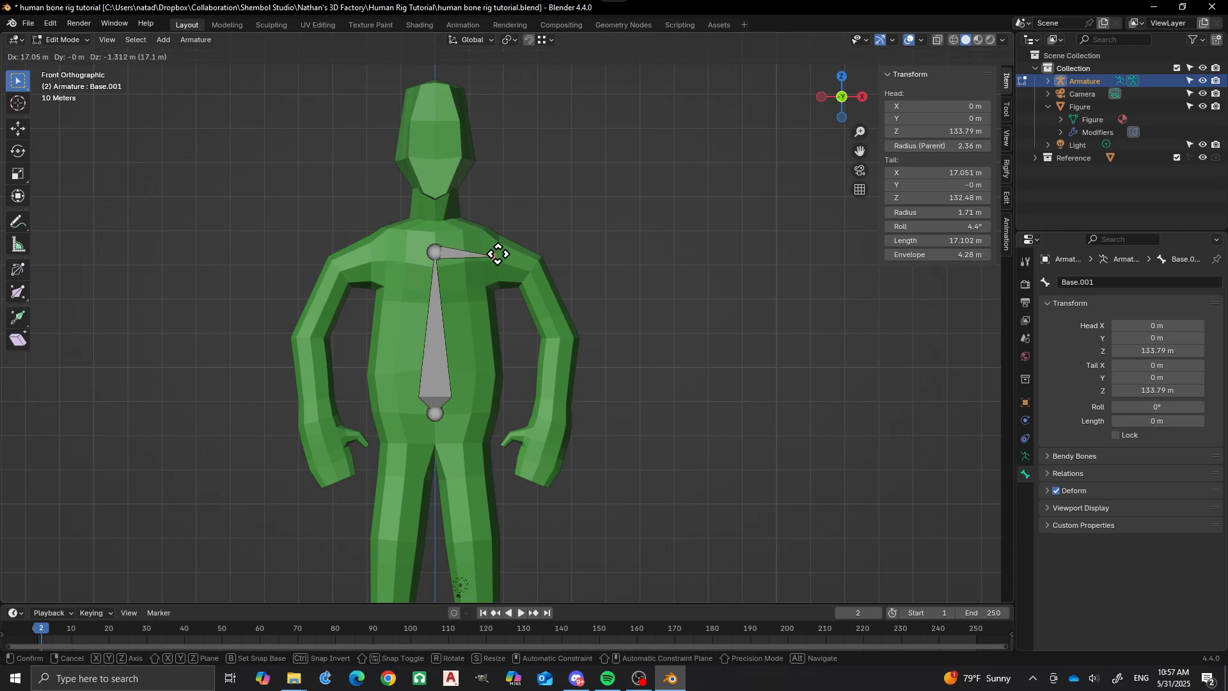
pyautogui.click(496, 256)
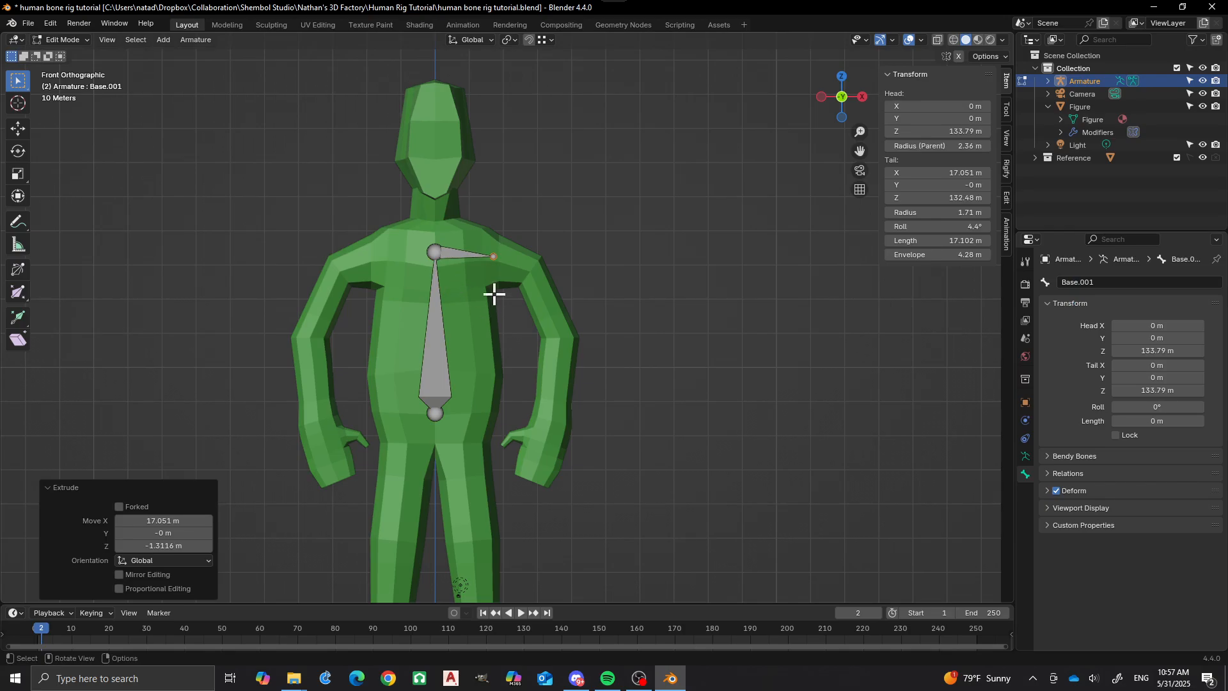
pyautogui.scroll(1, 493, 293)
pyautogui.click(456, 241)
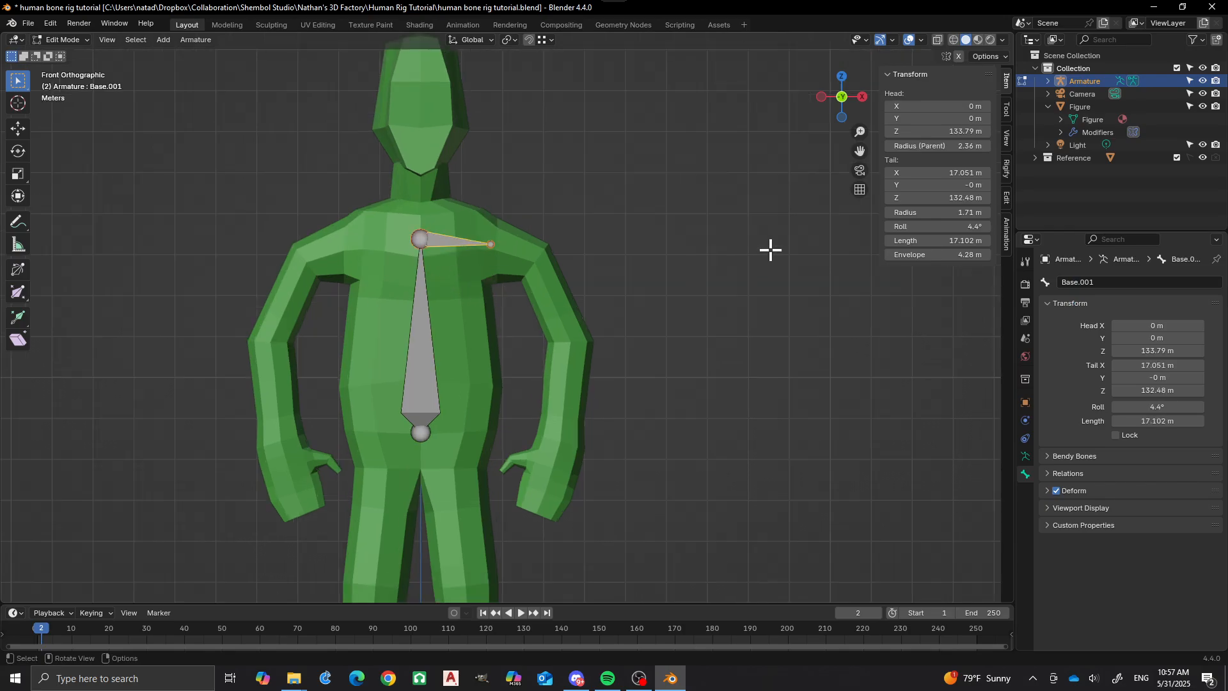
pyautogui.click(1113, 283)
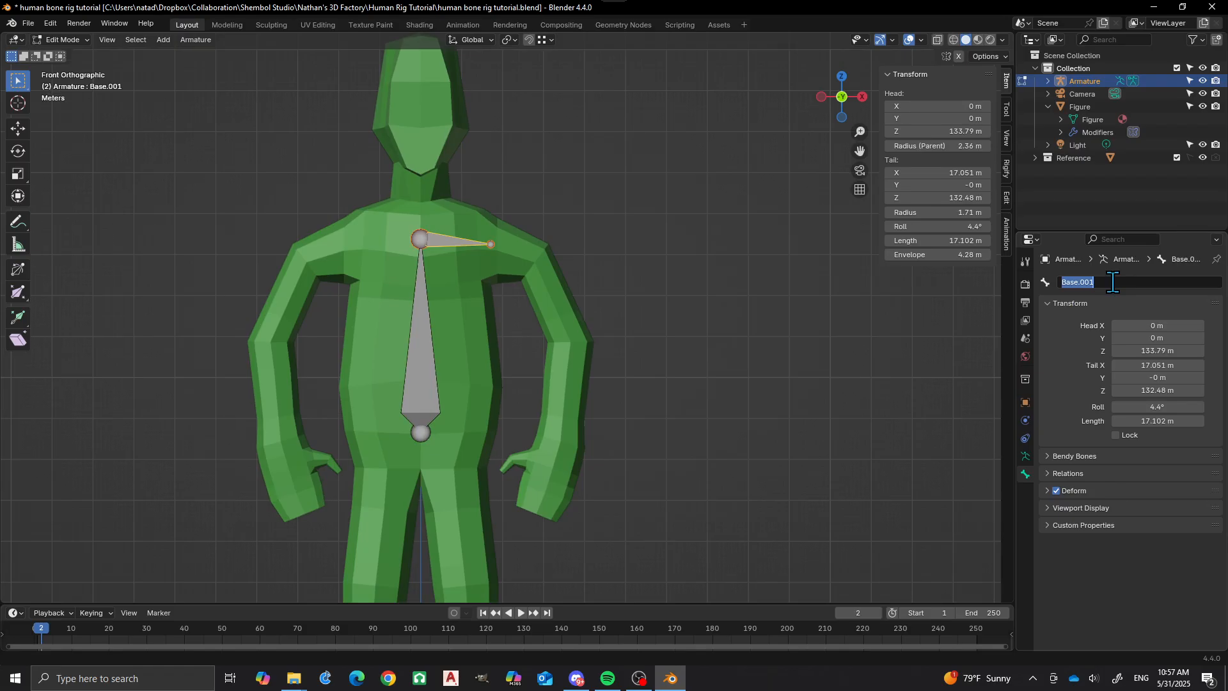
pyautogui.write('Shoulder.L')
pyautogui.press('Return')
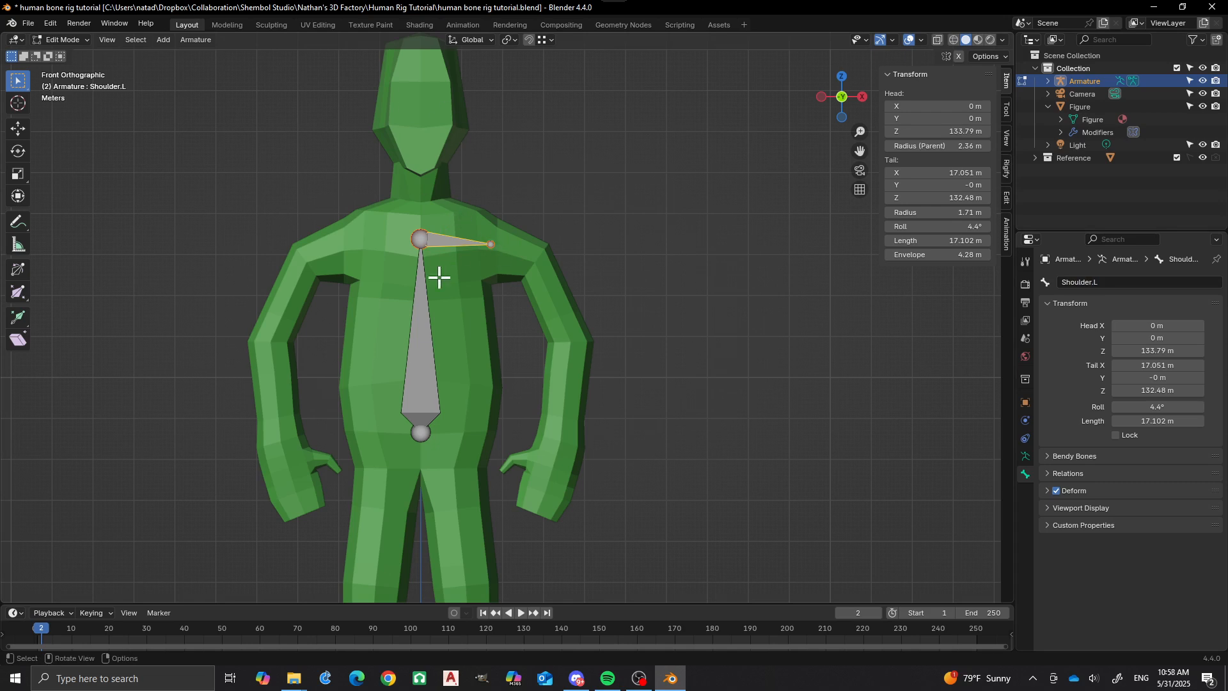
# Move the outer joint of Shoulder.L about 9.1 m outward along X and 1.4 m down into the shoulder
pyautogui.click(492, 243)
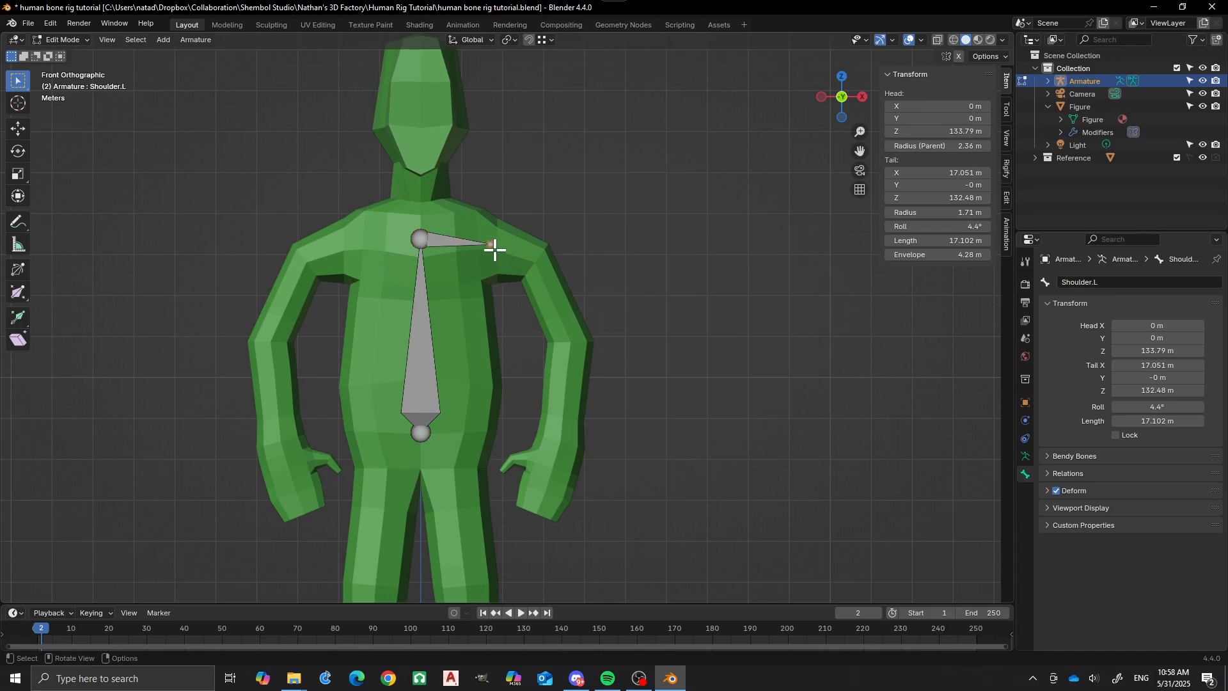
pyautogui.press('g')
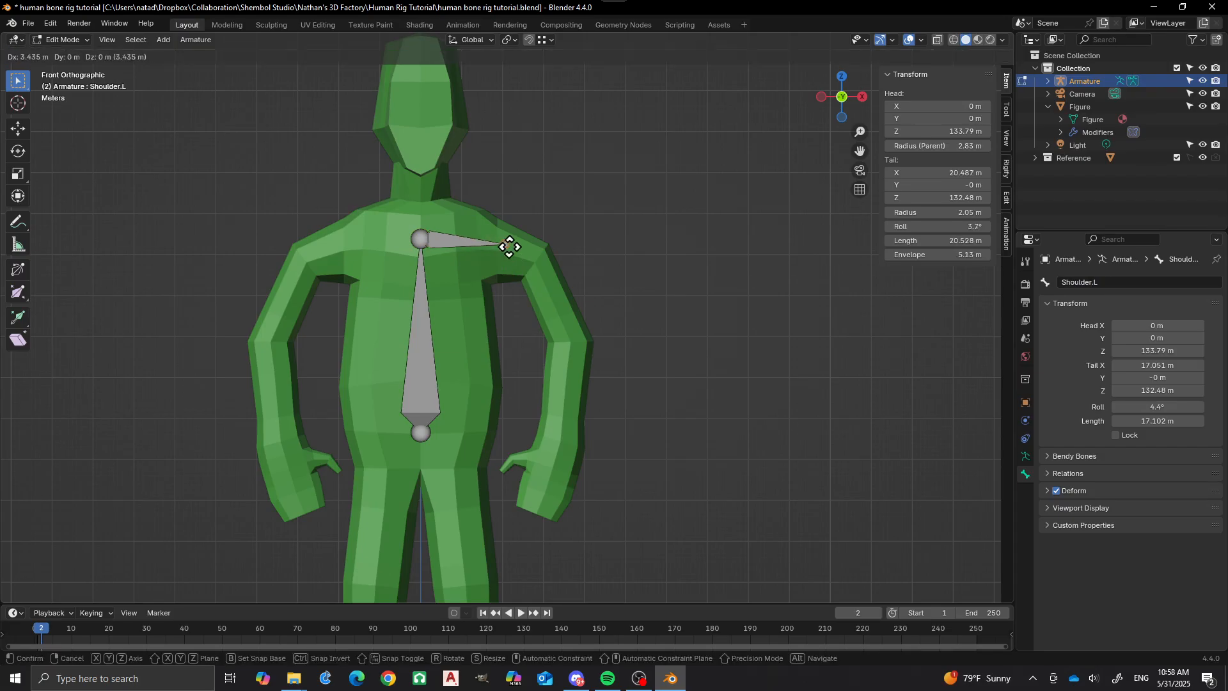
pyautogui.click(528, 252)
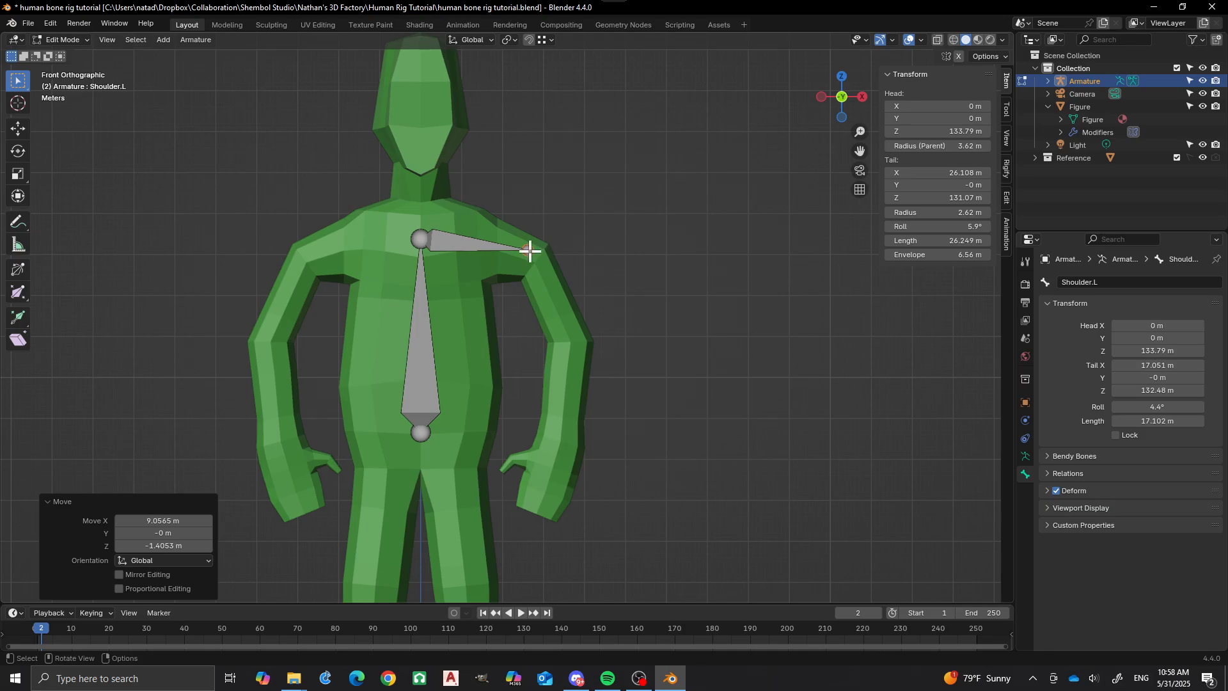
# Extrude an upper arm bone about 25.5 m long from the shoulder joint to the elbow and name it Bicep.L
pyautogui.press('e')
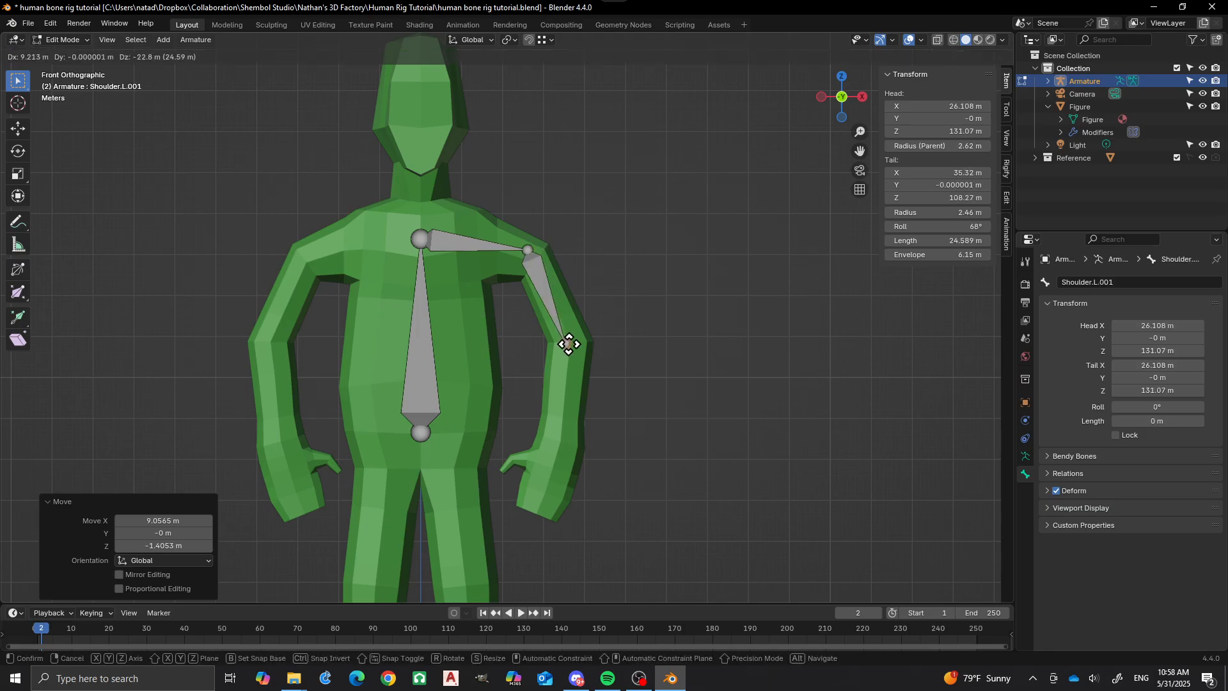
pyautogui.click(569, 346)
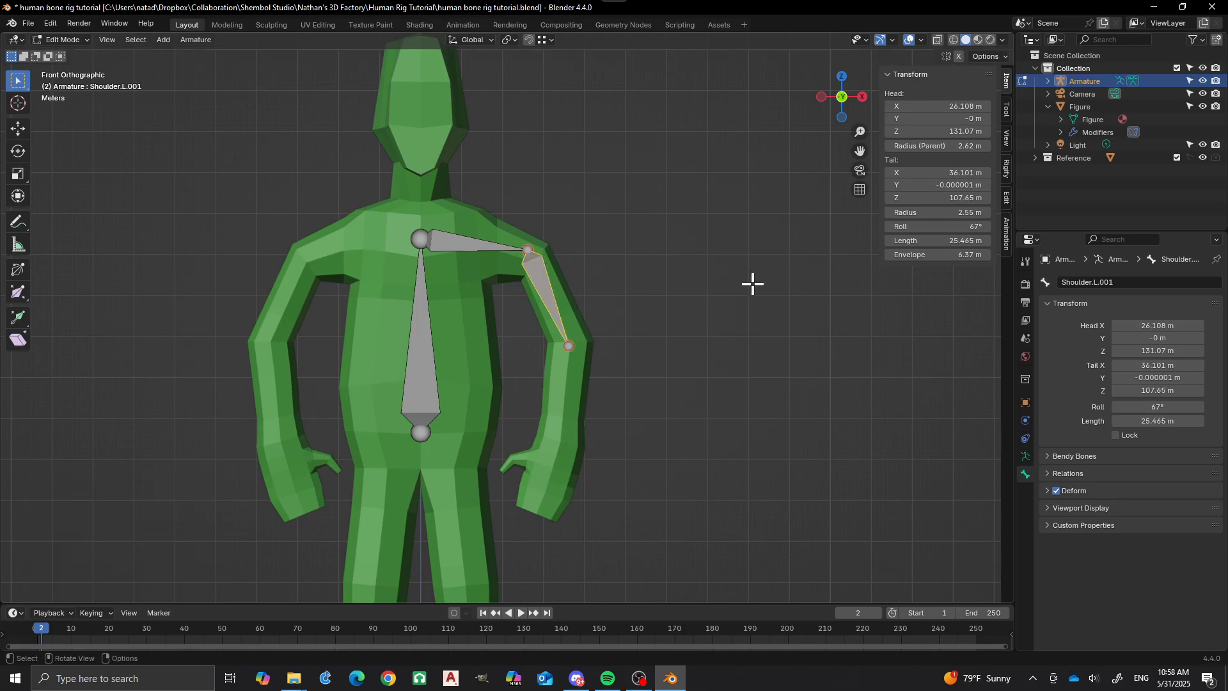
pyautogui.click(1120, 281)
pyautogui.write('Bicep.L')
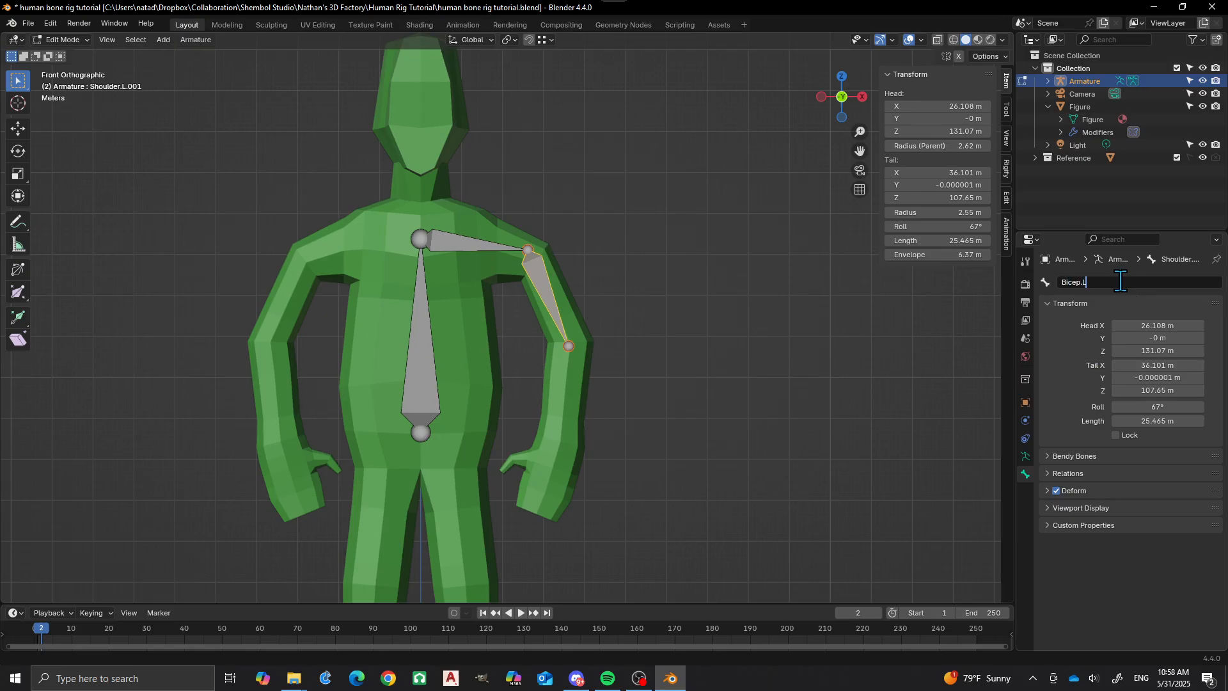
pyautogui.press('Return')
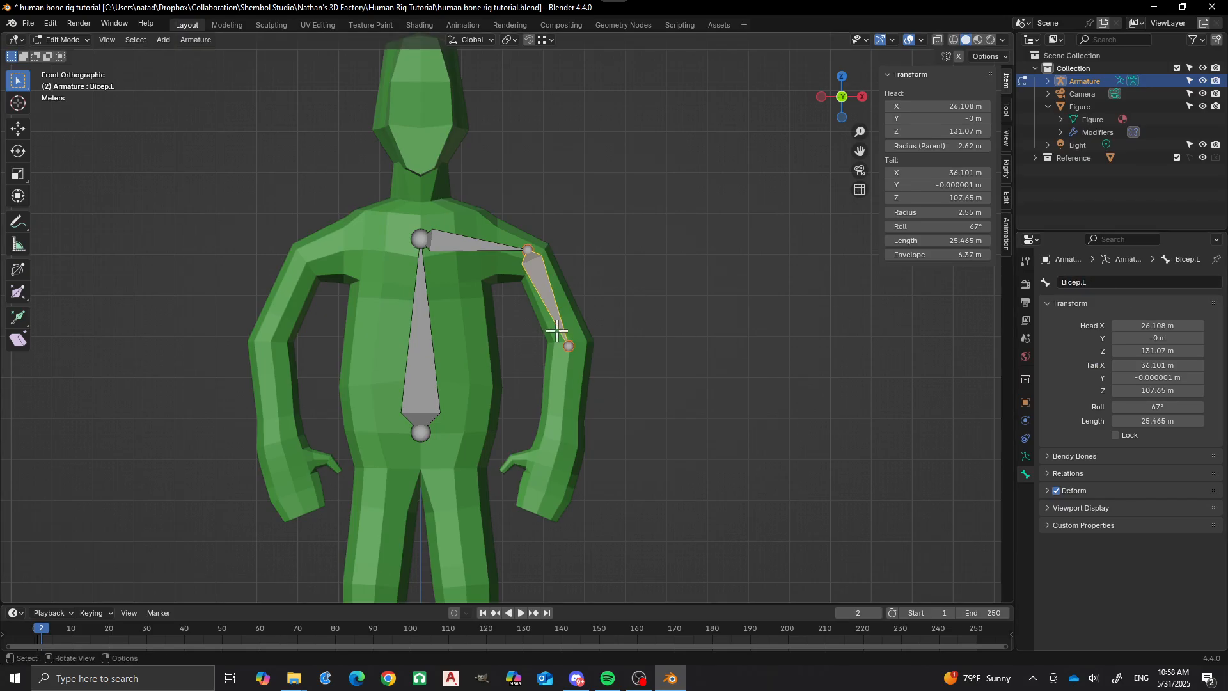
# Extrude a bone about 27.4 m long from the elbow joint to the wrist and name it Forearm.L
pyautogui.click(570, 345)
pyautogui.press('e')
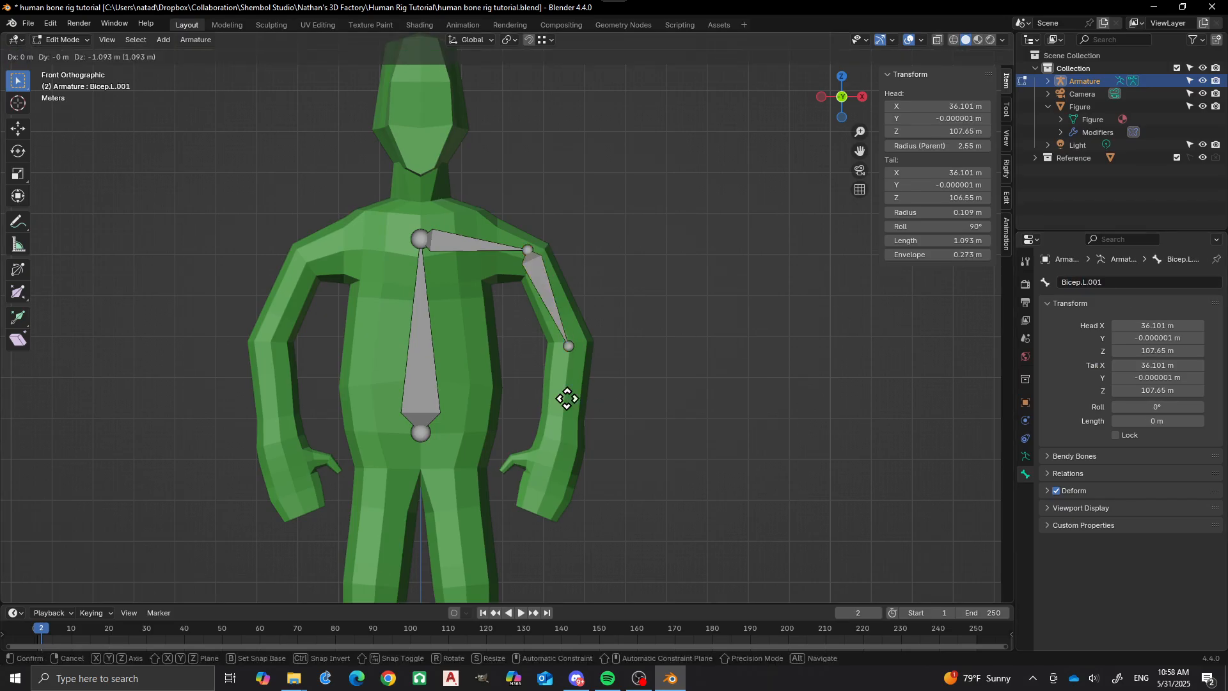
pyautogui.click(556, 457)
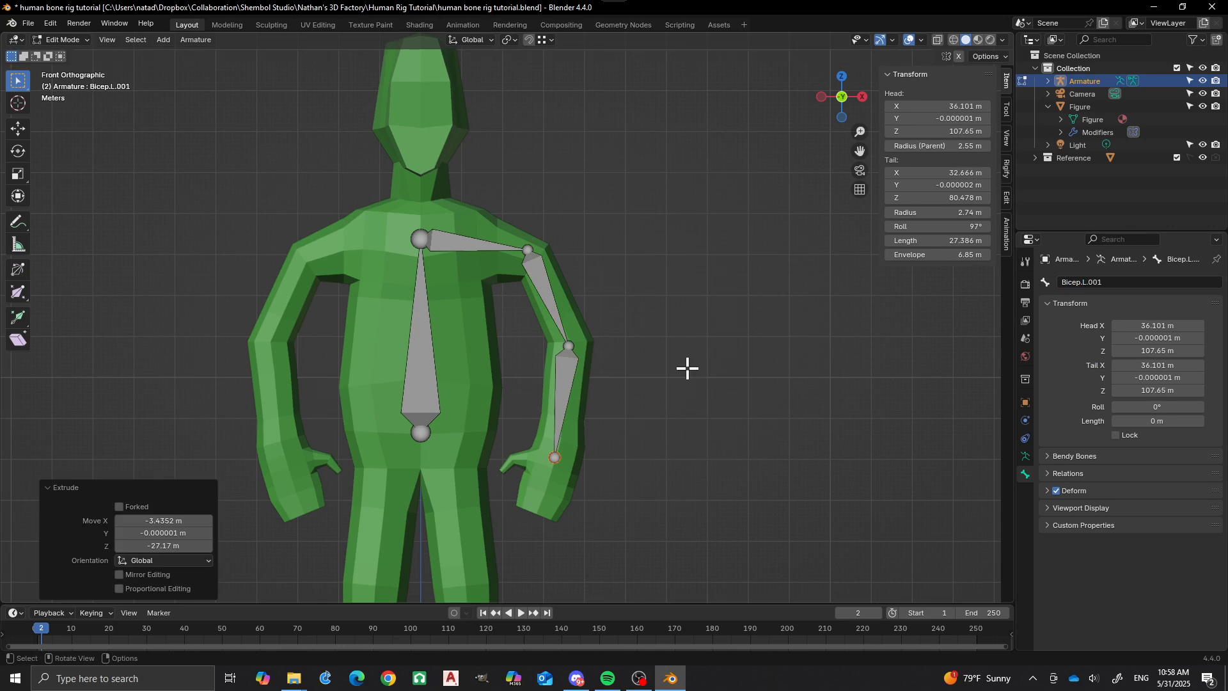
pyautogui.click(554, 393)
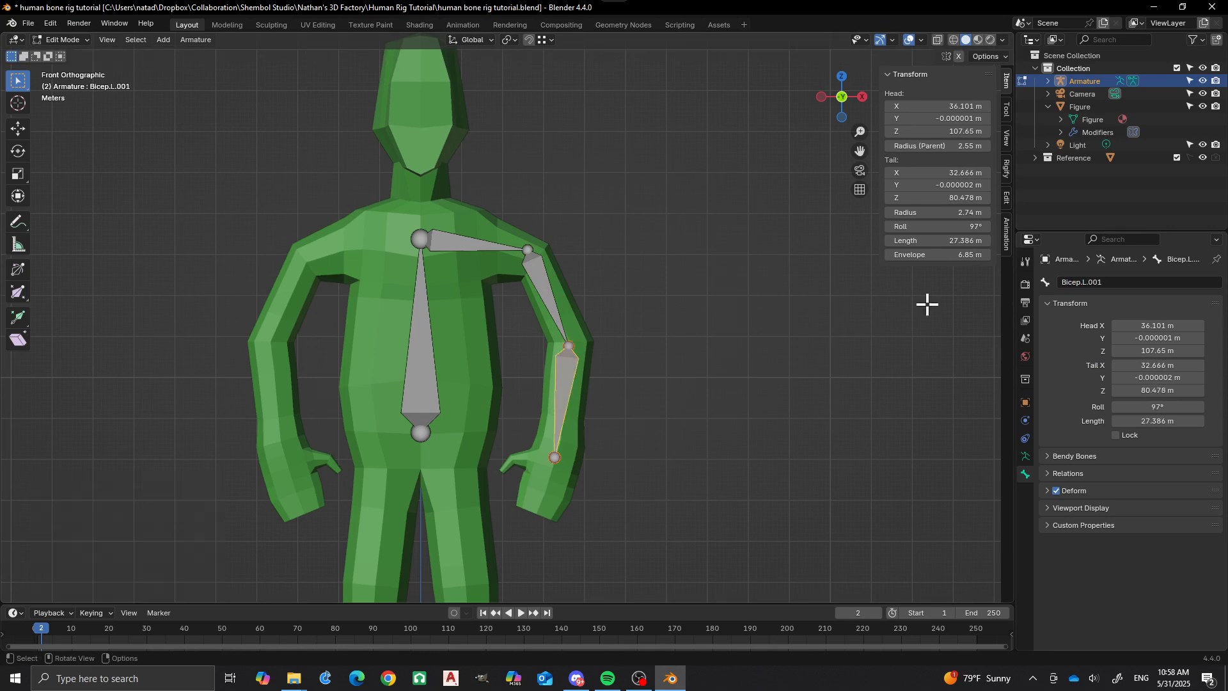
pyautogui.click(1119, 282)
pyautogui.write('Forear')
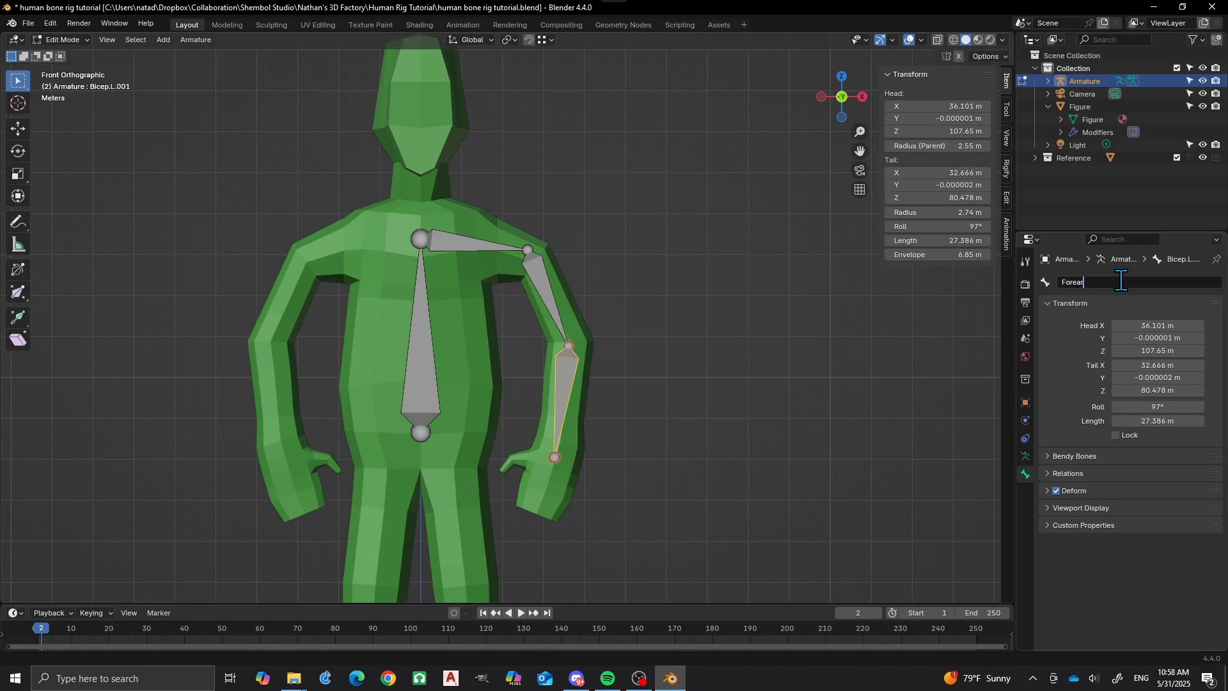
pyautogui.write('m.L')
pyautogui.press('Return')
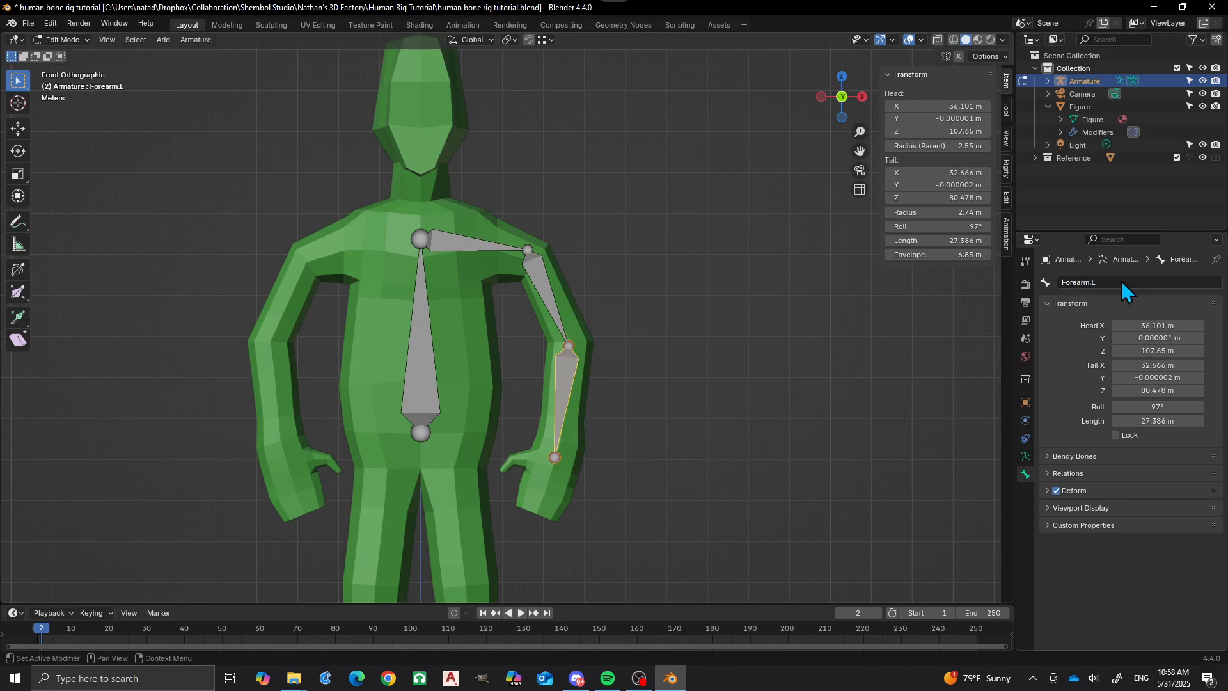
# Extrude a bone about 13.7 m long from the wrist joint to the end of the hand and name it Hand.L
pyautogui.click(555, 458)
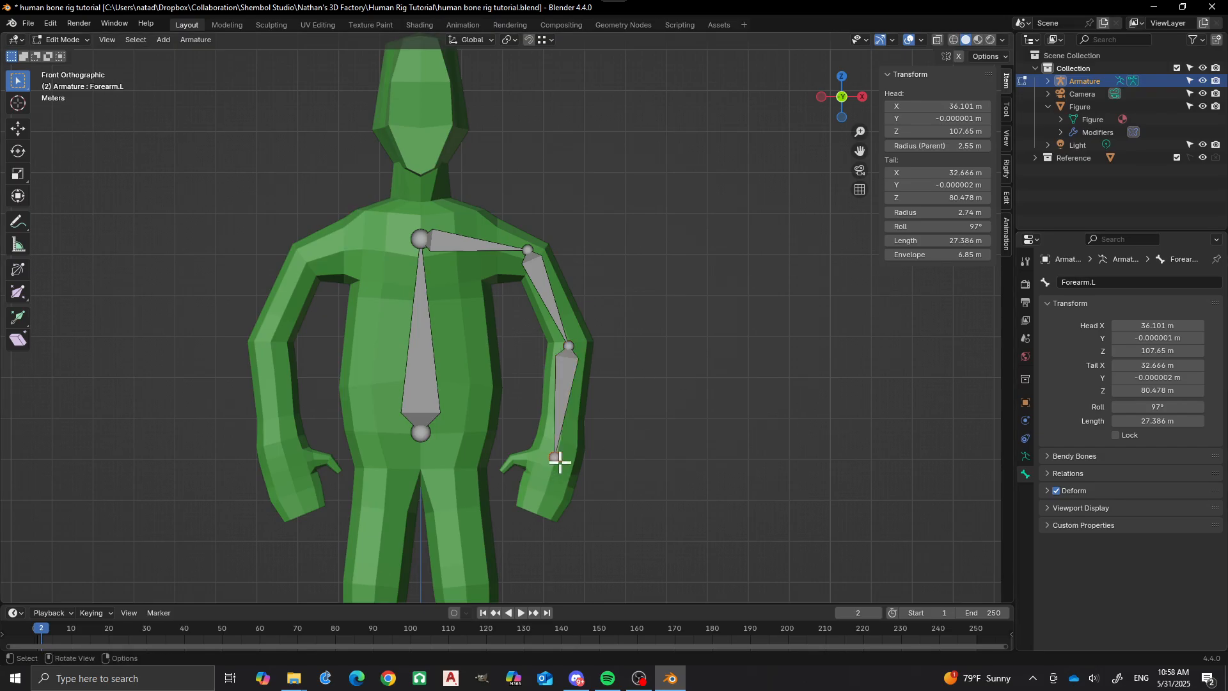
pyautogui.press('e')
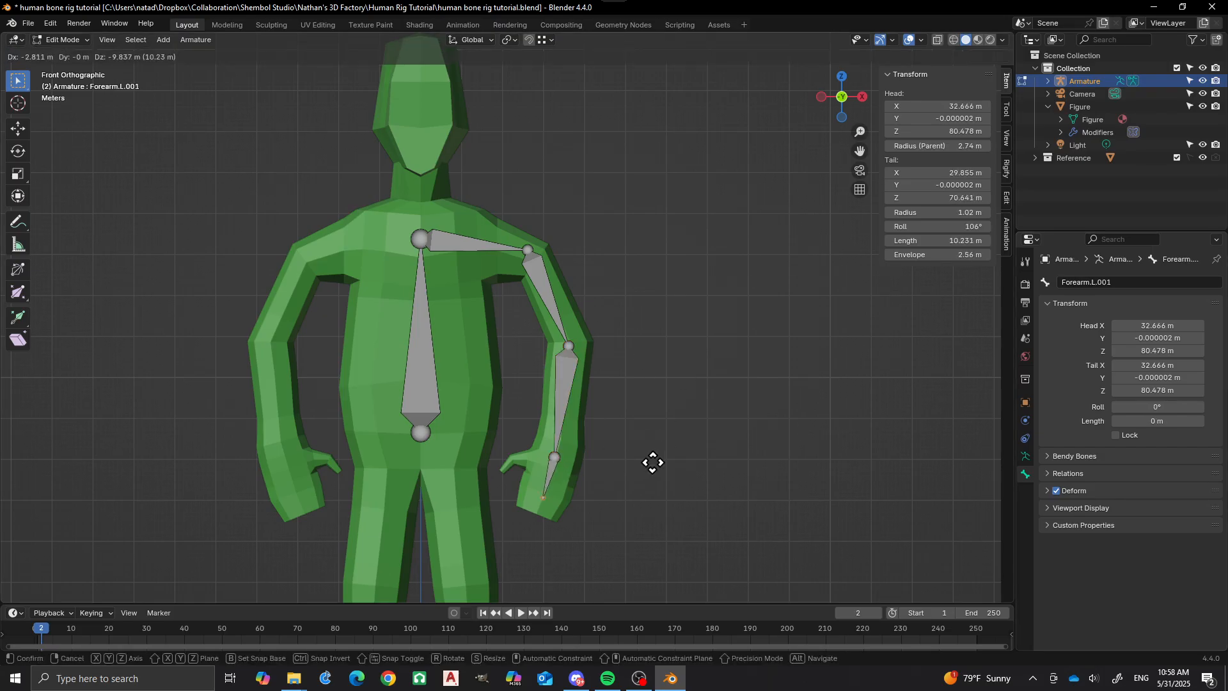
pyautogui.click(627, 476)
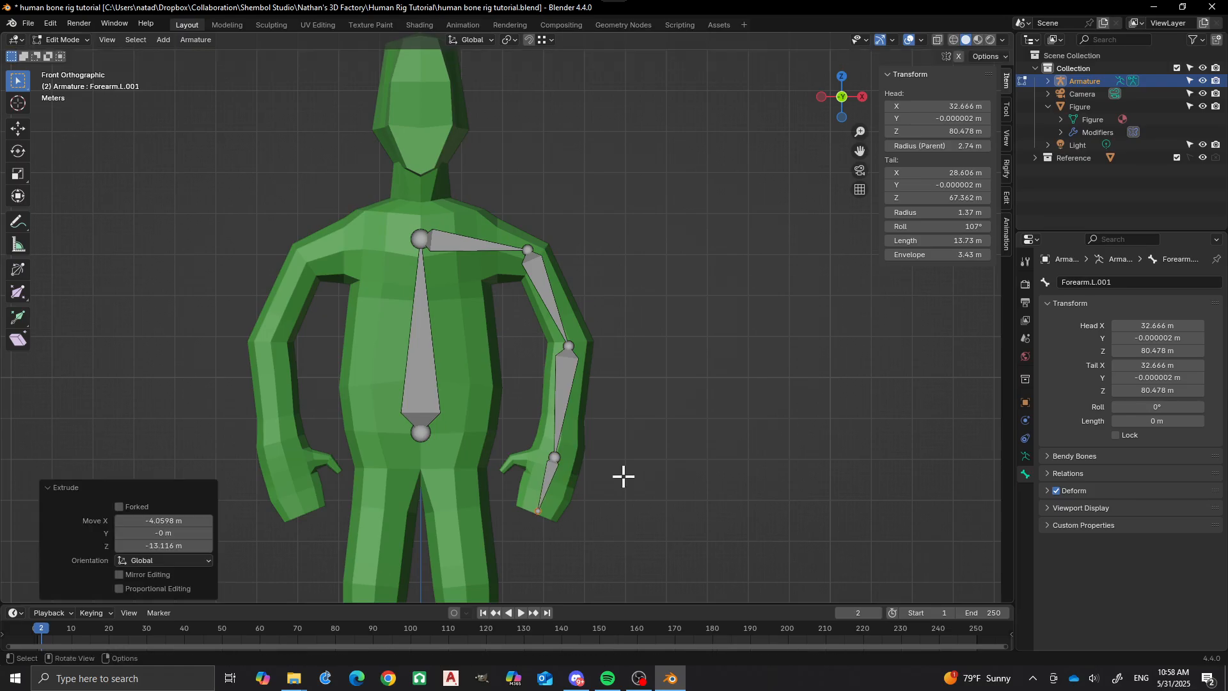
pyautogui.click(547, 482)
pyautogui.click(1134, 282)
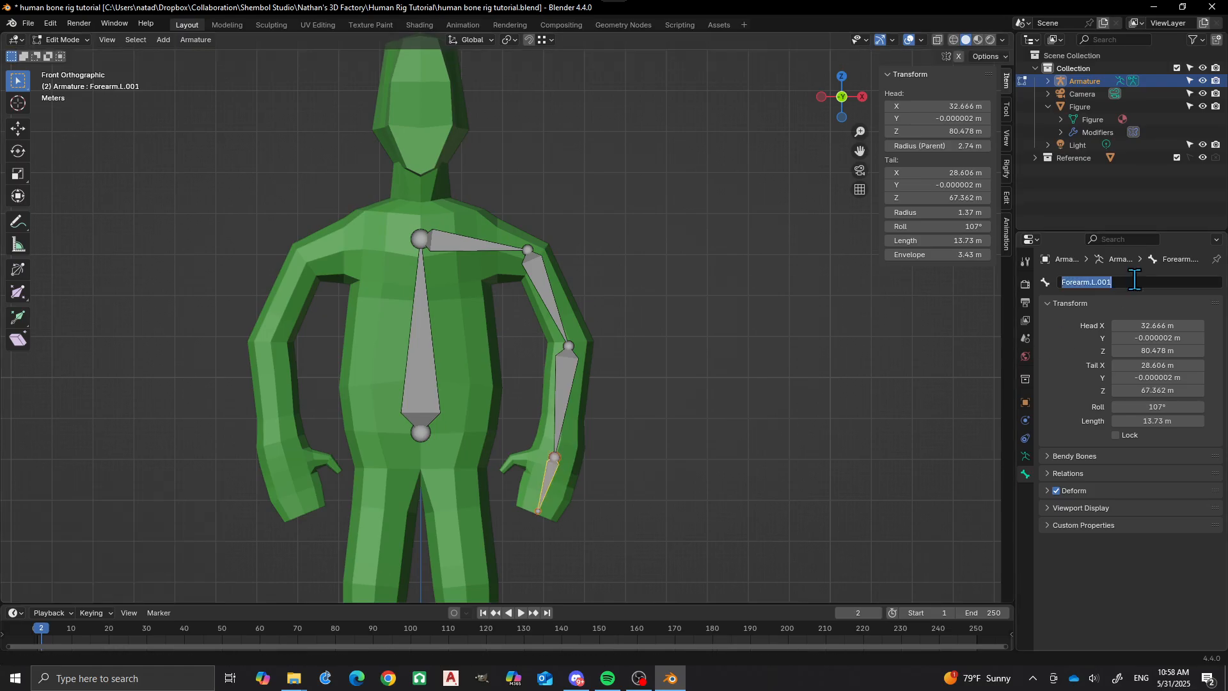
pyautogui.write('Hand.L')
pyautogui.press('Return')
# Extrude a bone about 9 m long from the wrist joint into the base of the thumb and name it Thumb.01.L
pyautogui.scroll(2, 667, 432)
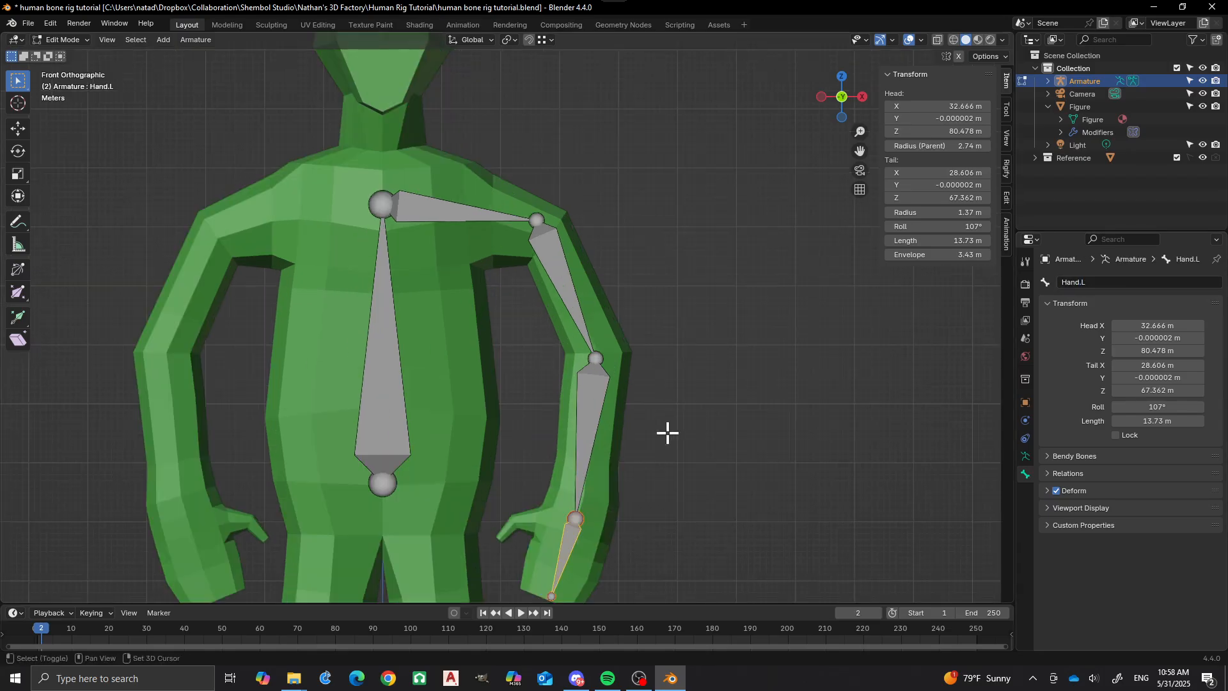
pyautogui.keyDown('shift'); pyautogui.moveTo(667, 433); pyautogui.dragTo(685, 343, button='middle'); pyautogui.keyUp('shift')
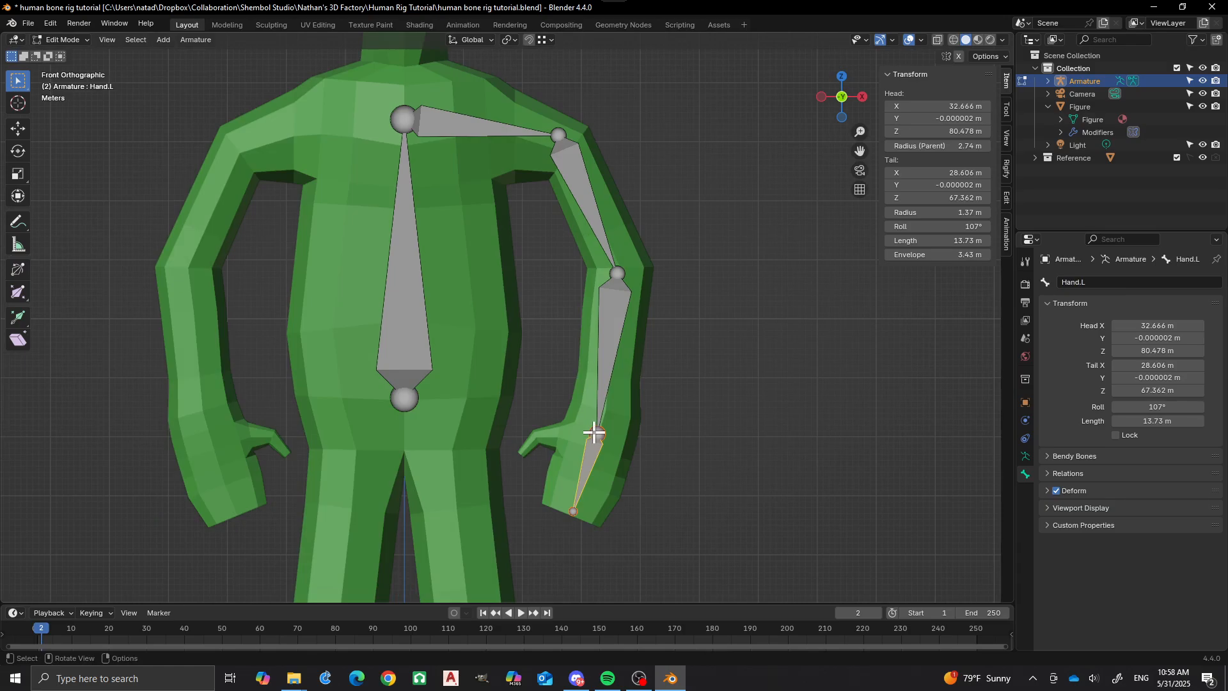
pyautogui.click(594, 432)
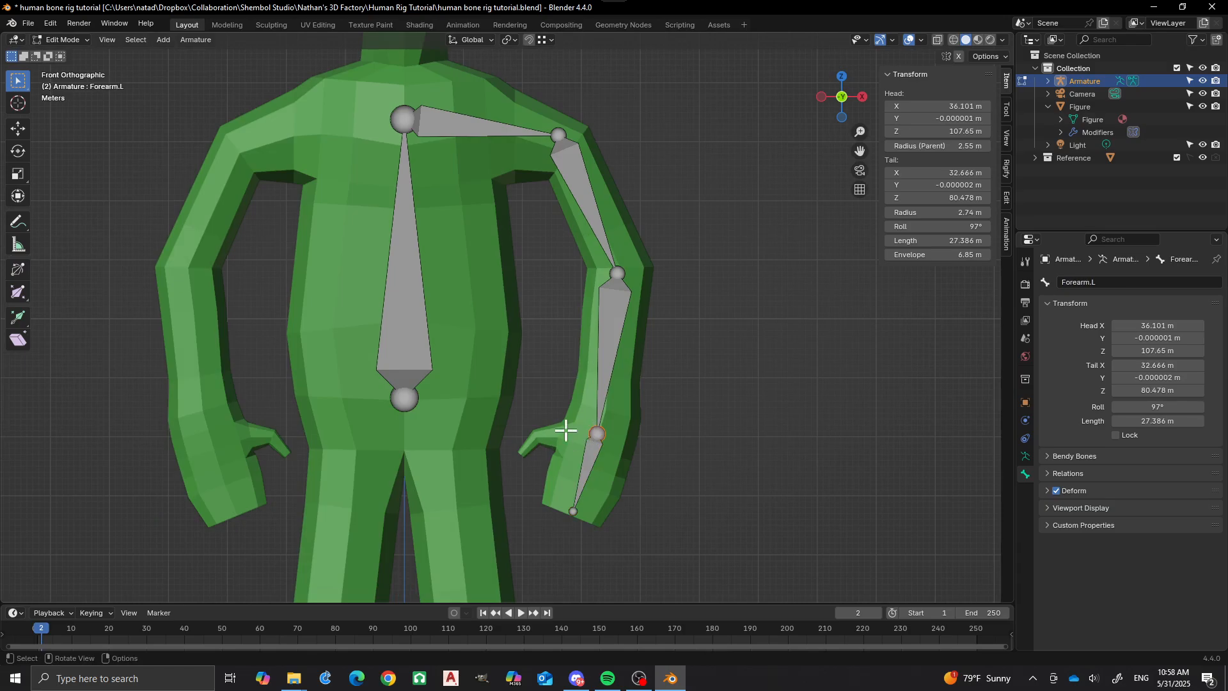
pyautogui.press('e')
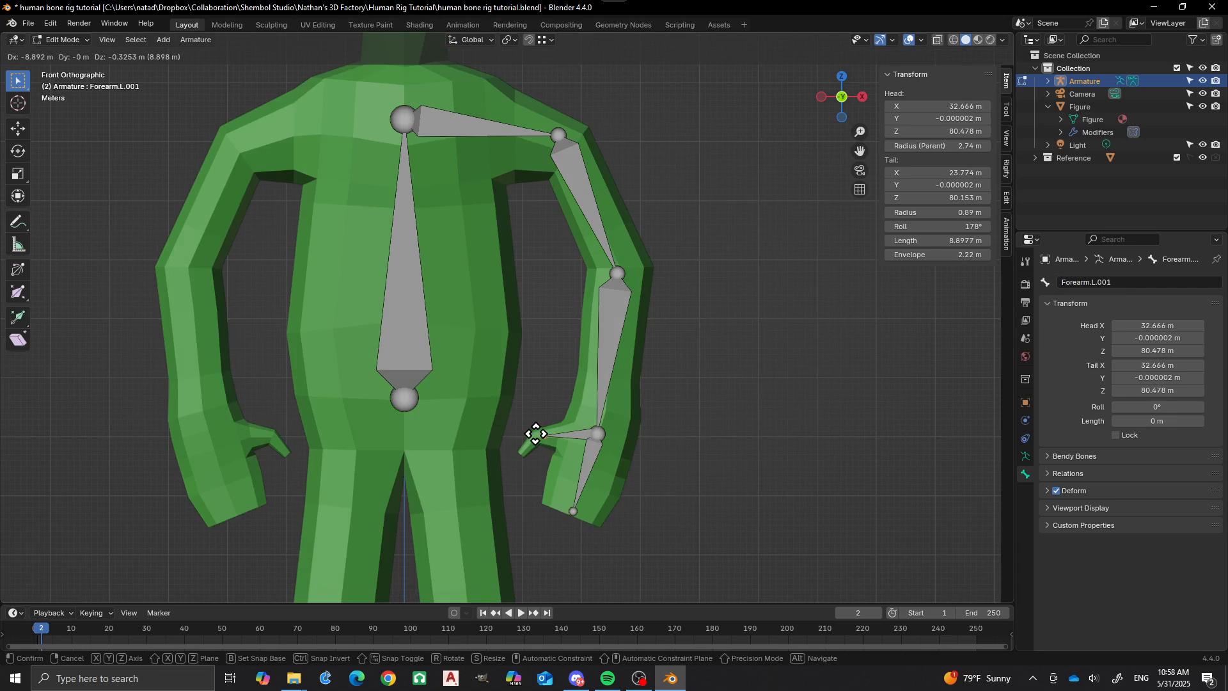
pyautogui.click(539, 434)
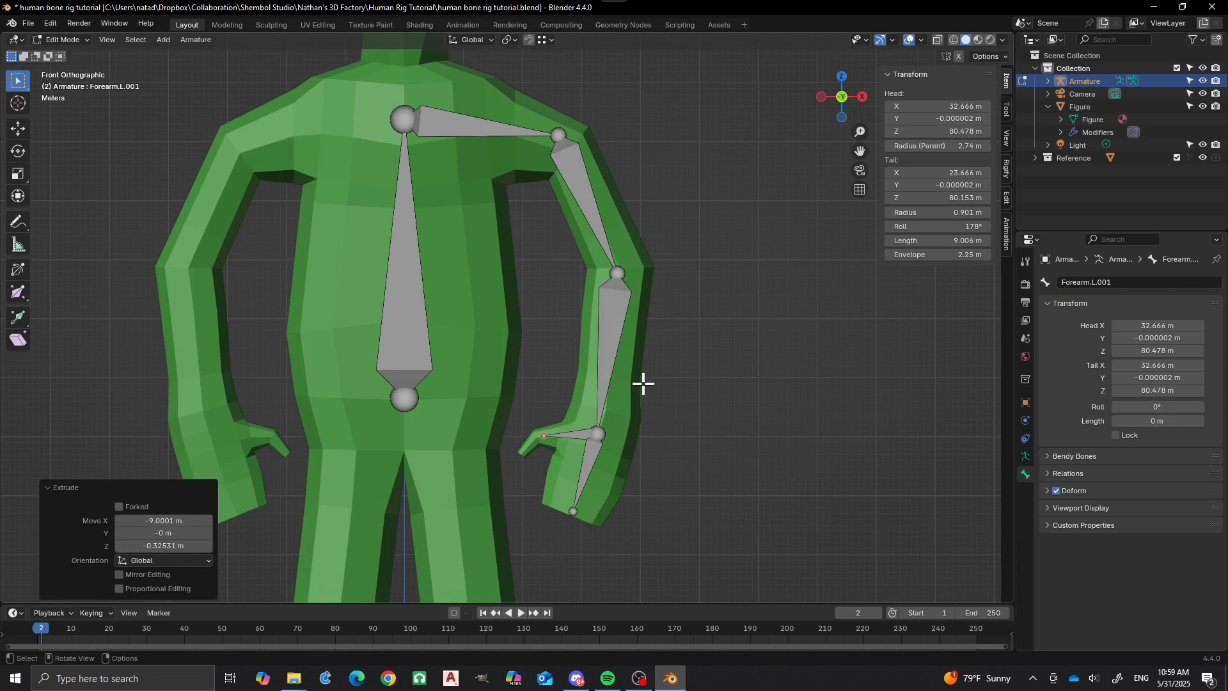
pyautogui.click(1148, 281)
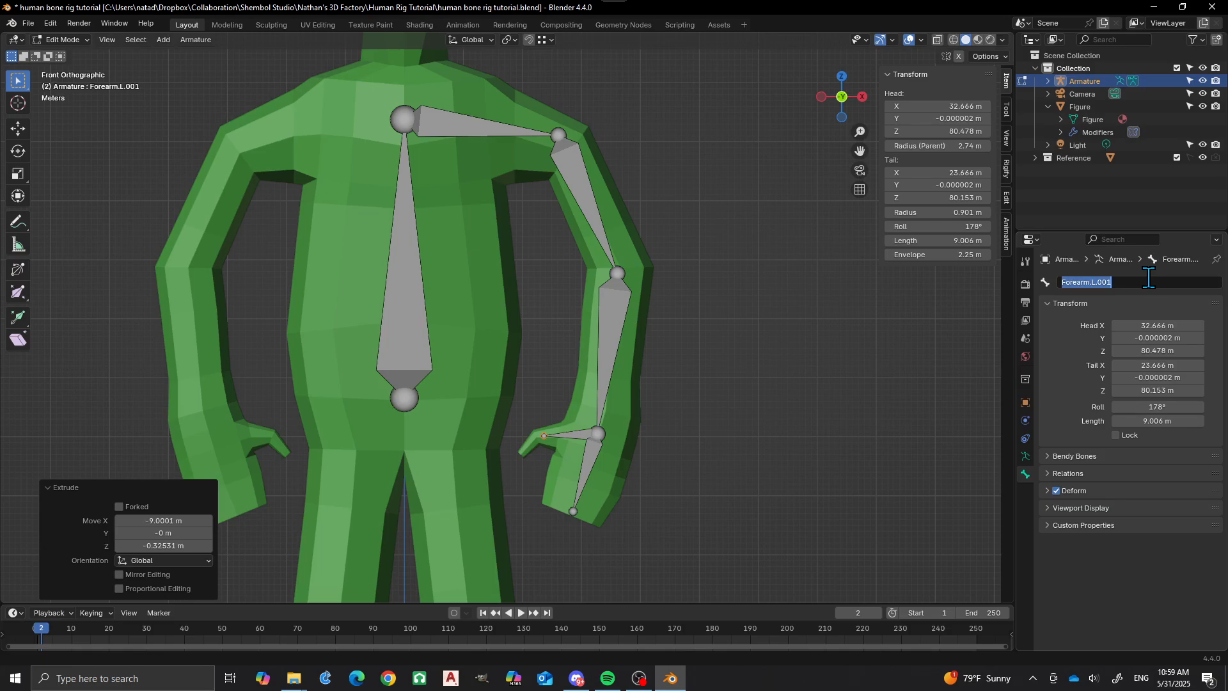
pyautogui.write('Thub')
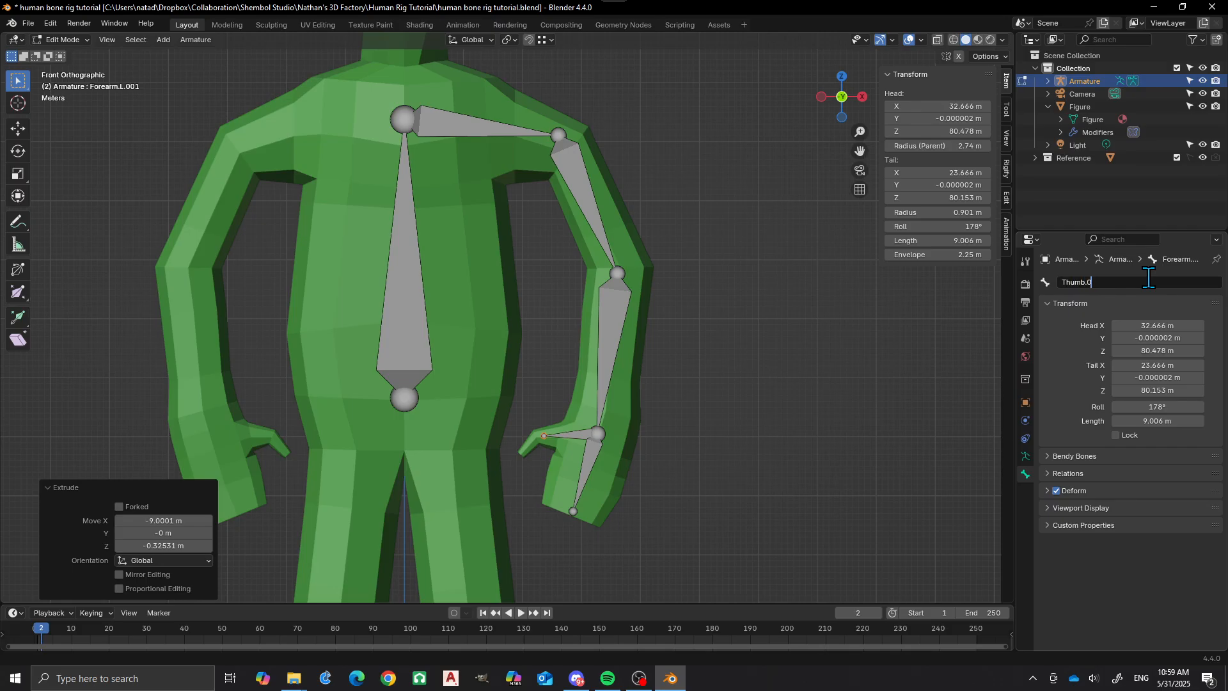
pyautogui.write('b.01.L')
pyautogui.press('Return')
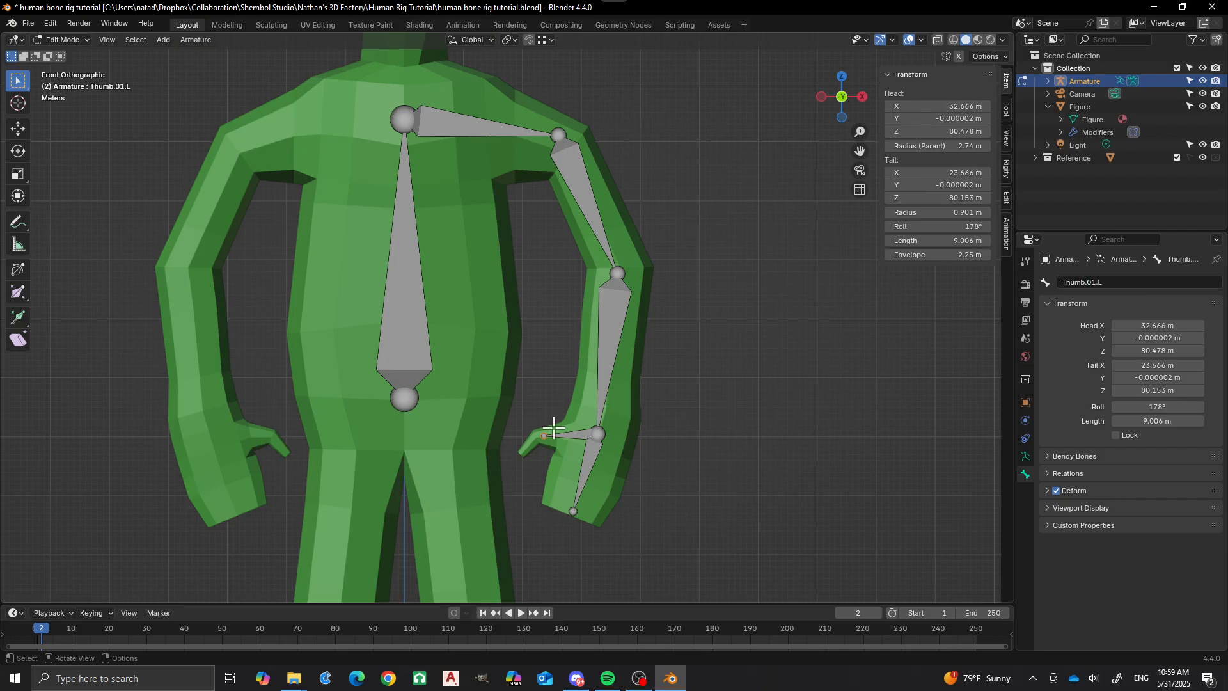
# Extrude a bone about 4.3 m long from the end of Thumb.01.L to the thumb tip and name it Thumb.02.L
pyautogui.press('e')
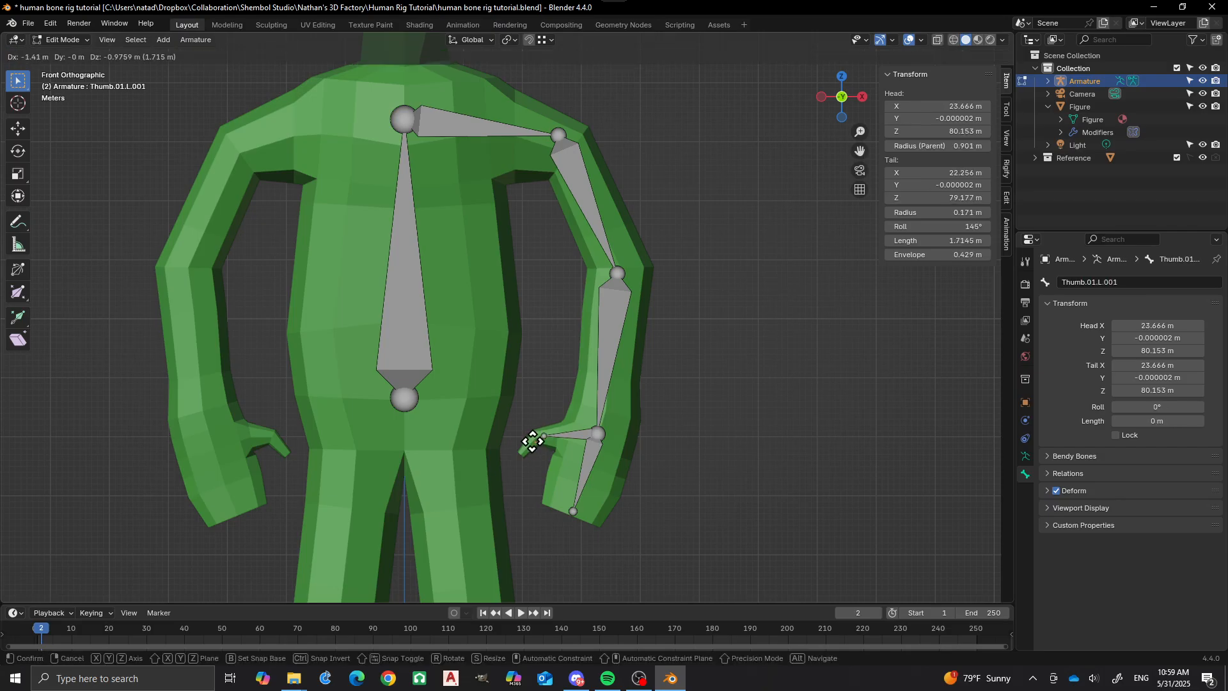
pyautogui.click(521, 449)
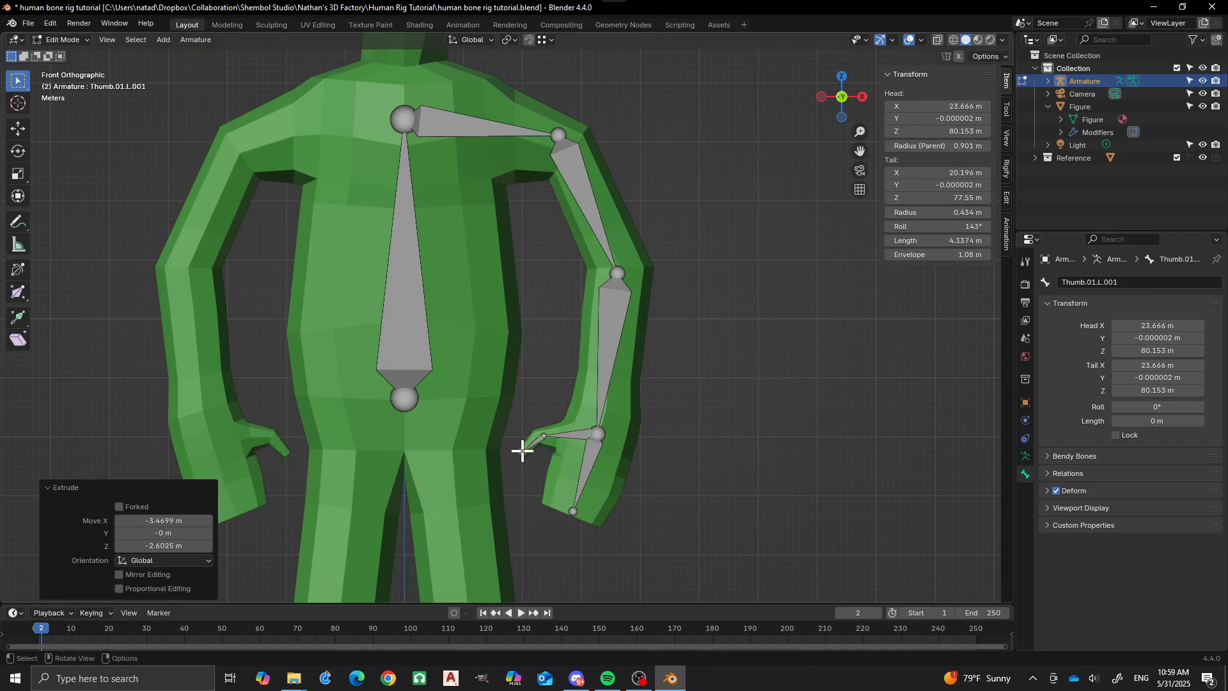
pyautogui.click(1150, 281)
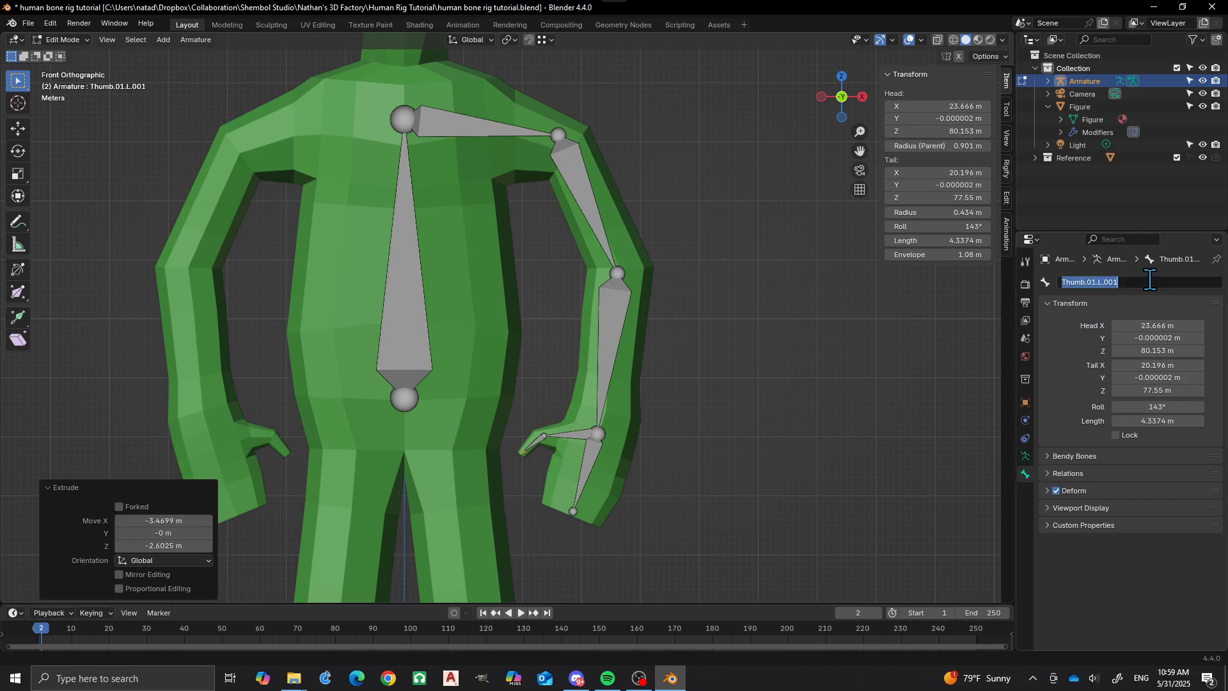
pyautogui.write('T')
pyautogui.press('Return')
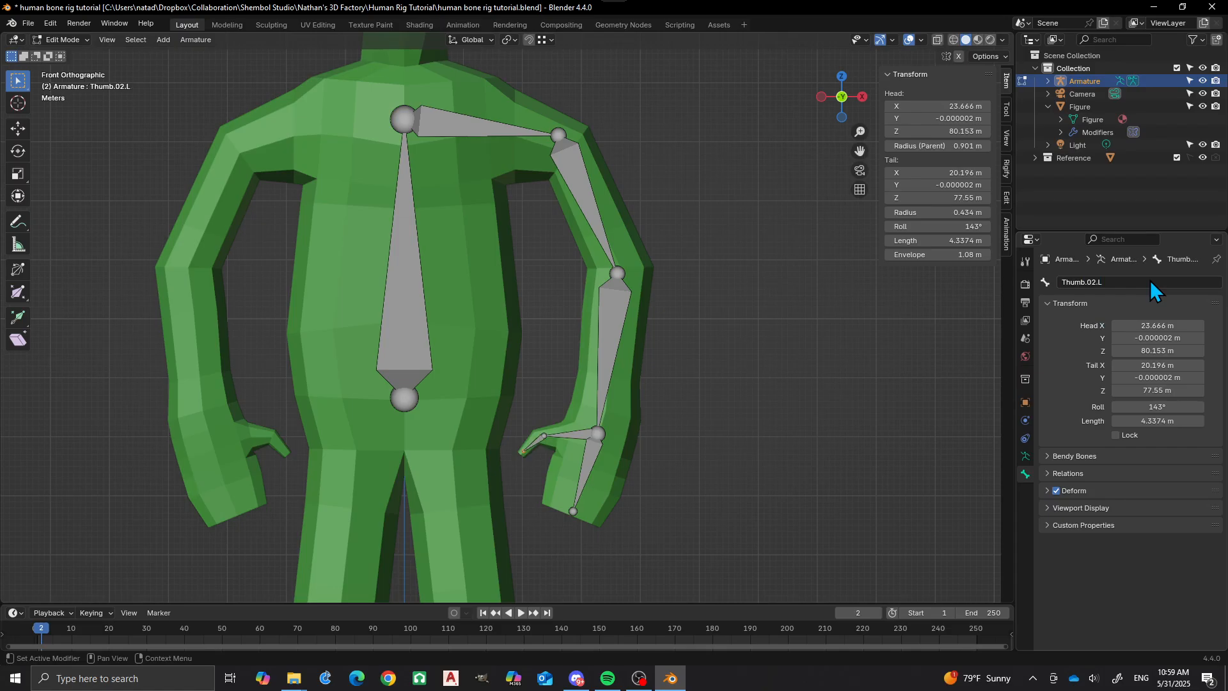
# Extrude a bone about 9 m long straight down along Z from the lower joint of the torso bone and name it Hip
pyautogui.scroll(-6, 569, 297)
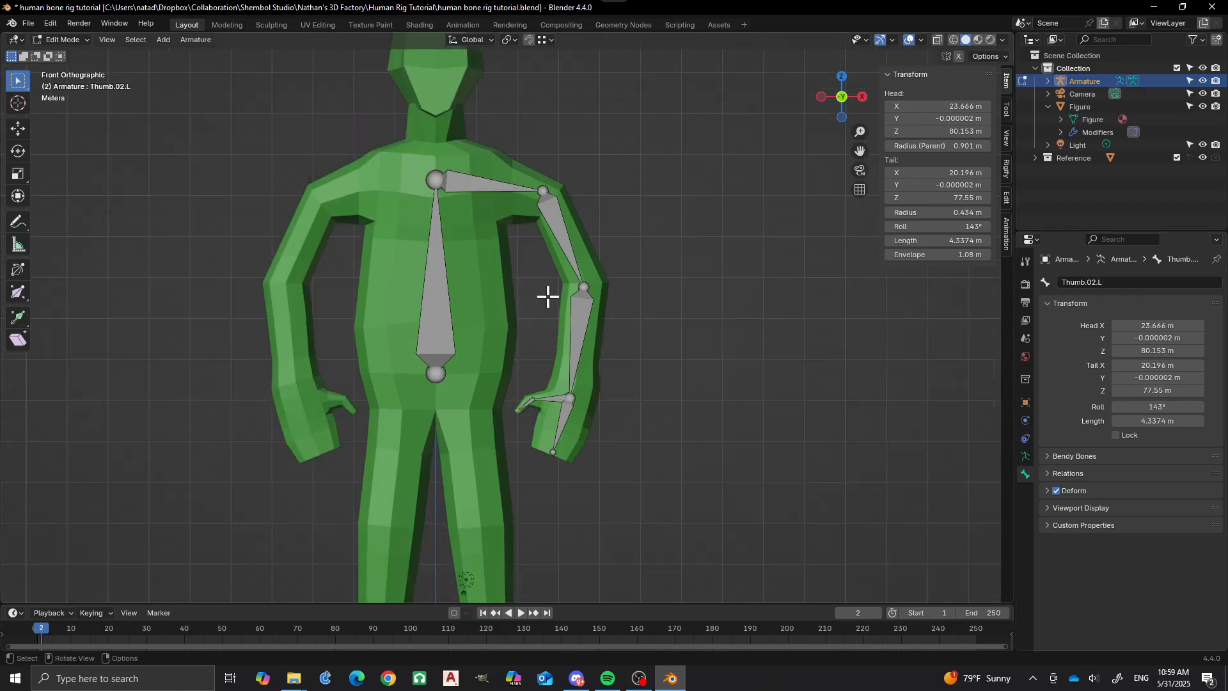
pyautogui.scroll(5, 486, 345)
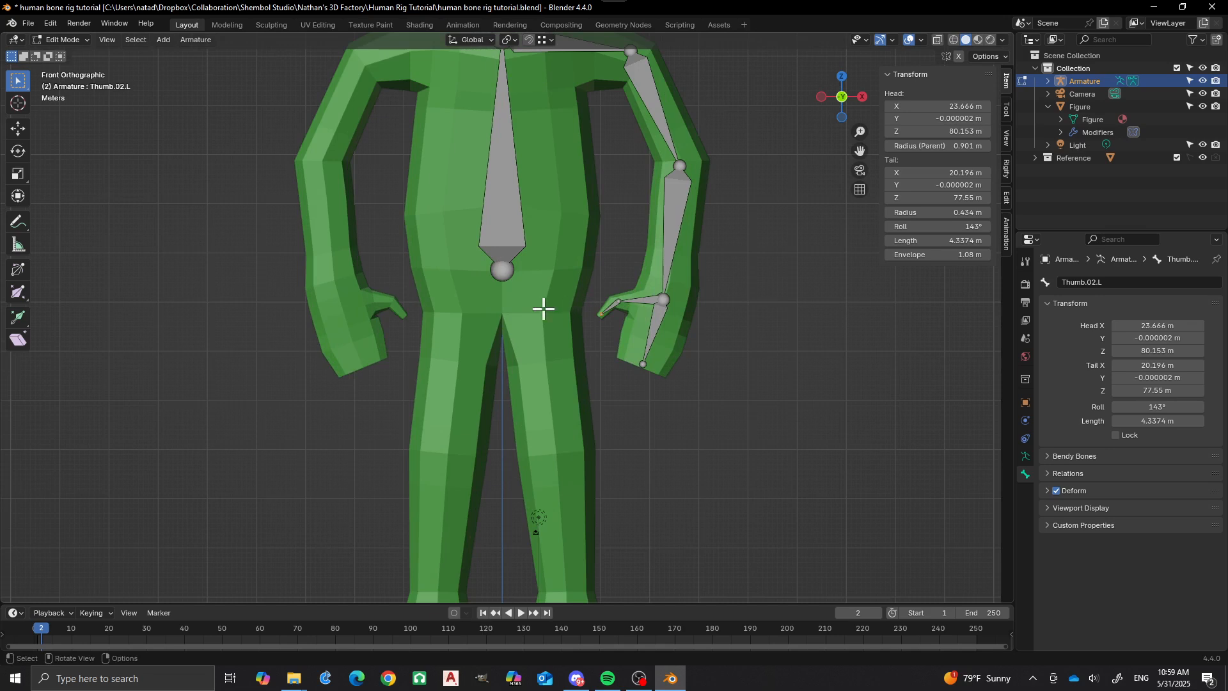
pyautogui.click(512, 275)
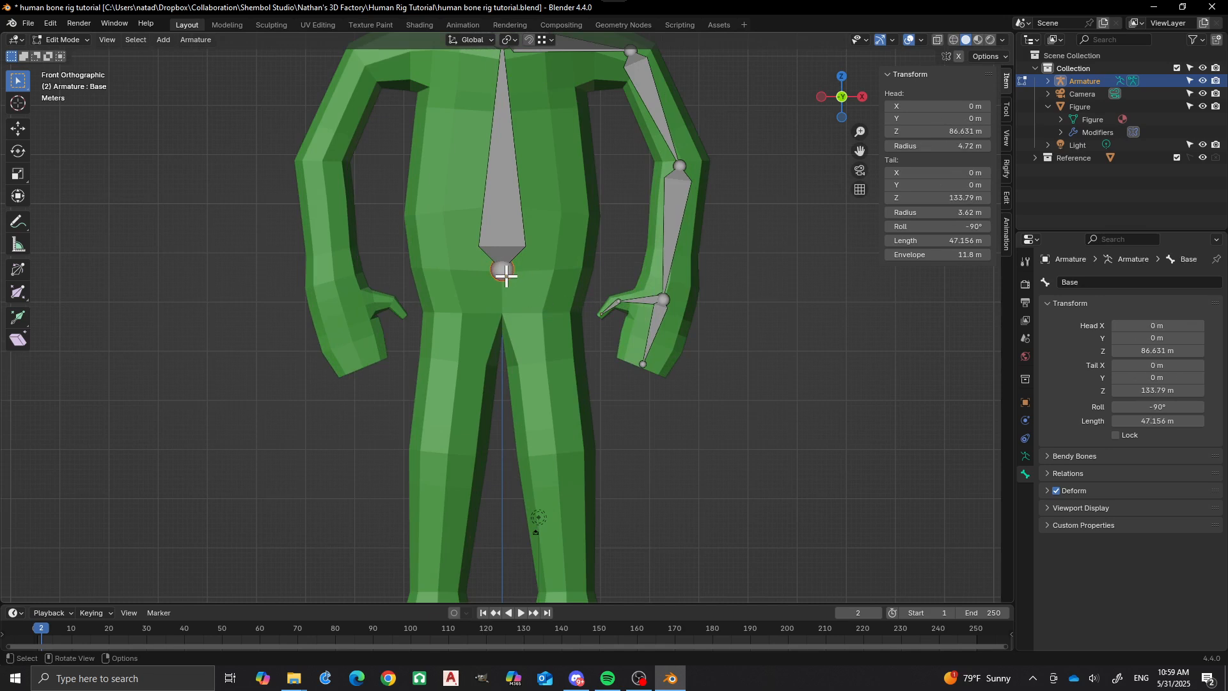
pyautogui.press('e')
pyautogui.press('z')
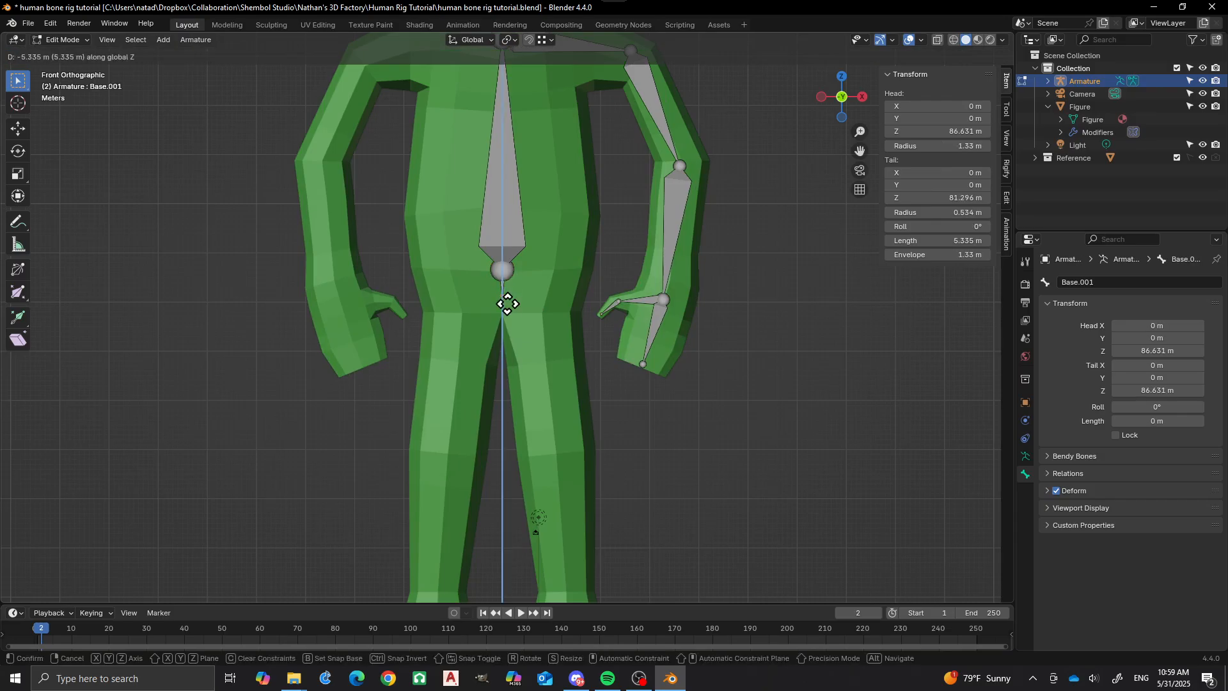
pyautogui.click(502, 320)
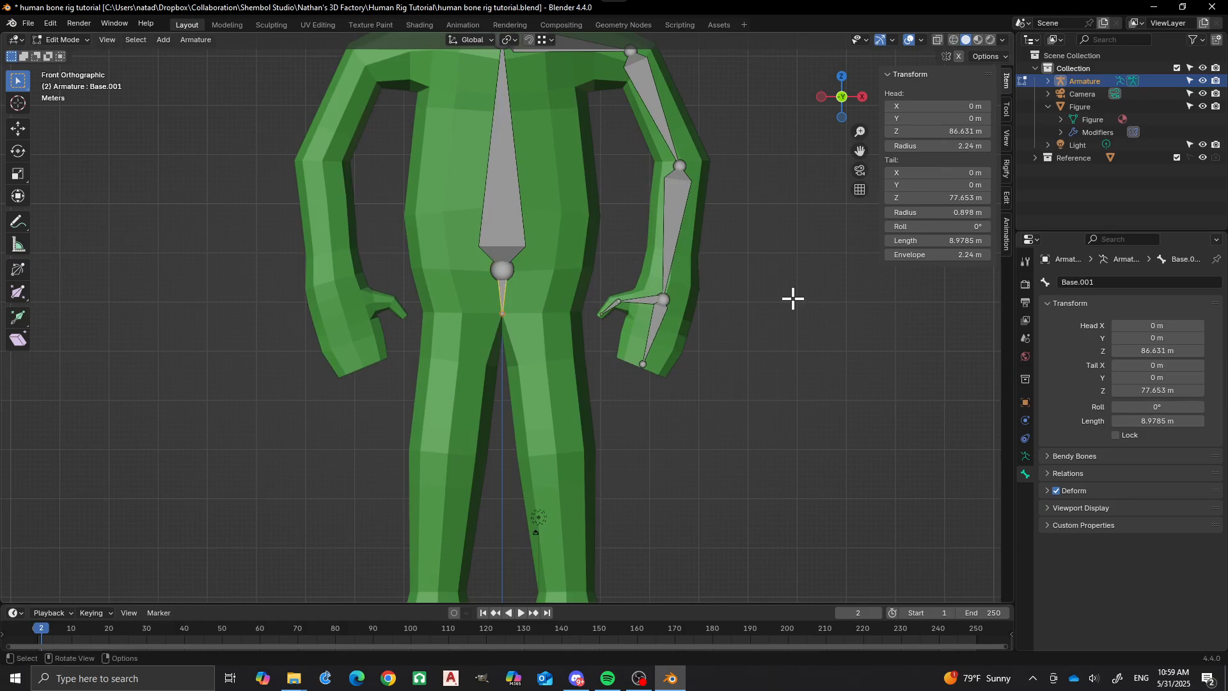
pyautogui.click(1122, 276)
pyautogui.write('Hip')
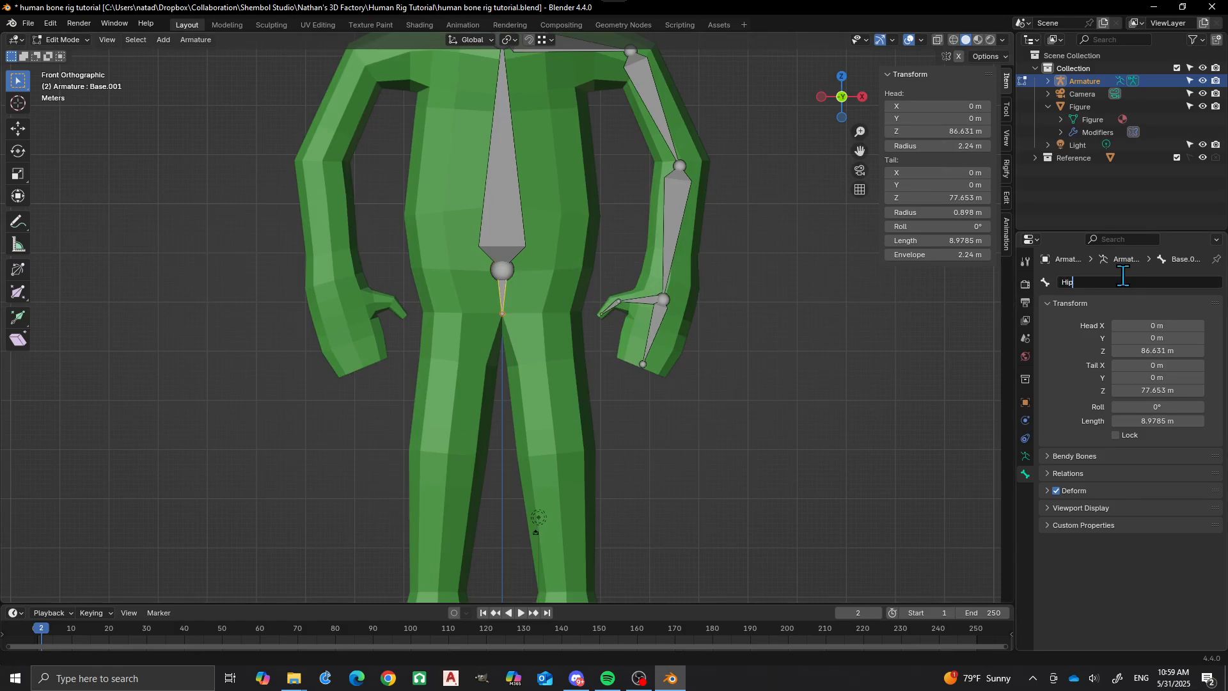
pyautogui.press('Return')
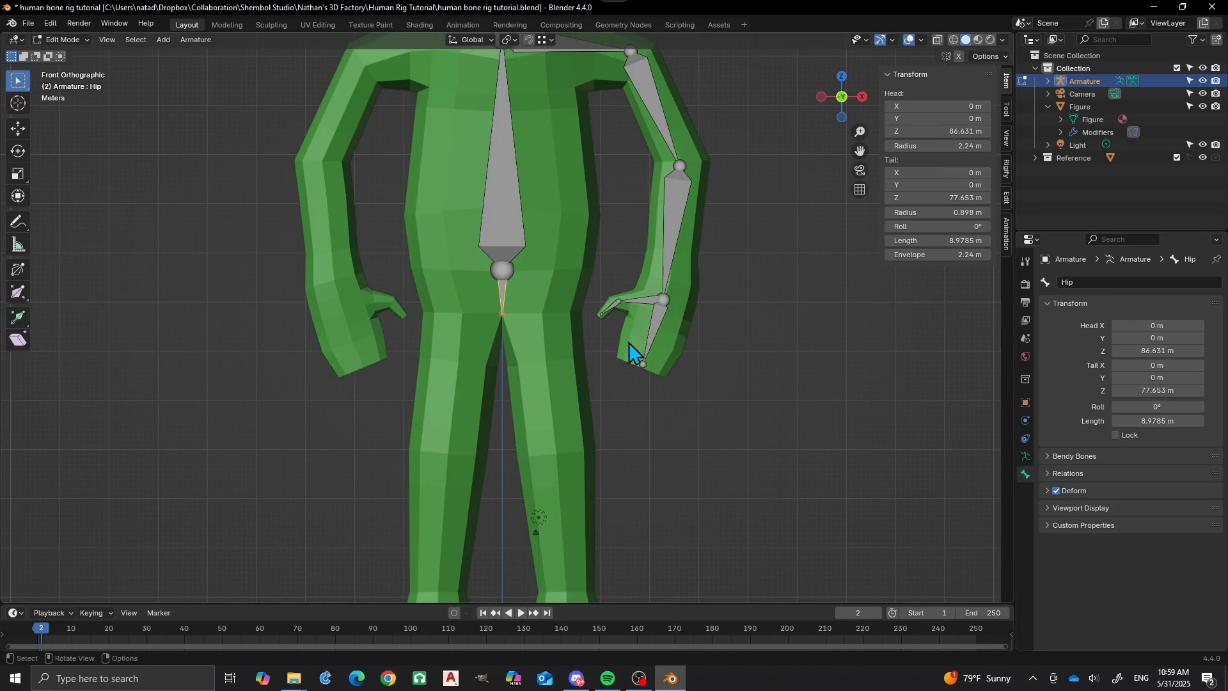
# Rename the short bone below the torso bone as Pelvis
pyautogui.scroll(-2, 499, 316)
pyautogui.scroll(4, 557, 281)
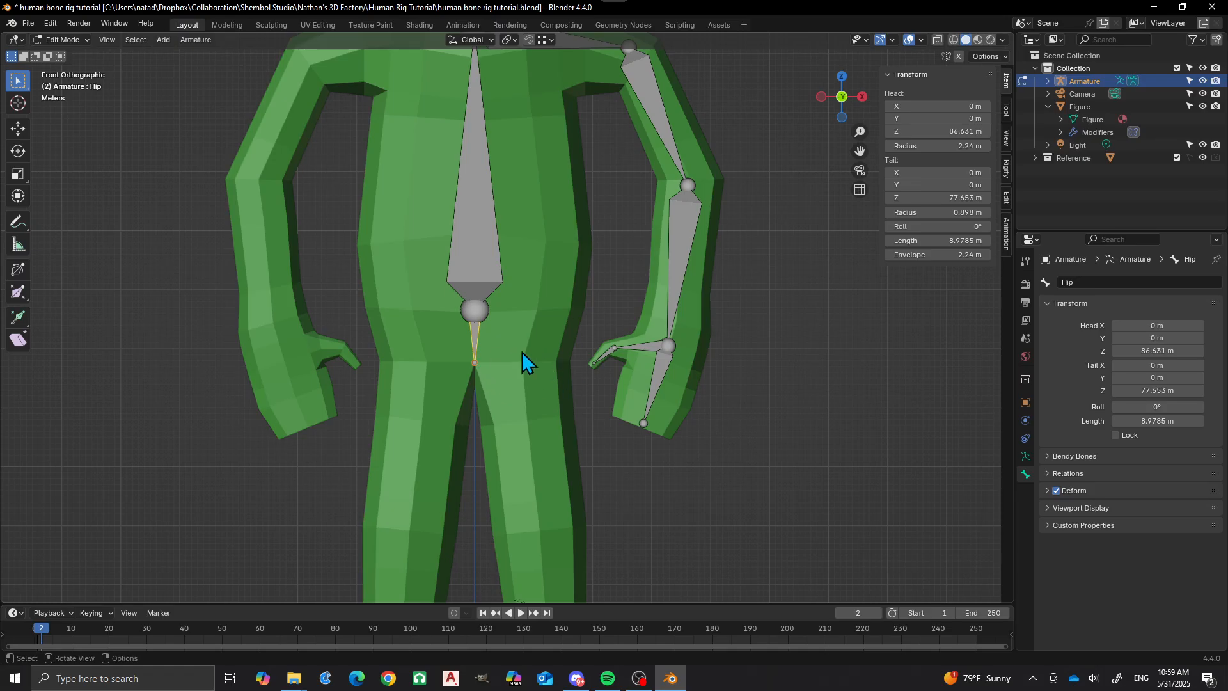
pyautogui.scroll(-3, 520, 351)
pyautogui.scroll(2, 500, 358)
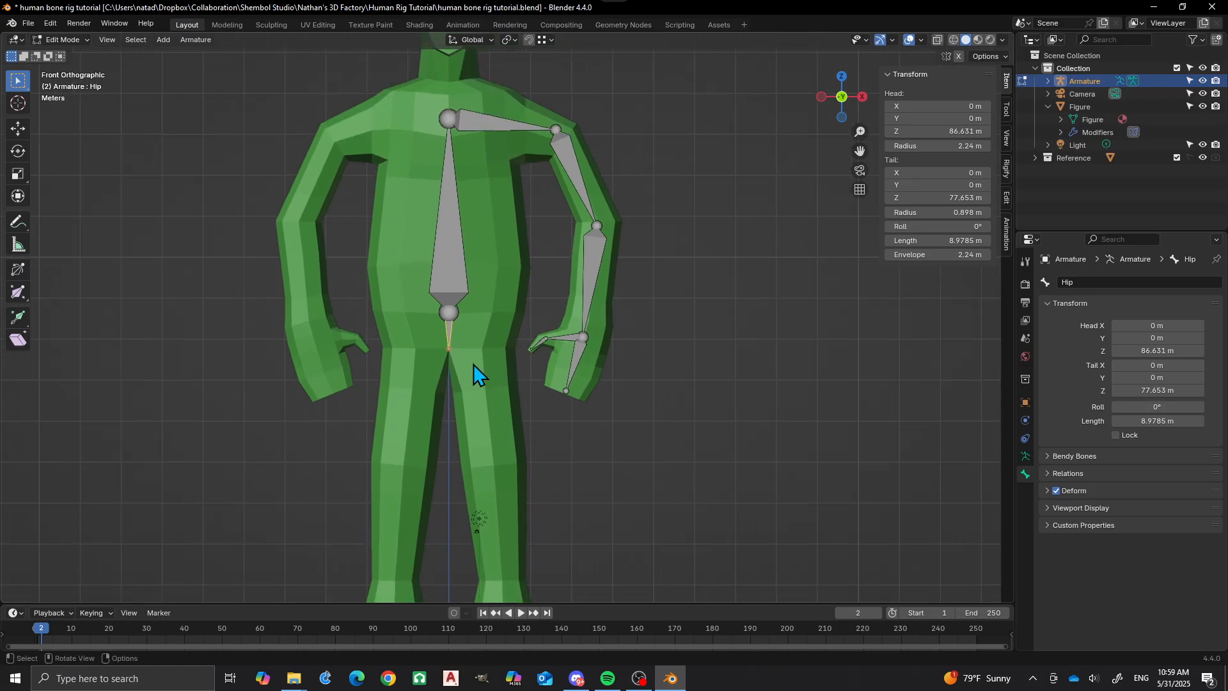
pyautogui.scroll(2, 473, 365)
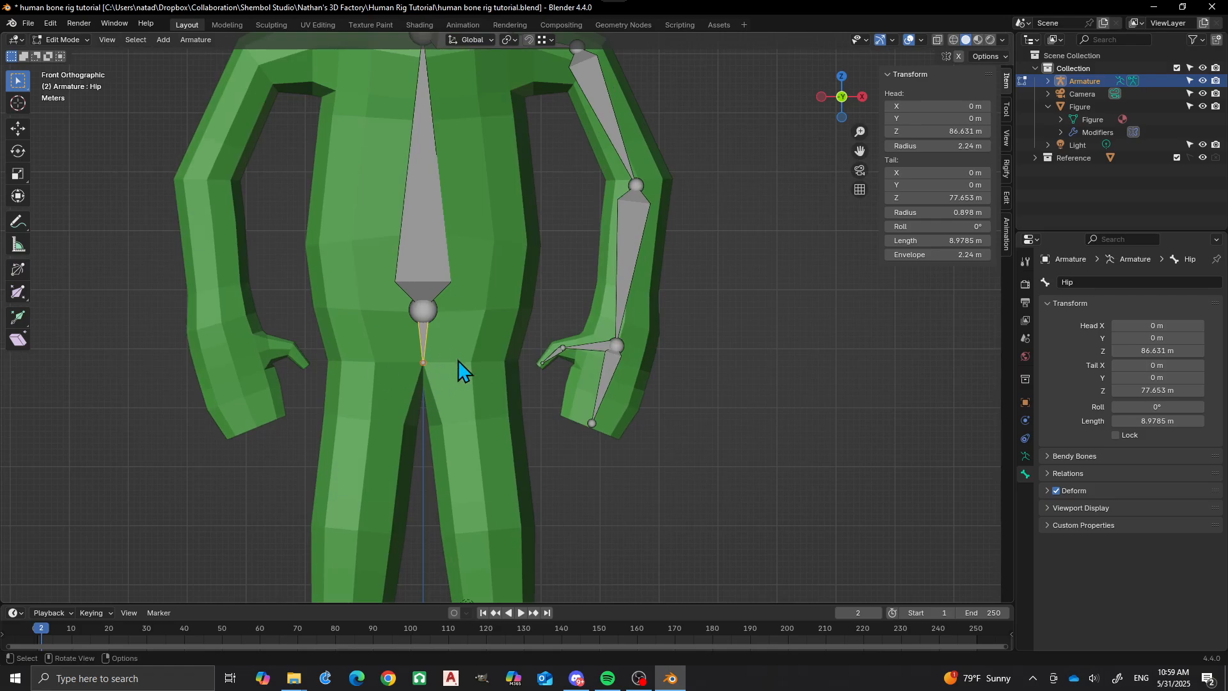
pyautogui.click(1113, 282)
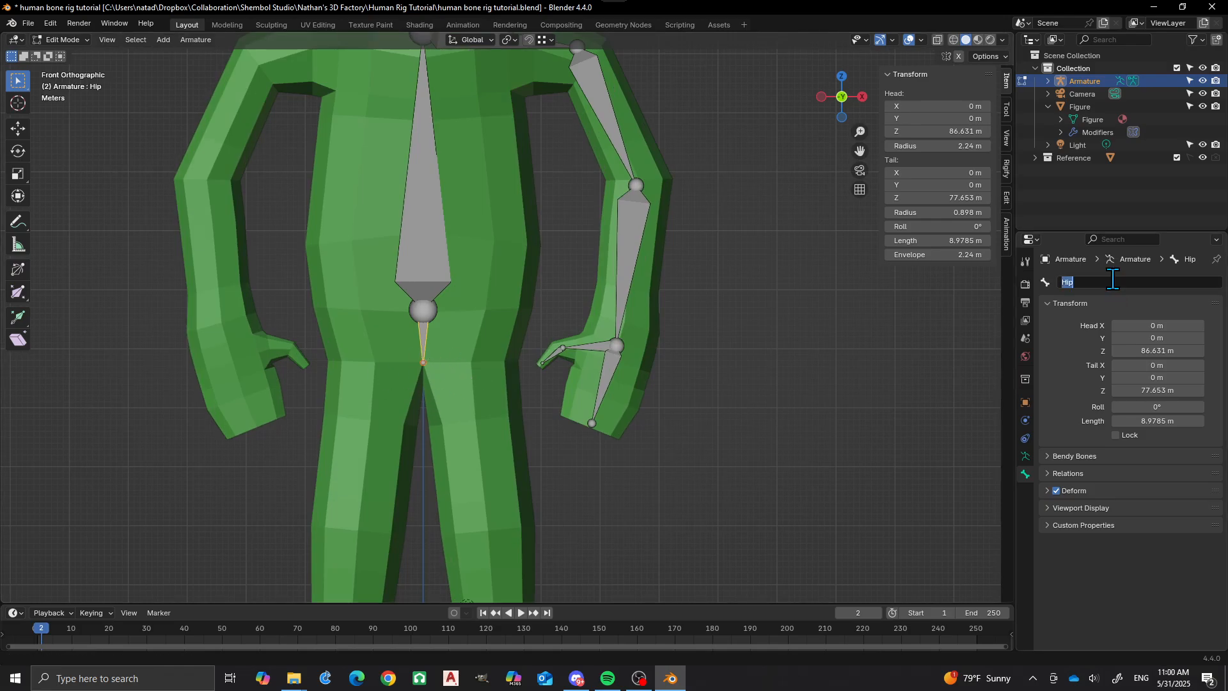
pyautogui.write('Pelvis')
pyautogui.press('Return')
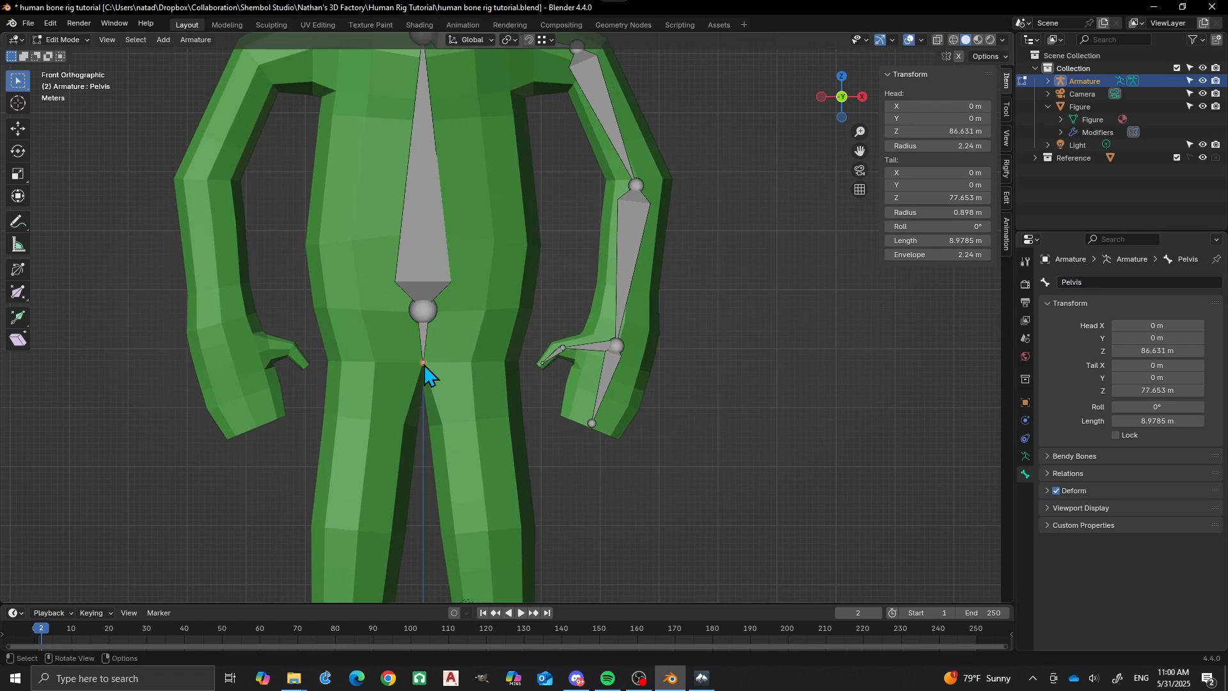
# Extrude a bone about 8.4 m long sideways from the lower end of the pelvis bone to the left hip and name it Hip.L
pyautogui.press('e')
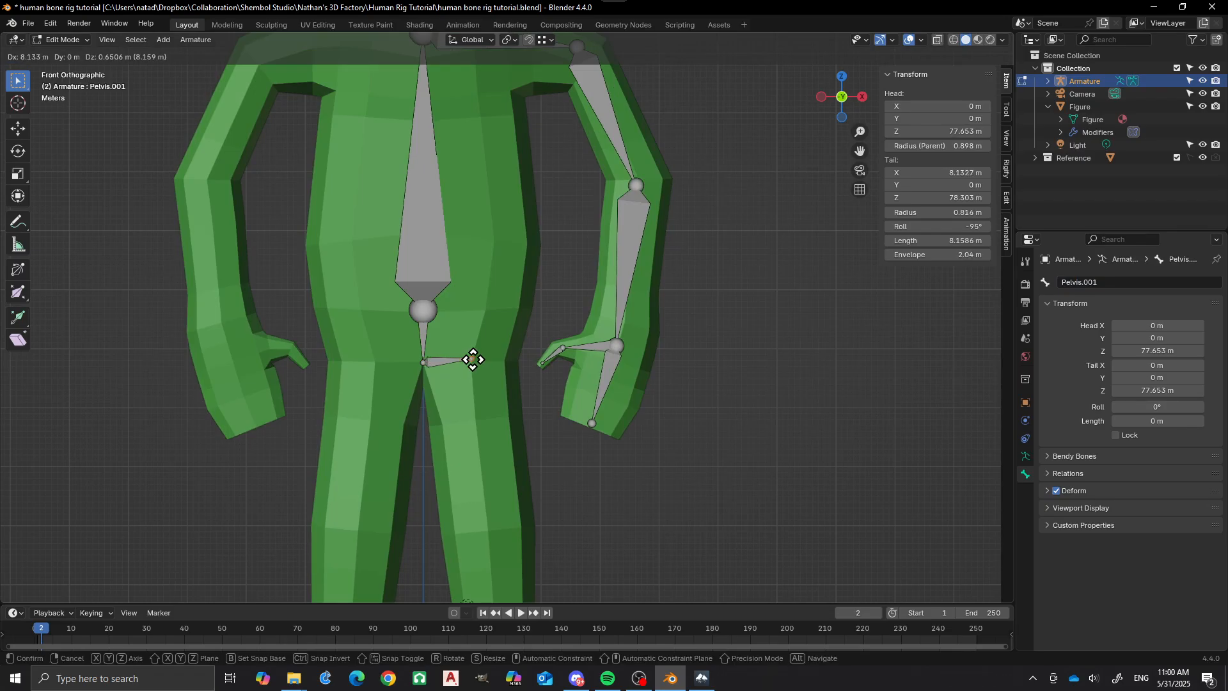
pyautogui.click(473, 359)
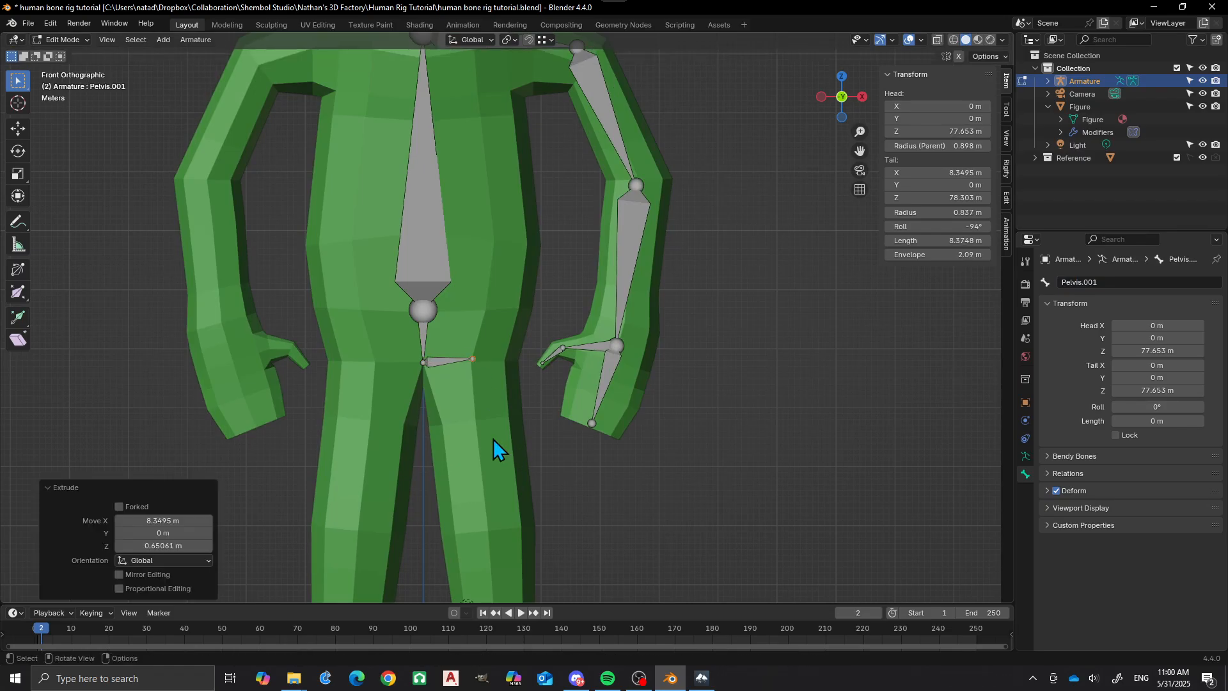
pyautogui.click(449, 362)
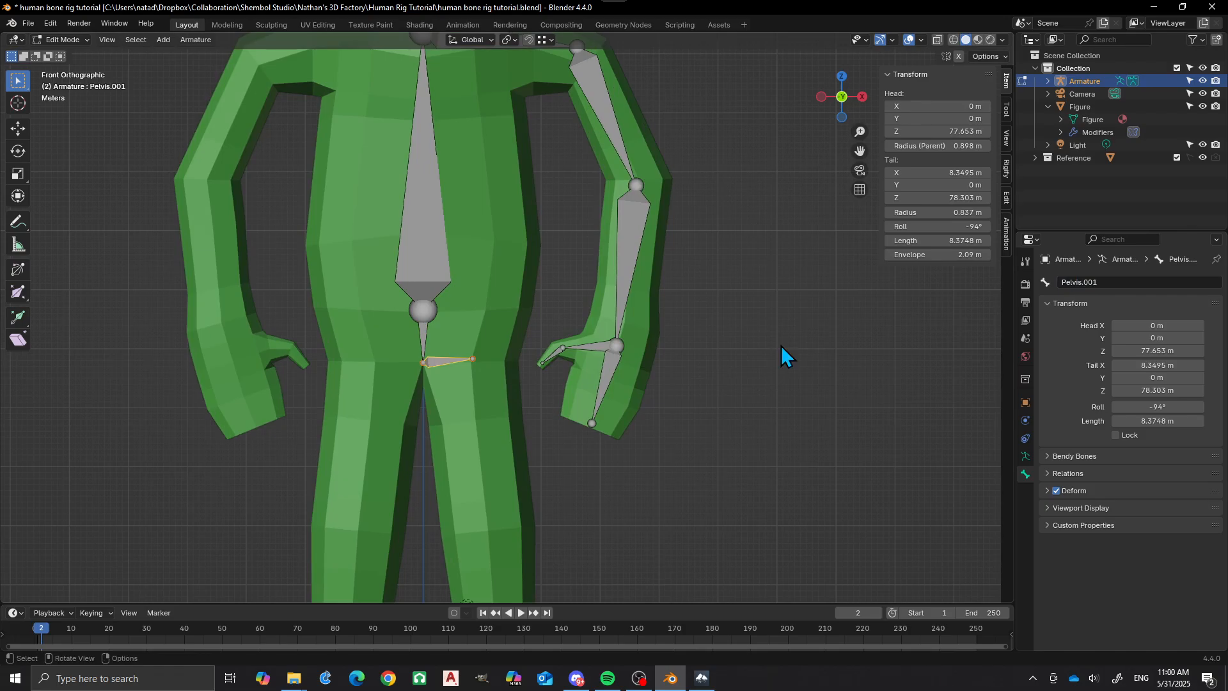
pyautogui.click(1123, 287)
pyautogui.write('H')
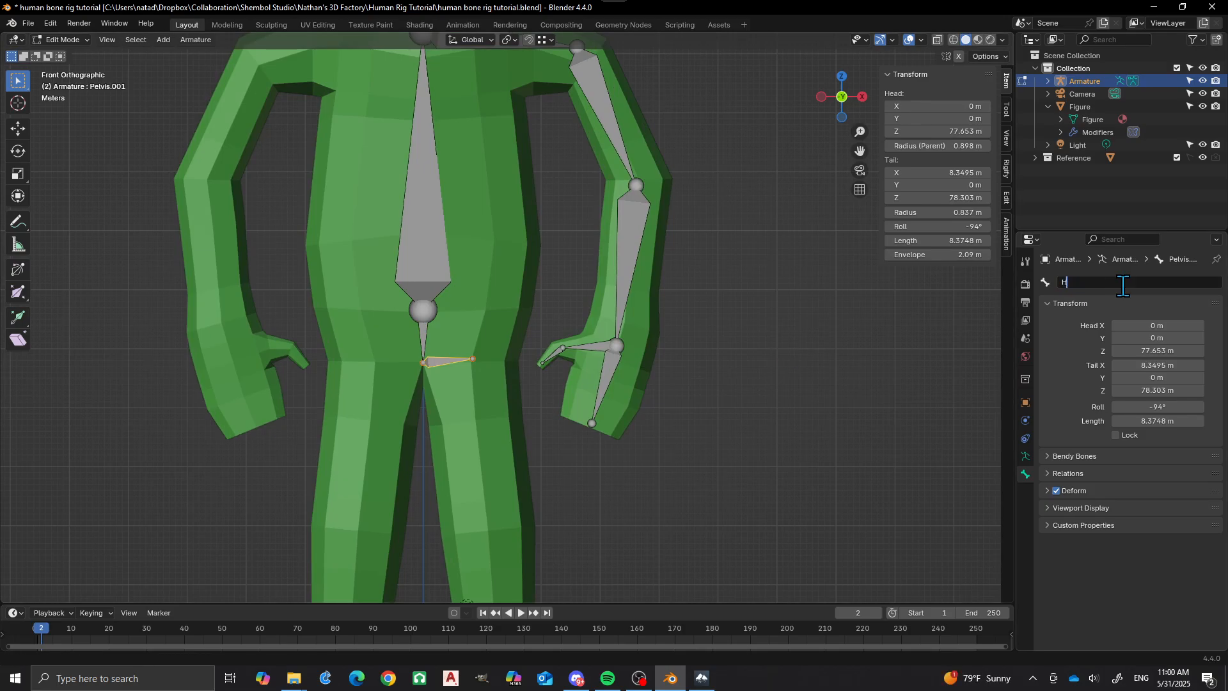
pyautogui.write('ip.L')
pyautogui.press('Return')
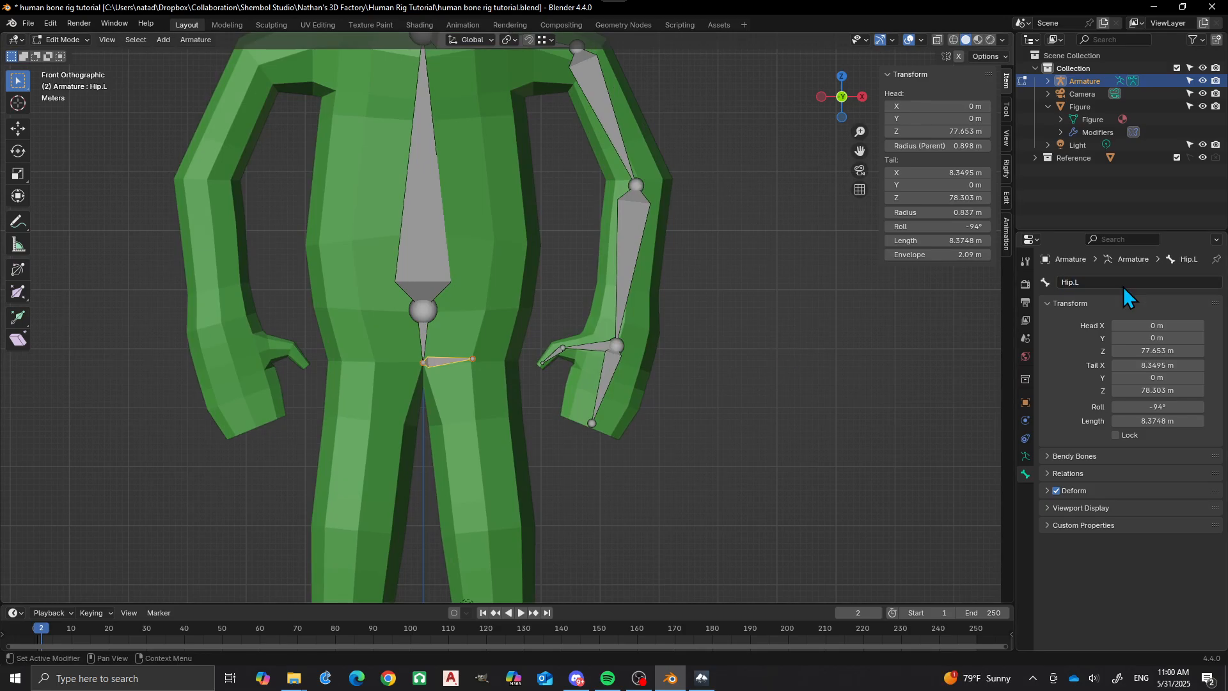
# Extrude a bone about 29 m long from the outer end of Hip.L down to the knee and name it Thigh.L
pyautogui.scroll(-3, 497, 326)
pyautogui.keyDown('shift'); pyautogui.moveTo(497, 375); pyautogui.dragTo(501, 304, button='middle'); pyautogui.keyUp('shift')
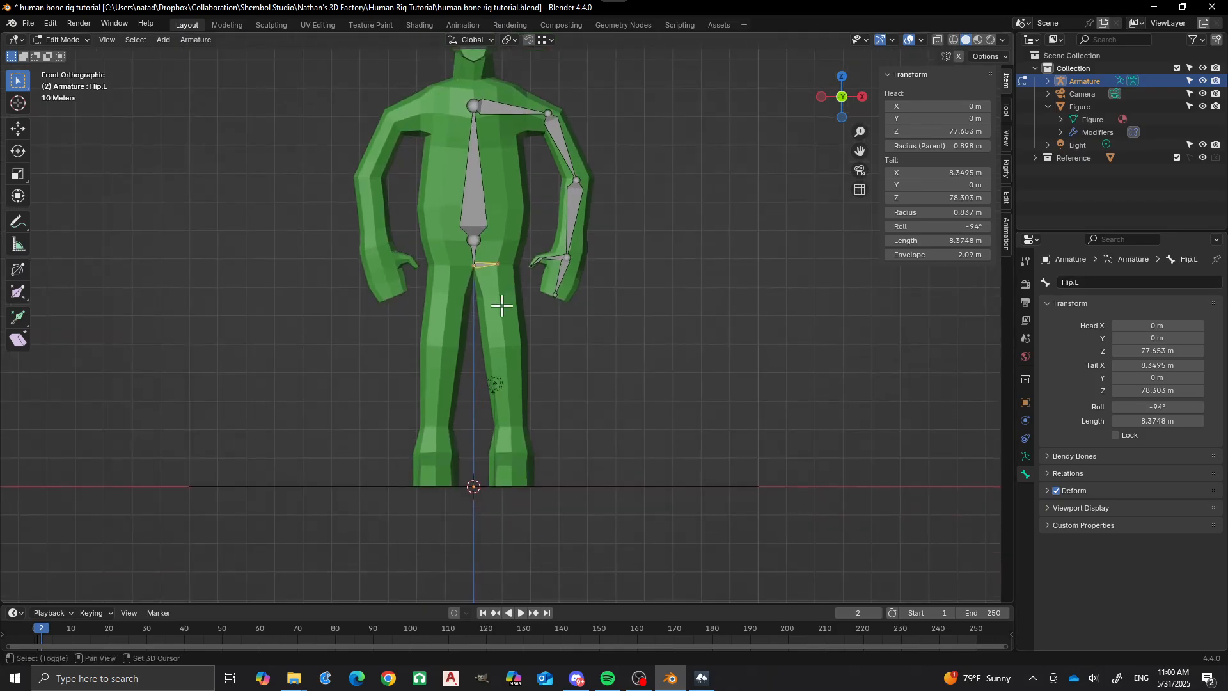
pyautogui.scroll(3, 505, 243)
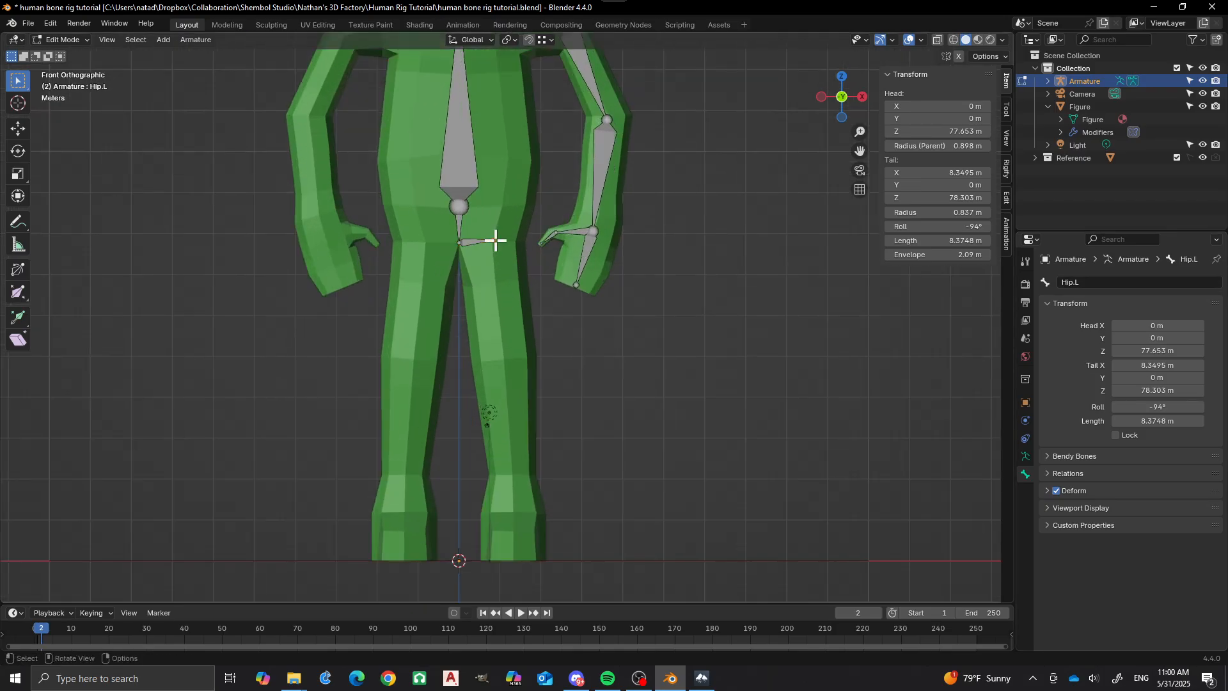
pyautogui.press('e')
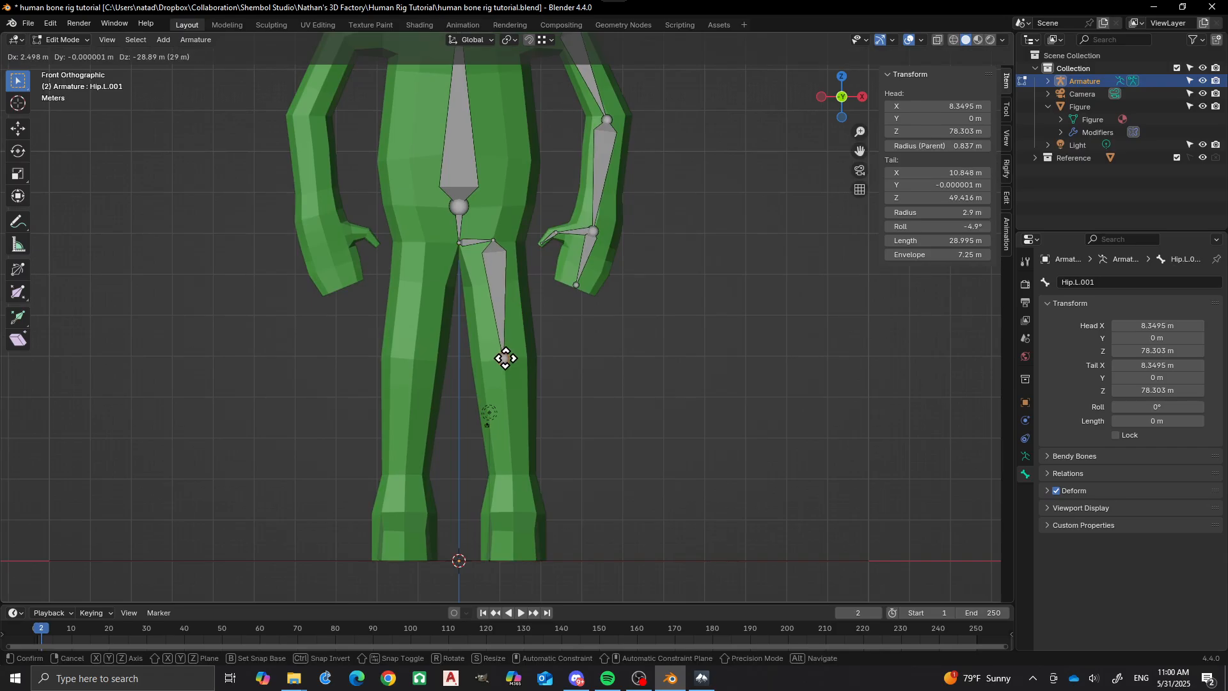
pyautogui.click(506, 359)
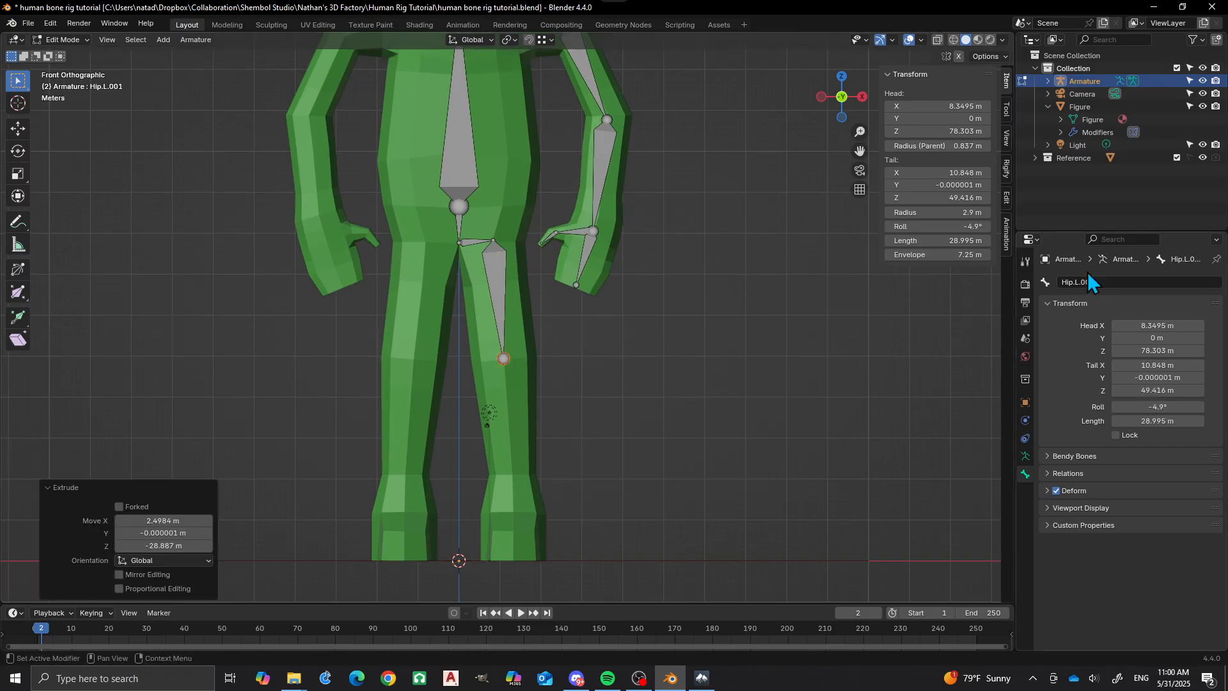
pyautogui.click(1107, 281)
pyautogui.write('Thigh.L')
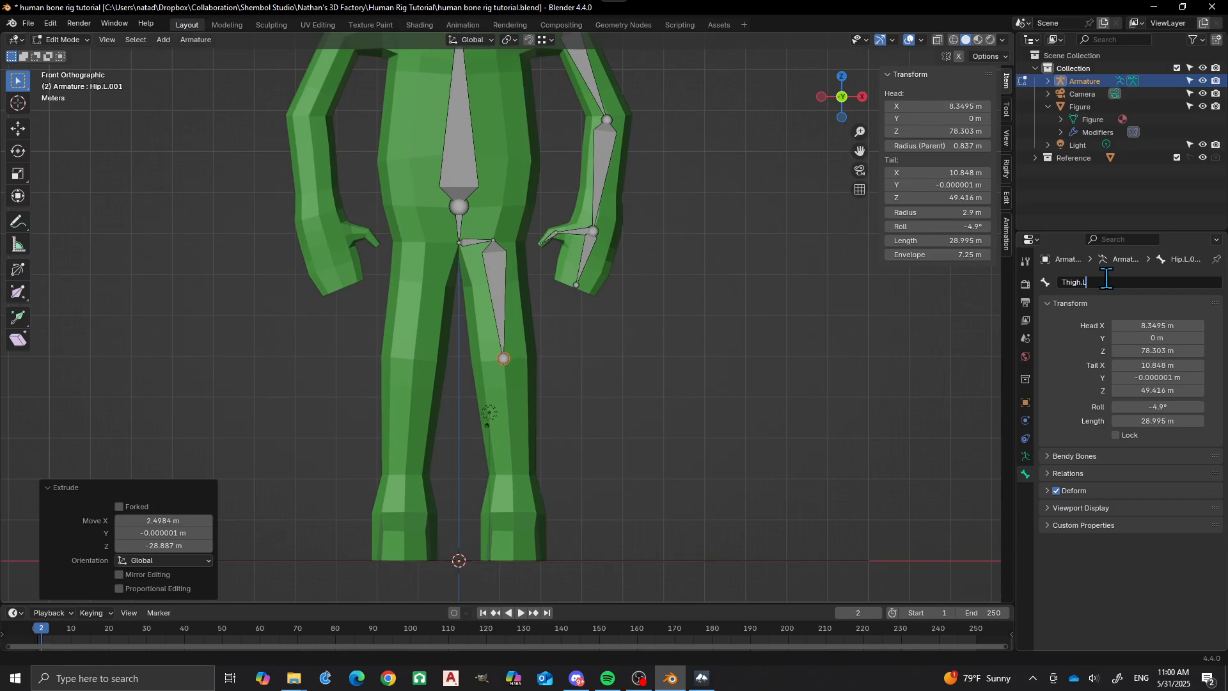
pyautogui.press('Return')
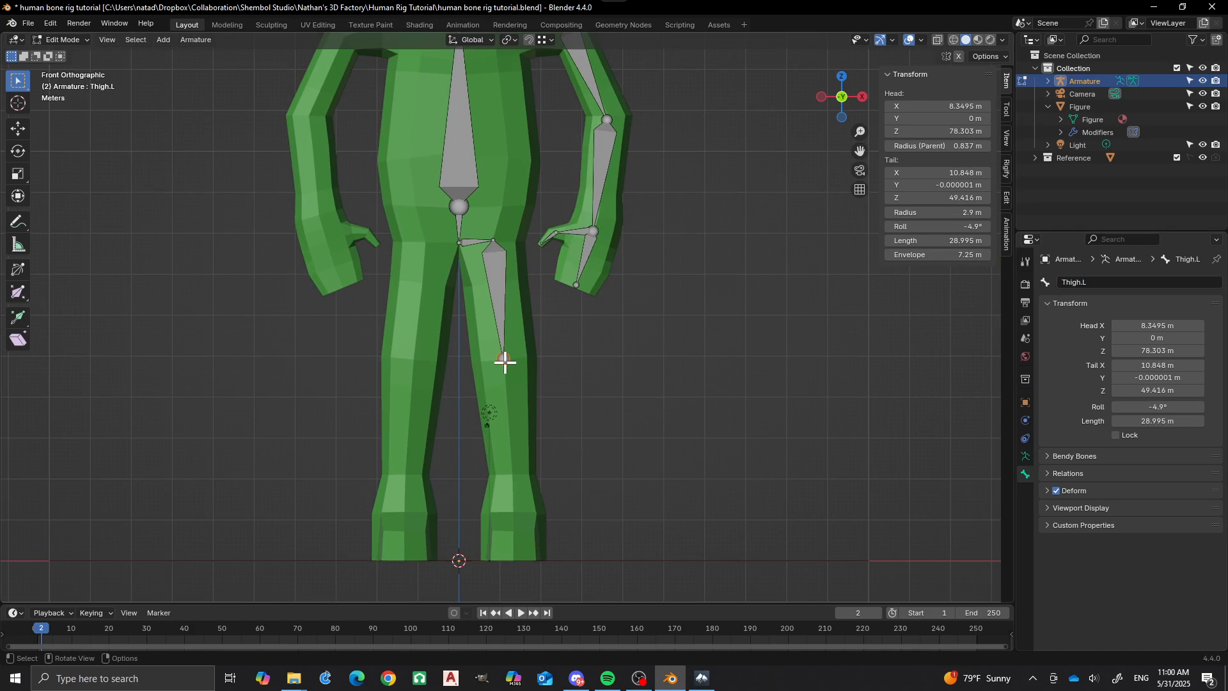
# Extrude a bone about 46.3 m long from the knee joint down into the left foot and name it Shin.L
pyautogui.press('e')
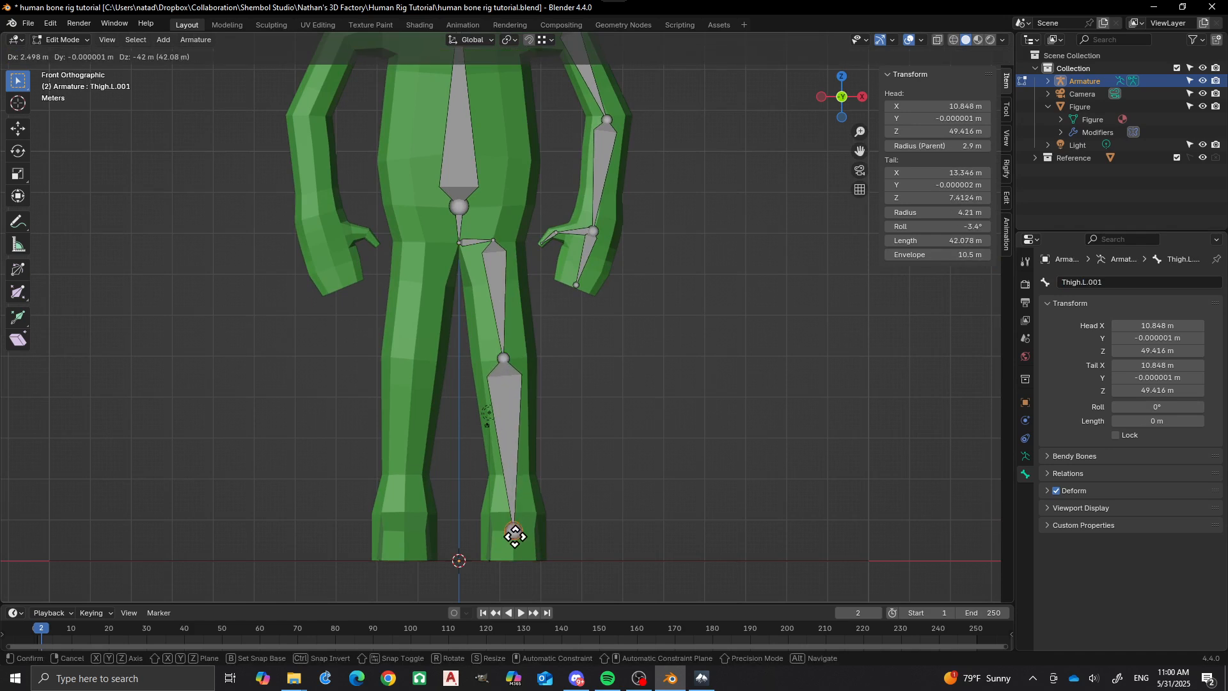
pyautogui.click(514, 548)
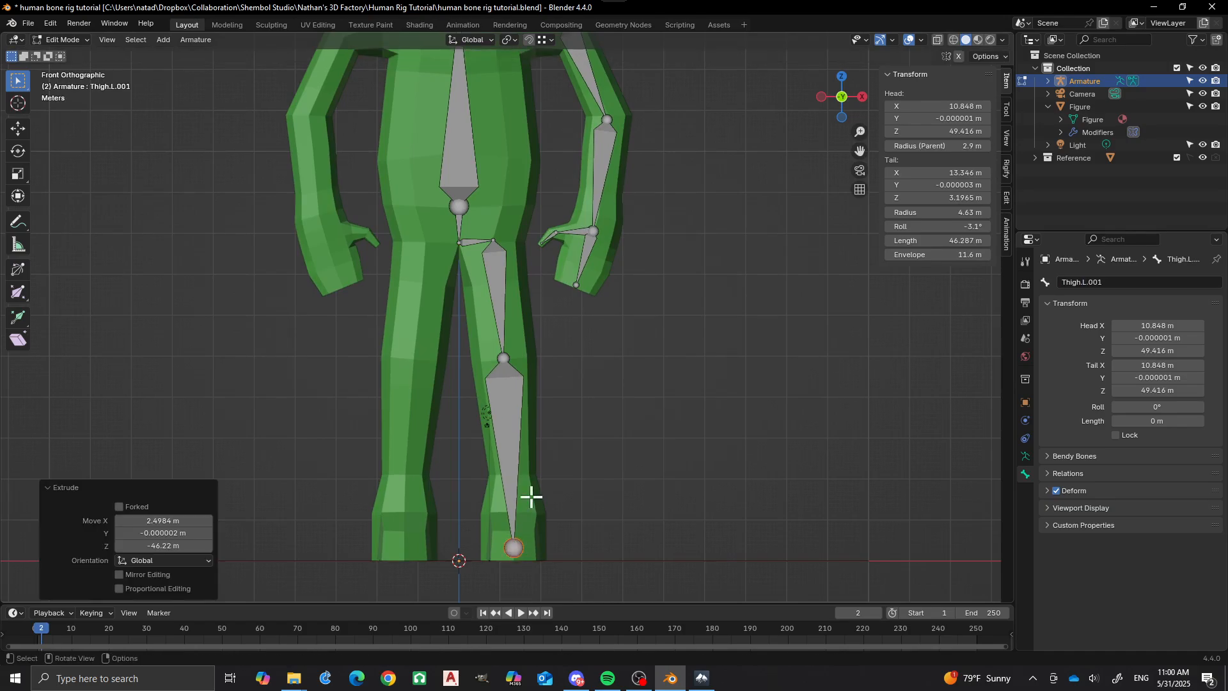
pyautogui.click(512, 427)
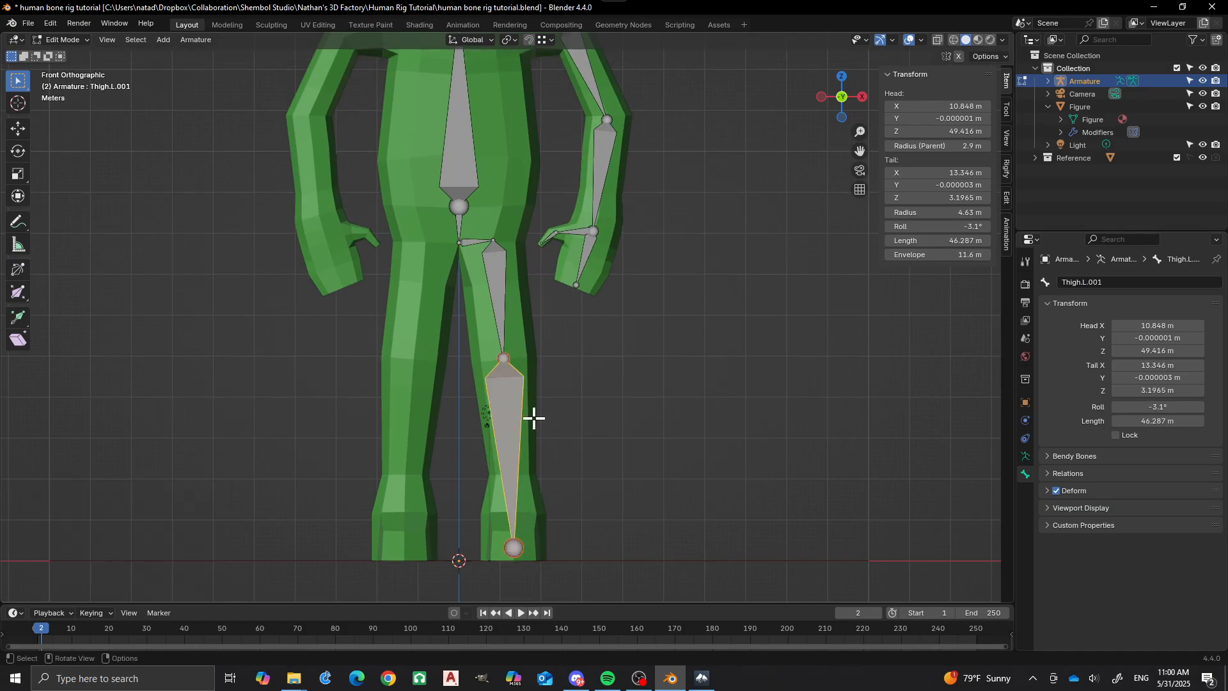
pyautogui.click(1116, 282)
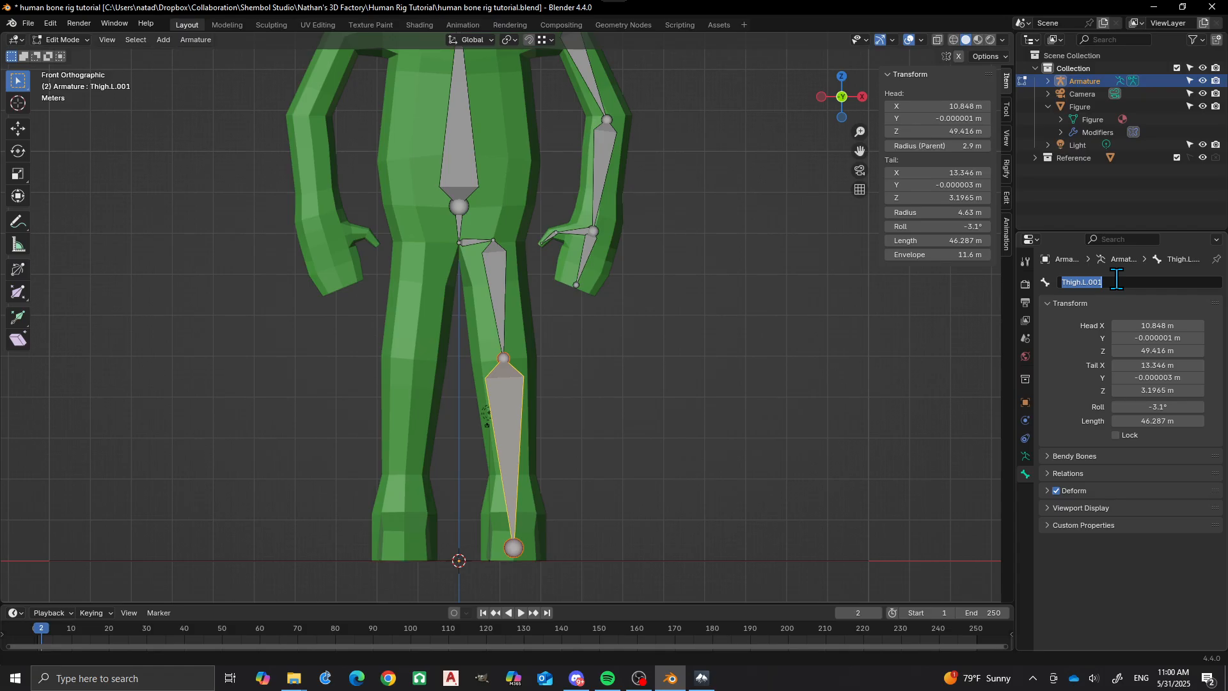
pyautogui.write('Shin.L')
pyautogui.press('Return')
# Switch to the right orthographic view and frame the left shin and foot
pyautogui.scroll(-3, 639, 288)
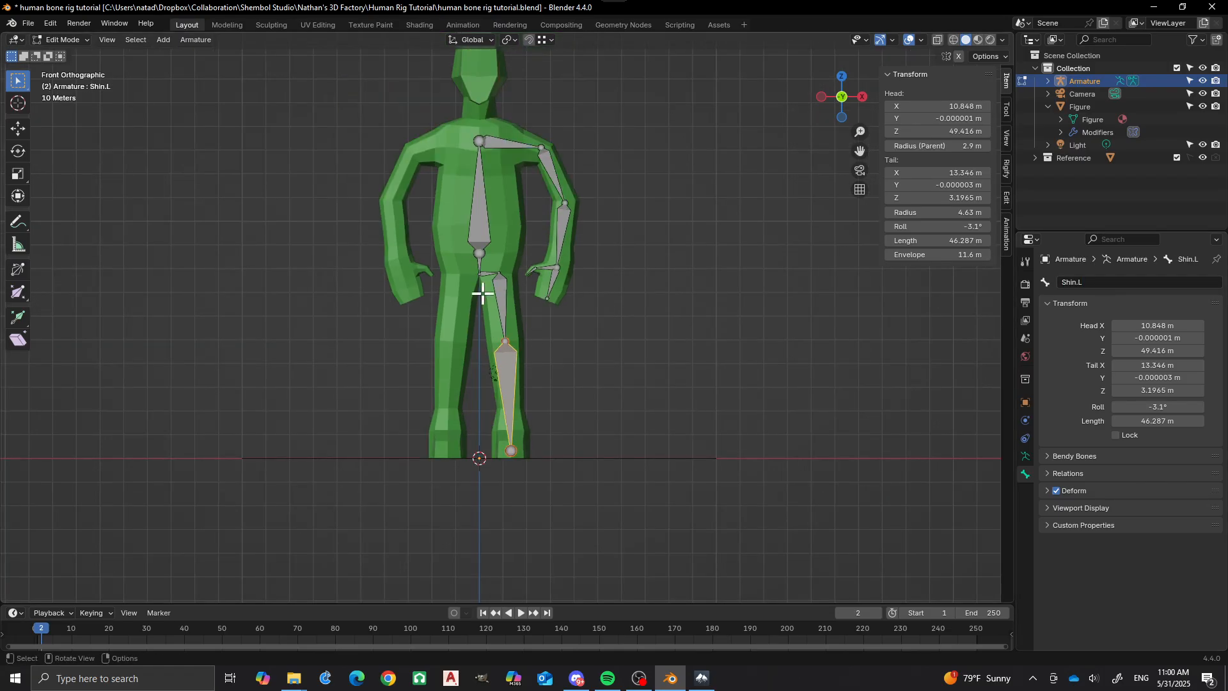
pyautogui.scroll(2, 484, 267)
pyautogui.scroll(-3, 581, 345)
pyautogui.moveTo(581, 346); pyautogui.dragTo(421, 373, button='middle')
pyautogui.scroll(2, 424, 377)
pyautogui.scroll(4, 550, 421)
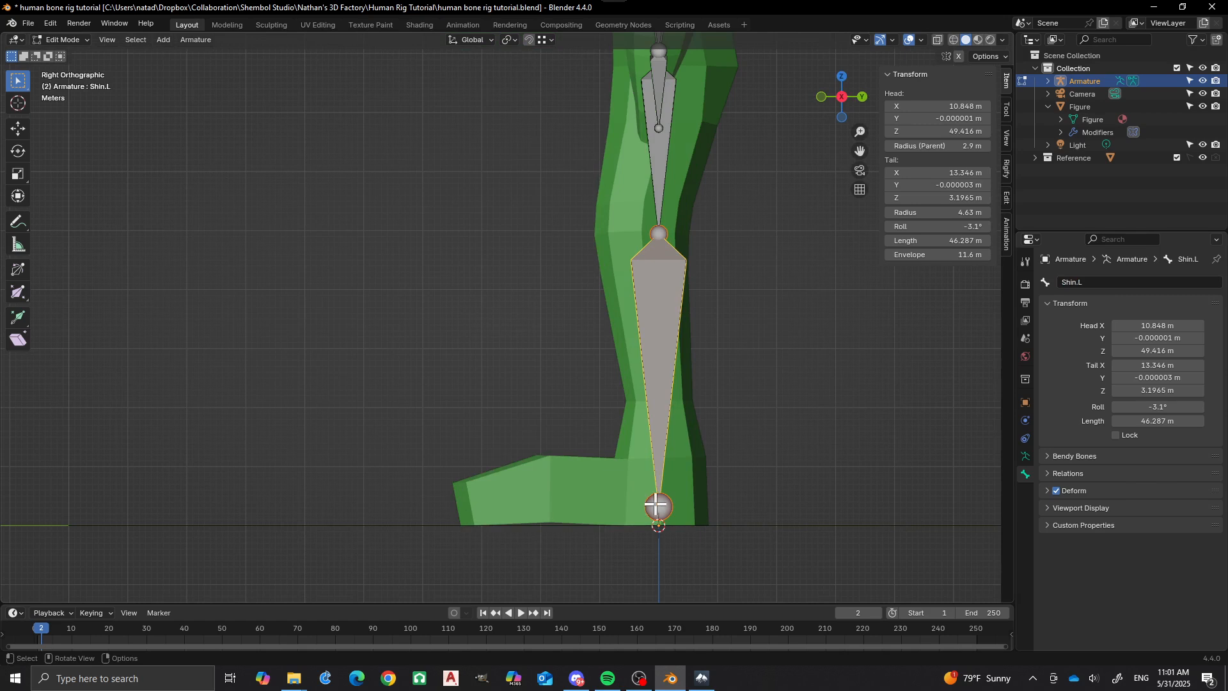
pyautogui.press('e')
pyautogui.rightClick(549, 497)
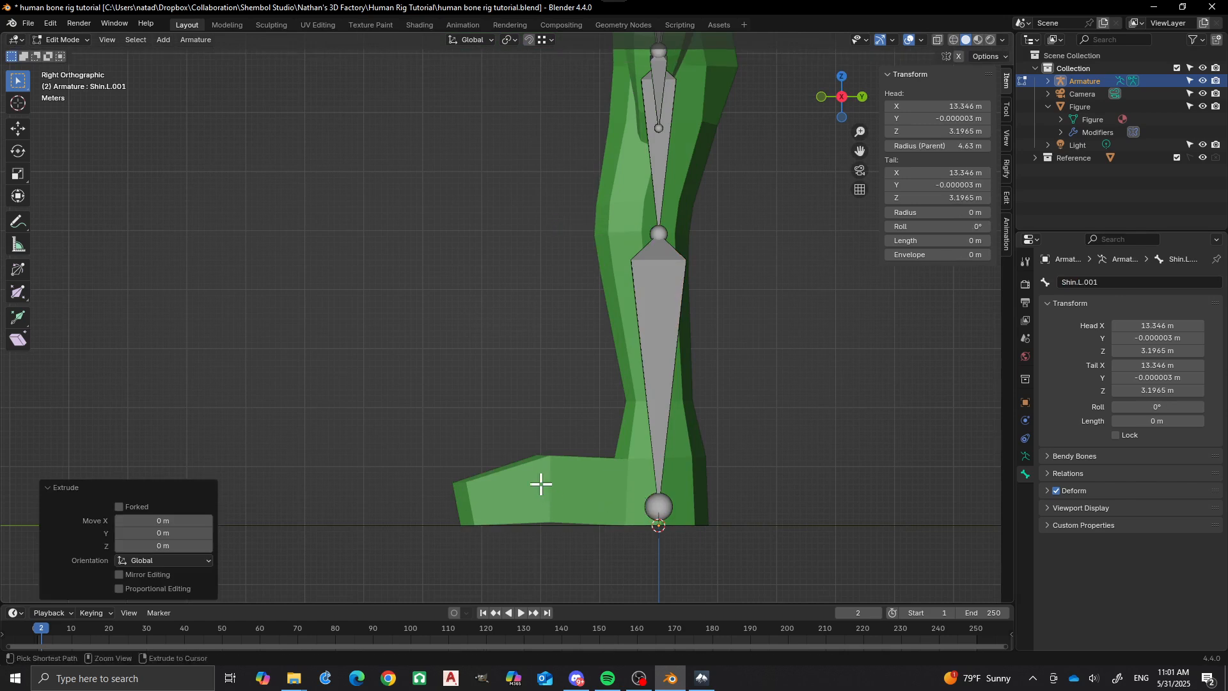
pyautogui.hotkey('ctrl', 'z')
# Extrude a bone about 18.4 m long forward from the lower end of Shin.L to mid-foot and name it Heel.L
pyautogui.click(658, 507)
pyautogui.press('e')
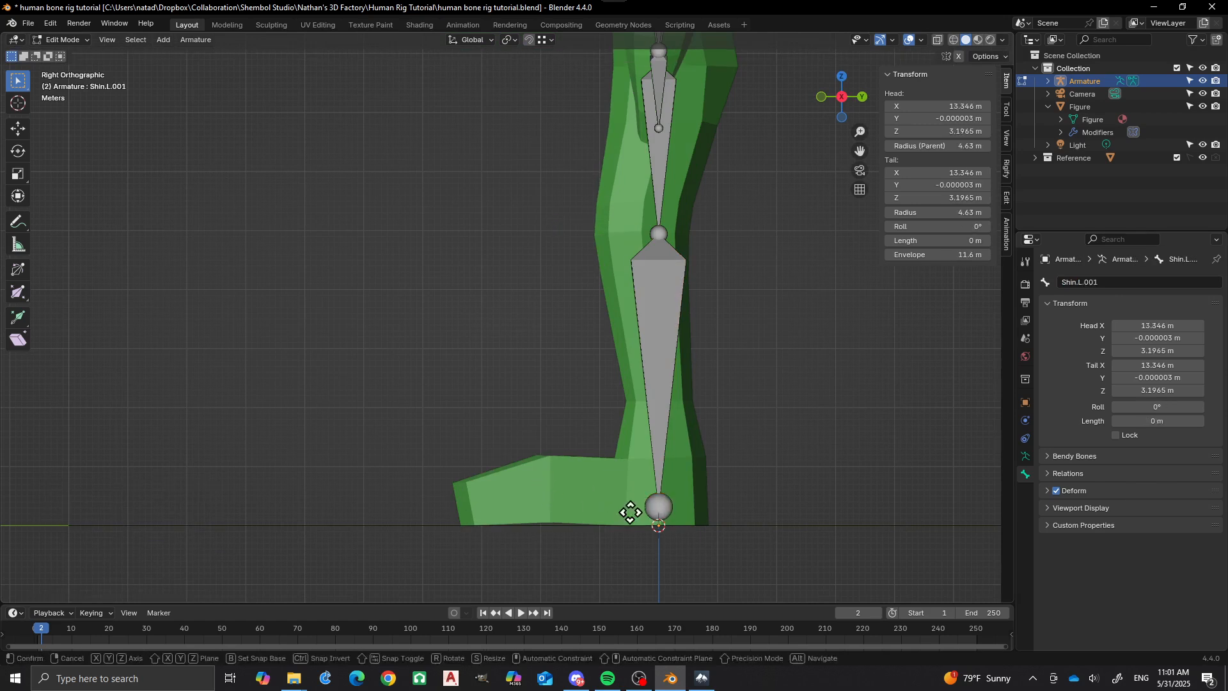
pyautogui.click(551, 499)
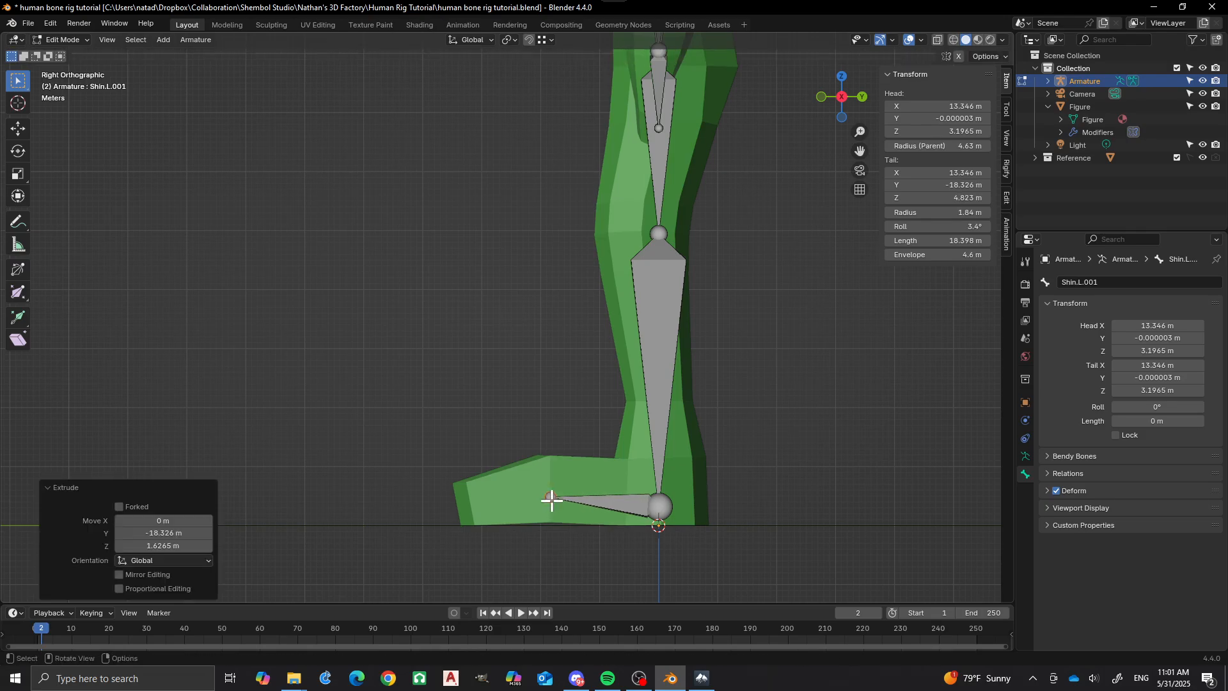
pyautogui.click(611, 506)
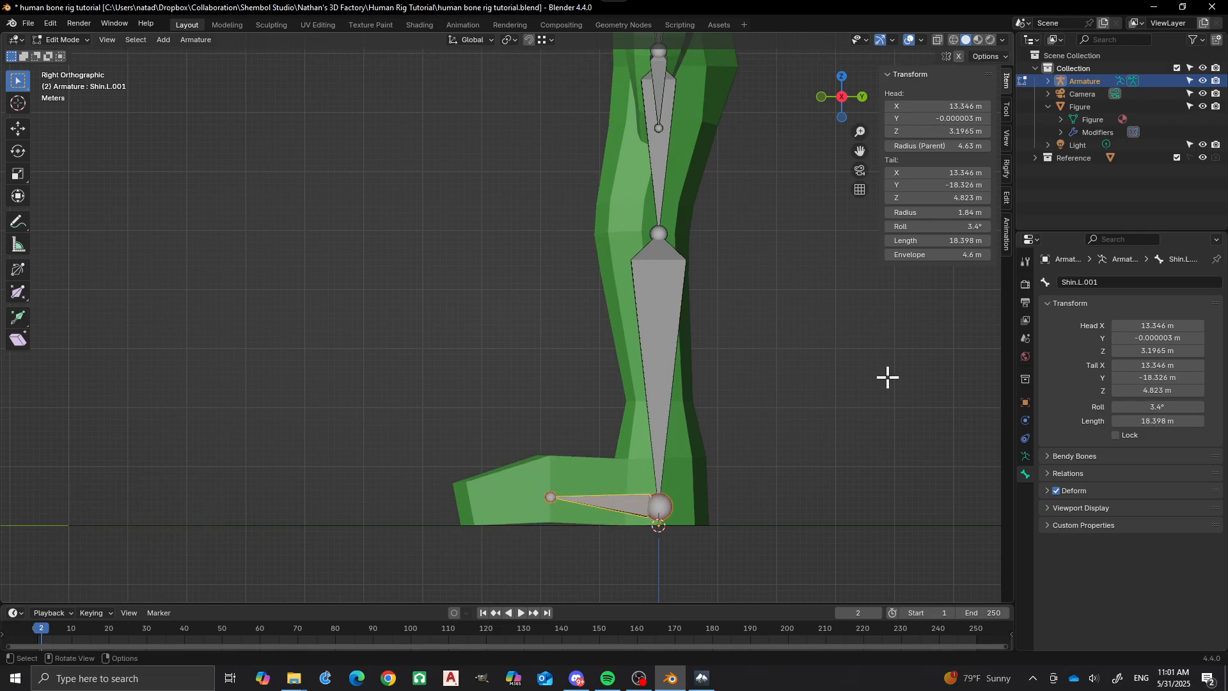
pyautogui.click(1126, 282)
pyautogui.write('E')
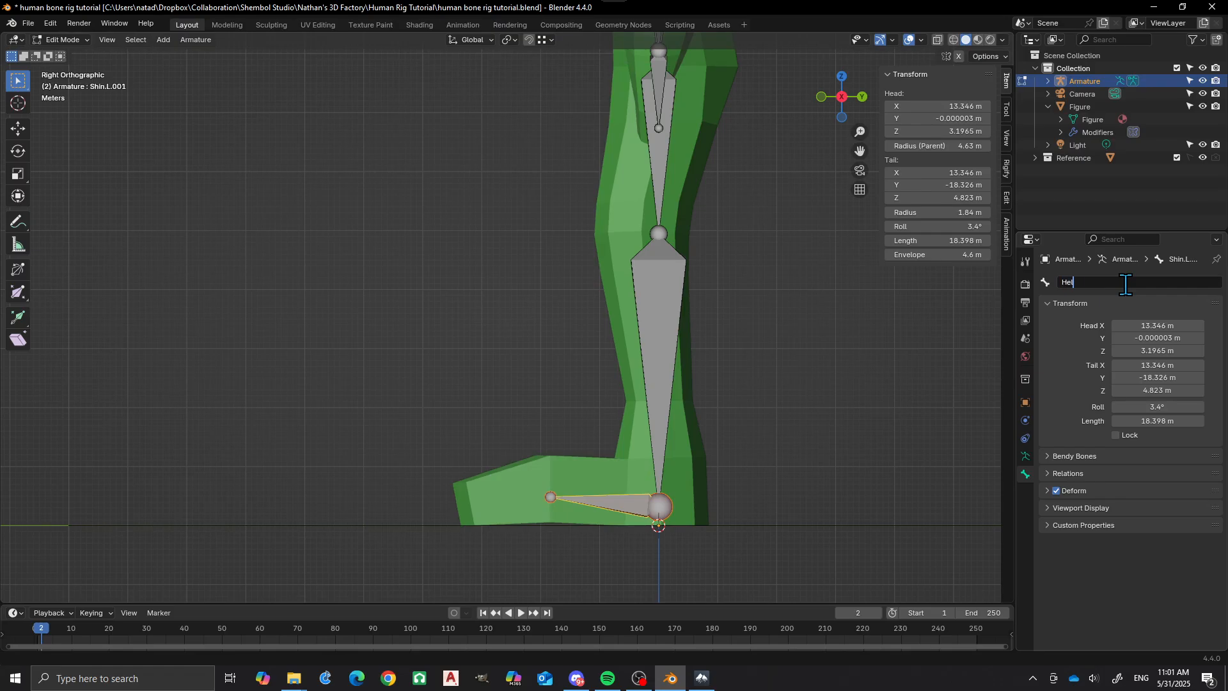
pyautogui.write('eel.L')
pyautogui.press('Return')
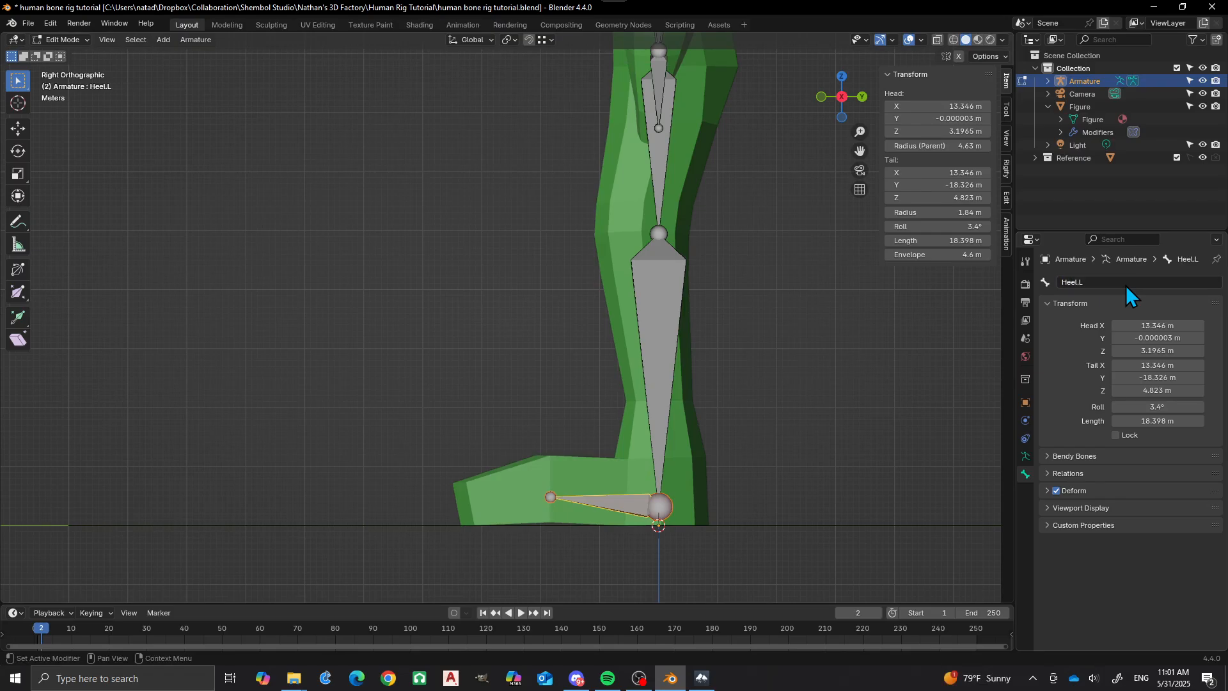
pyautogui.press('e')
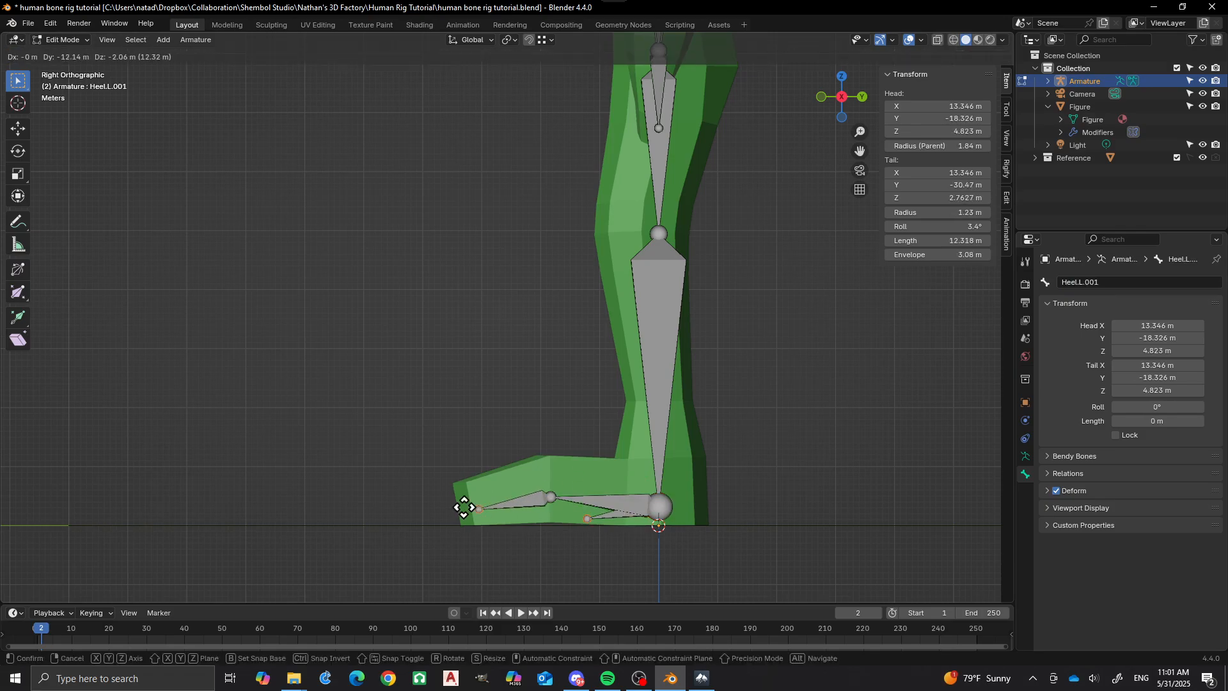
pyautogui.rightClick(463, 507)
pyautogui.hotkey('ctrl', 'z')
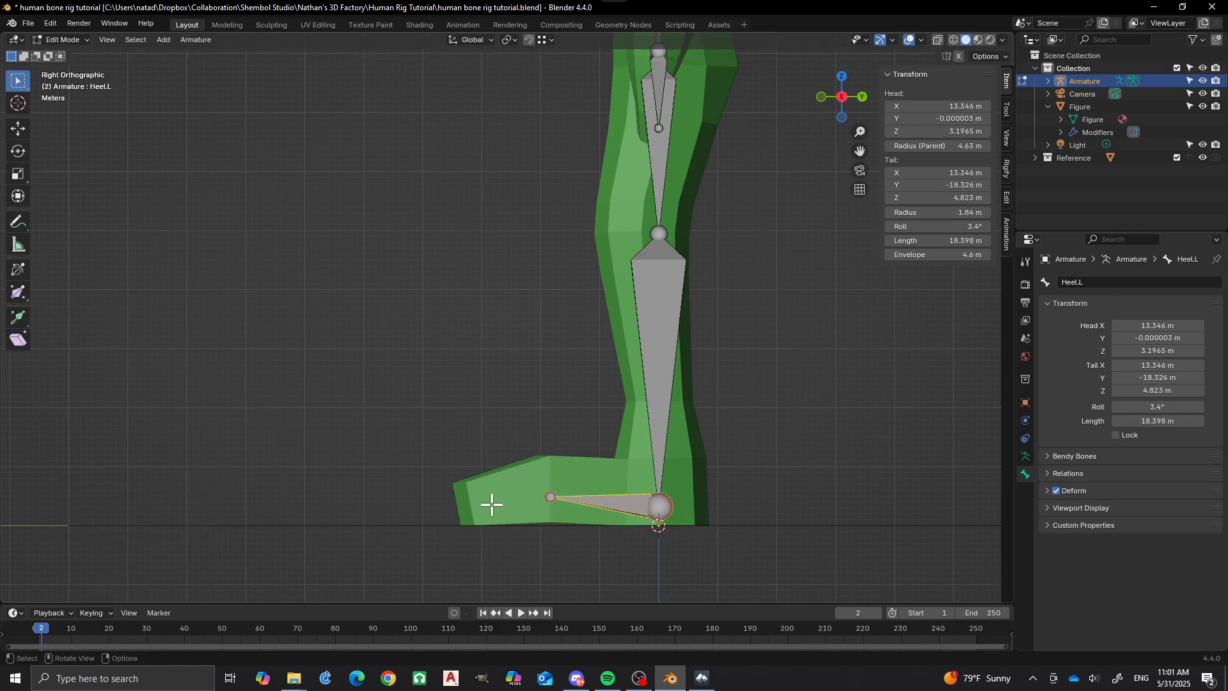
# Extrude a bone about 14.9 m long from the front end of Heel.L to the toe tip and name it Toe.L
pyautogui.click(545, 496)
pyautogui.press('e')
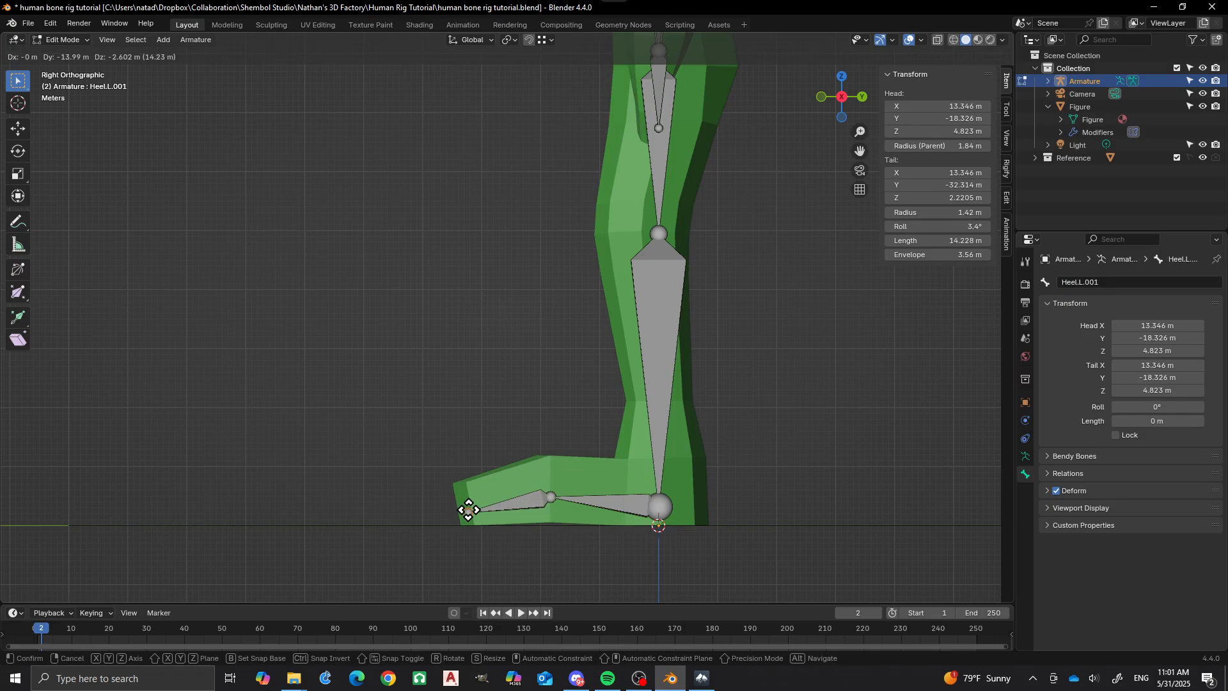
pyautogui.click(464, 511)
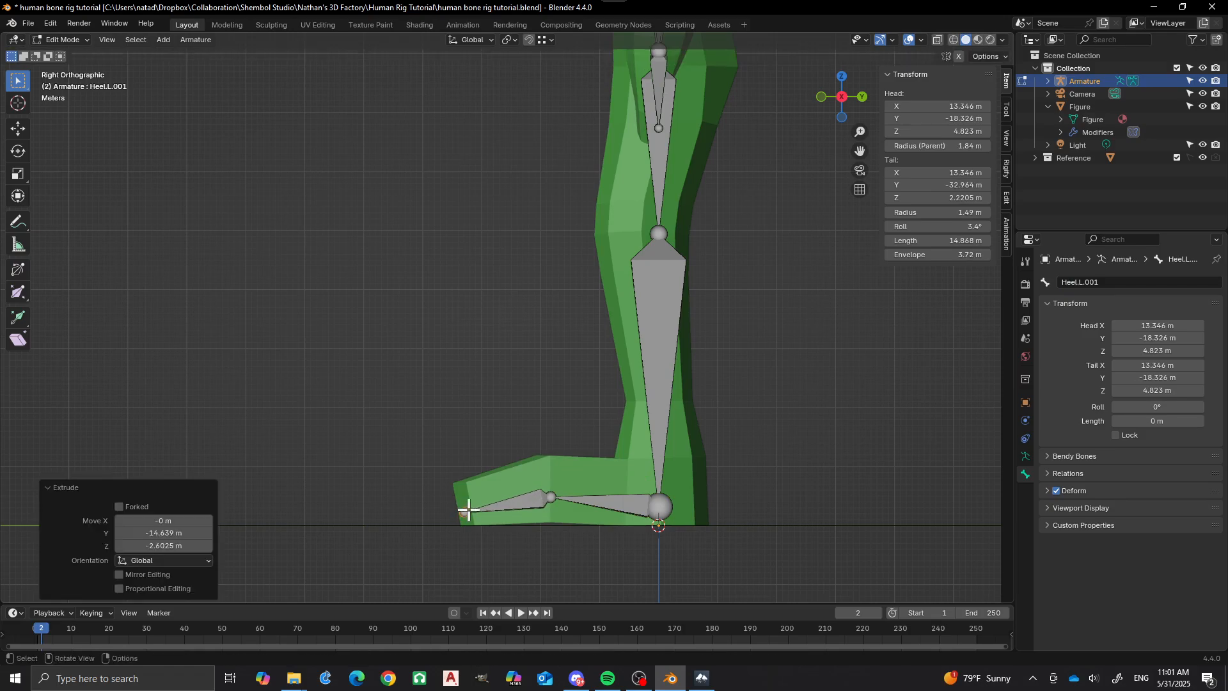
pyautogui.click(523, 505)
pyautogui.doubleClick(1120, 282)
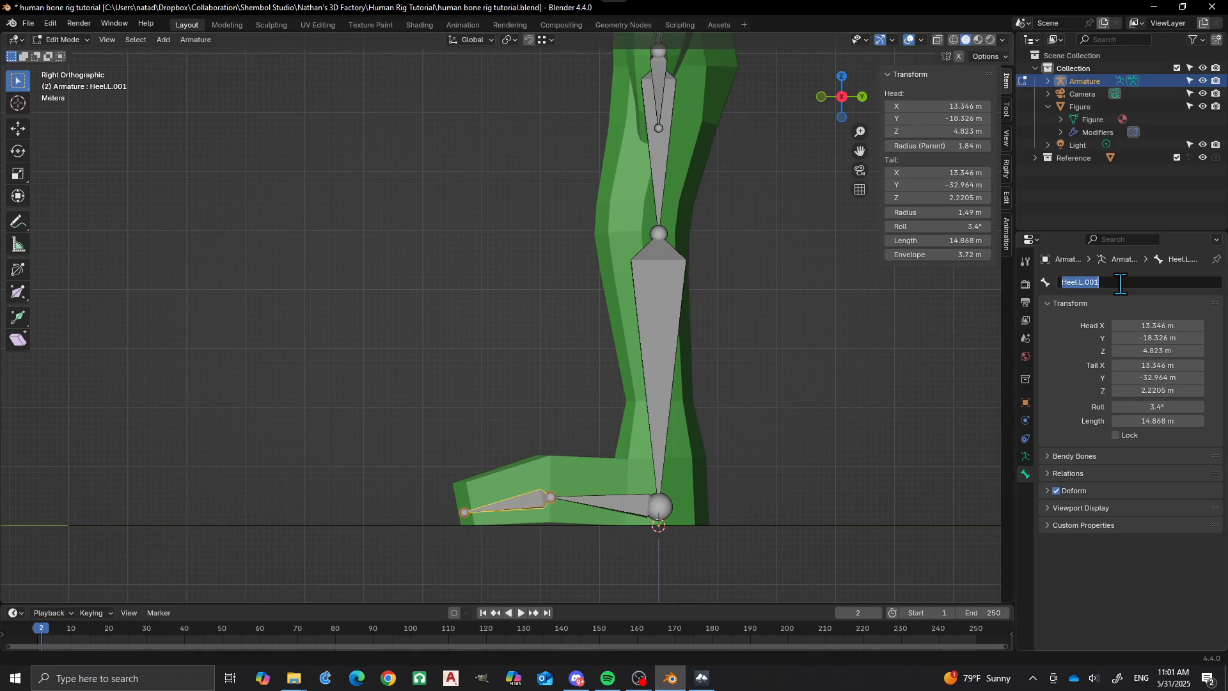
pyautogui.write('Toe.L')
pyautogui.press('Return')
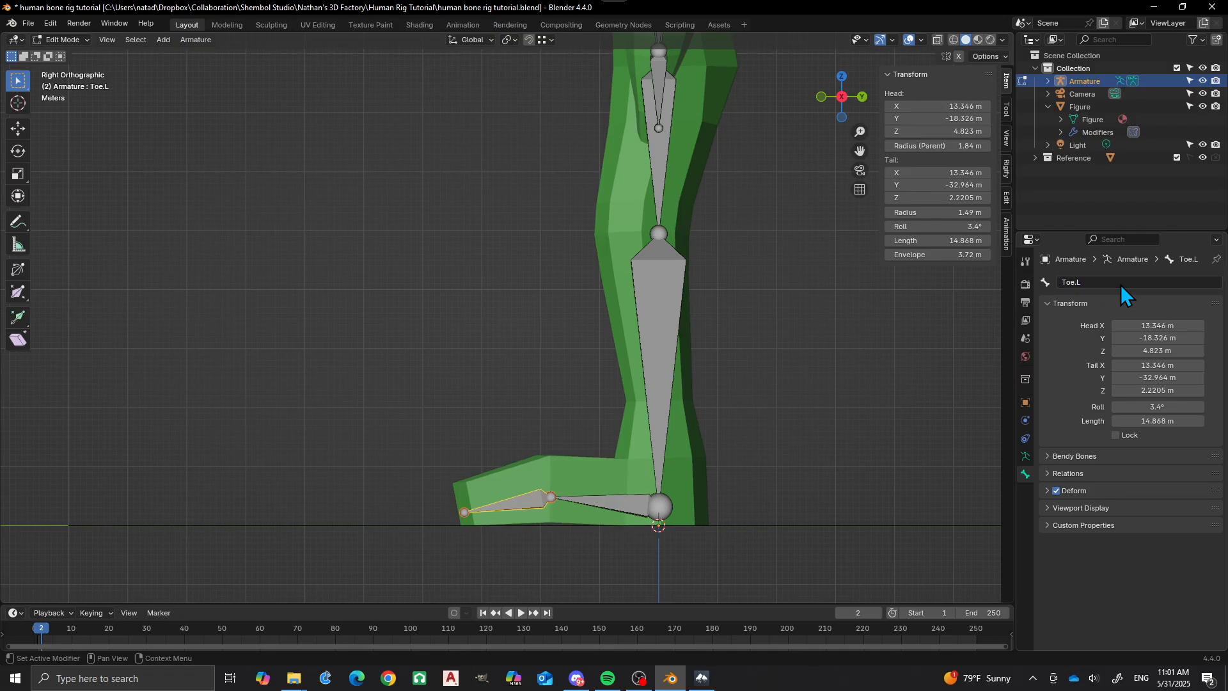
# Extrude a bone about 17 m long straight up along Z from the upper end of the Base bone and name it Neck
pyautogui.click(534, 320)
pyautogui.scroll(-5, 534, 320)
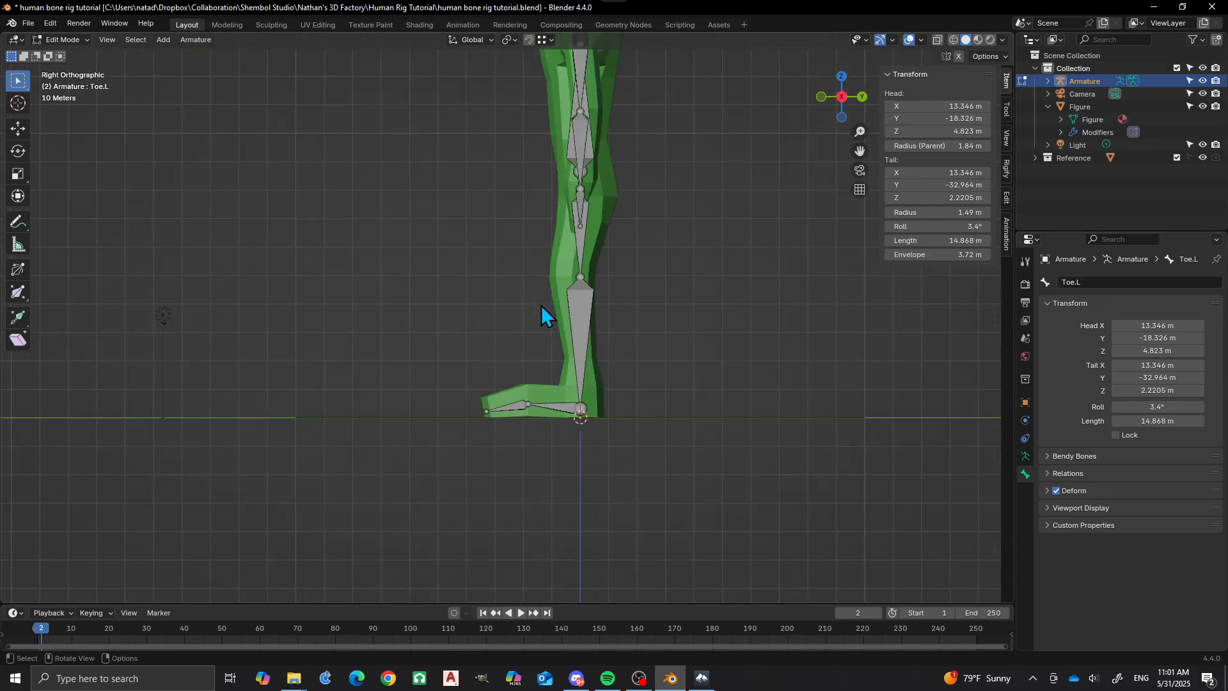
pyautogui.moveTo(541, 305); pyautogui.dragTo(619, 320, button='middle')
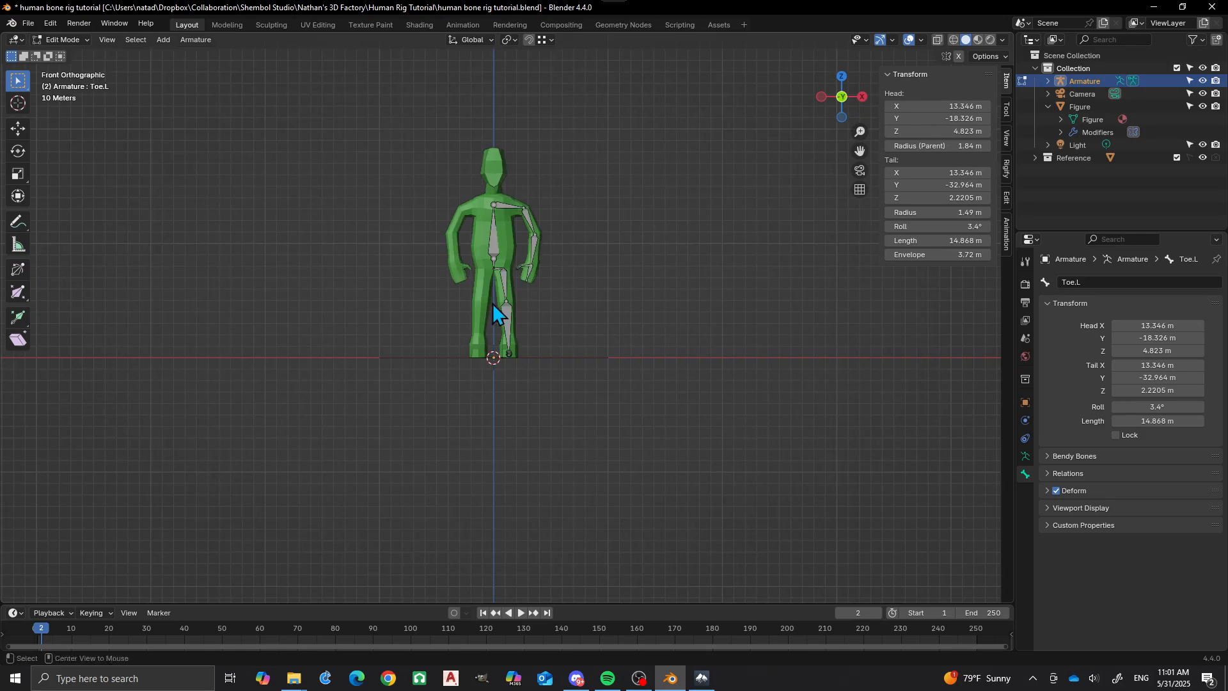
pyautogui.scroll(8, 493, 303)
pyautogui.scroll(-2, 467, 211)
pyautogui.keyDown('shift'); pyautogui.moveTo(458, 205); pyautogui.dragTo(413, 336, button='middle'); pyautogui.keyUp('shift')
pyautogui.keyDown('shift'); pyautogui.moveTo(448, 141); pyautogui.dragTo(460, 354, button='middle'); pyautogui.keyUp('shift')
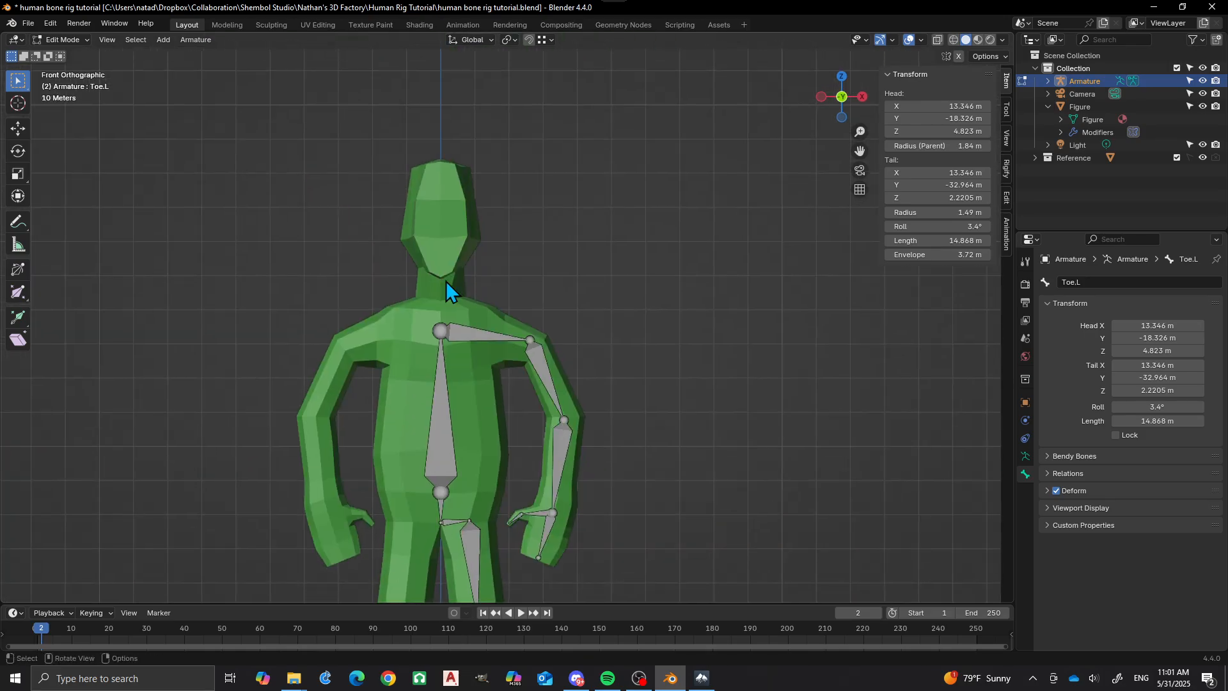
pyautogui.click(439, 330)
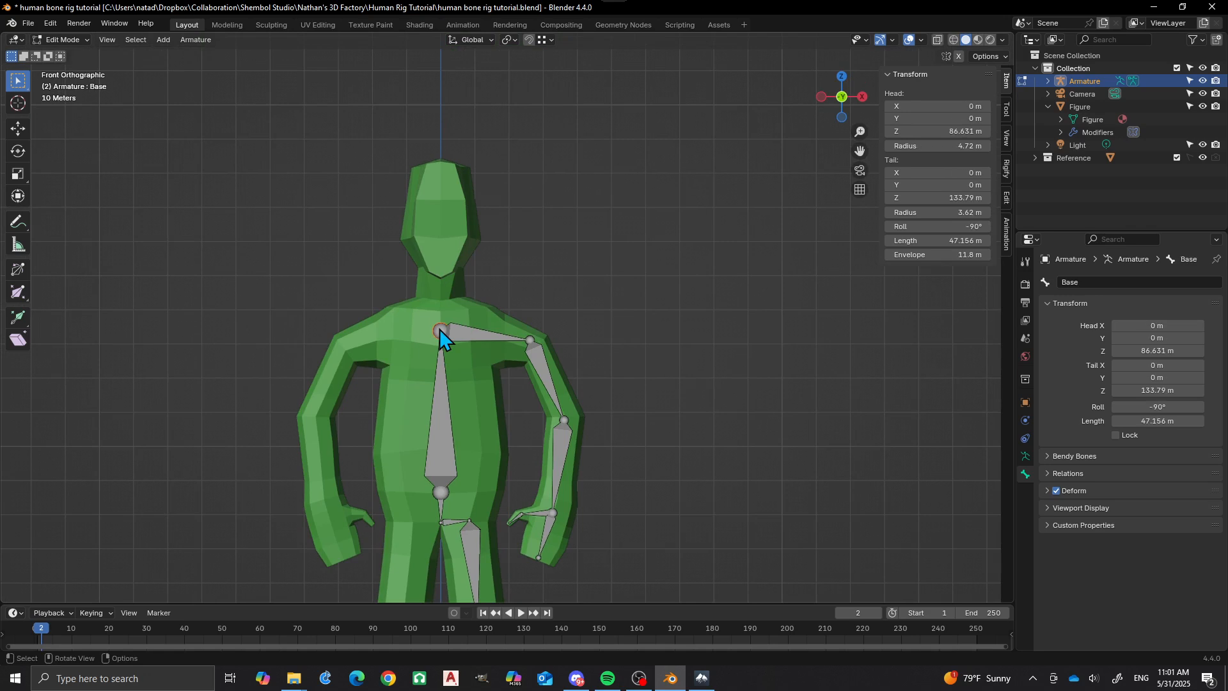
pyautogui.press('e')
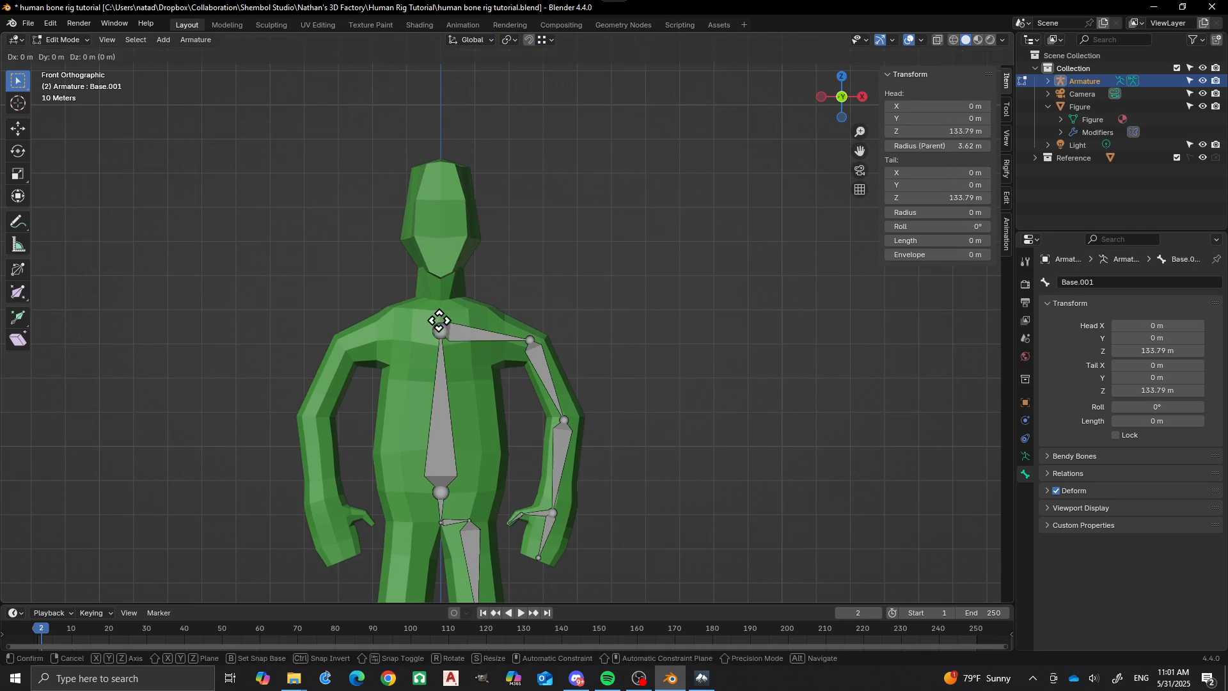
pyautogui.press('z')
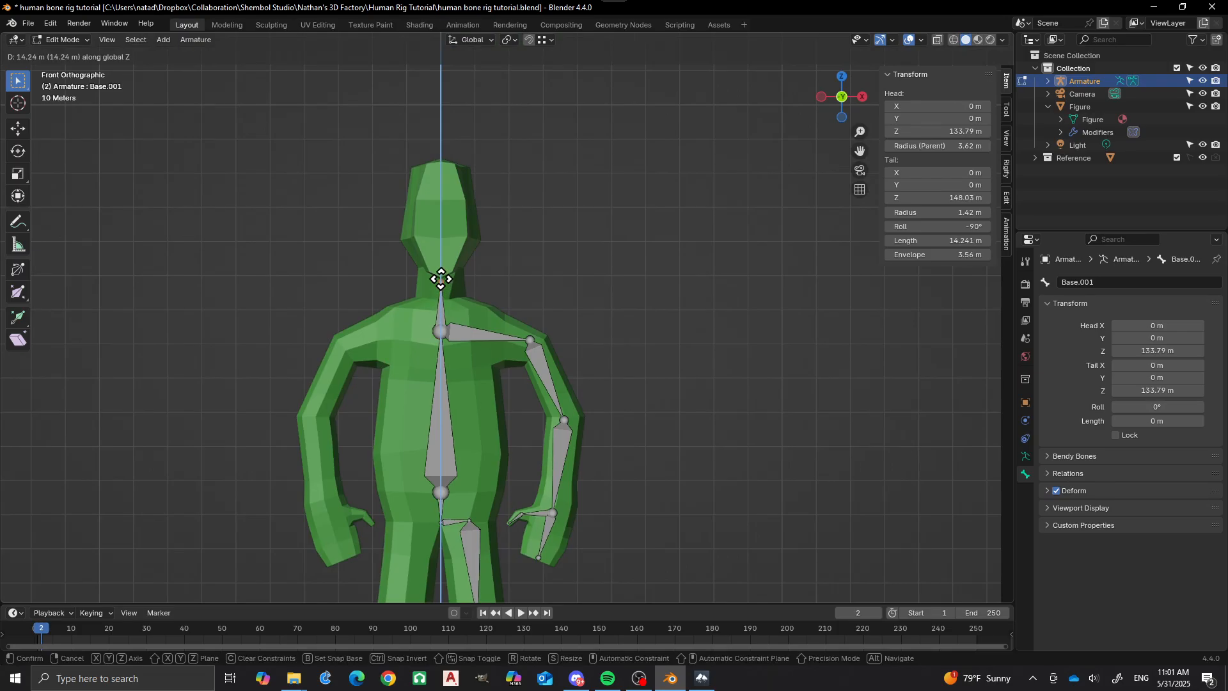
pyautogui.click(440, 269)
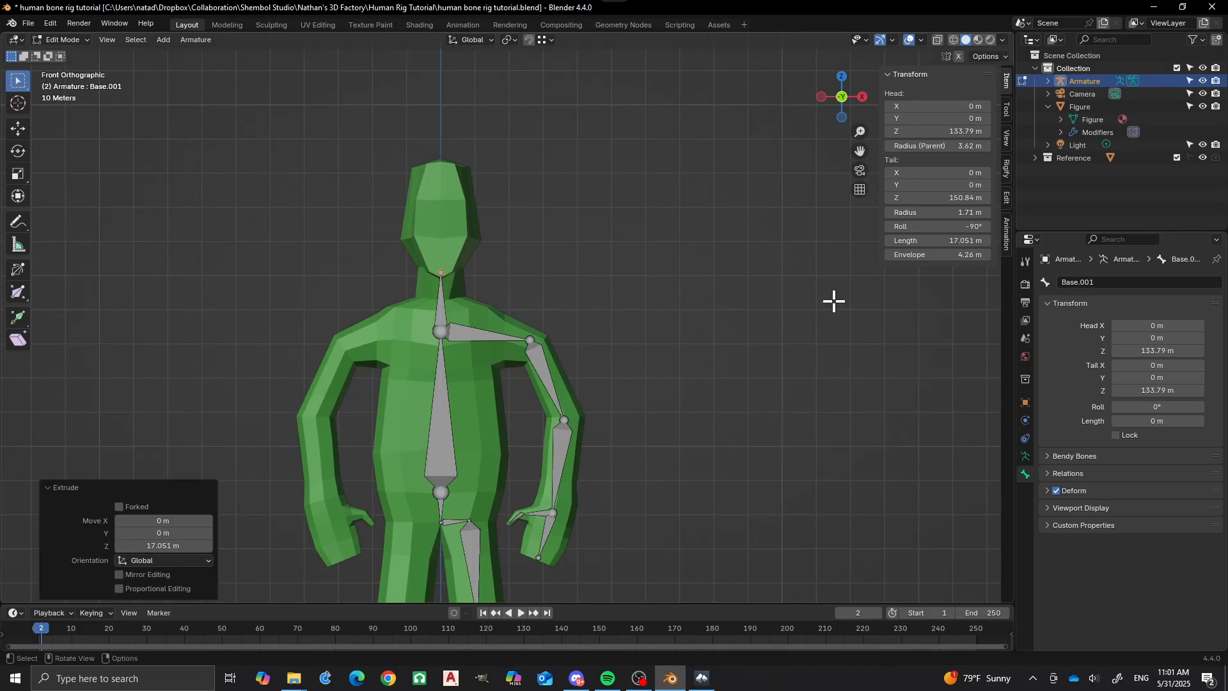
pyautogui.click(442, 292)
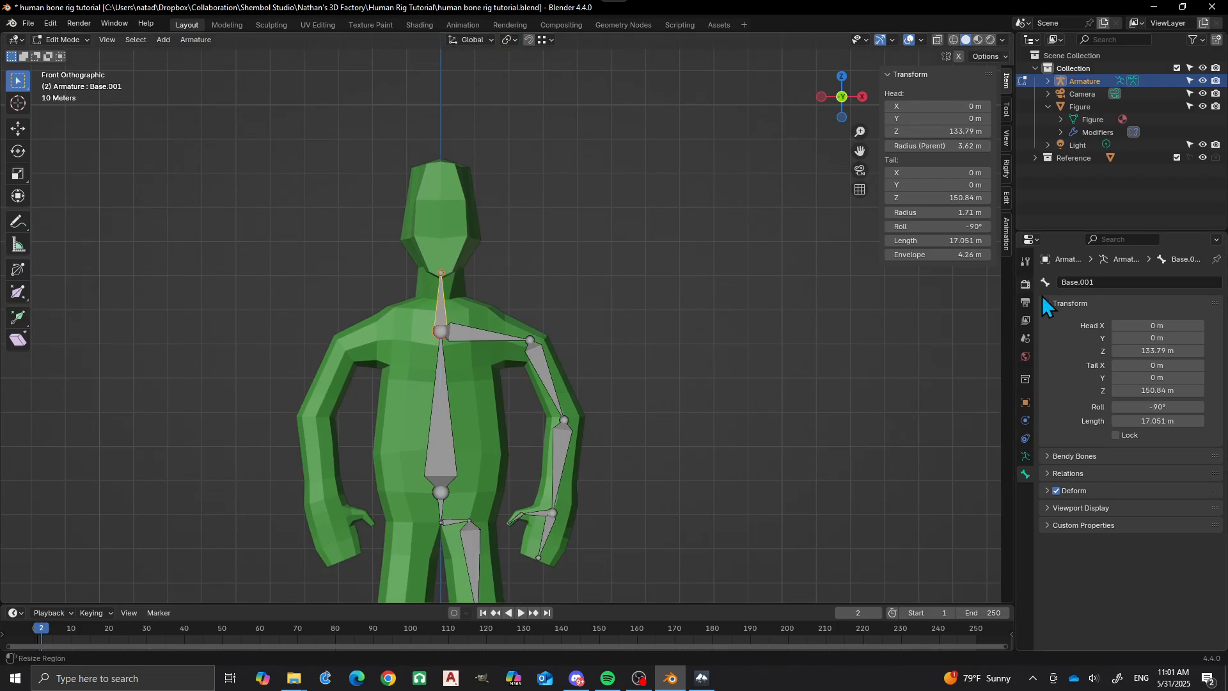
pyautogui.click(1119, 282)
pyautogui.write('Neck')
pyautogui.press('Return')
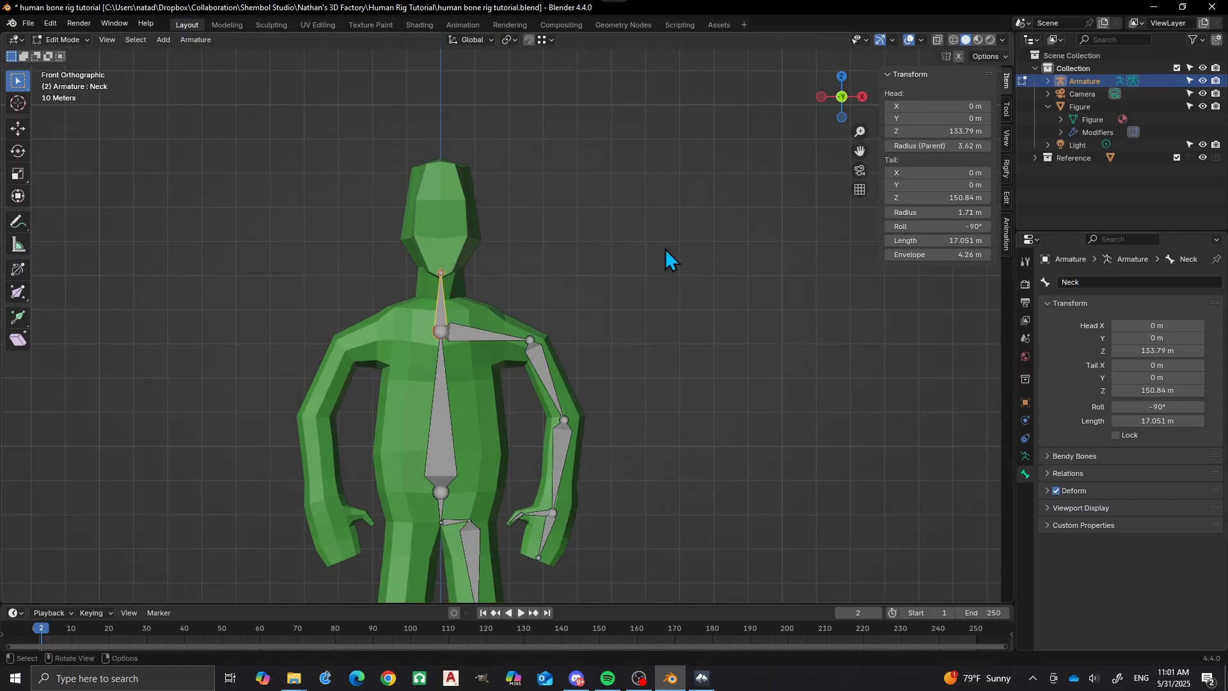
# Extrude a bone about 31.5 m long straight up along Z from the Neck's upper end to the crown and name it Head
pyautogui.click(440, 272)
pyautogui.press('e')
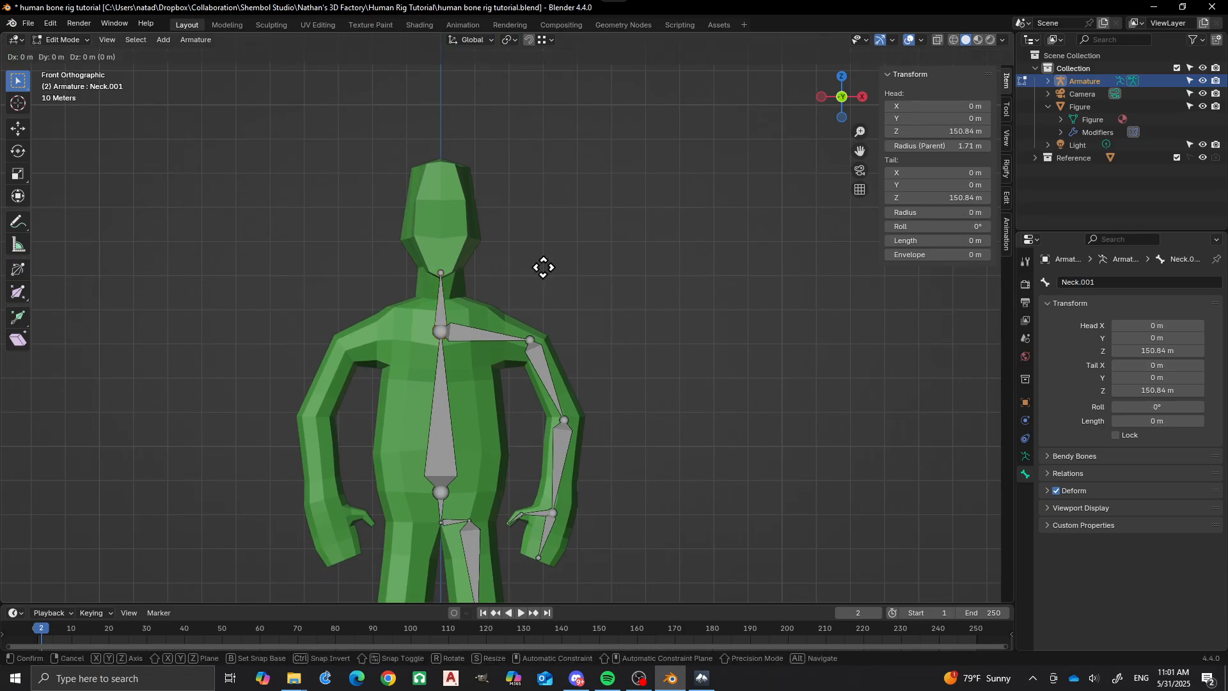
pyautogui.press('z')
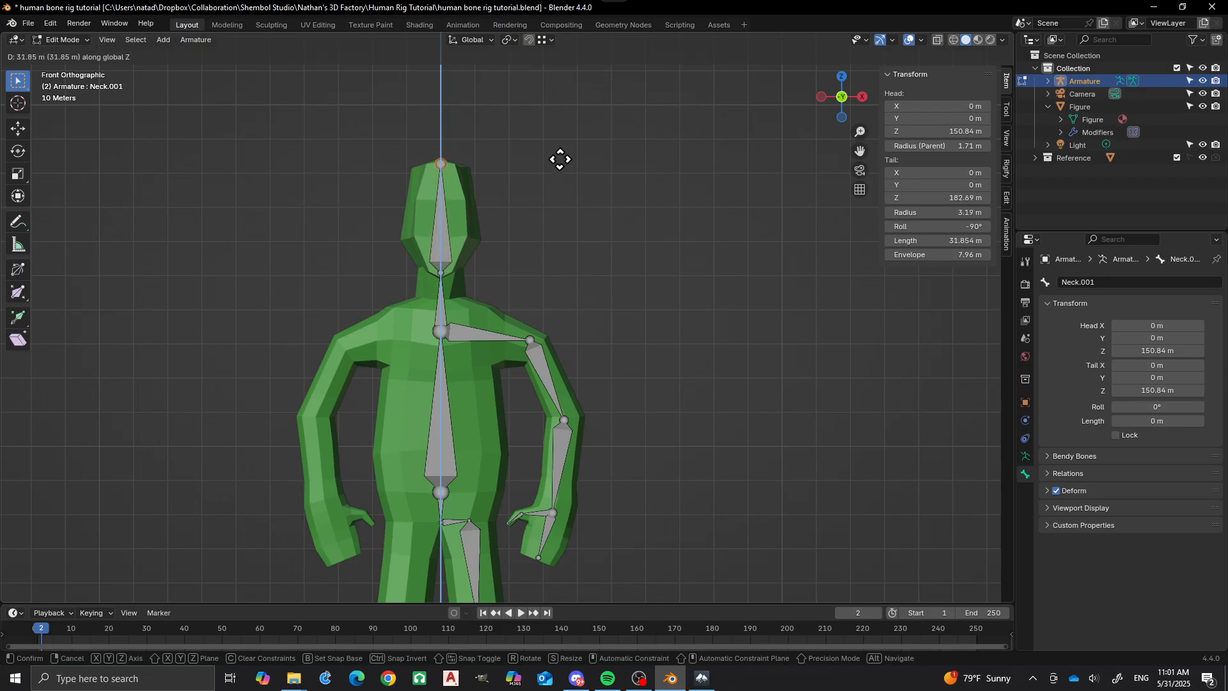
pyautogui.click(559, 159)
pyautogui.click(440, 225)
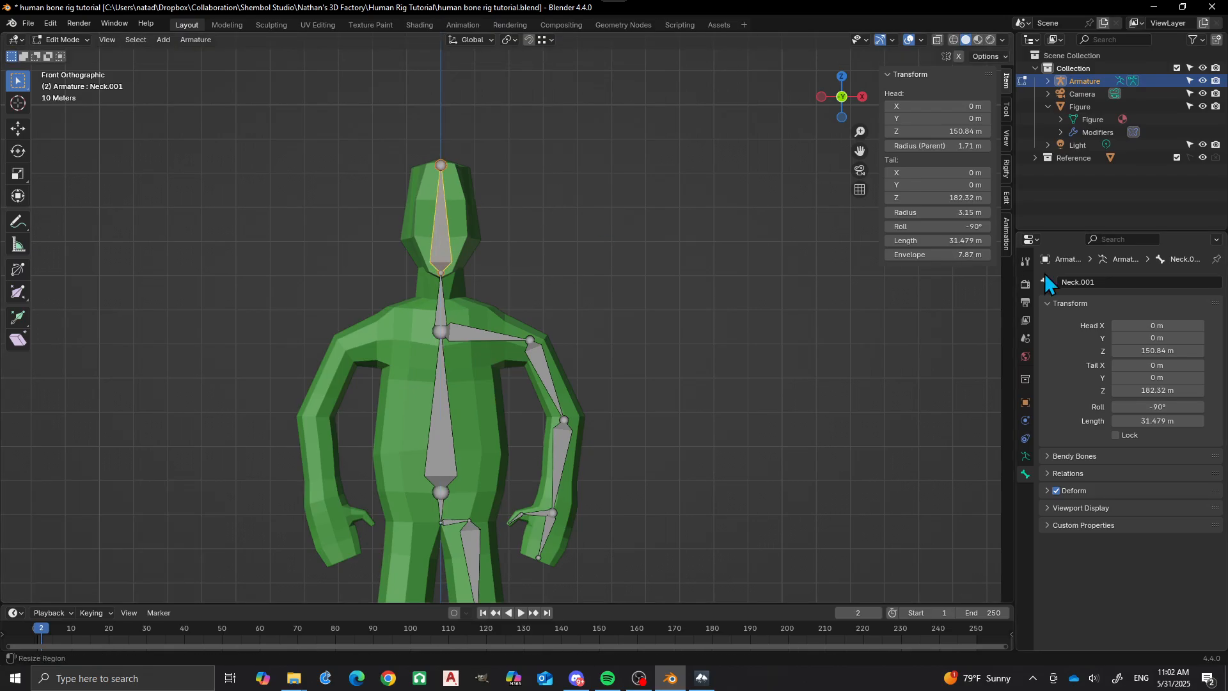
pyautogui.doubleClick(1109, 282)
pyautogui.write('Head')
pyautogui.press('Return')
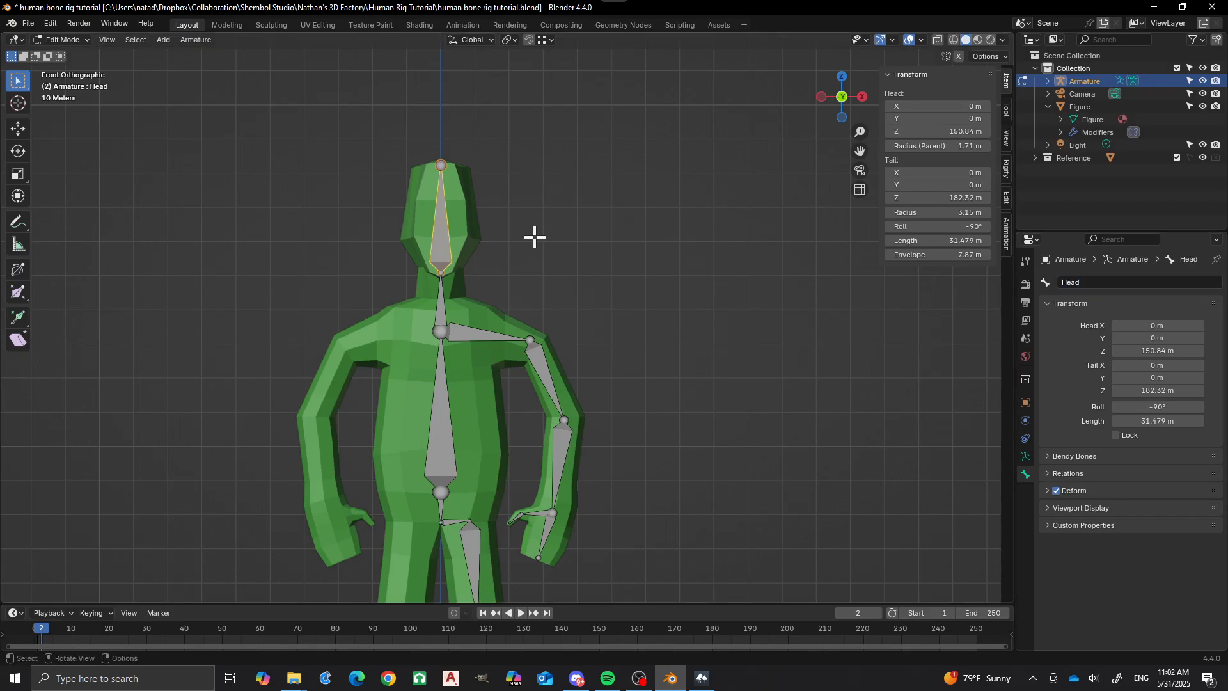
# In the right orthographic view, move the left knee joint about 3.1 m forward along the negative Y axis
pyautogui.click(553, 302)
pyautogui.moveTo(553, 302); pyautogui.dragTo(469, 348, button='middle')
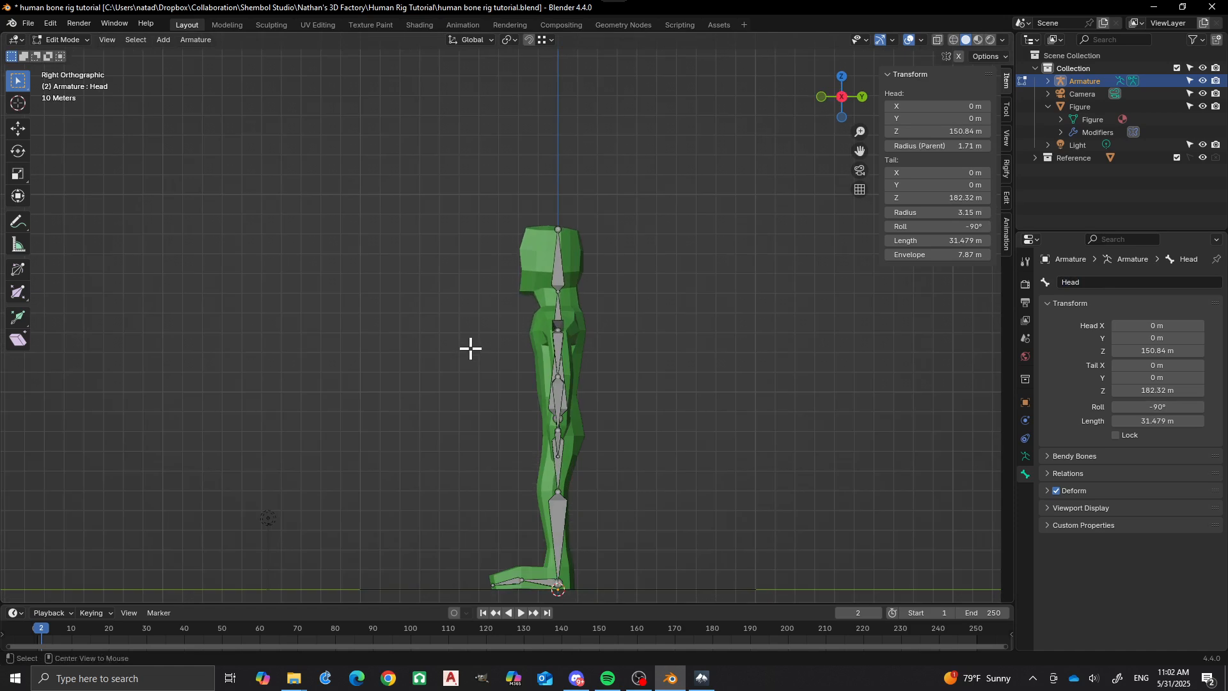
pyautogui.keyDown('shift'); pyautogui.moveTo(592, 449); pyautogui.dragTo(608, 388, button='middle'); pyautogui.keyUp('shift')
pyautogui.scroll(5, 609, 388)
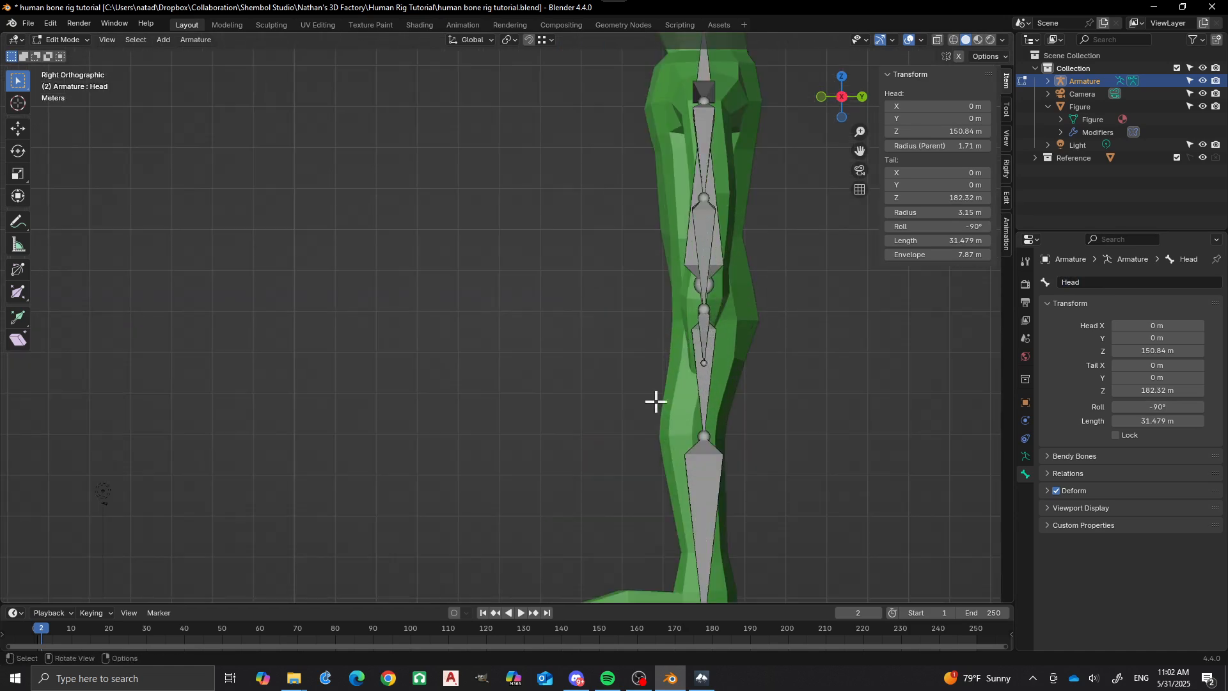
pyautogui.click(707, 436)
pyautogui.press('g')
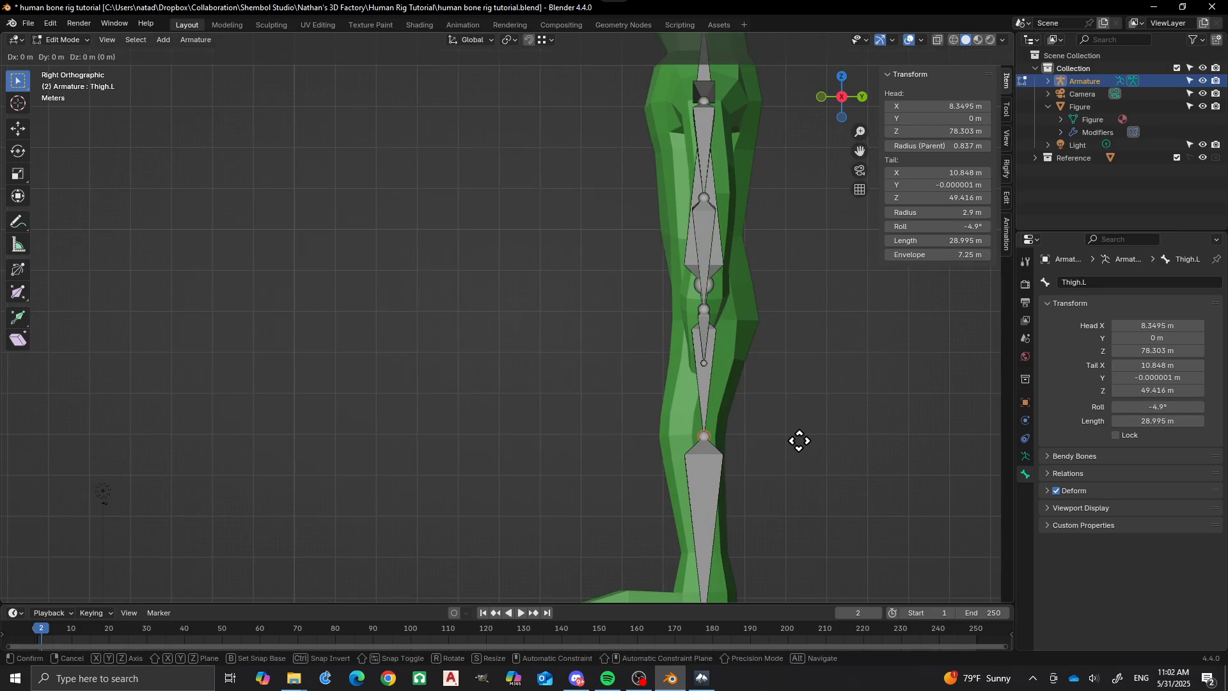
pyautogui.press('y')
pyautogui.click(787, 438)
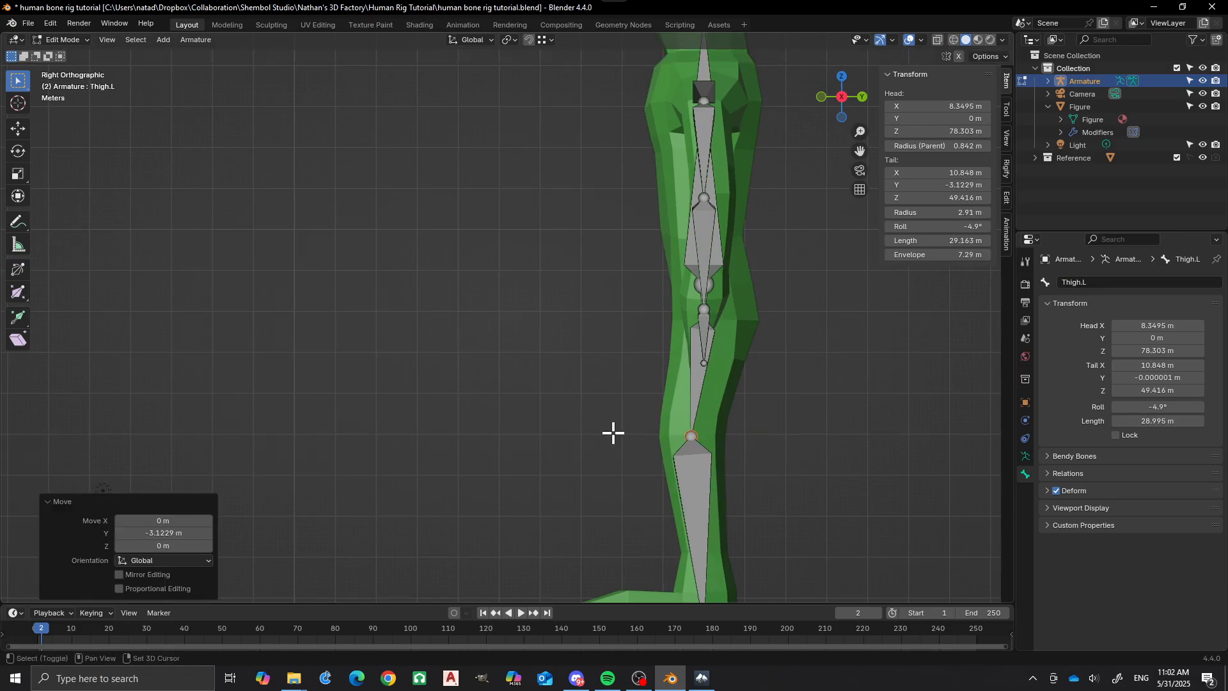
# Move the left elbow joint at the end of Bicep.L about 2.9 m backward along the Y axis
pyautogui.keyDown('shift'); pyautogui.moveTo(611, 431); pyautogui.dragTo(666, 351, button='middle'); pyautogui.keyUp('shift')
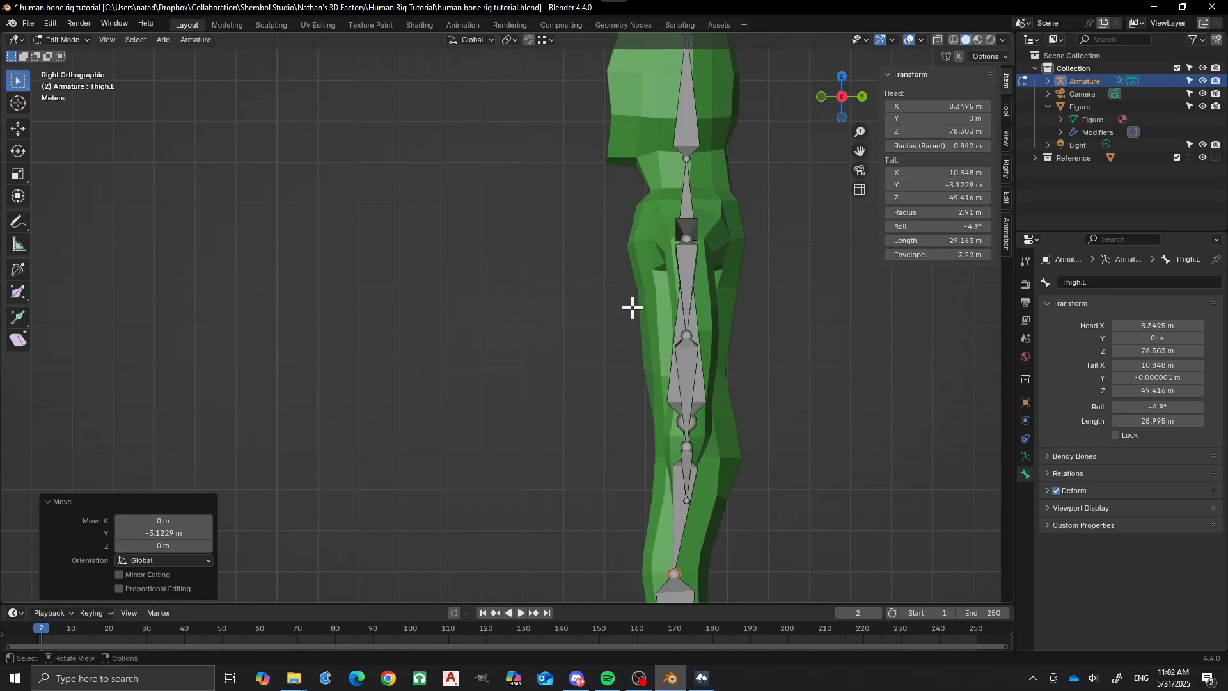
pyautogui.scroll(2, 633, 307)
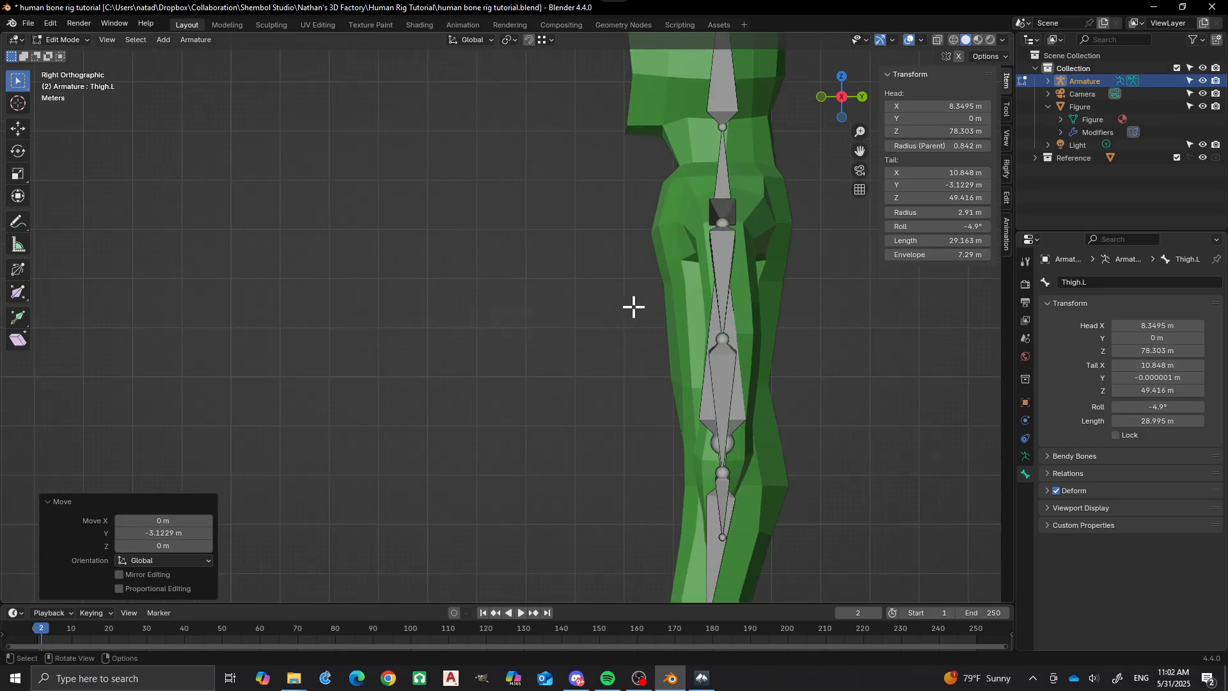
pyautogui.click(724, 340)
pyautogui.press('g')
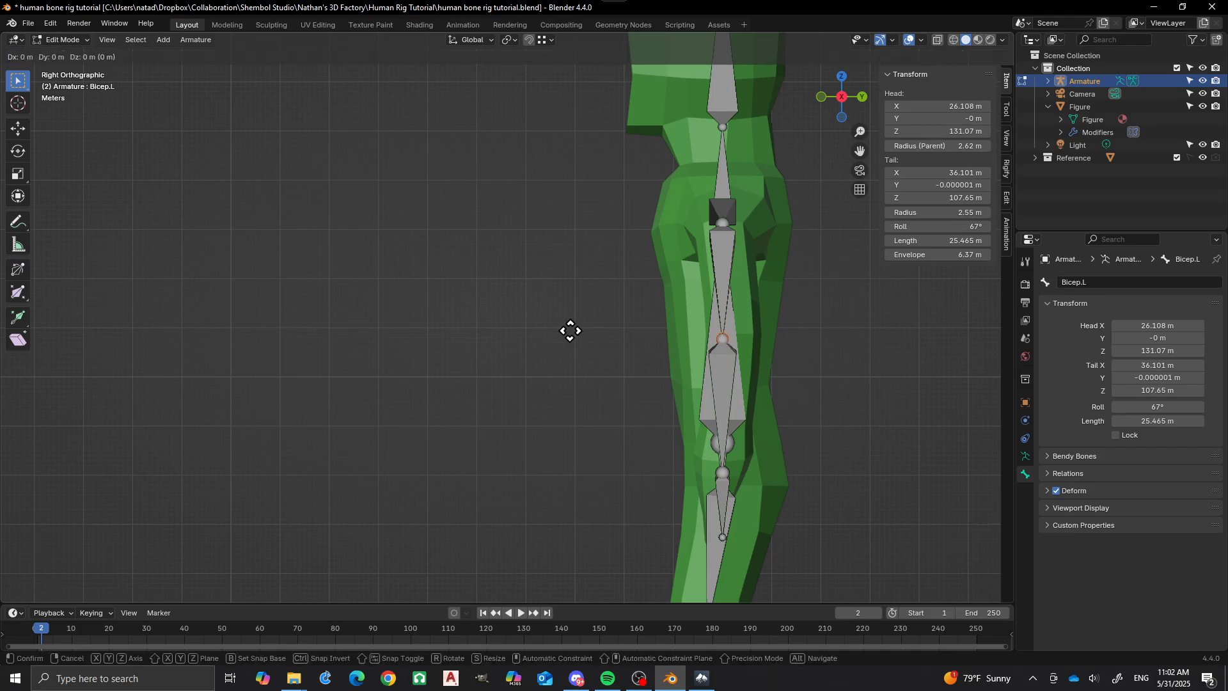
pyautogui.press('y')
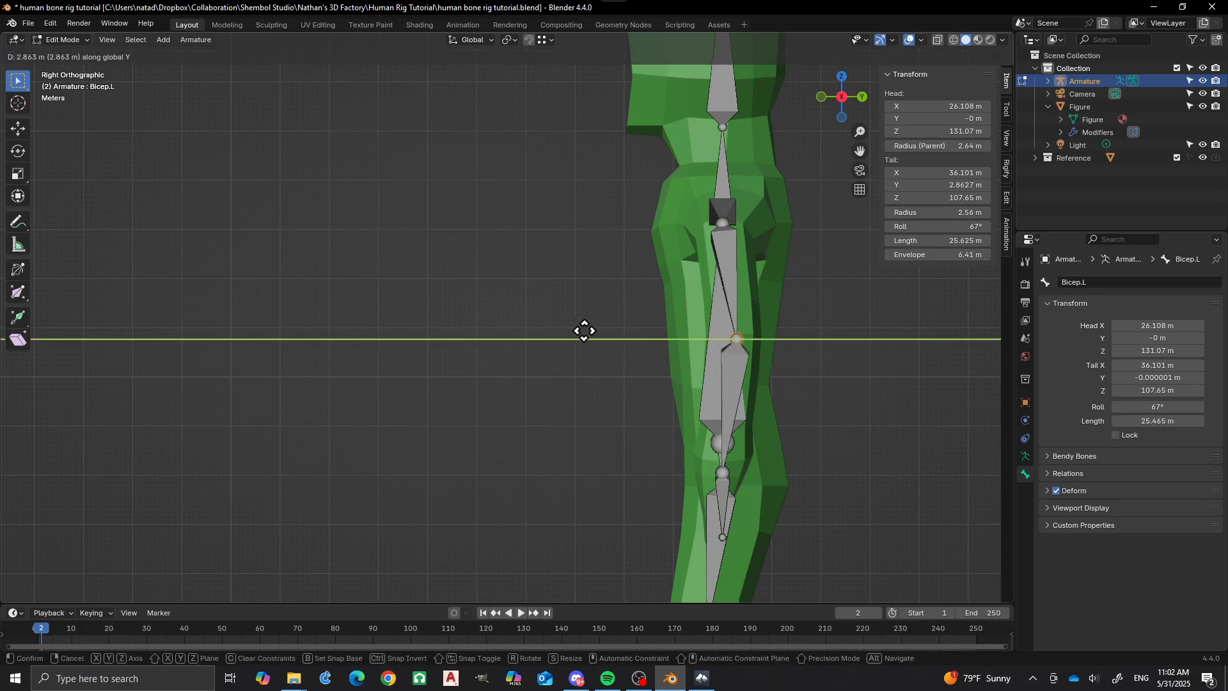
pyautogui.click(584, 331)
# Examine the adjusted knee and elbow joints and the whole armature from the side and the front
pyautogui.scroll(-3, 576, 377)
pyautogui.moveTo(581, 386); pyautogui.dragTo(563, 370, button='middle')
pyautogui.press('KP_3')
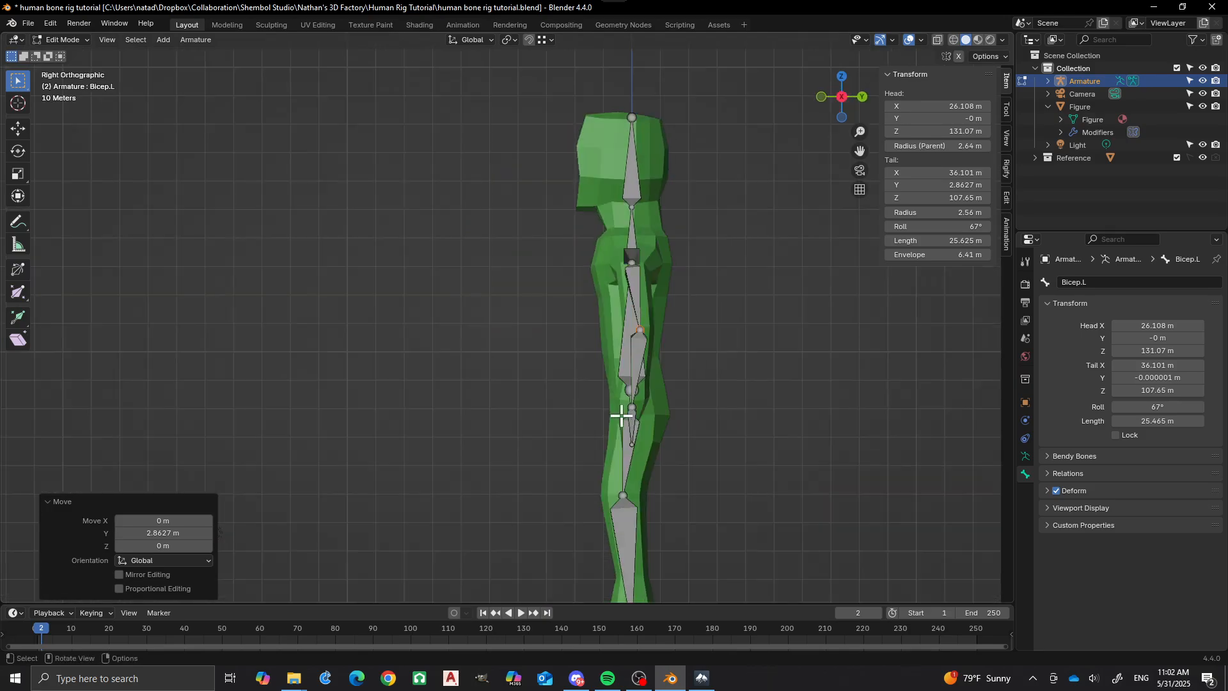
pyautogui.scroll(3, 616, 413)
pyautogui.scroll(-2, 490, 397)
pyautogui.moveTo(491, 397); pyautogui.dragTo(633, 430, button='middle')
pyautogui.scroll(3, 478, 407)
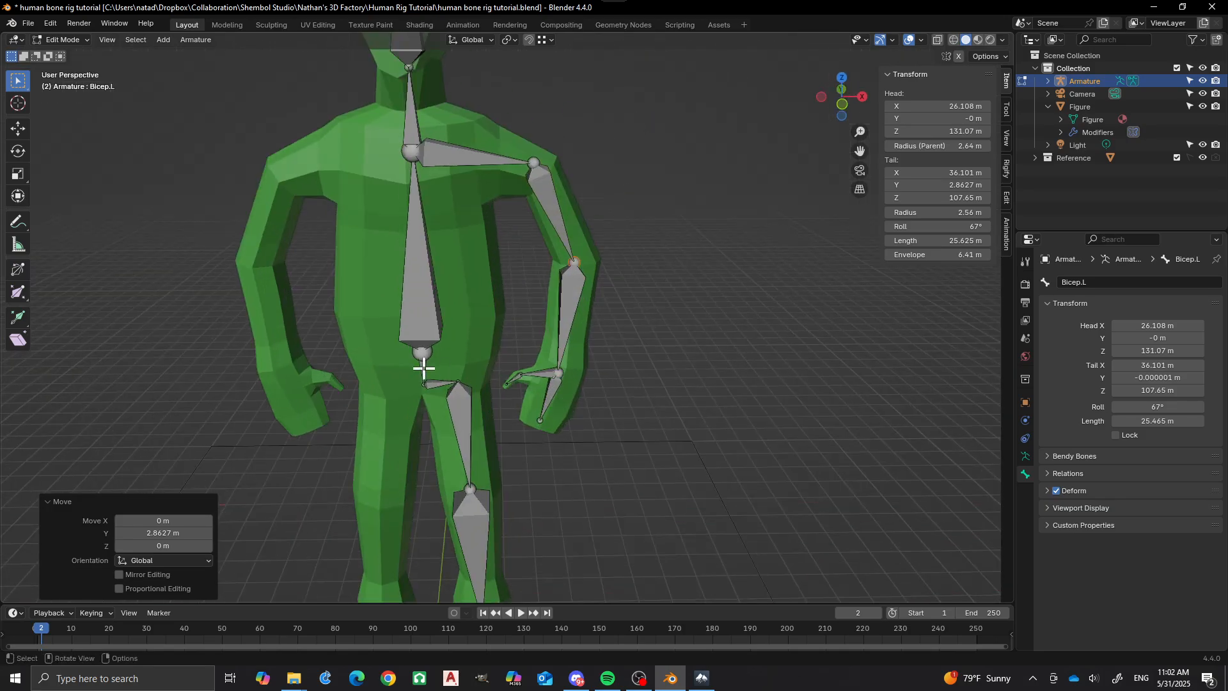
# Parent the short pelvis bone below the torso to the Base bone with the Keep Offset option
pyautogui.click(421, 329)
pyautogui.moveTo(421, 329); pyautogui.dragTo(450, 474, button='middle')
pyautogui.scroll(-2, 450, 474)
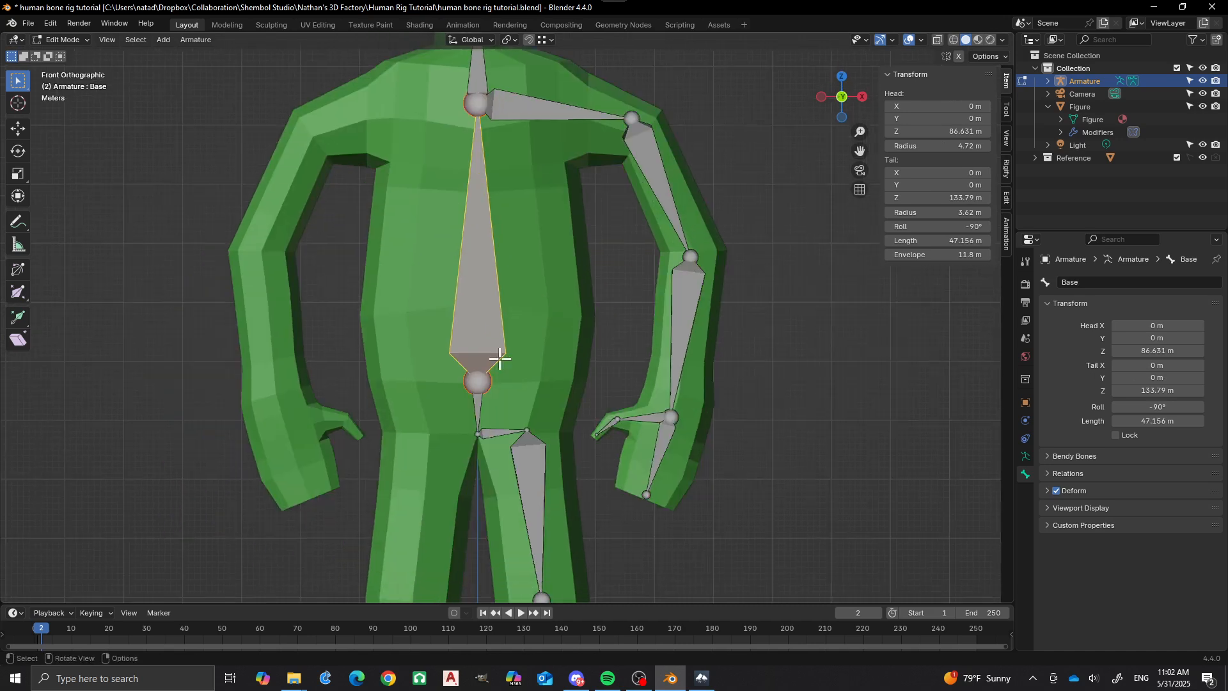
pyautogui.scroll(4, 499, 357)
pyautogui.click(469, 453)
pyautogui.keyDown('shift'); pyautogui.click(491, 366); pyautogui.keyUp('shift')
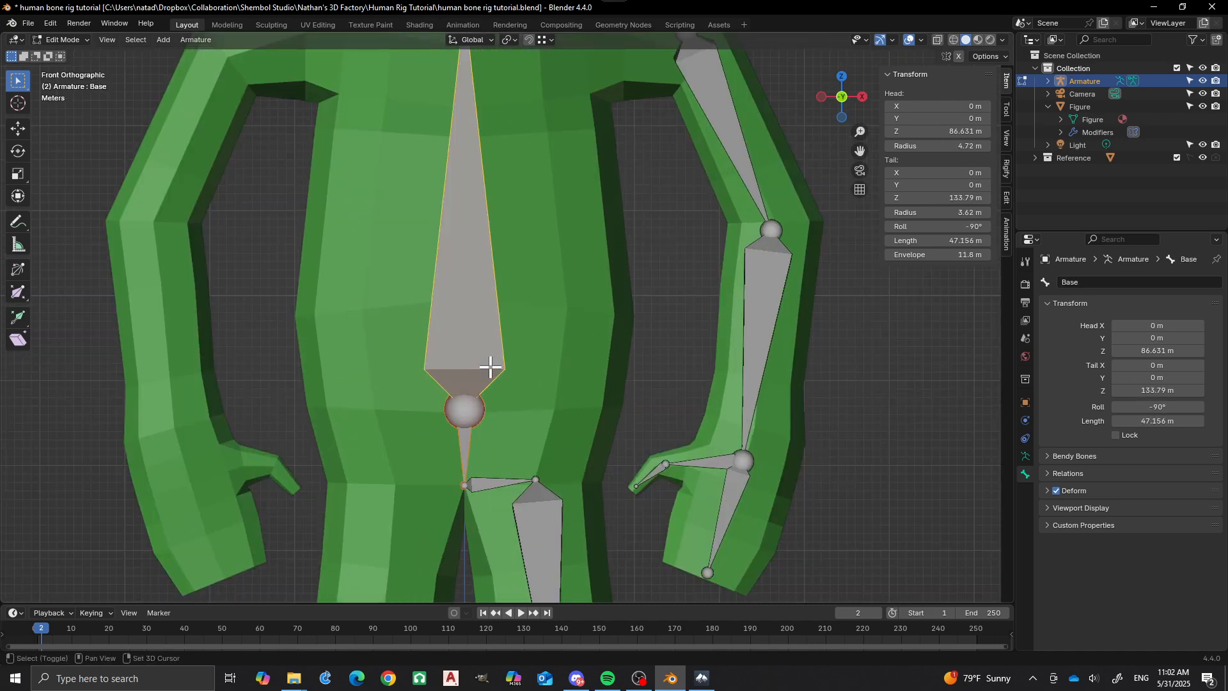
pyautogui.hotkey('ctrl', 'p')
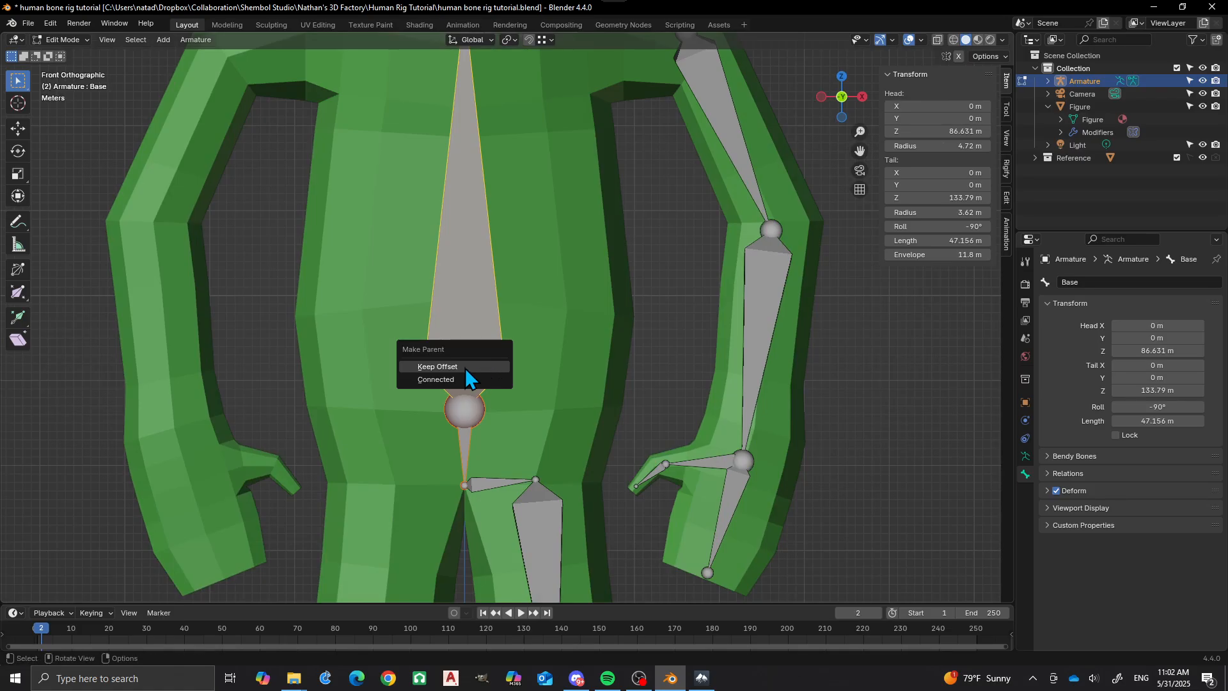
pyautogui.click(465, 367)
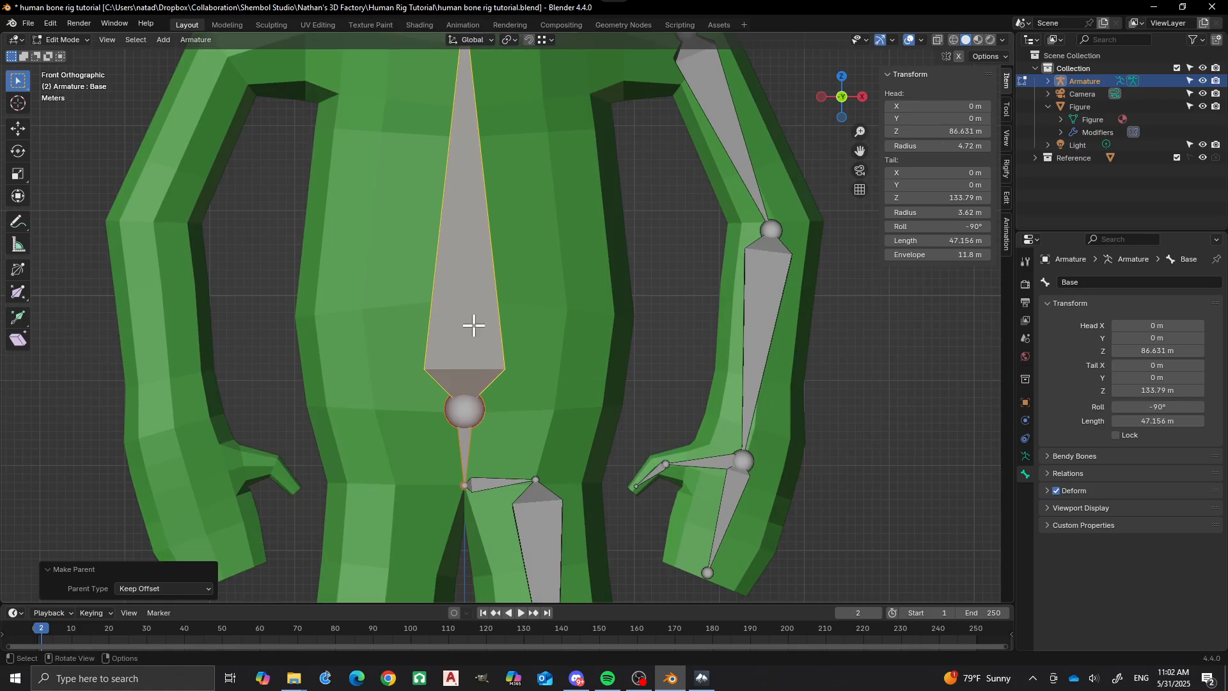
# Select all left-side bones together: Hip.L and the leg down to the foot, plus Shoulder.L and the arm down to the hand and thumb
pyautogui.scroll(-6, 474, 345)
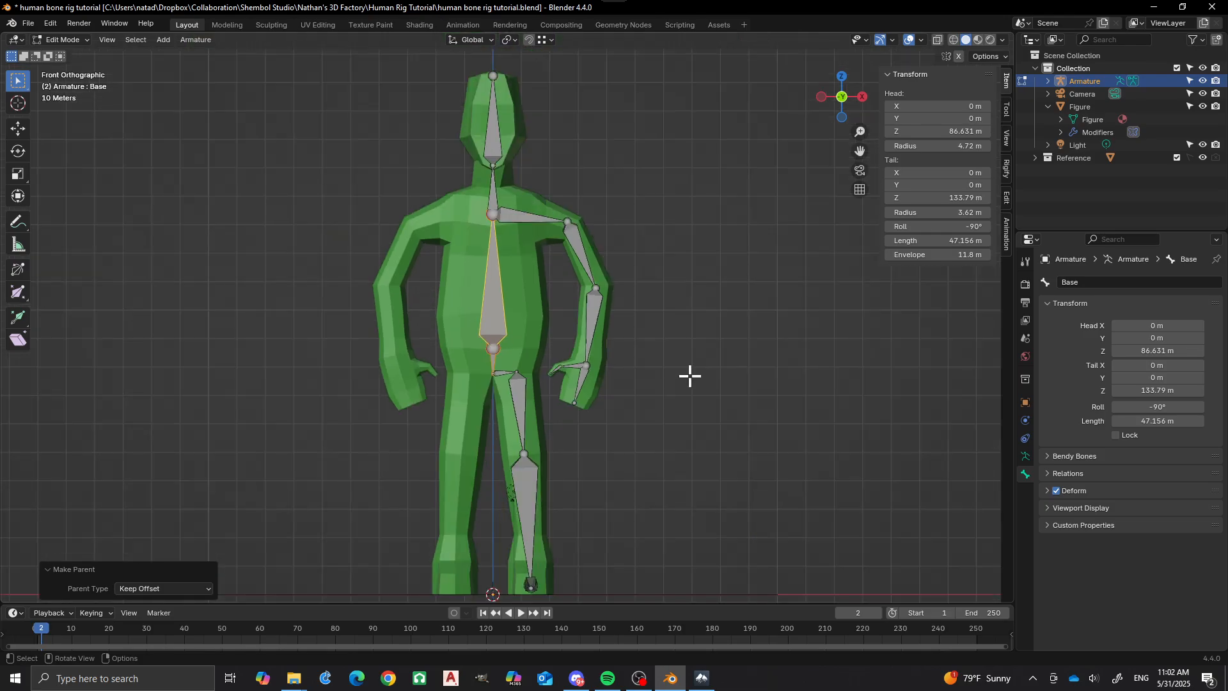
pyautogui.click(506, 372)
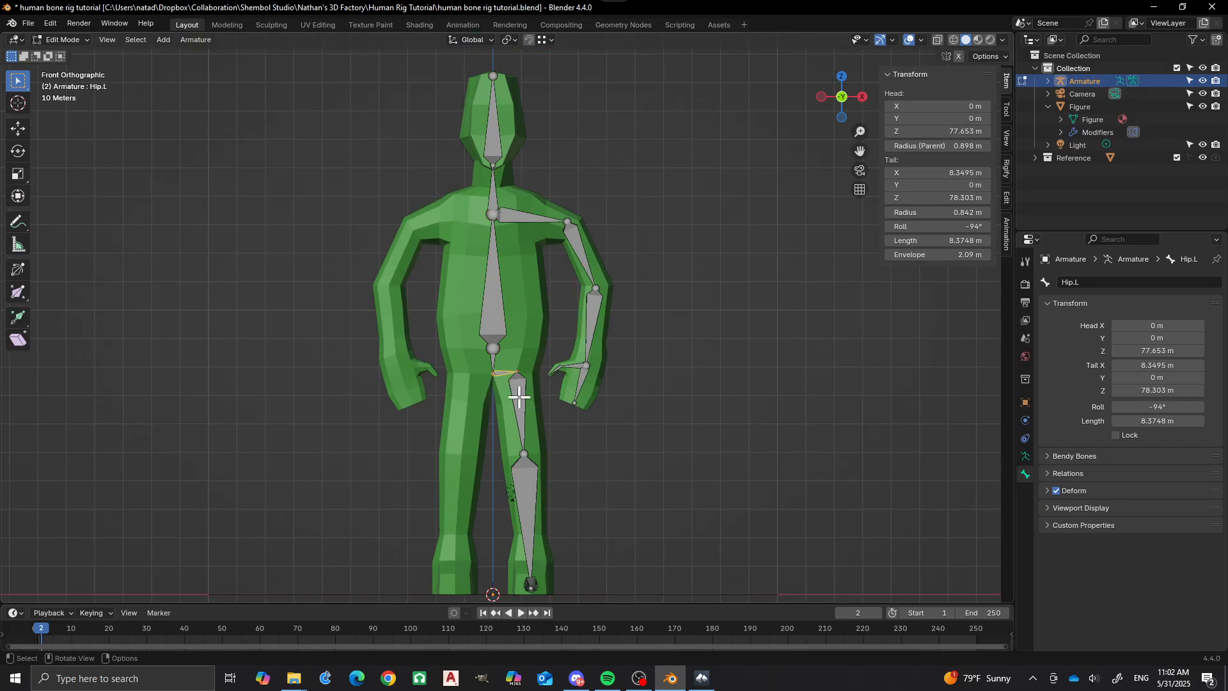
pyautogui.press('c')
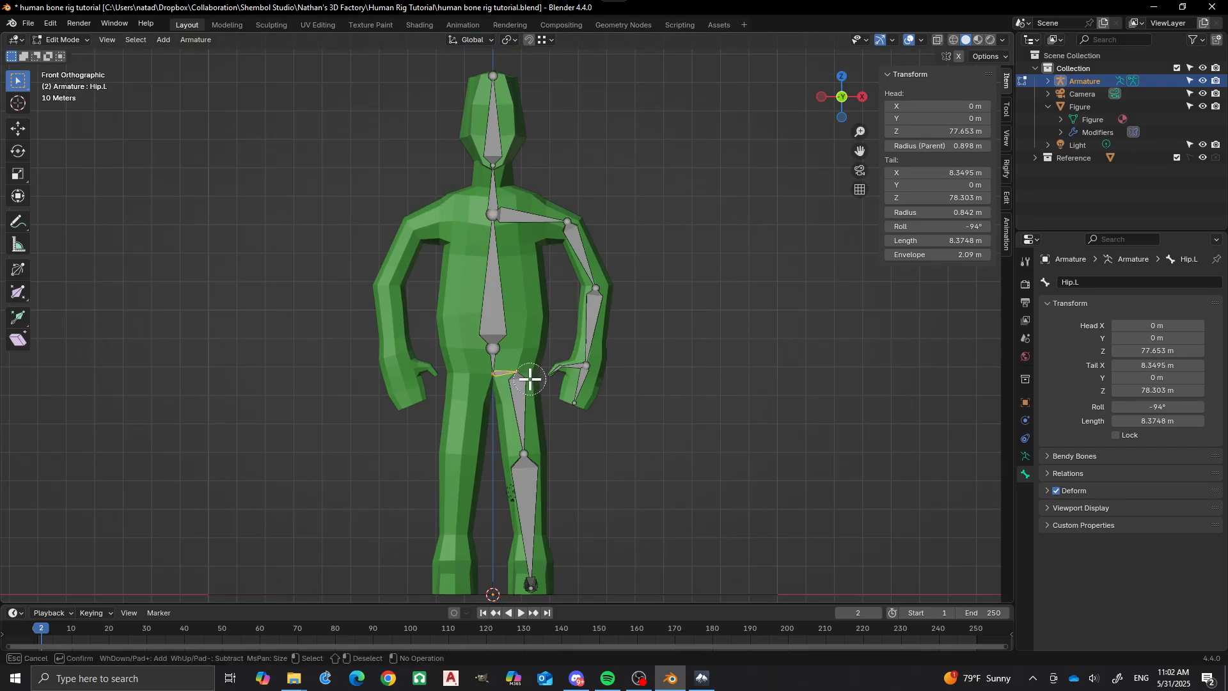
pyautogui.moveTo(529, 378); pyautogui.dragTo(527, 587)
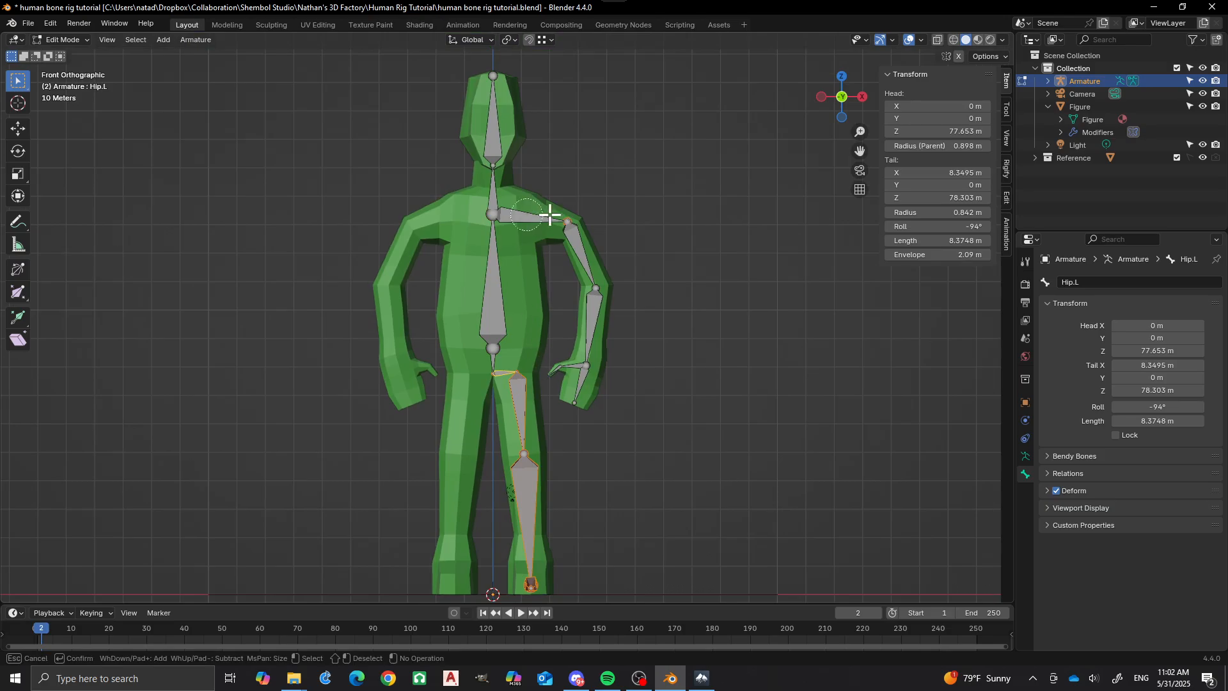
pyautogui.click(587, 260)
pyautogui.moveTo(587, 261); pyautogui.dragTo(587, 392)
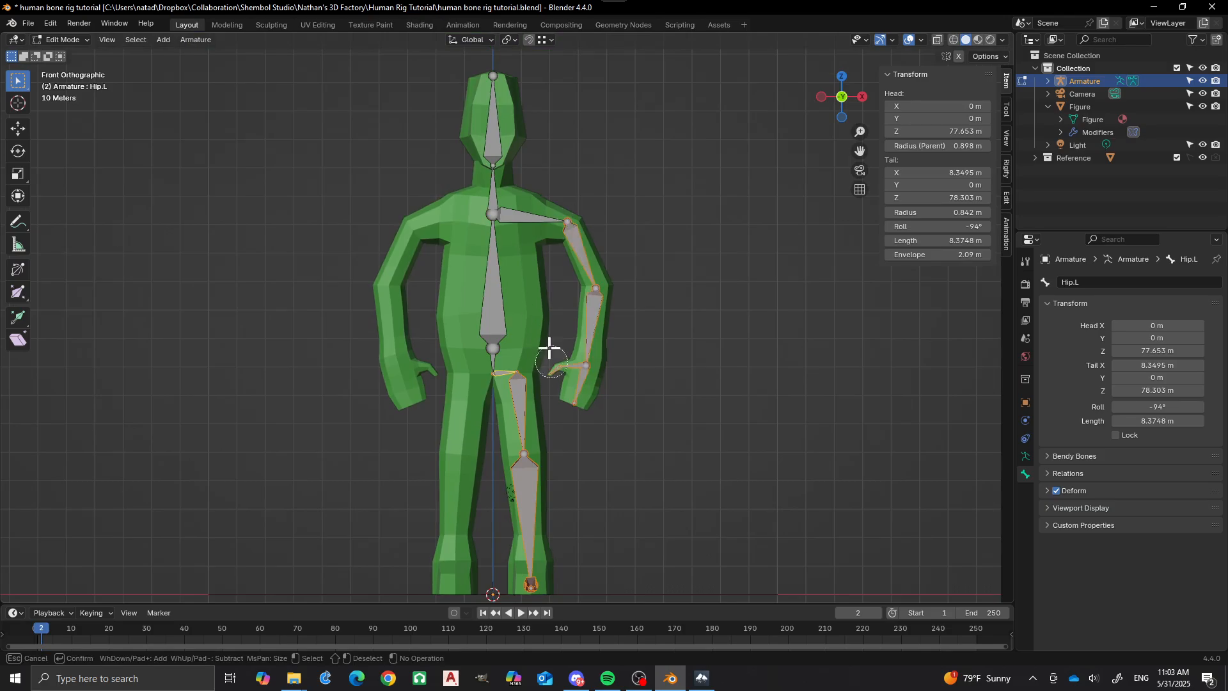
pyautogui.press('Escape')
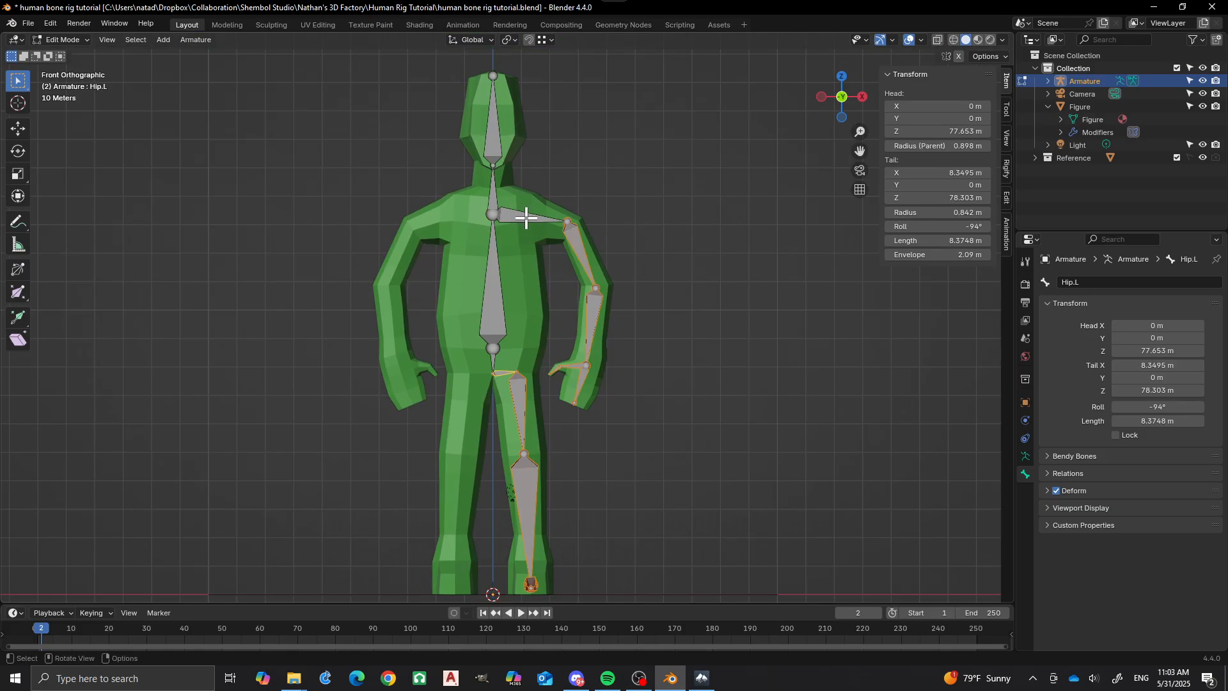
pyautogui.keyDown('shift'); pyautogui.click(525, 218); pyautogui.keyUp('shift')
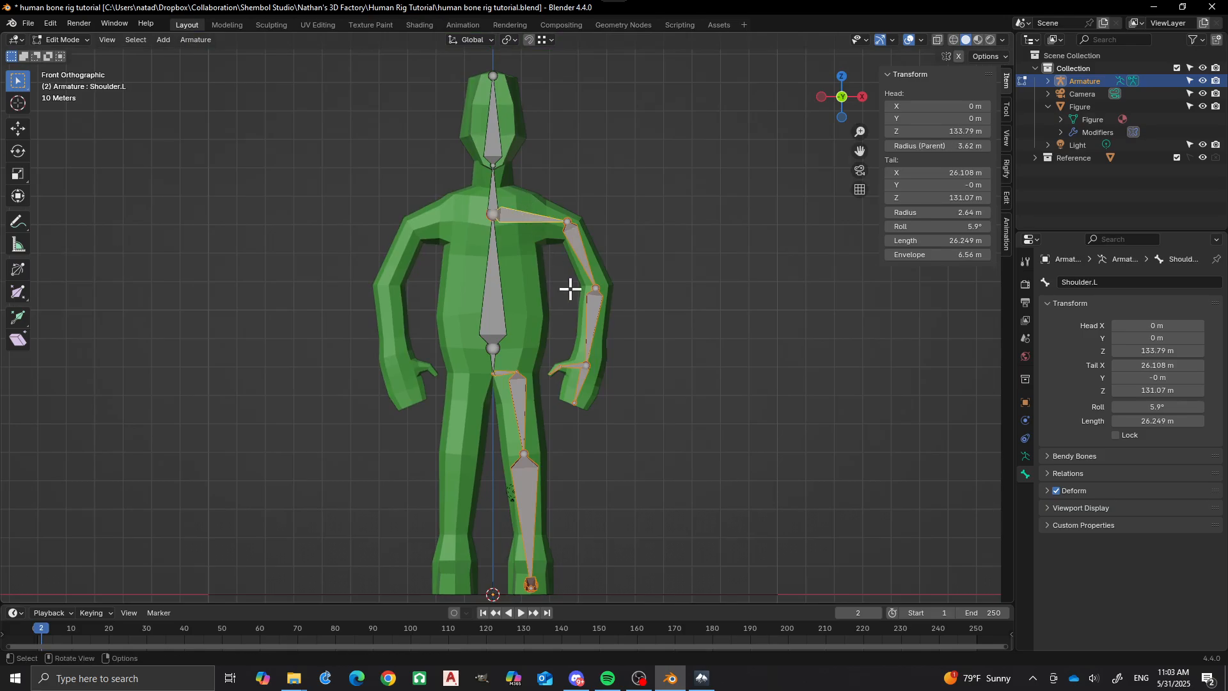
# Set the pivot point to 3D Cursor, duplicate the selected left-side bones, and mirror the copies by scaling them -1 along global X
pyautogui.scroll(2, 545, 247)
pyautogui.moveTo(545, 246); pyautogui.dragTo(636, 301, button='middle')
pyautogui.press('KP_1')
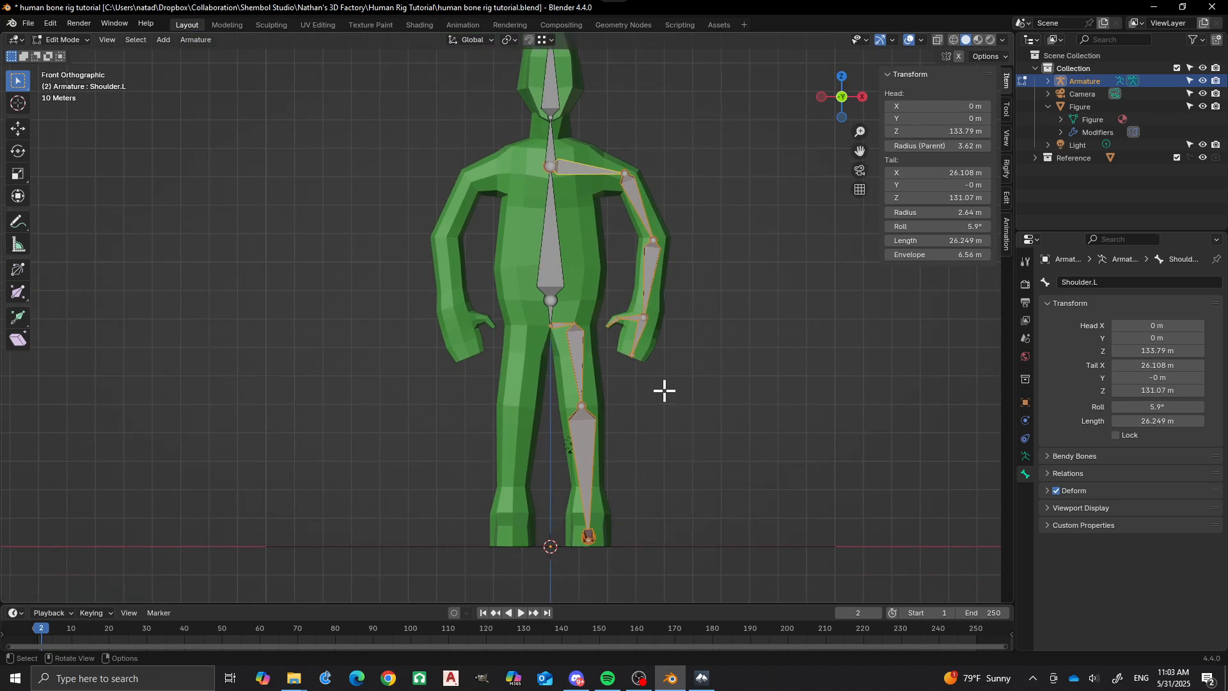
pyautogui.press('.')
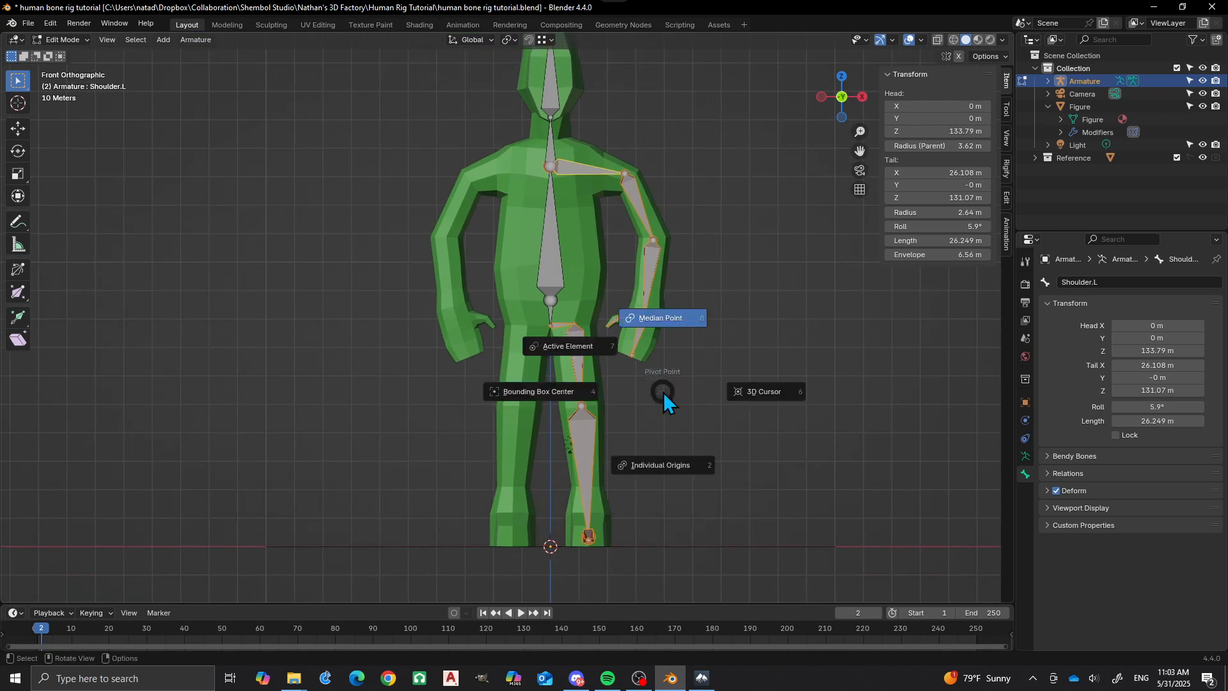
pyautogui.click(777, 393)
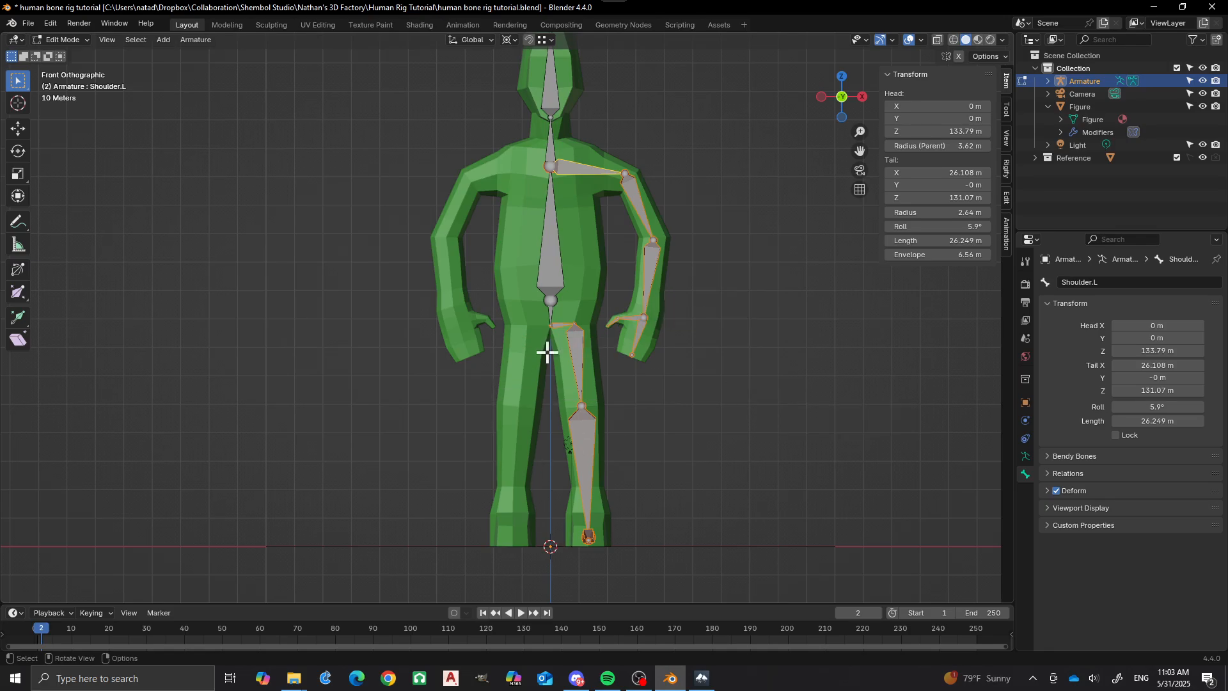
pyautogui.hotkey('shift', 'd')
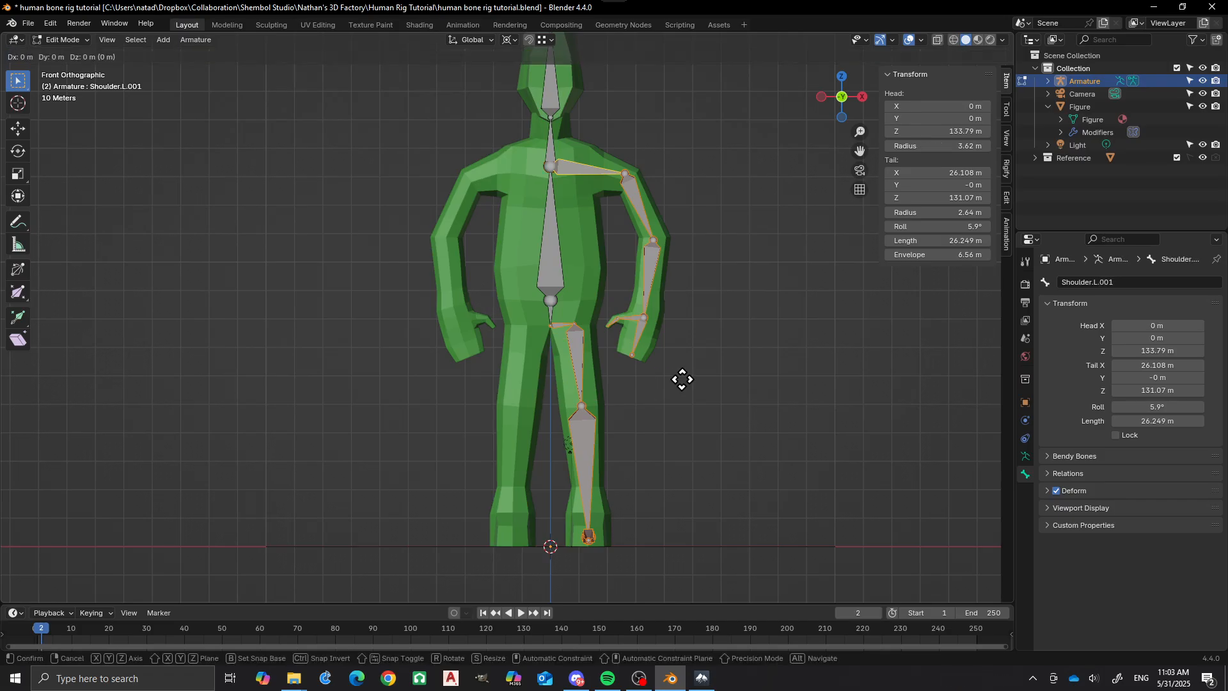
pyautogui.press('s')
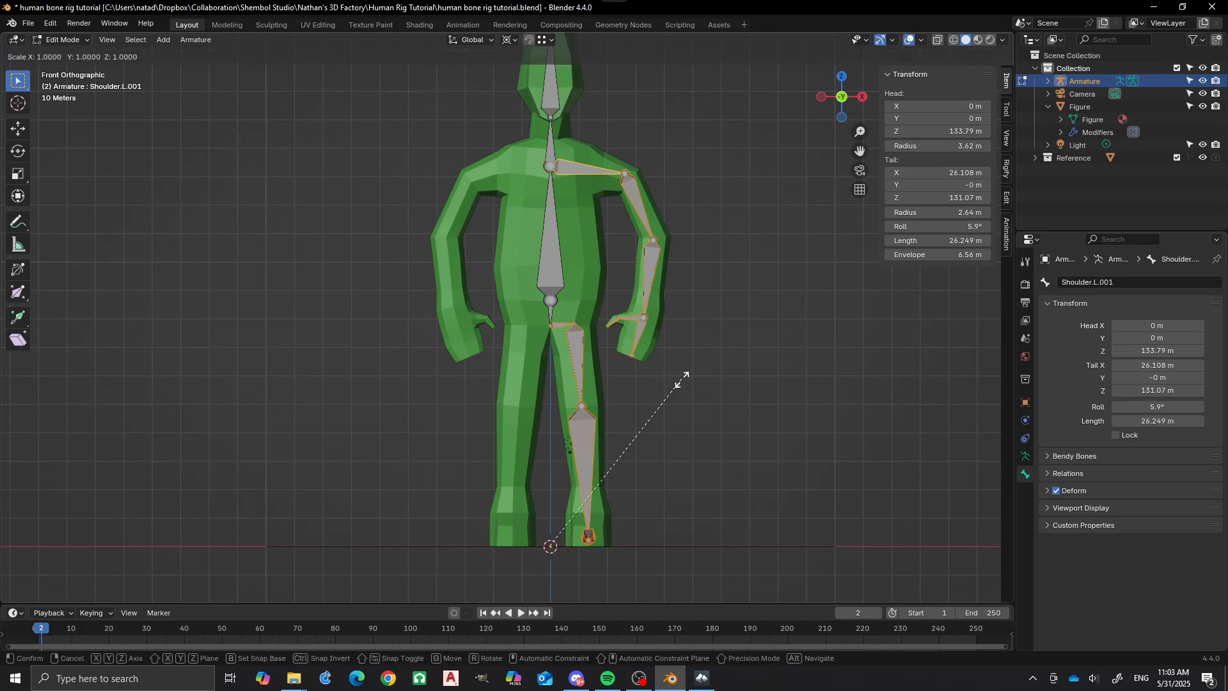
pyautogui.write('x')
pyautogui.write('-1')
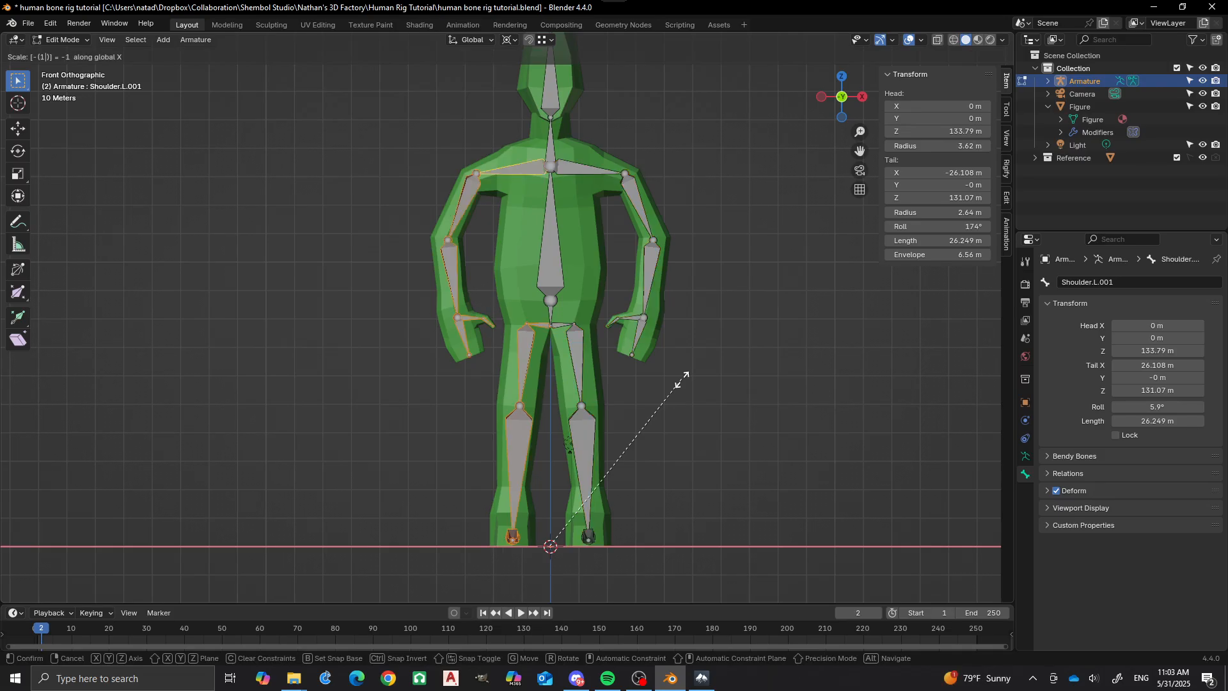
pyautogui.press('Return')
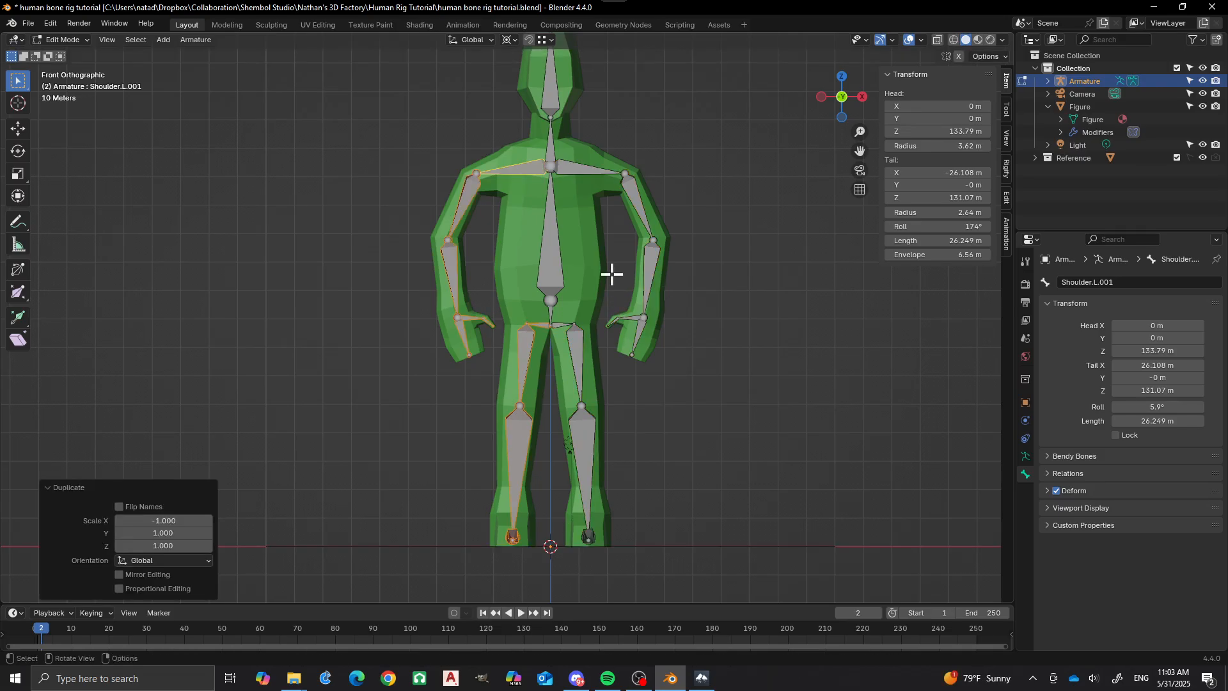
# Select all the mirrored bones on the figure's right side, from Shoulder.L.001 through the arm and from the hip through the foot
pyautogui.click(512, 172)
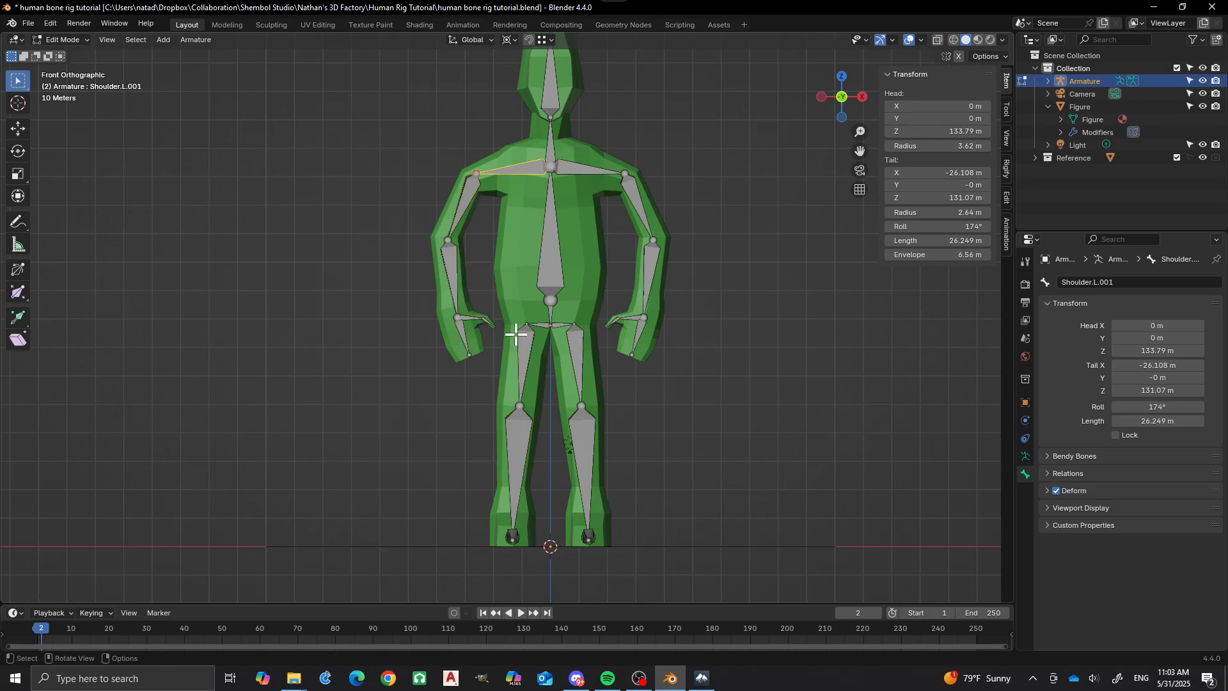
pyautogui.press('c')
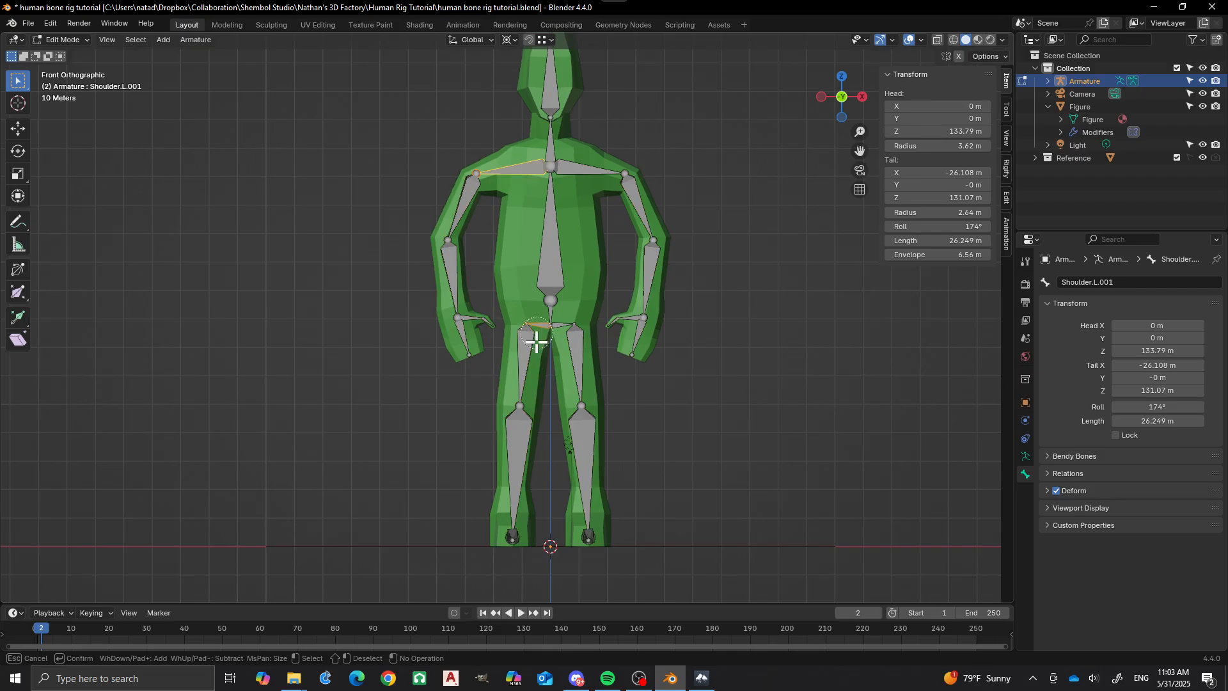
pyautogui.moveTo(521, 336)
pyautogui.mouseDown()
pyautogui.moveTo(512, 520)
pyautogui.moveTo(496, 520)
pyautogui.moveTo(480, 224)
pyautogui.moveTo(456, 223)
pyautogui.moveTo(463, 364)
pyautogui.mouseUp()
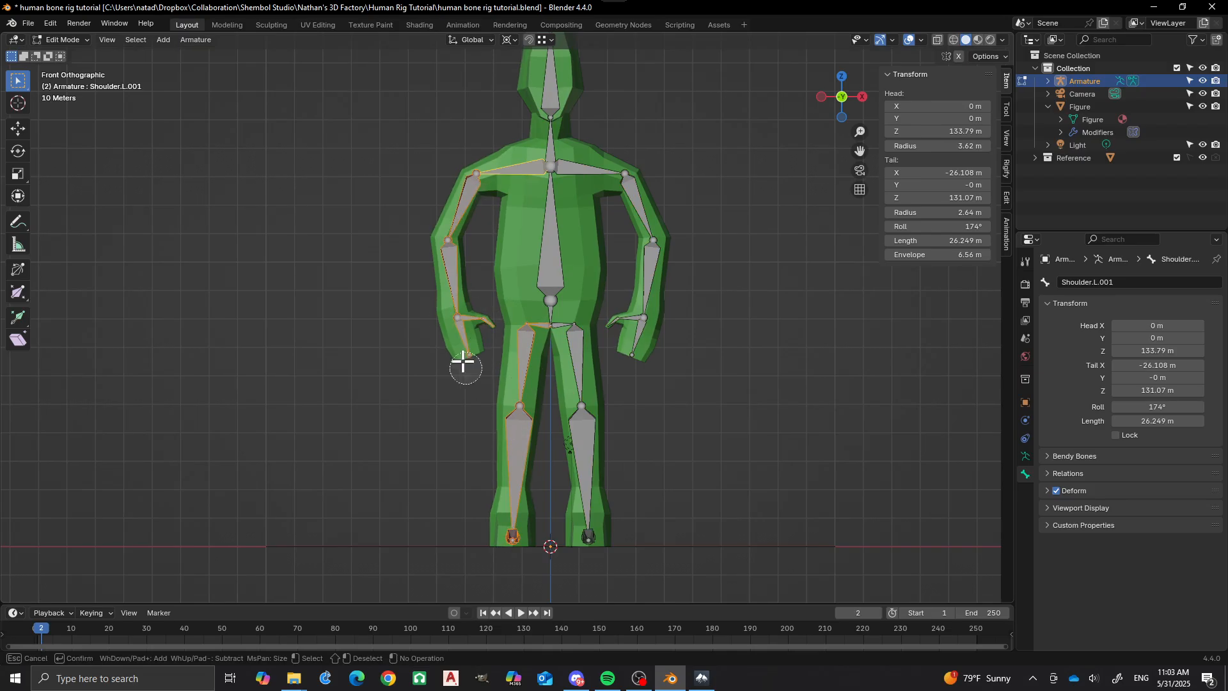
pyautogui.press('Escape')
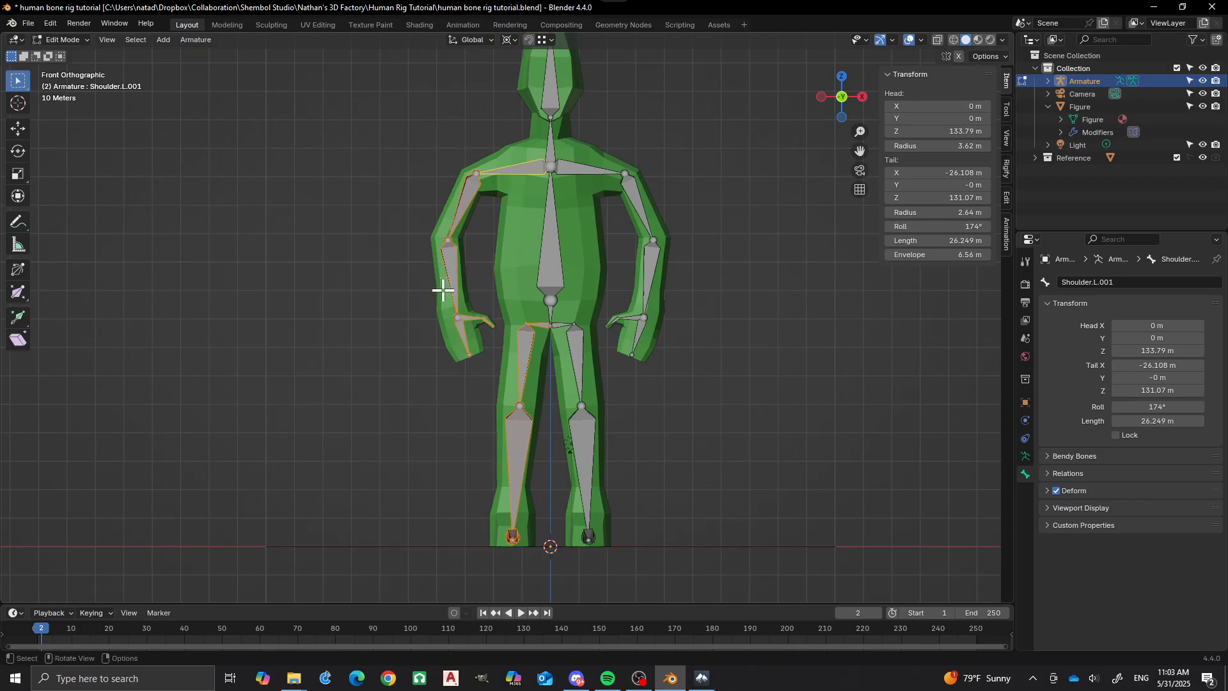
pyautogui.moveTo(476, 305); pyautogui.dragTo(448, 374, button='middle')
pyautogui.scroll(4, 520, 343)
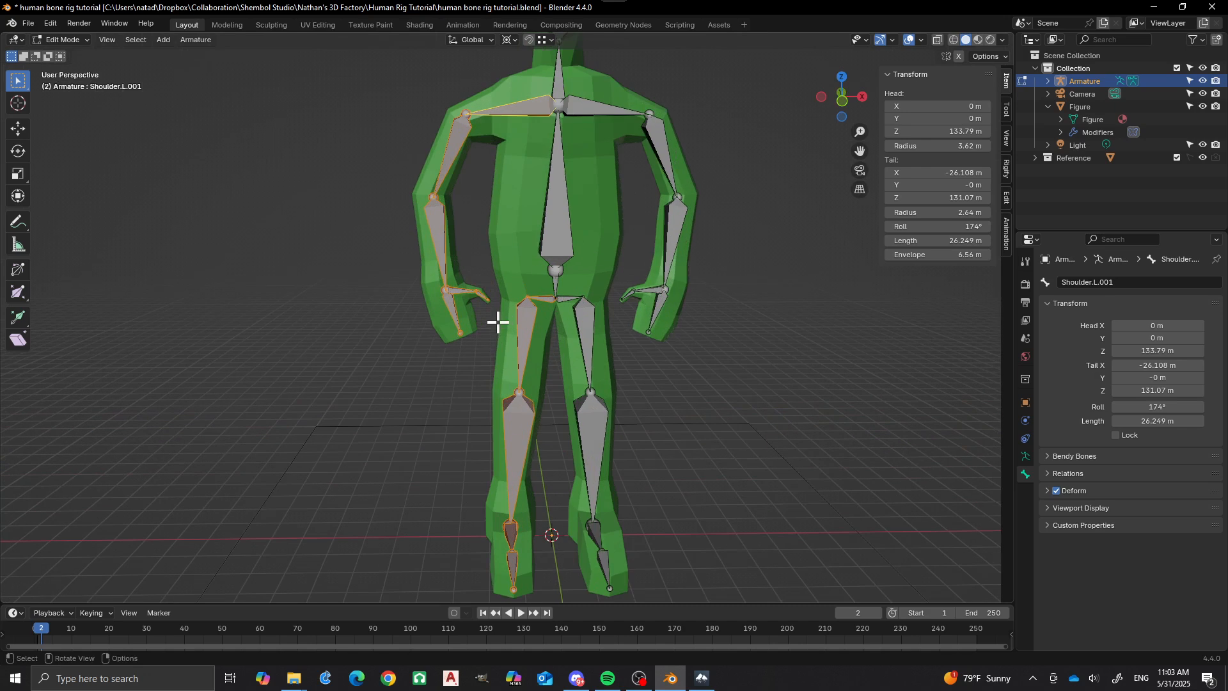
pyautogui.press('F3')
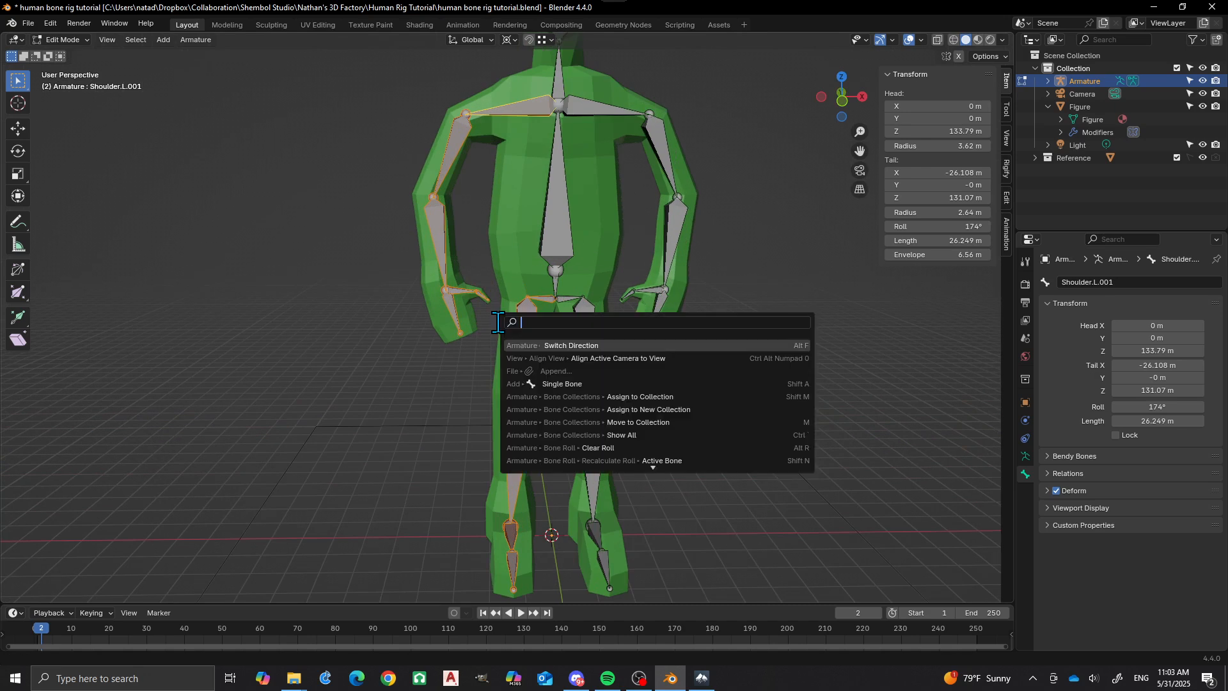
pyautogui.write('mir')
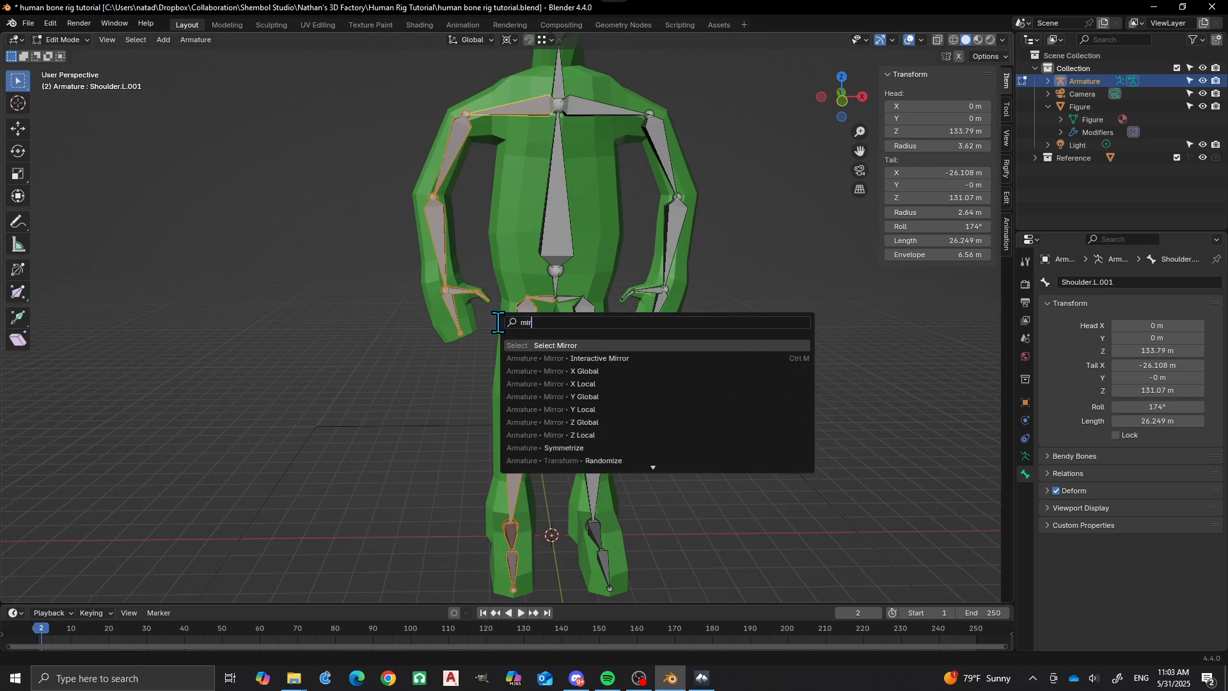
pyautogui.write('ror nam')
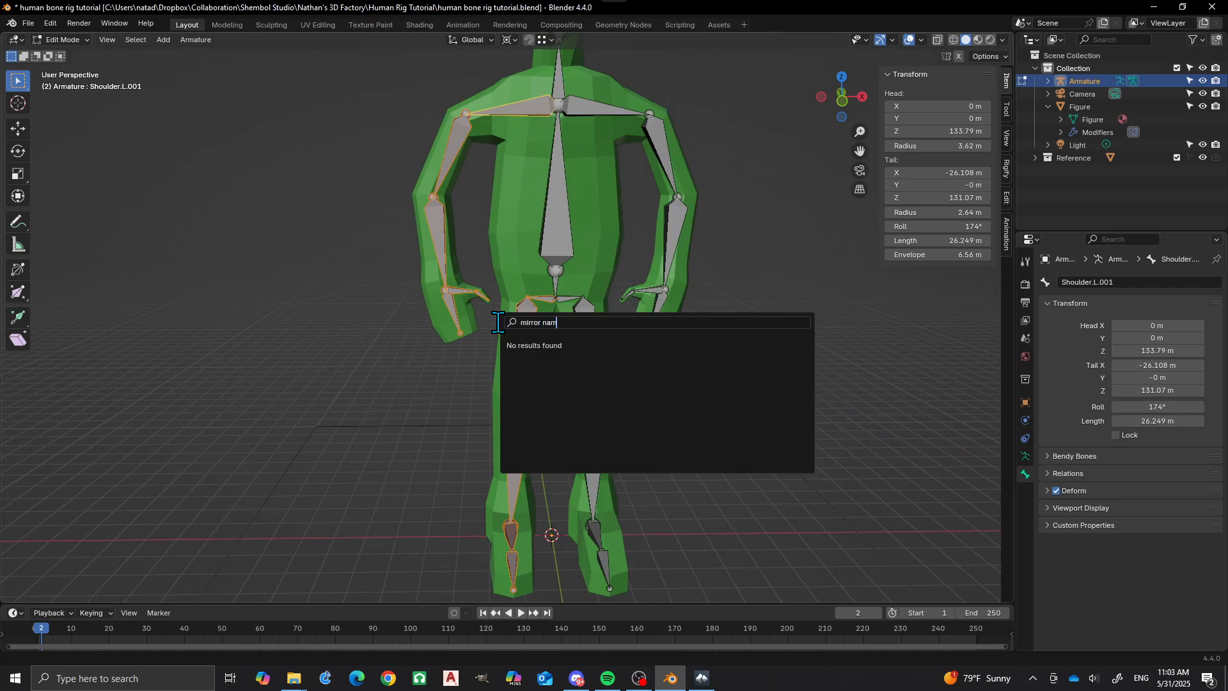
pyautogui.hotkey('ctrl', 'BackSpace')
pyautogui.hotkey('ctrl', 'BackSpace')
# Try to batch rename the mirrored bones by finding L.001 and replacing it with R, with Objects as the data type
pyautogui.write('batch')
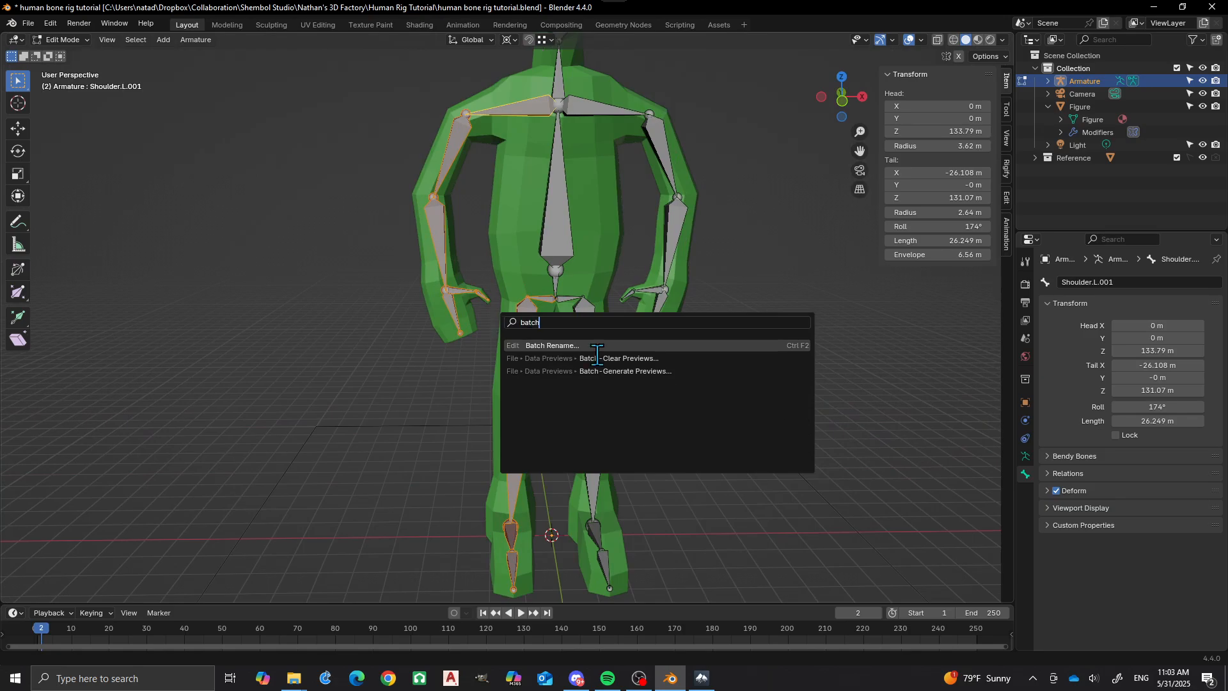
pyautogui.click(571, 346)
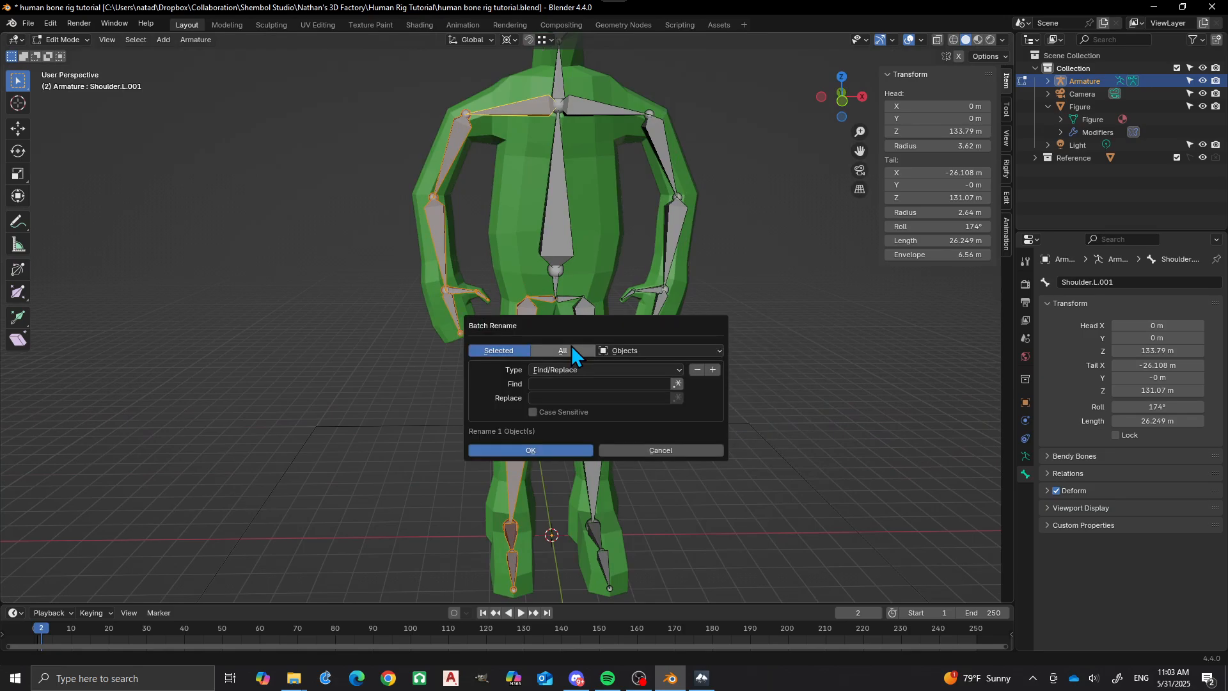
pyautogui.click(554, 383)
pyautogui.click(552, 398)
pyautogui.click(549, 450)
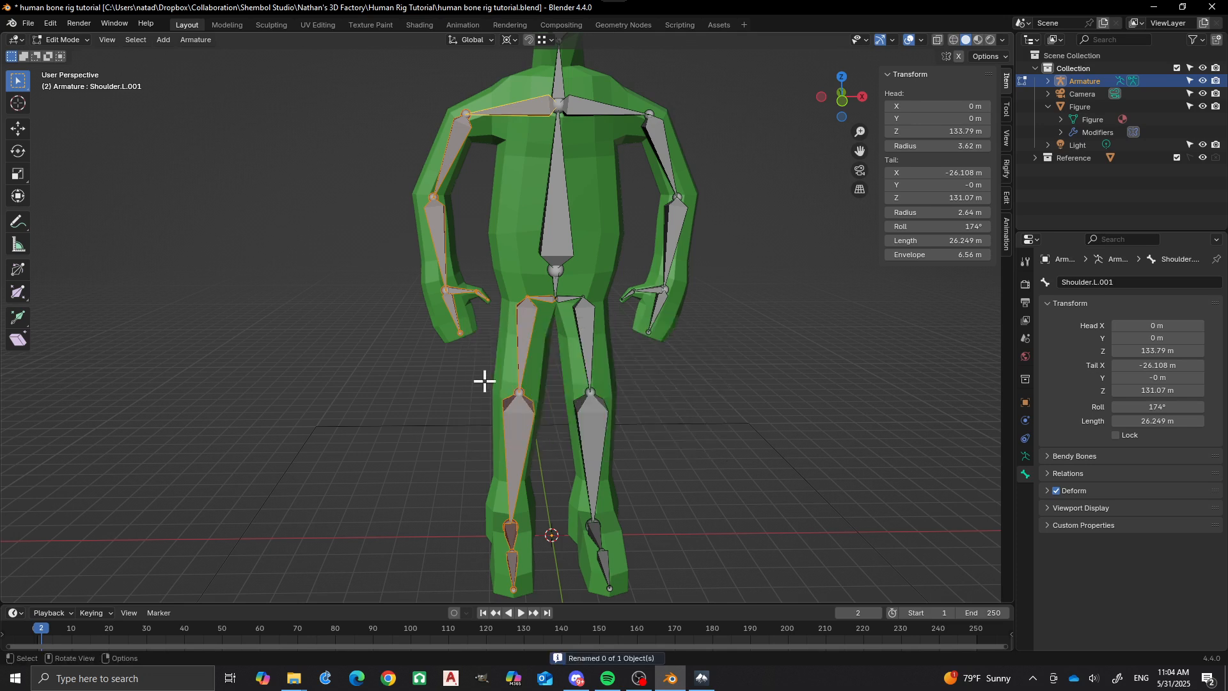
# Reselect every mirrored right-side arm and leg bone with Thigh.L.001 as the active bone
pyautogui.click(518, 340)
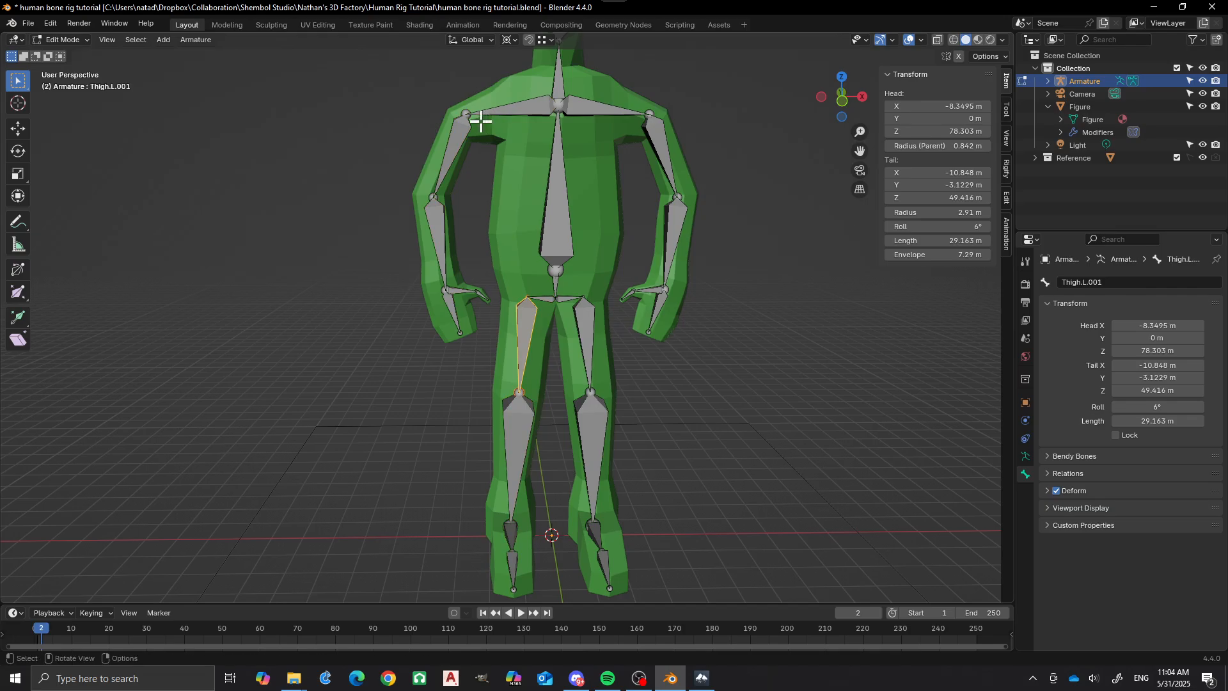
pyautogui.press('c')
pyautogui.moveTo(483, 119)
pyautogui.mouseDown()
pyautogui.moveTo(433, 225)
pyautogui.moveTo(458, 320)
pyautogui.moveTo(488, 290)
pyautogui.moveTo(523, 328)
pyautogui.moveTo(516, 589)
pyautogui.moveTo(505, 556)
pyautogui.mouseUp()
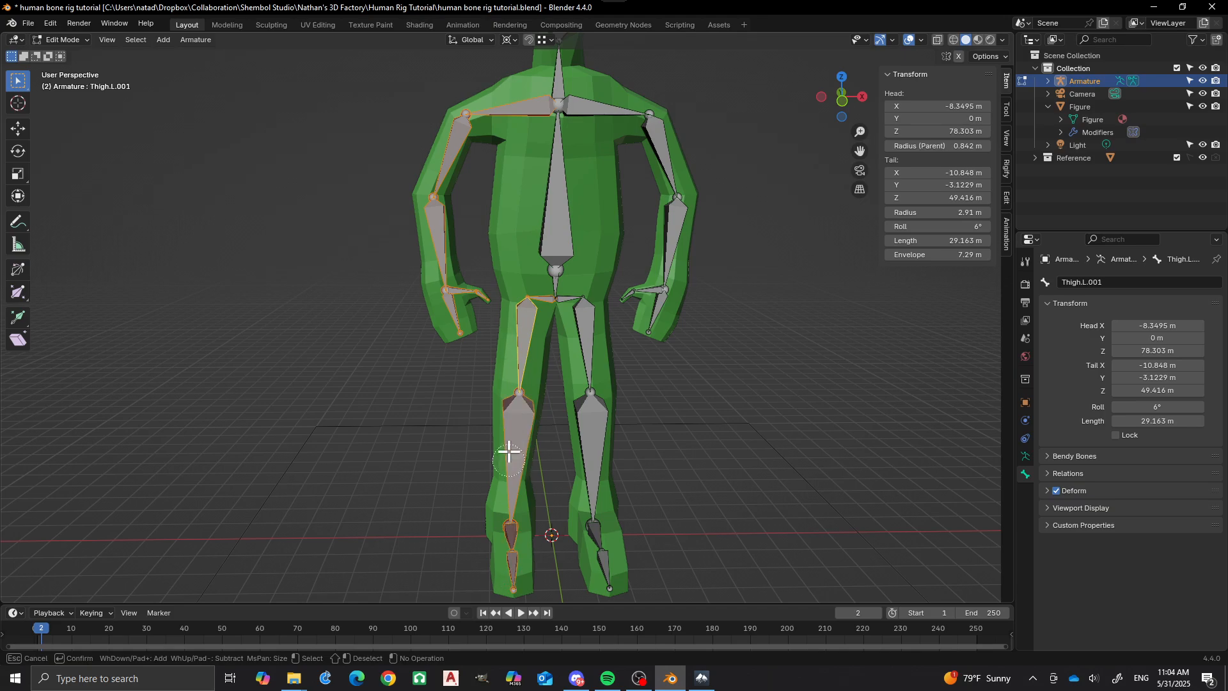
pyautogui.press('Escape')
pyautogui.scroll(-2, 492, 323)
pyautogui.moveTo(466, 318); pyautogui.dragTo(441, 359, button='middle')
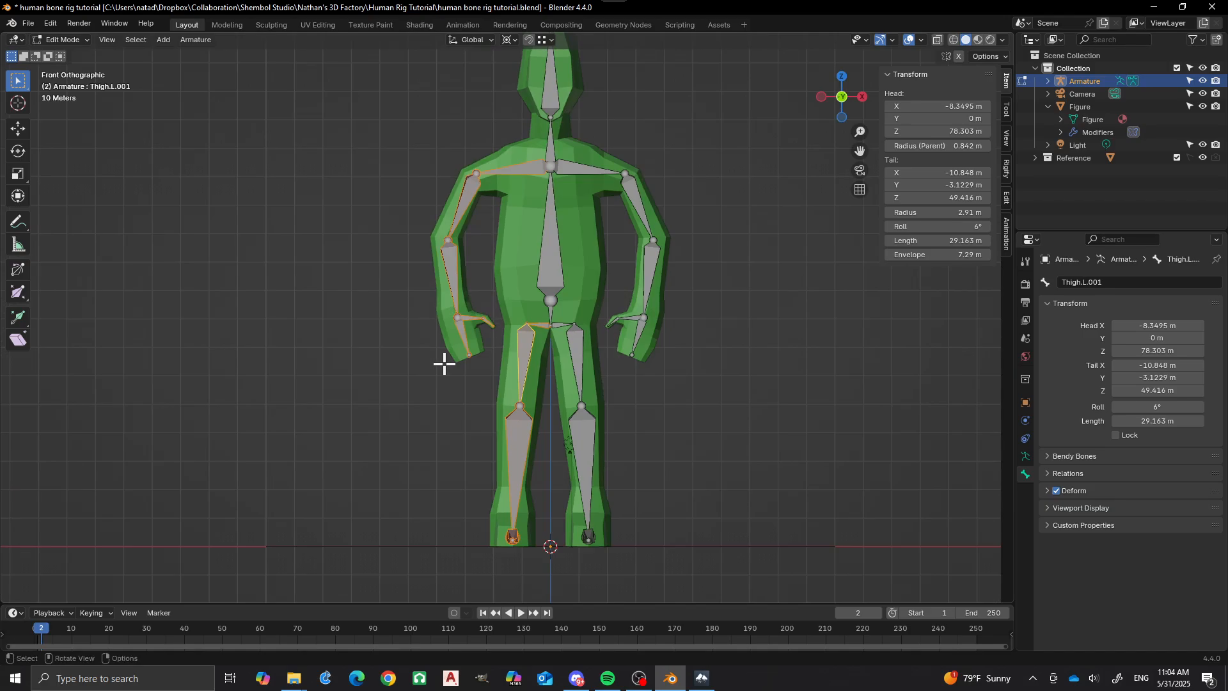
# Try to batch rename the selected mirrored bones, replacing *.L.001 with *.R and using Bones as the data type
pyautogui.press('F3')
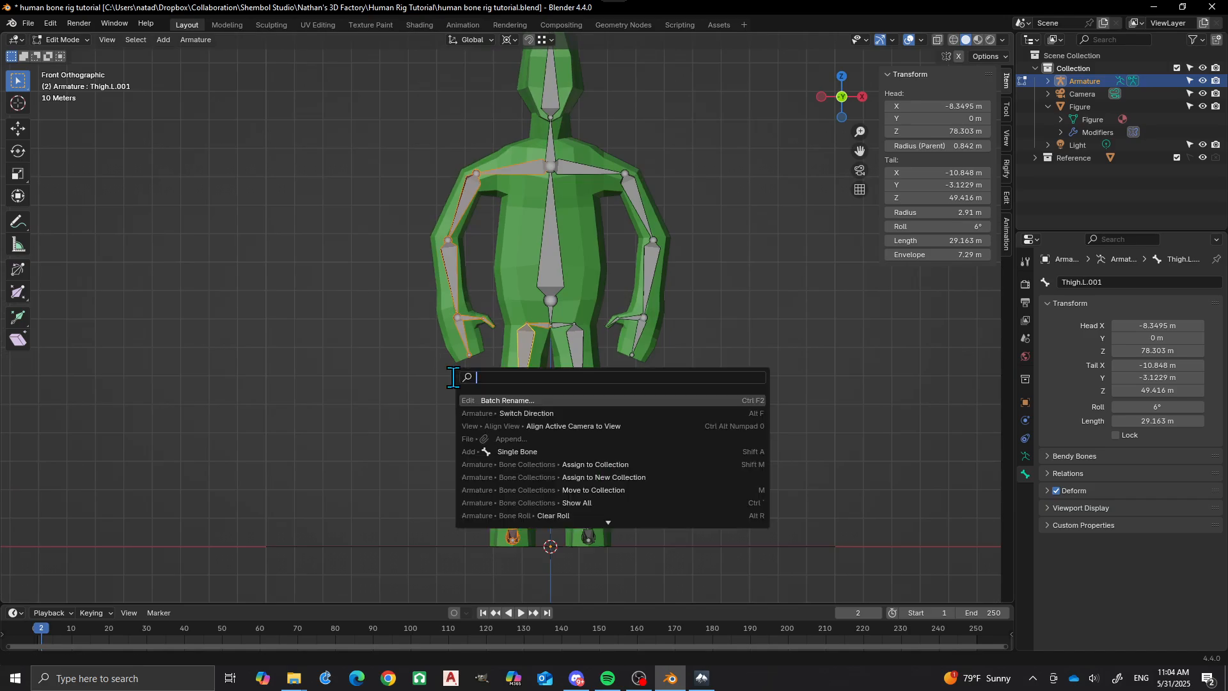
pyautogui.write('batch re')
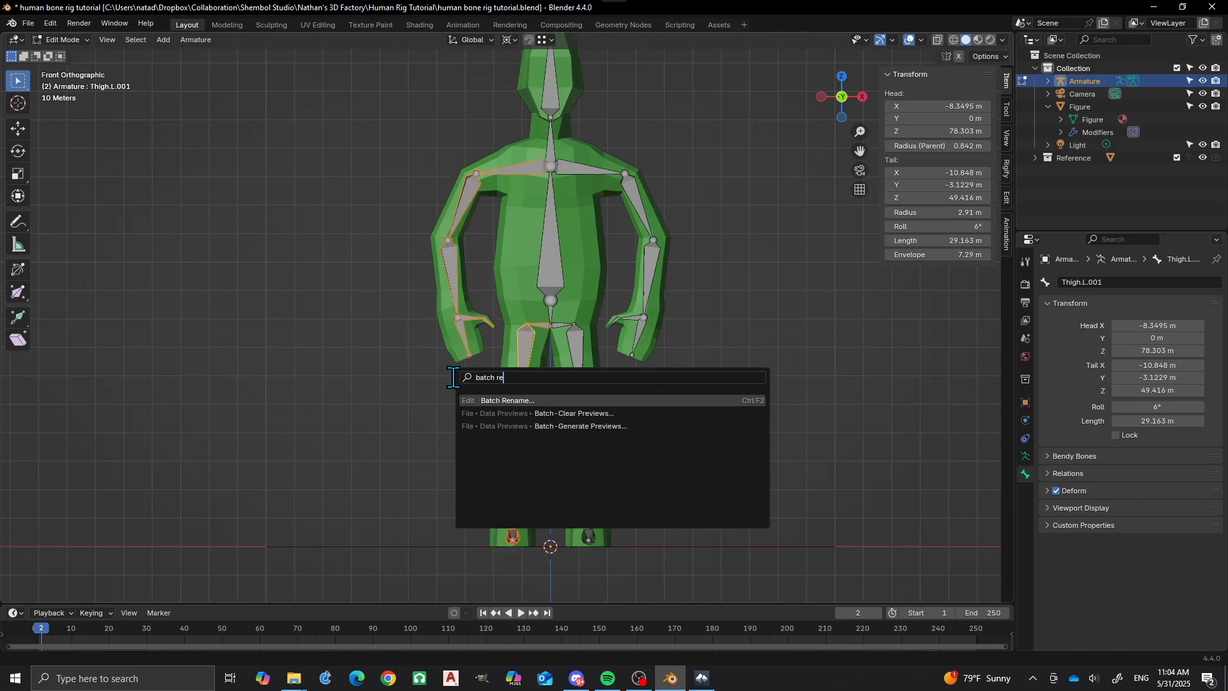
pyautogui.write('name')
pyautogui.press('Return')
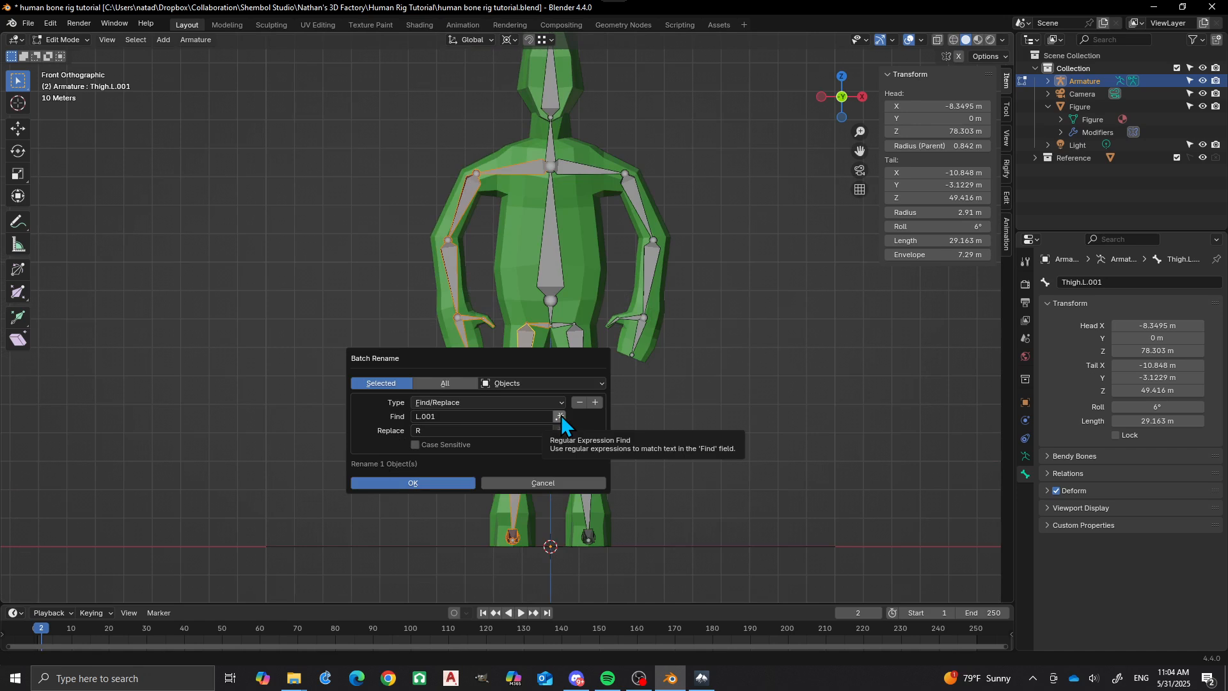
pyautogui.click(415, 417)
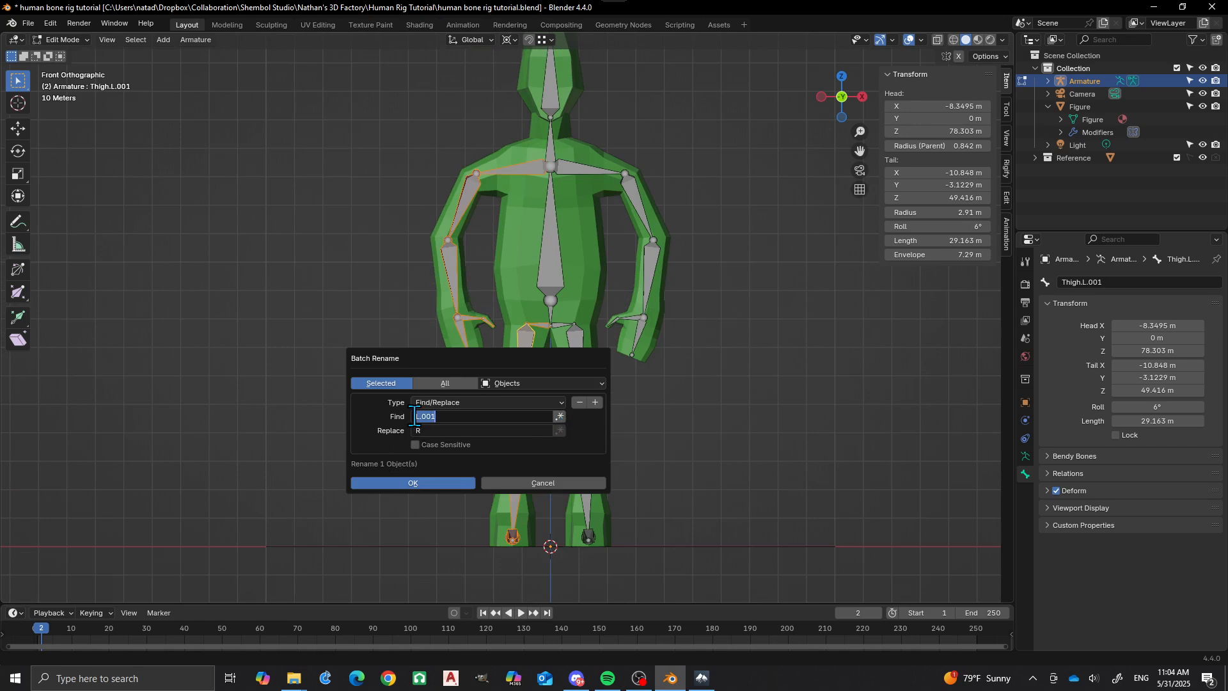
pyautogui.click(414, 417)
pyautogui.press('Return')
pyautogui.click(417, 432)
pyautogui.click(583, 382)
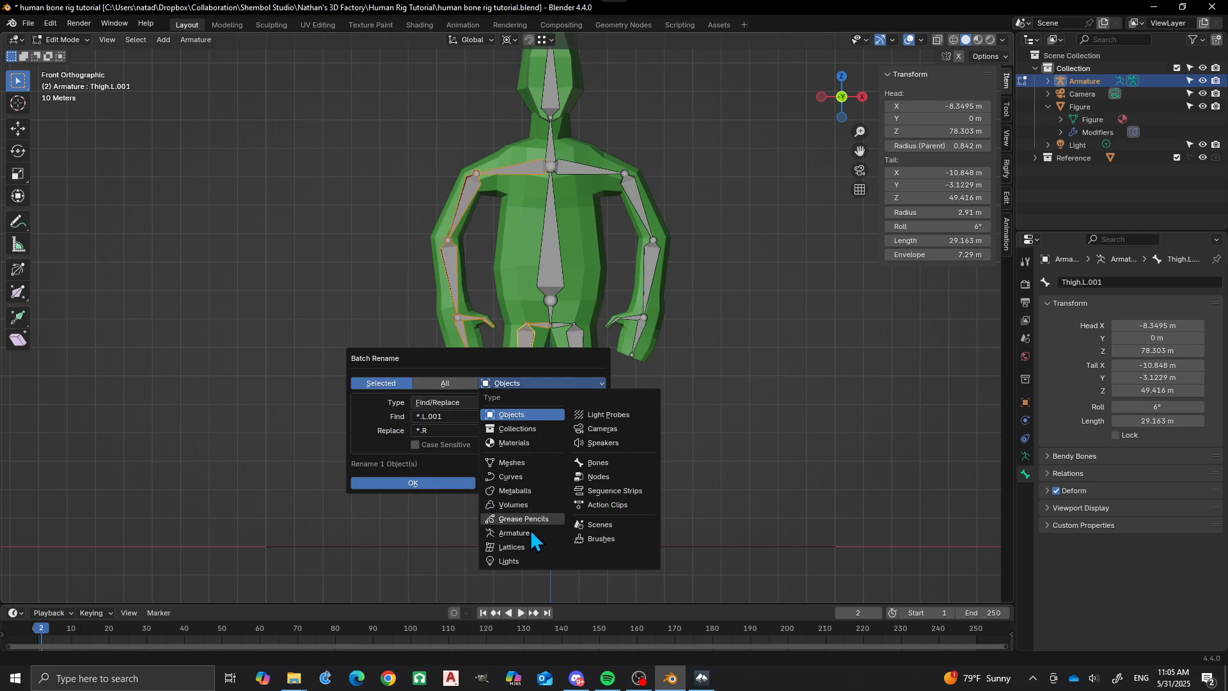
pyautogui.click(601, 462)
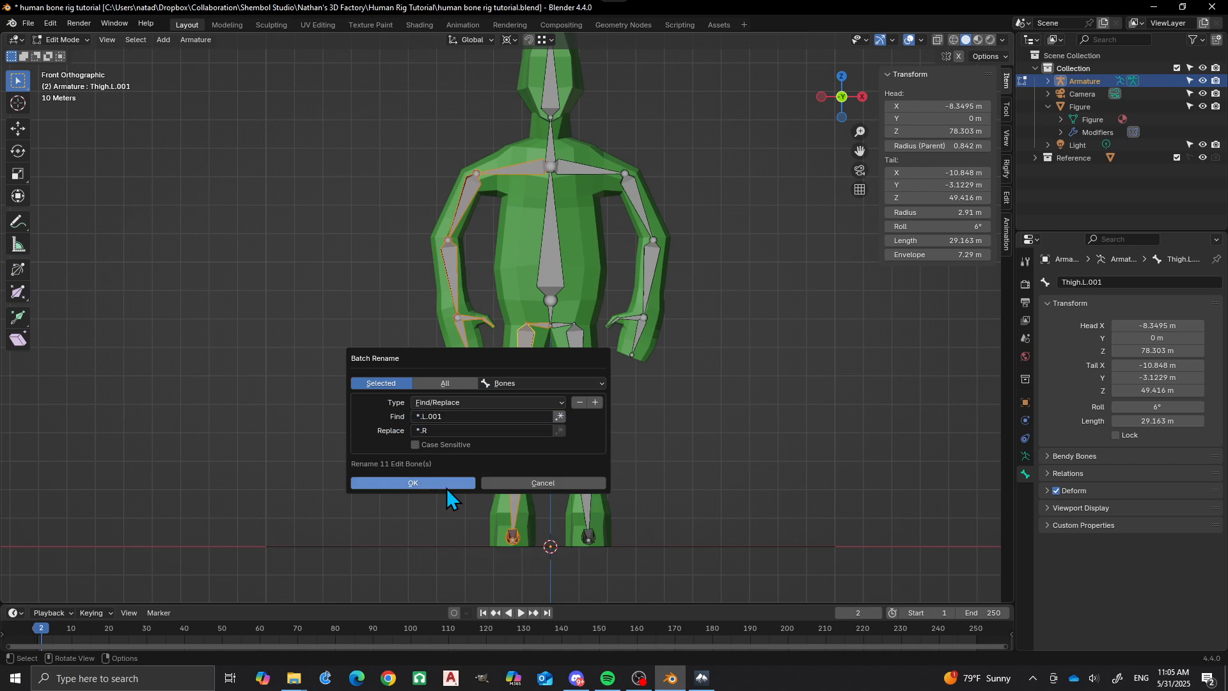
pyautogui.click(413, 483)
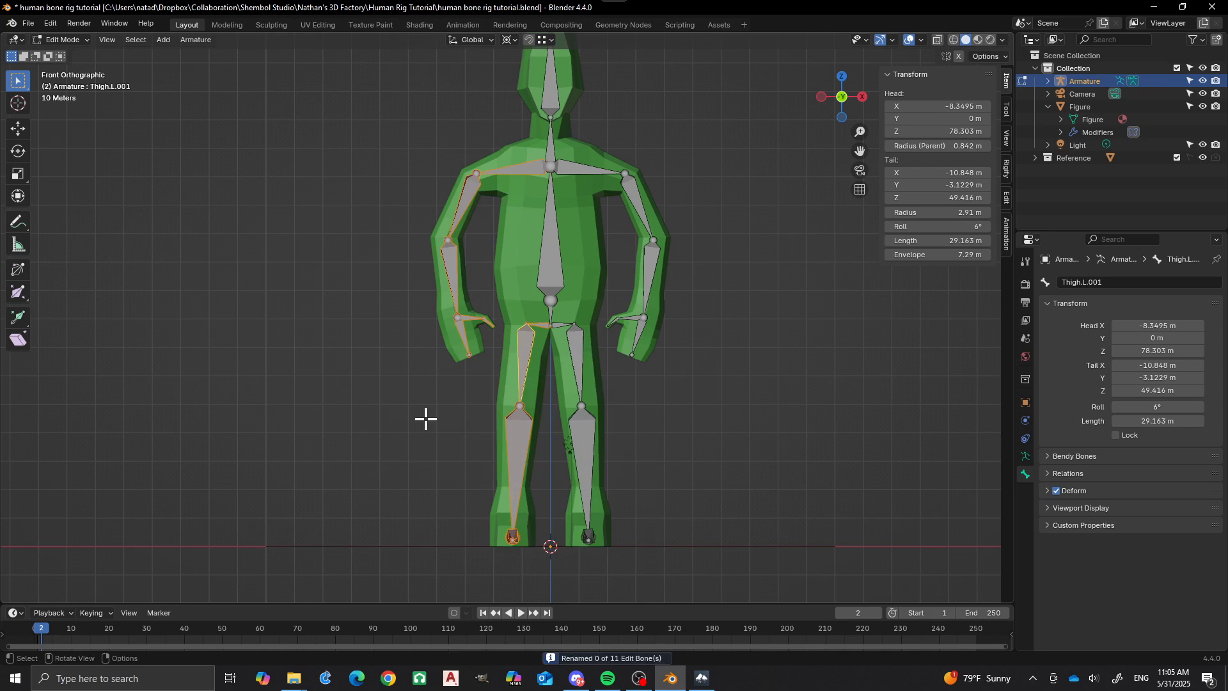
# Select the thigh bone on the figure's right side and check its name
pyautogui.click(521, 350)
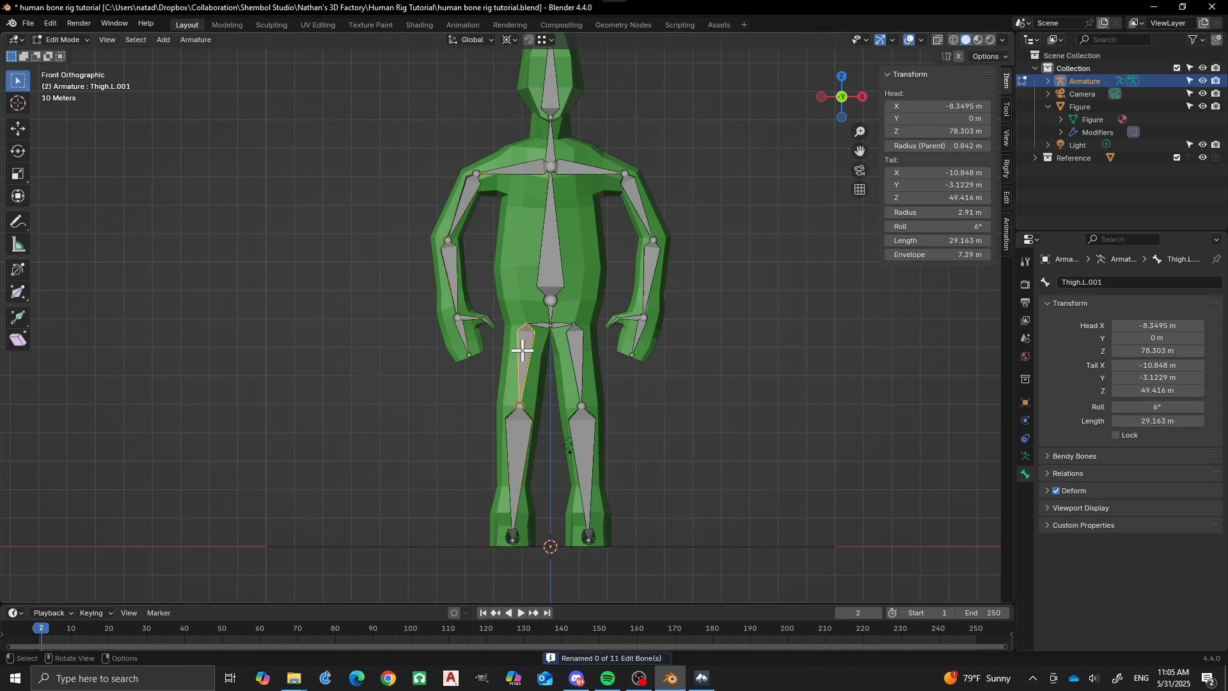
pyautogui.scroll(1, 510, 357)
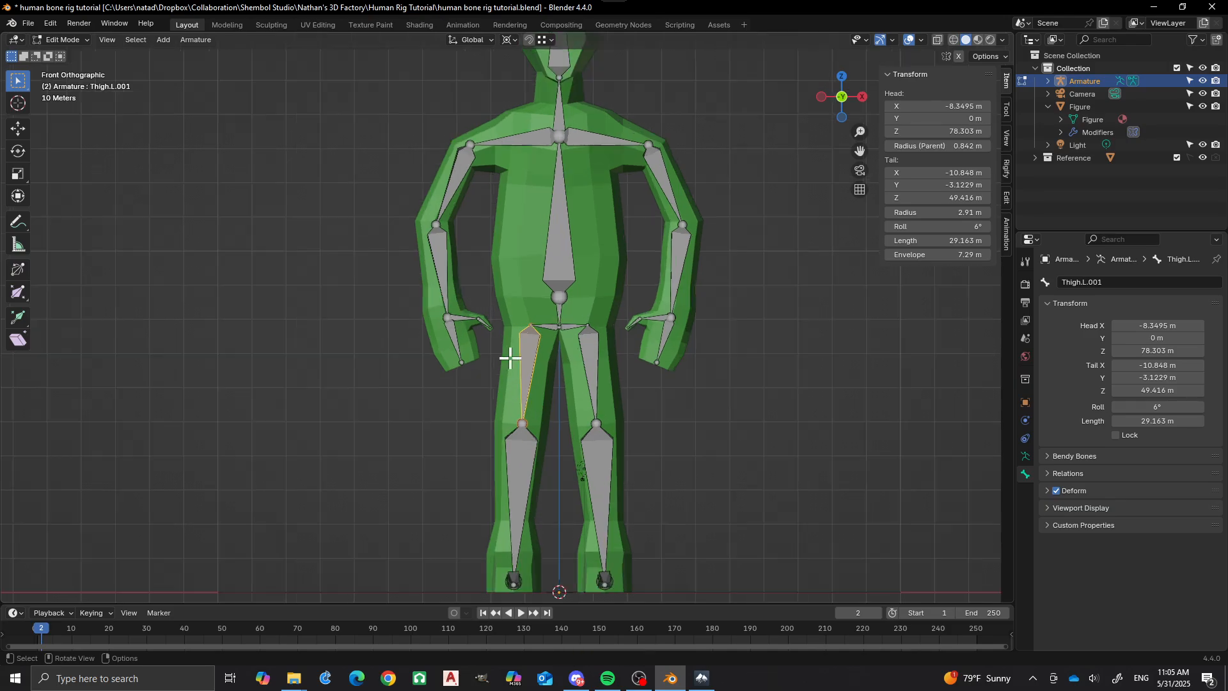
pyautogui.scroll(-4, 510, 358)
pyautogui.scroll(3, 513, 335)
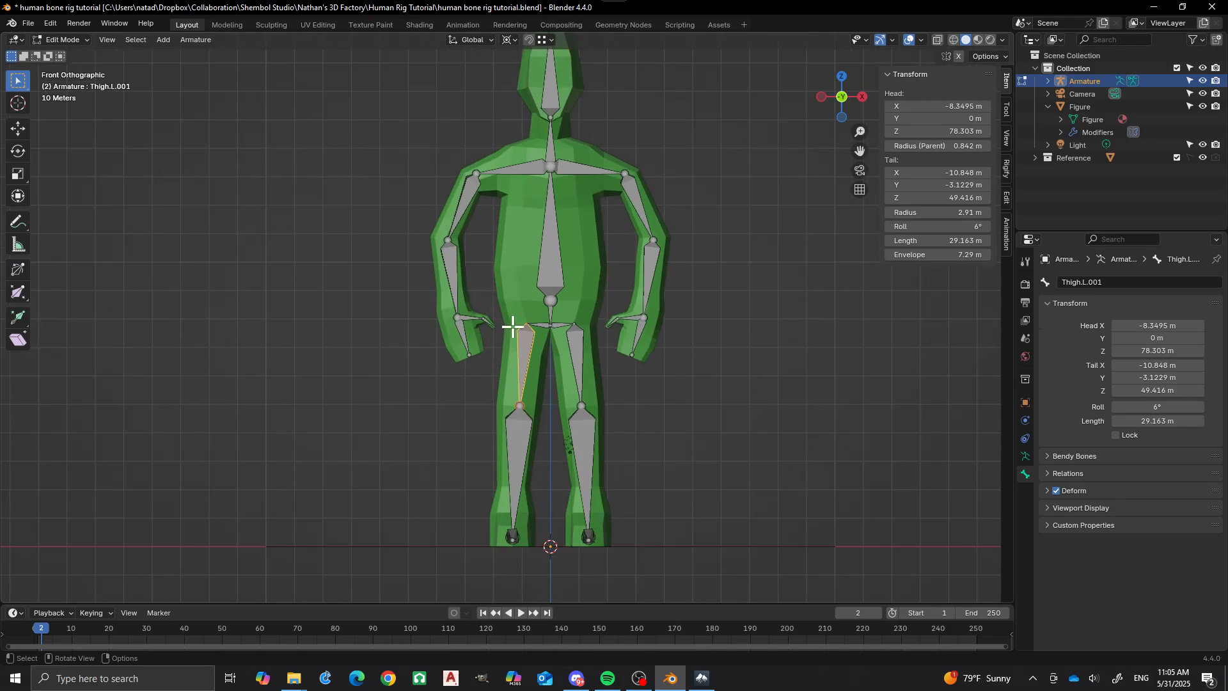
# Try to start a batch rename on the armature in Object Mode, and return to Edit Mode
pyautogui.press('Tab')
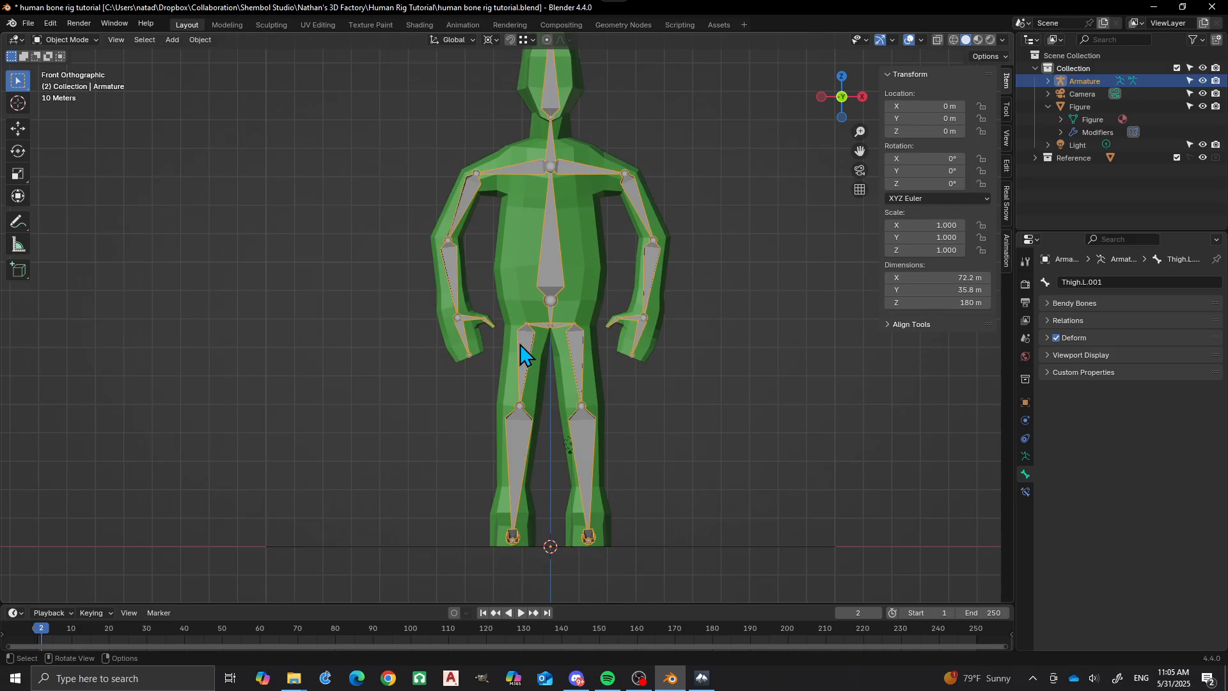
pyautogui.press('F3')
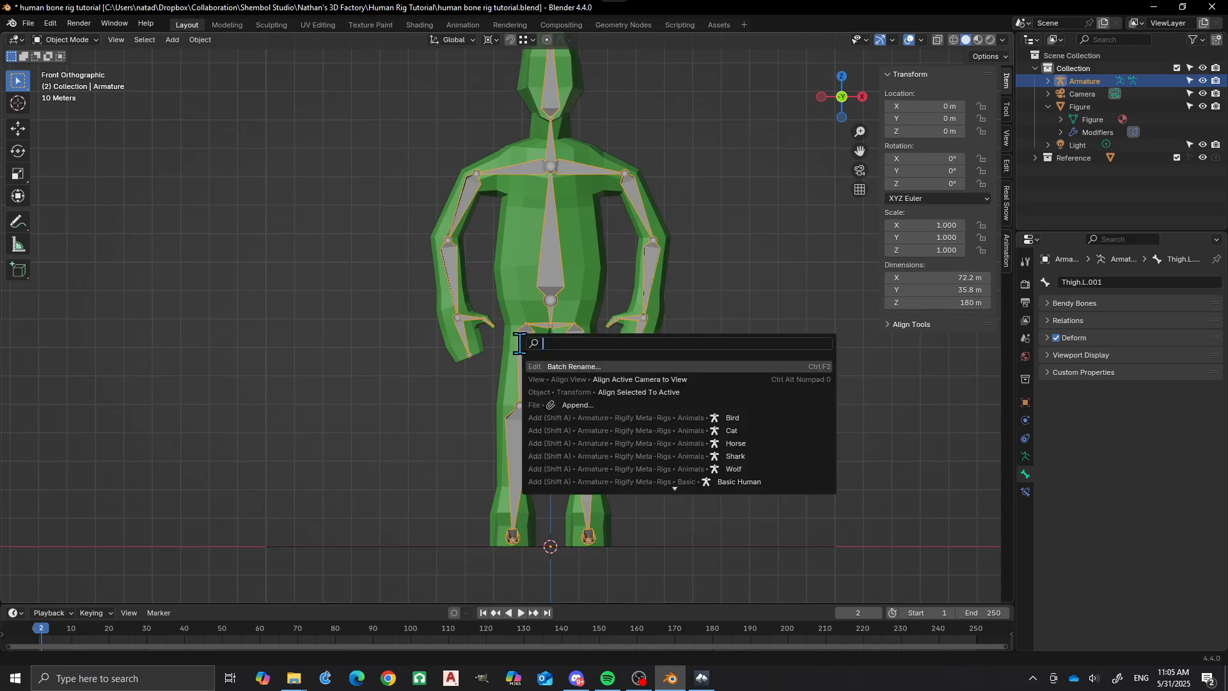
pyautogui.click(575, 366)
pyautogui.press('Escape')
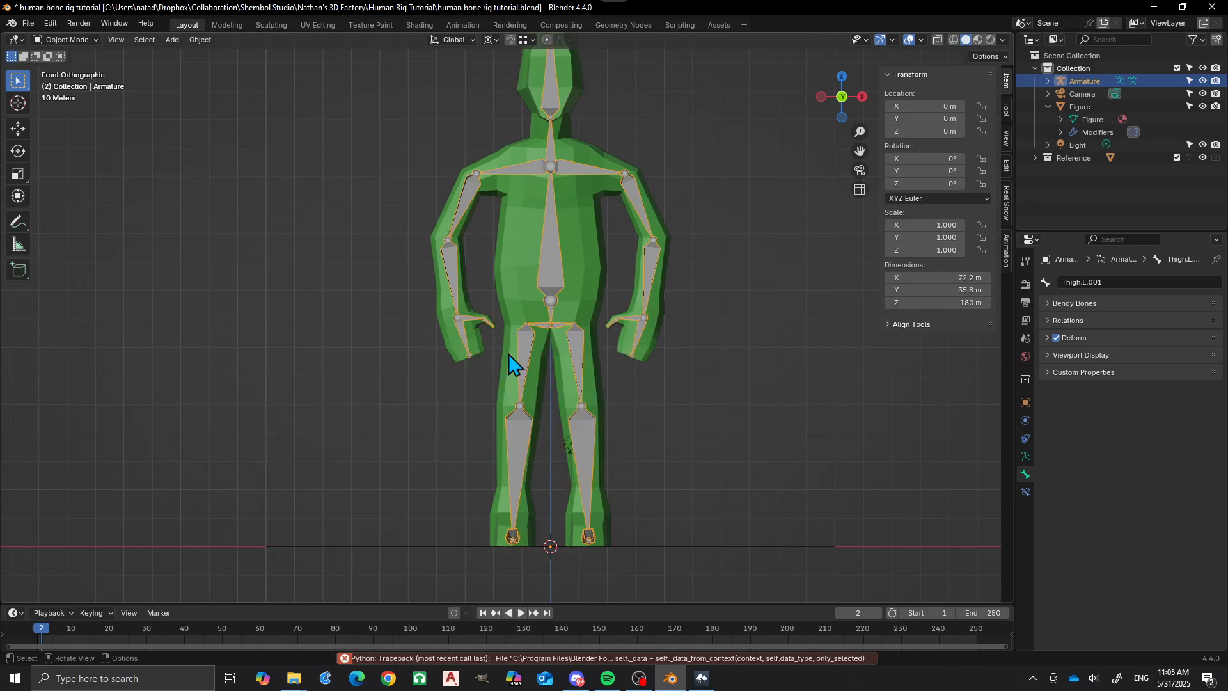
pyautogui.press('Tab')
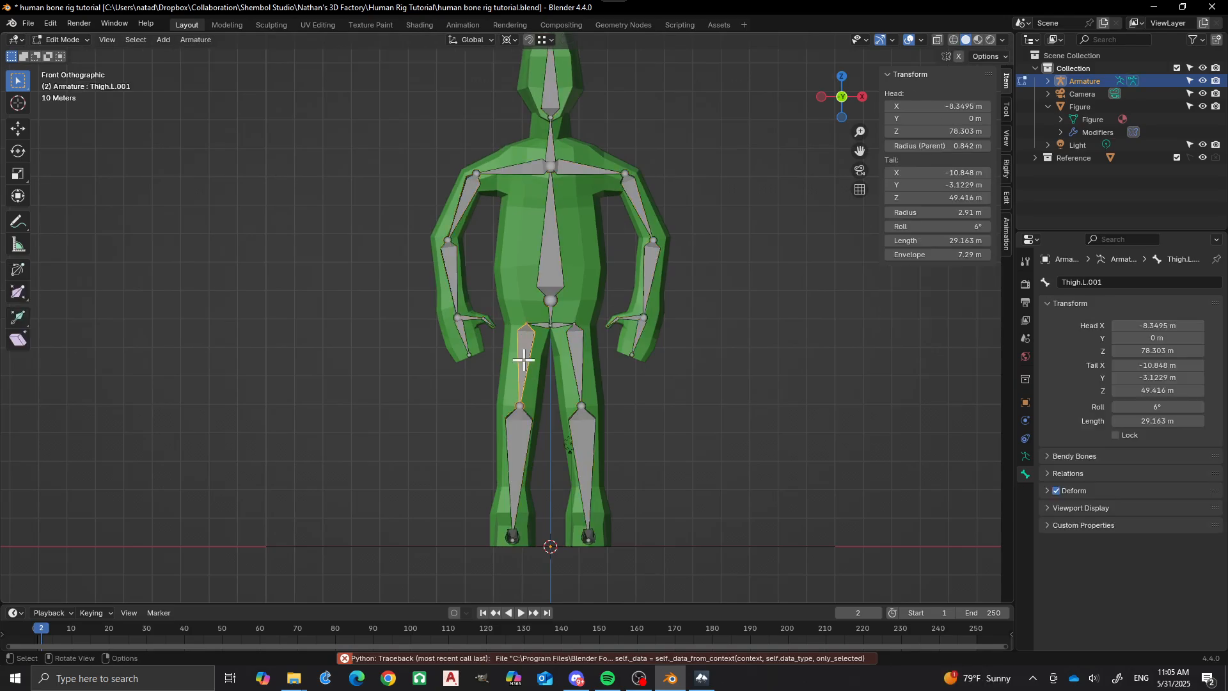
# Try to batch rename all bones of the armature from *.L.001 to *.R, and check the mirrored thigh bone's name
pyautogui.press('a')
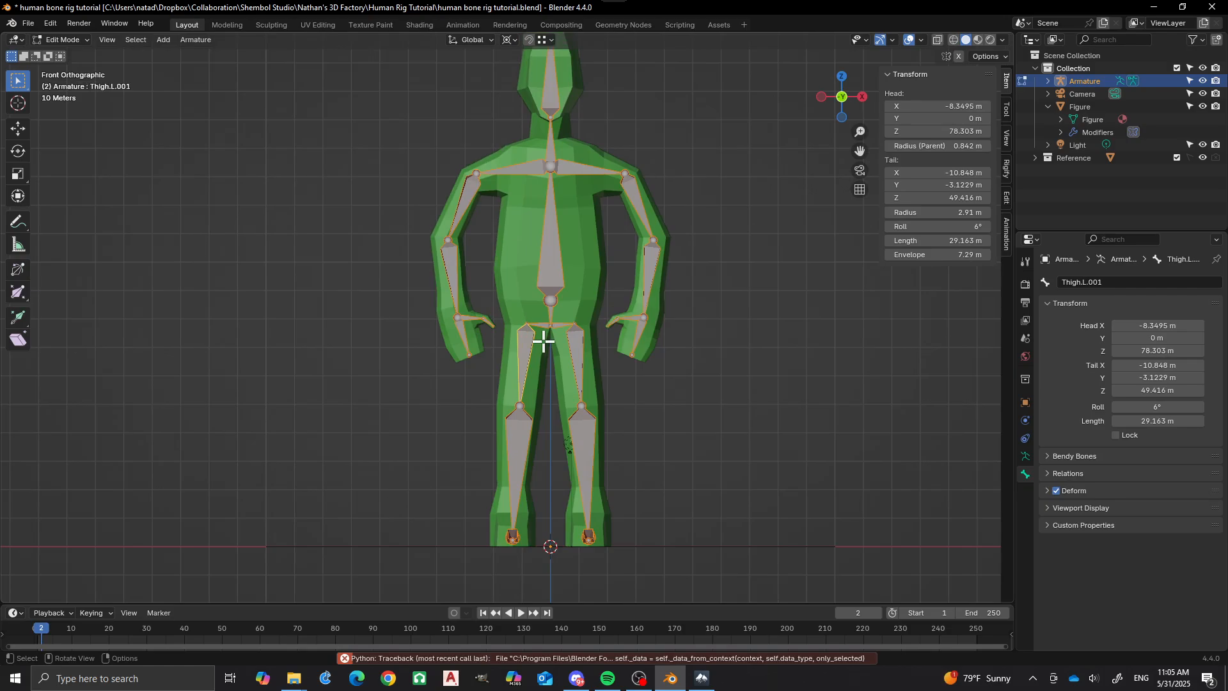
pyautogui.press('F3')
pyautogui.press('Return')
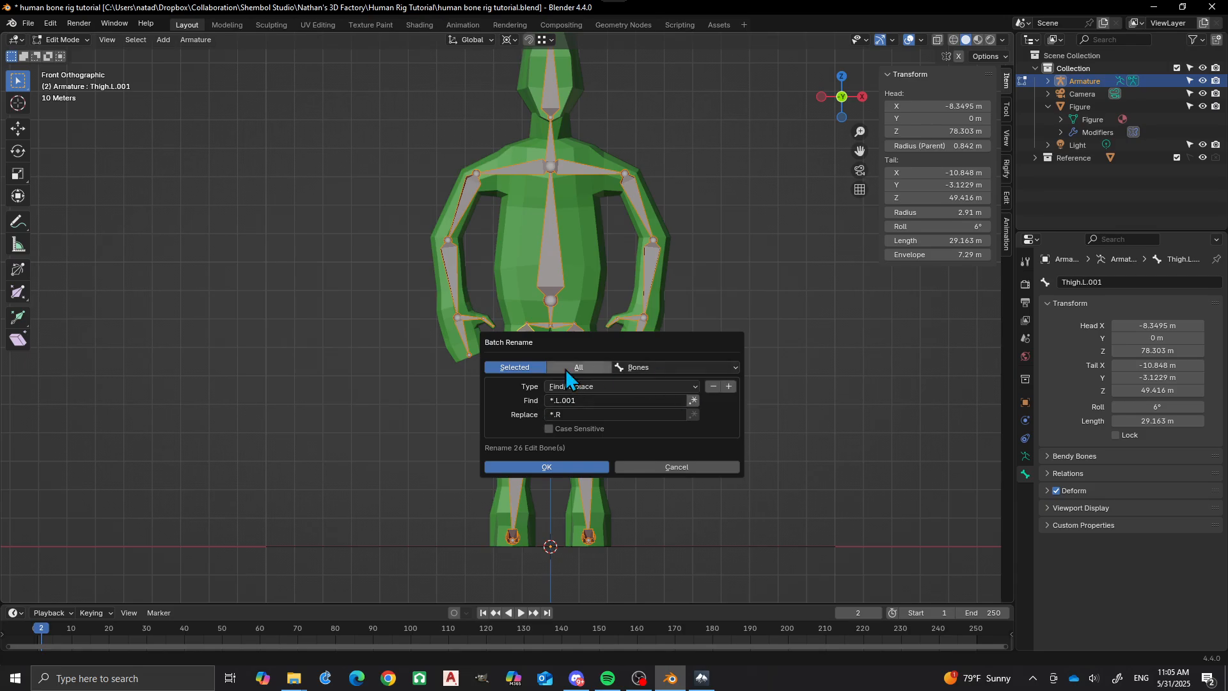
pyautogui.click(655, 368)
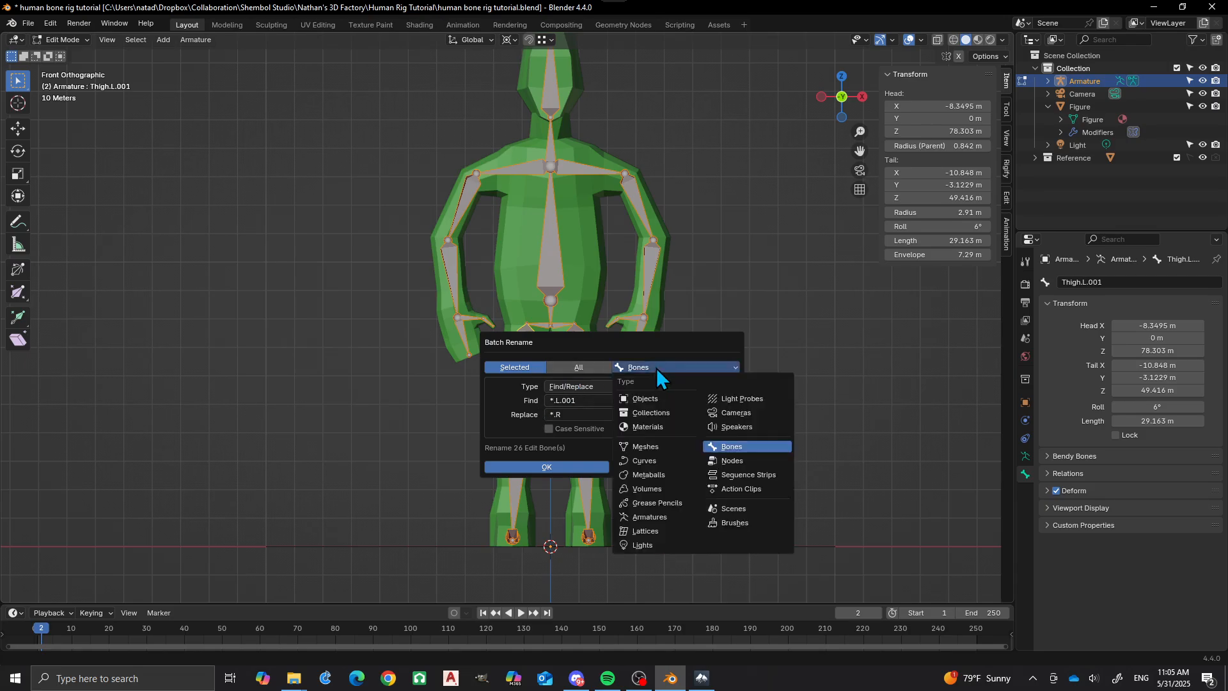
pyautogui.click(571, 470)
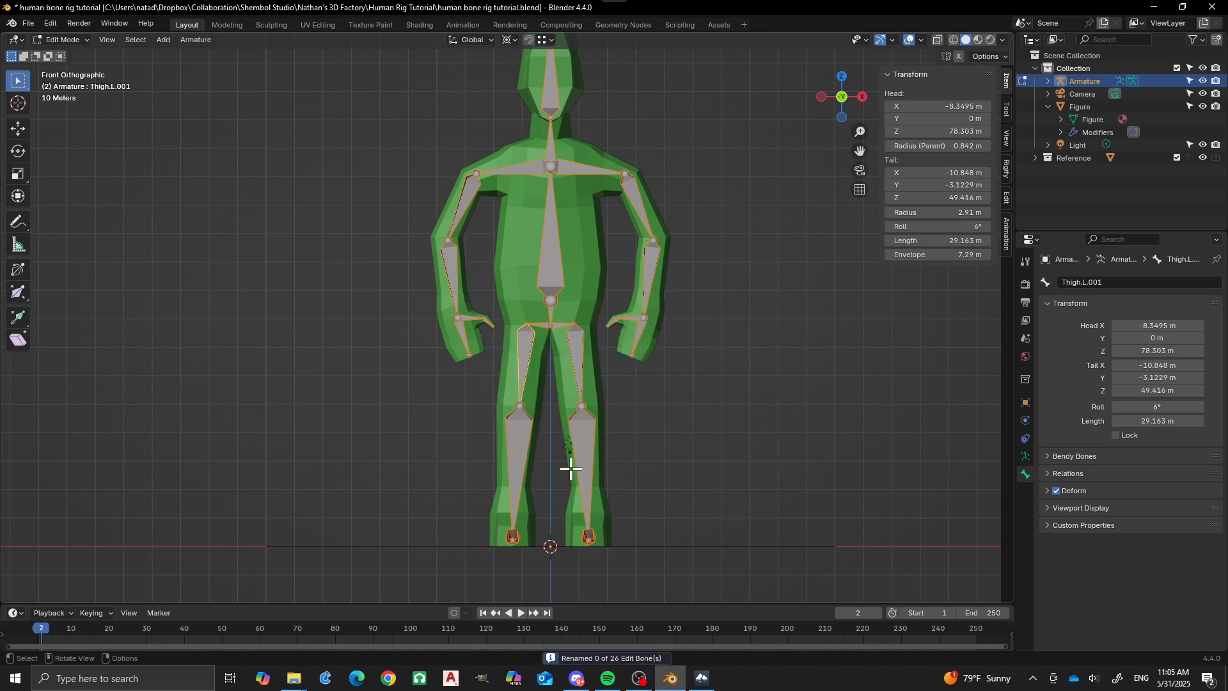
pyautogui.click(527, 378)
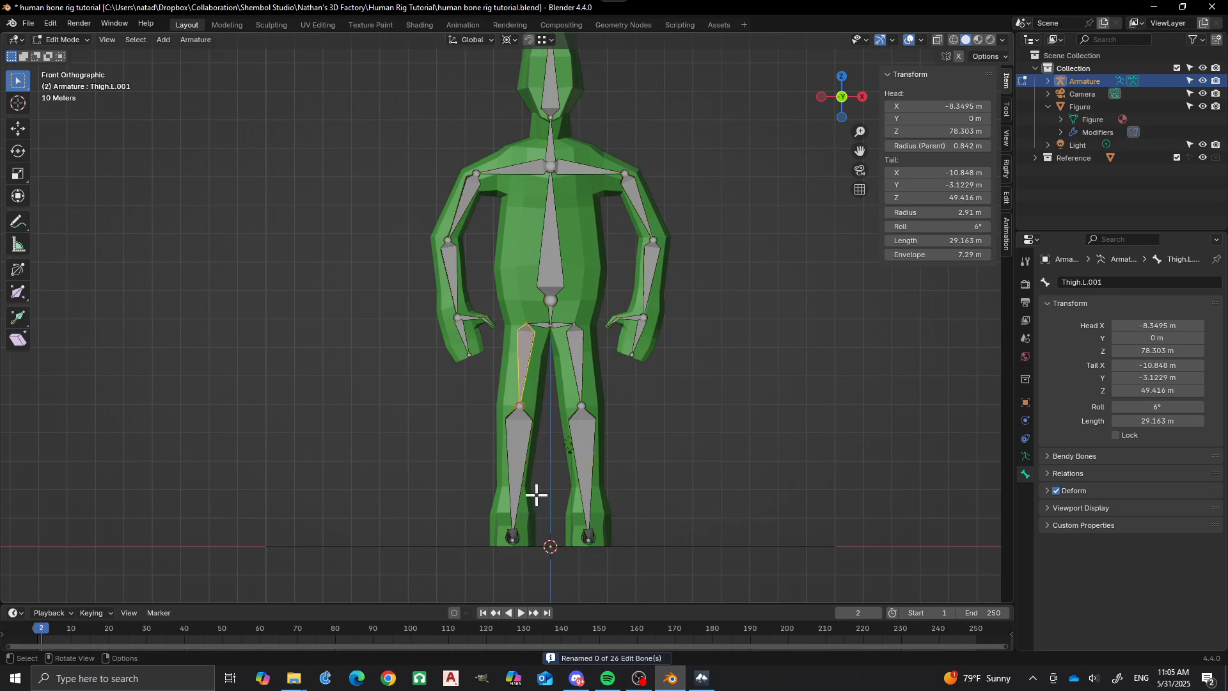
# Reselect the mirrored right-side bones from the hip to the foot and along the whole arm, with Shin.L.001 active
pyautogui.scroll(2, 518, 342)
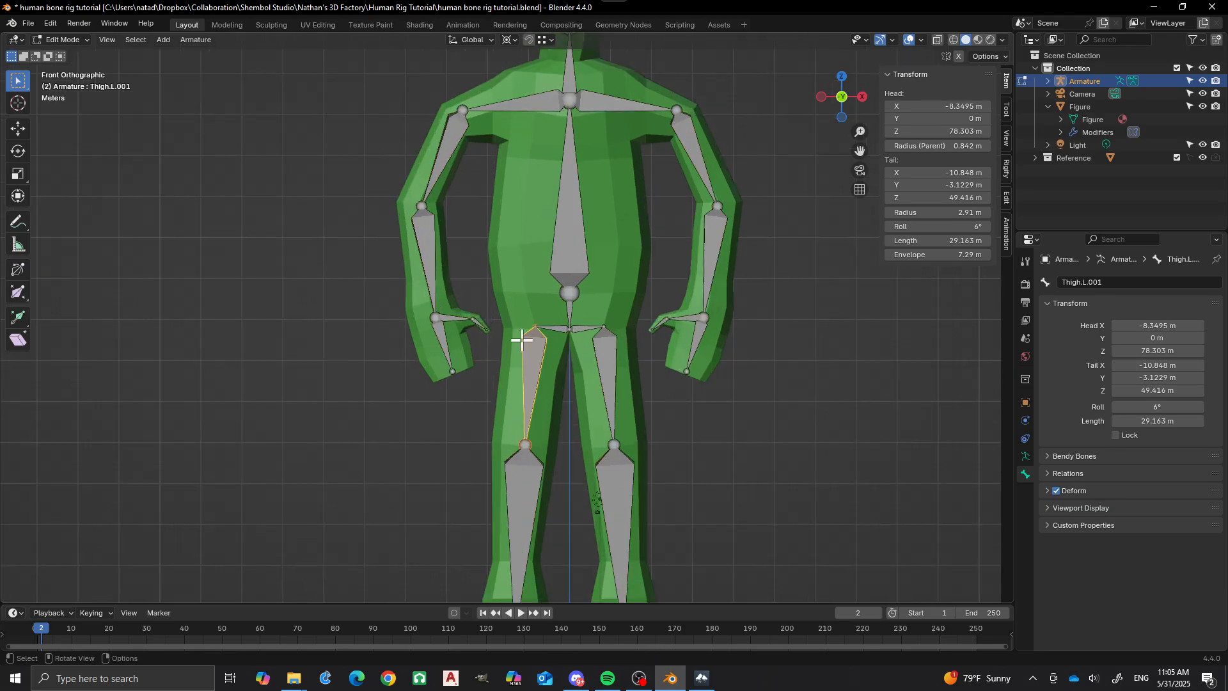
pyautogui.click(557, 329)
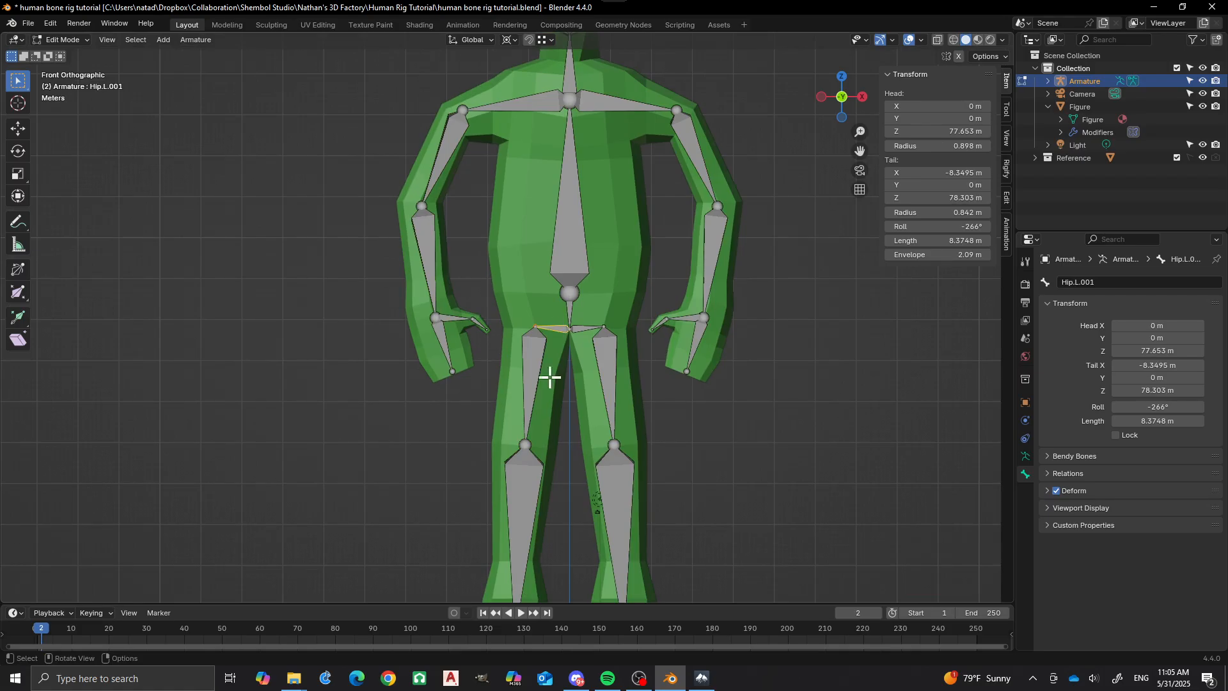
pyautogui.keyDown('shift'); pyautogui.click(544, 419); pyautogui.keyUp('shift')
pyautogui.keyDown('shift'); pyautogui.click(541, 486); pyautogui.keyUp('shift')
pyautogui.scroll(-2, 536, 473)
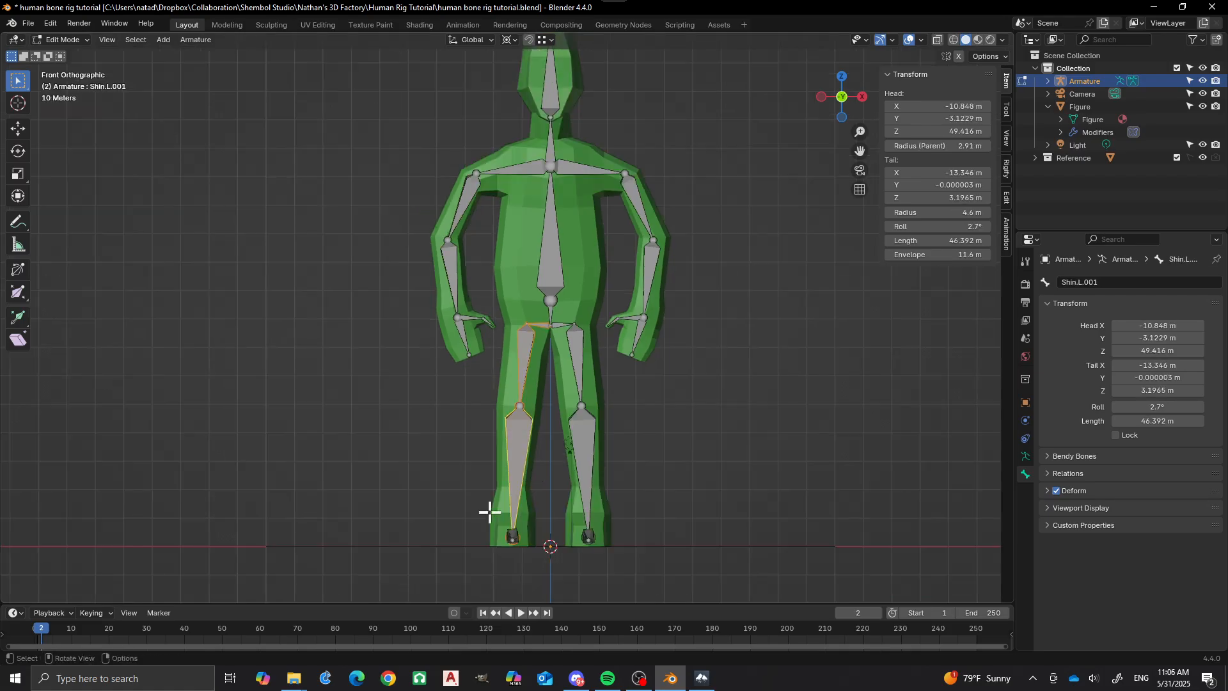
pyautogui.press('c')
pyautogui.click(512, 529)
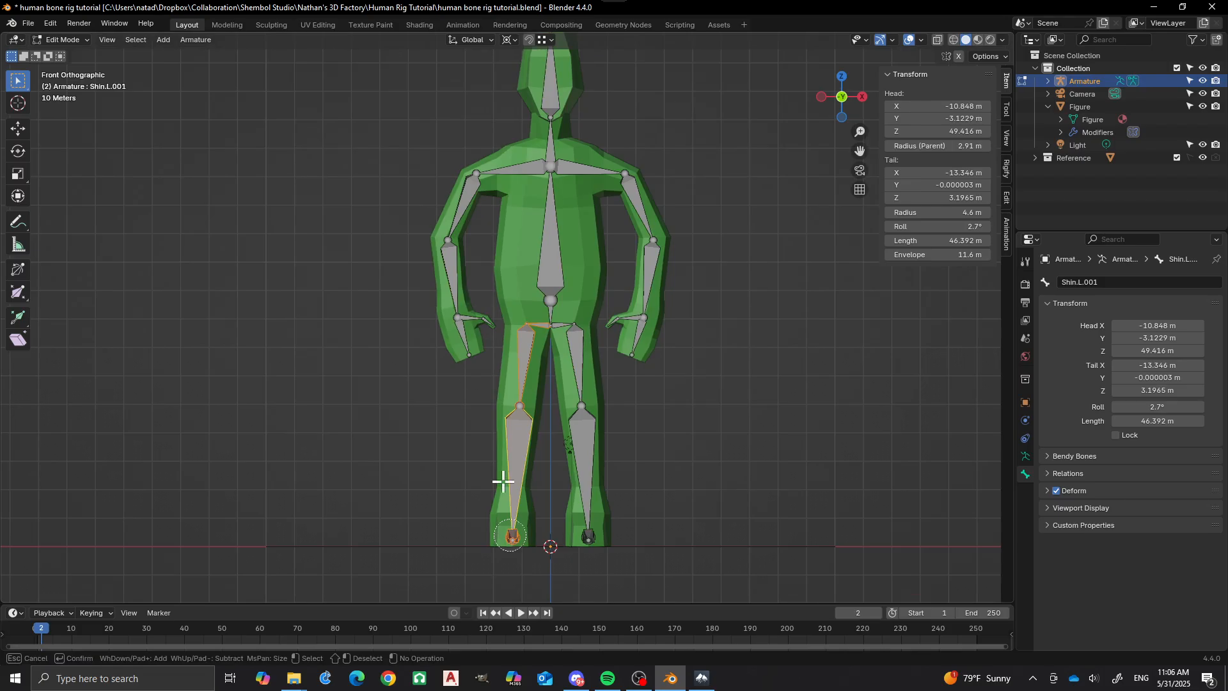
pyautogui.moveTo(470, 309)
pyautogui.mouseDown()
pyautogui.moveTo(466, 320)
pyautogui.moveTo(489, 173)
pyautogui.moveTo(491, 271)
pyautogui.mouseUp()
pyautogui.press('Escape')
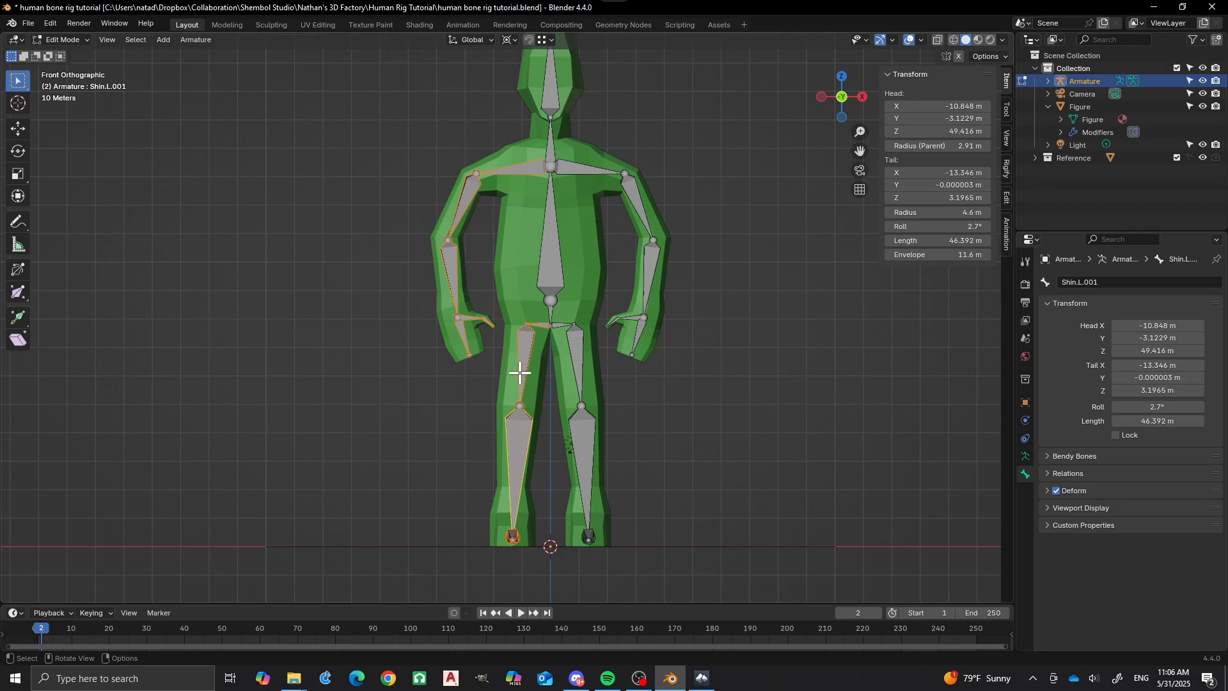
# Retry the Bones batch rename from *.L.001 to *.R on the reselected bones with regular expressions off, and switch to Object Mode
pyautogui.press('F3')
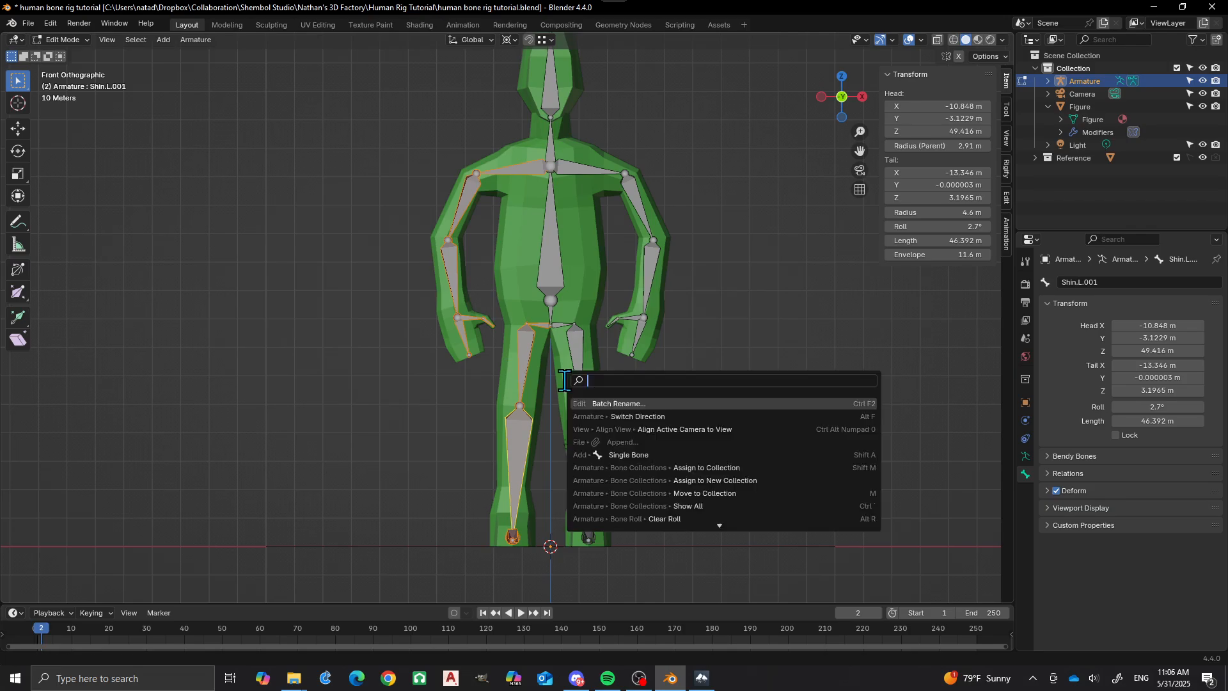
pyautogui.write('ba')
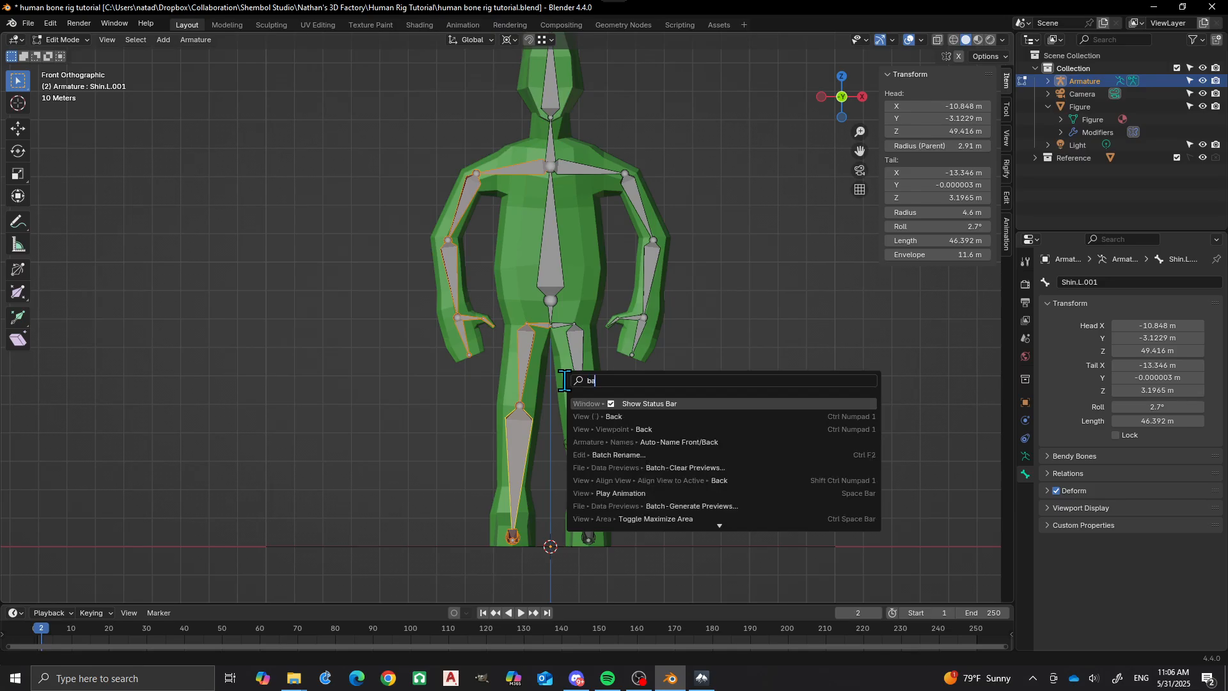
pyautogui.write('tch rename')
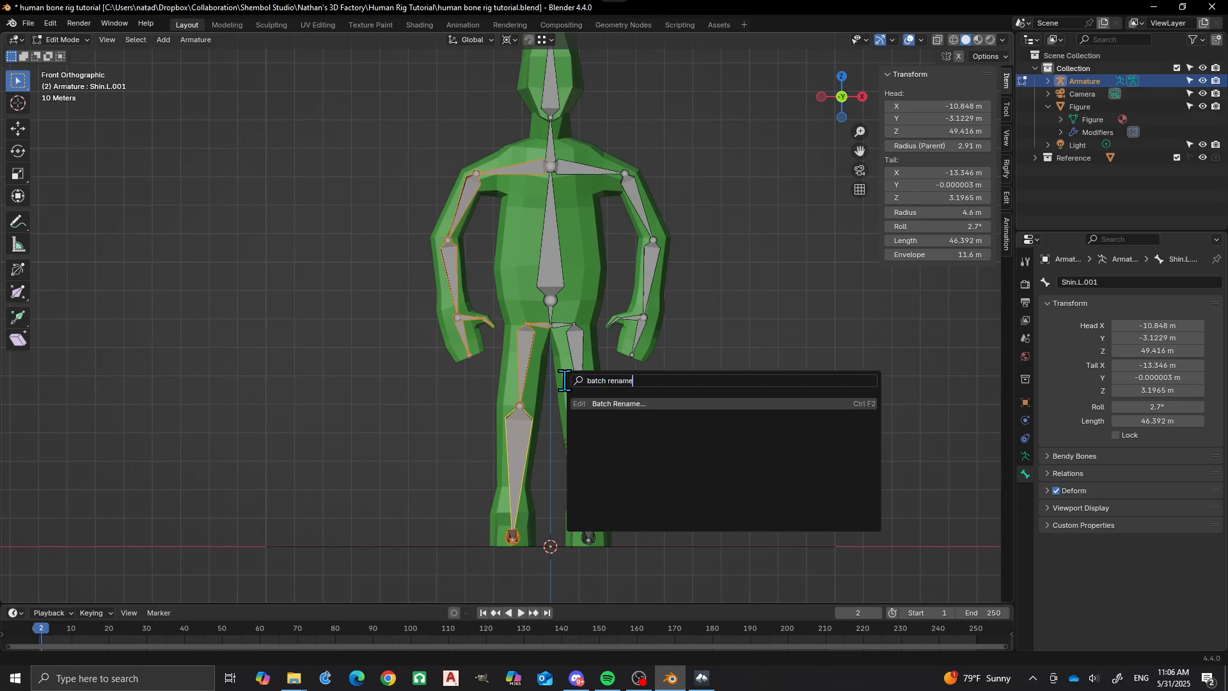
pyautogui.press('Return')
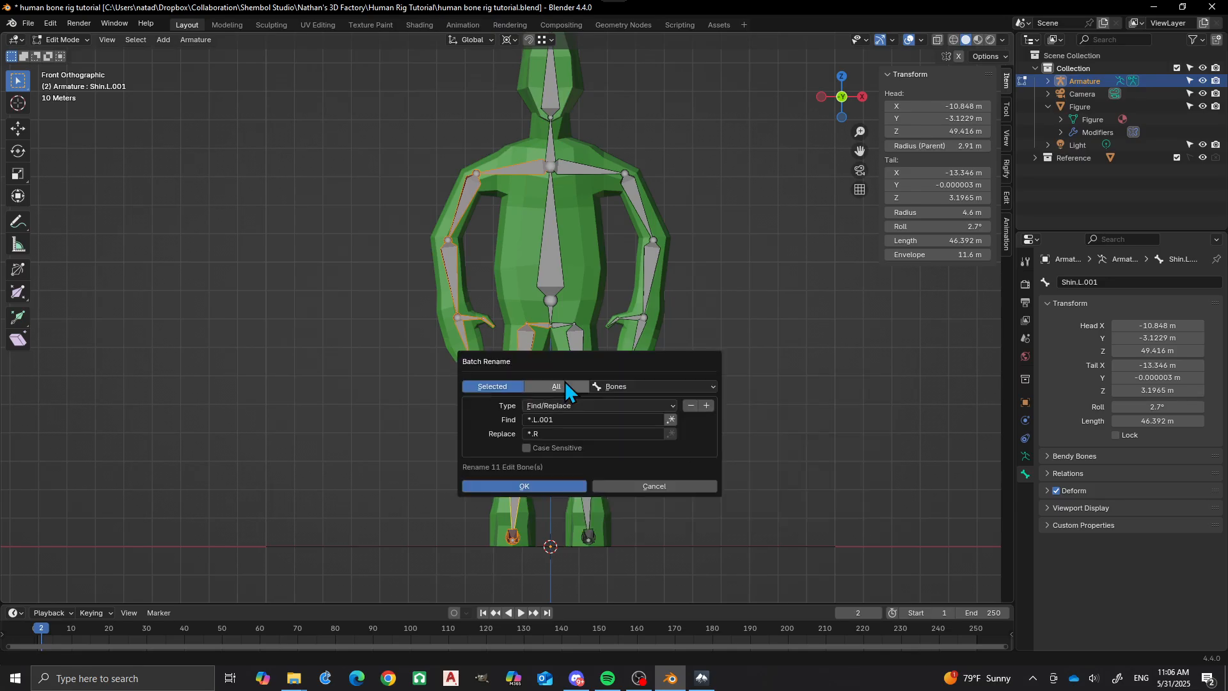
pyautogui.click(670, 419)
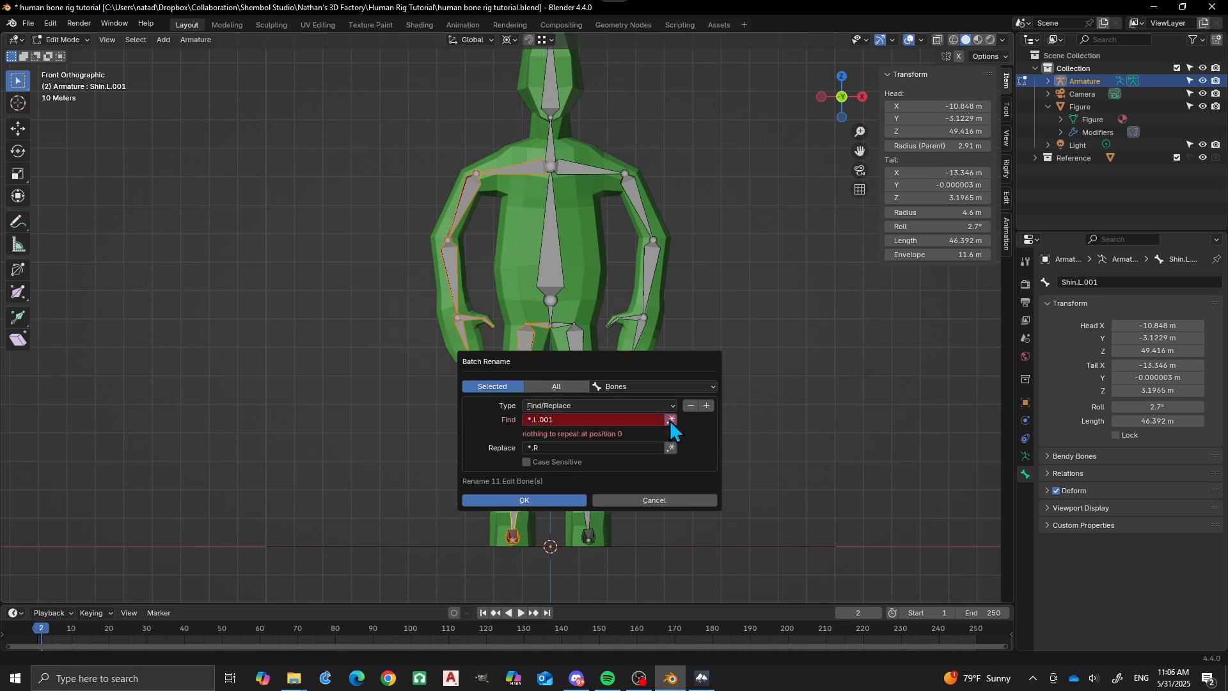
pyautogui.click(670, 420)
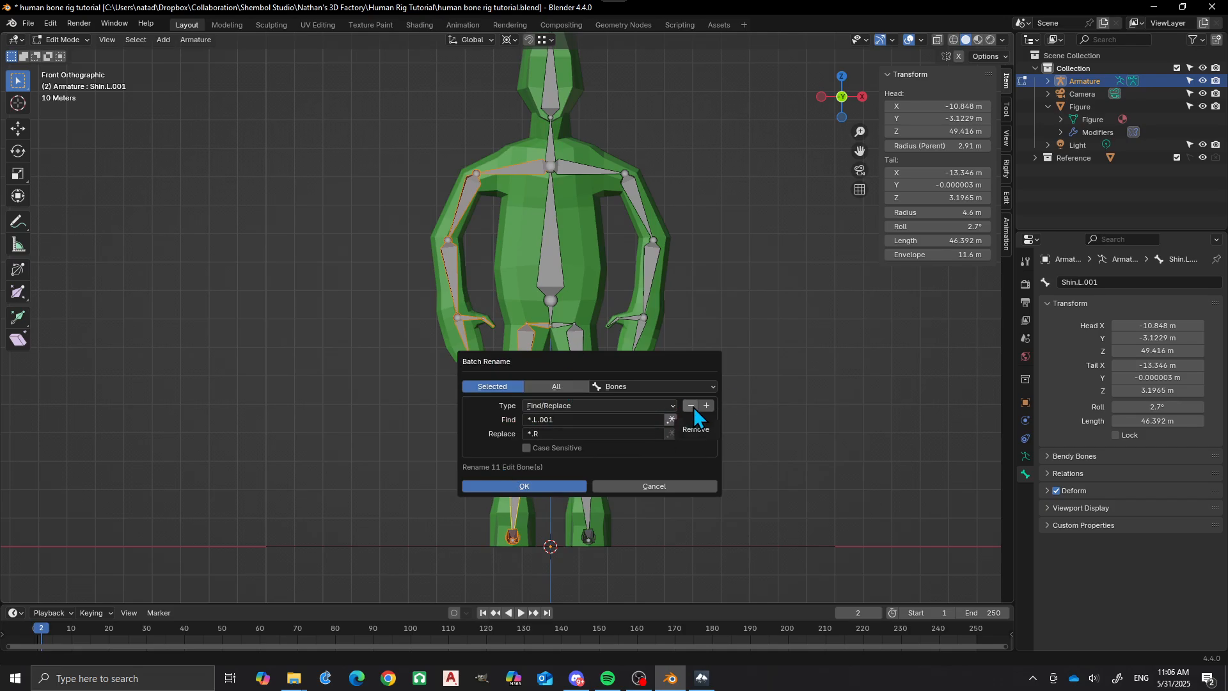
pyautogui.click(669, 405)
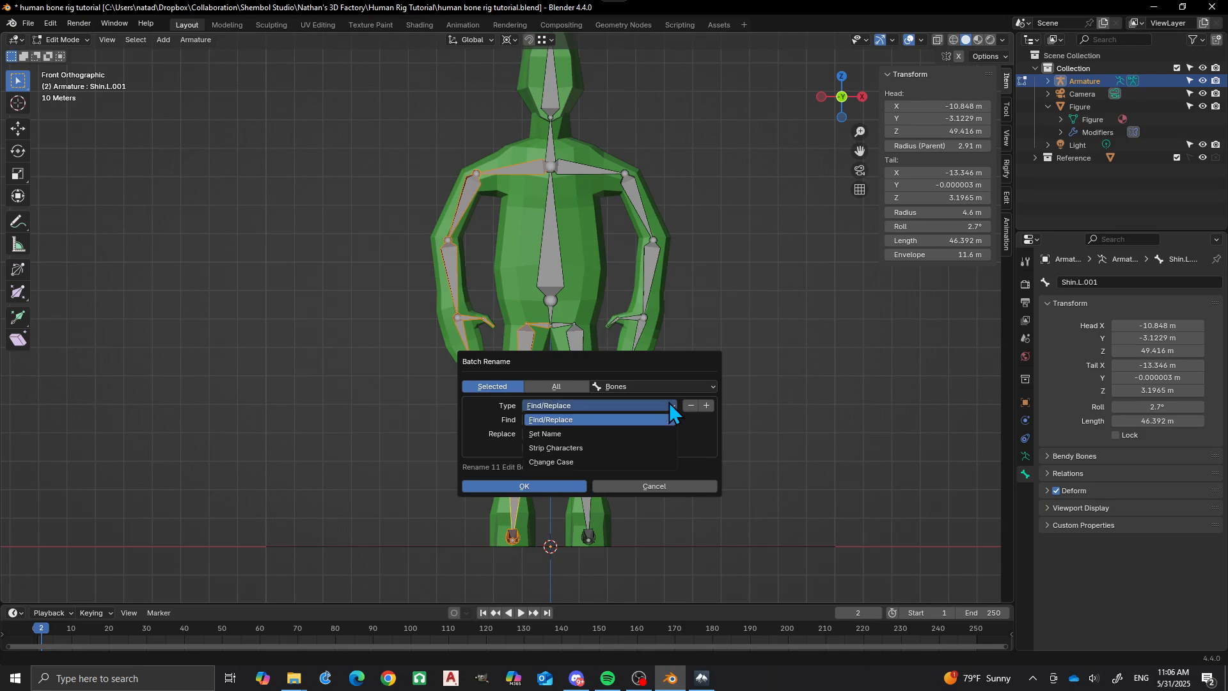
pyautogui.click(669, 401)
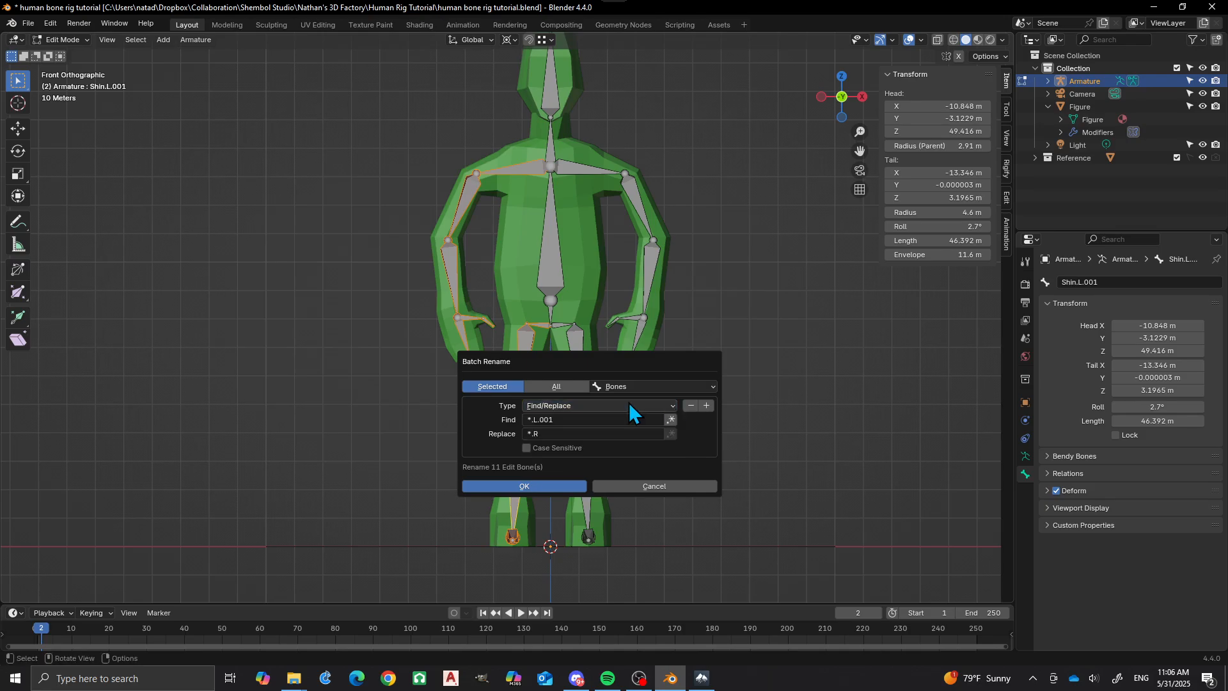
pyautogui.click(642, 385)
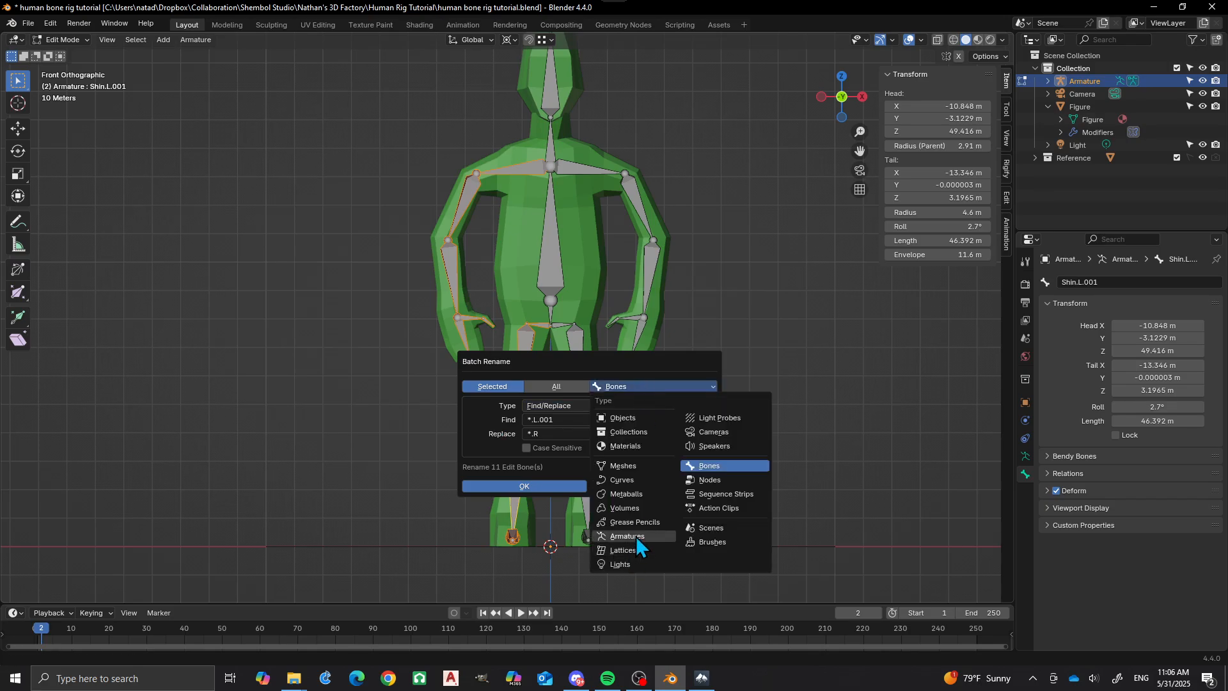
pyautogui.click(710, 466)
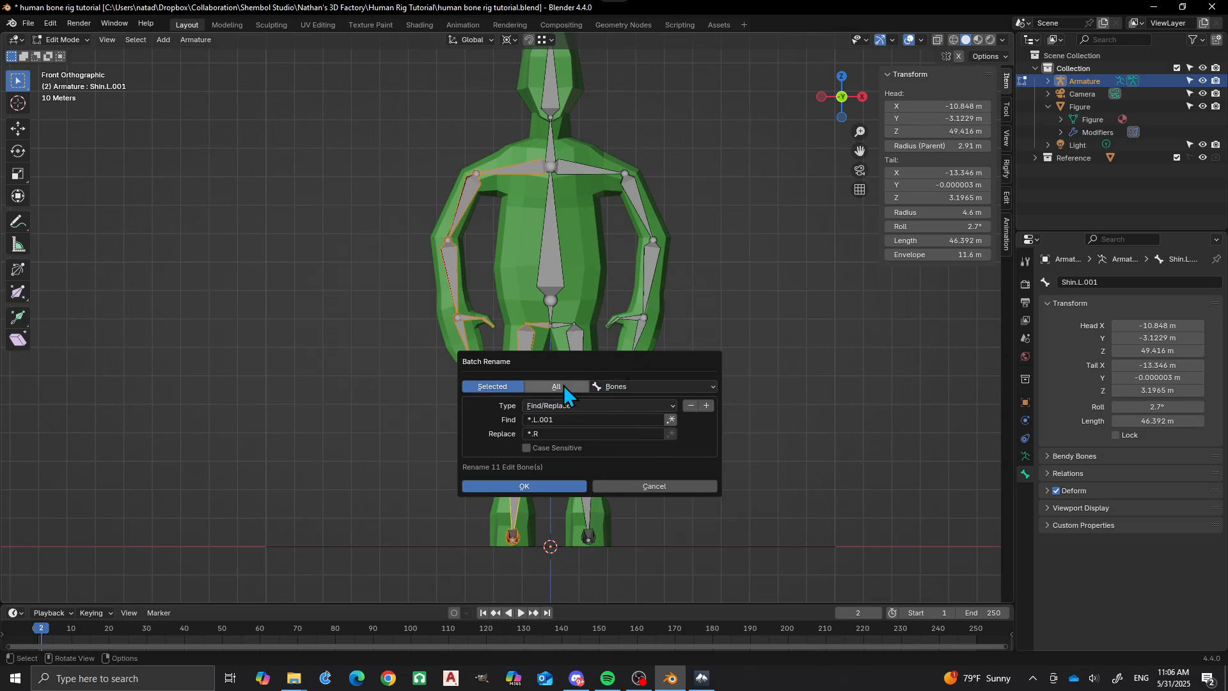
pyautogui.click(525, 486)
pyautogui.press('Tab')
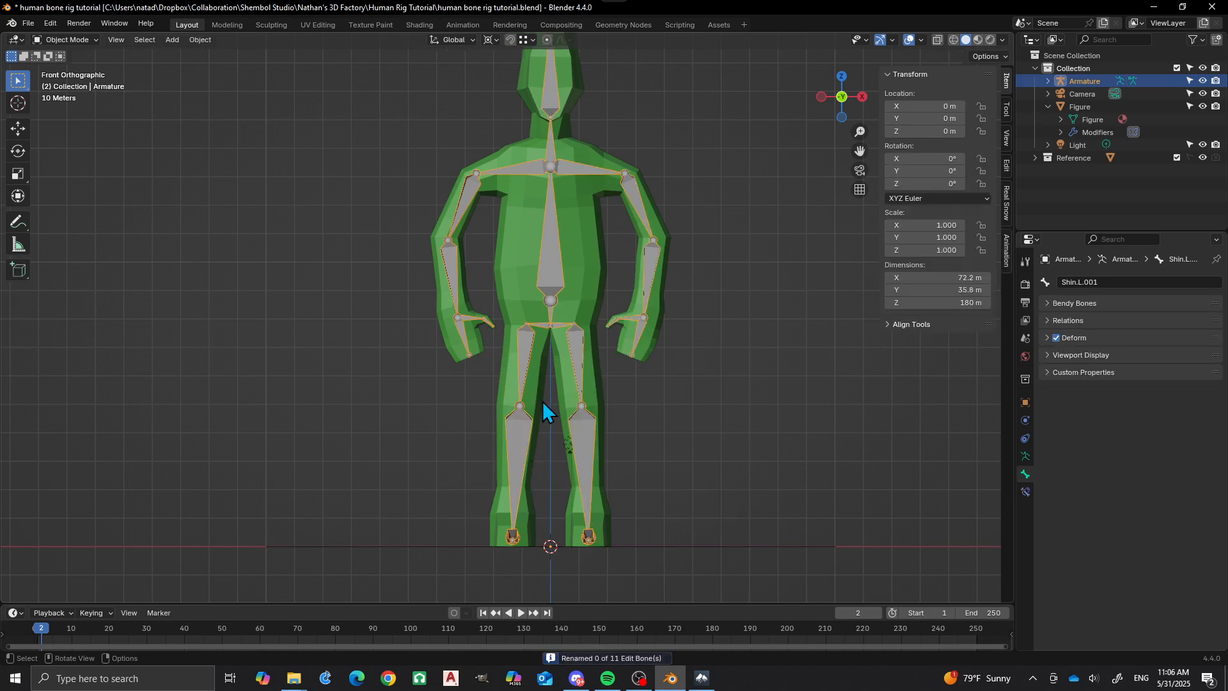
# Switch the armature to Pose Mode and try the Bones batch rename from *.L.001 to *.R on the selected bones
pyautogui.hotkey('ctrl', 'Tab')
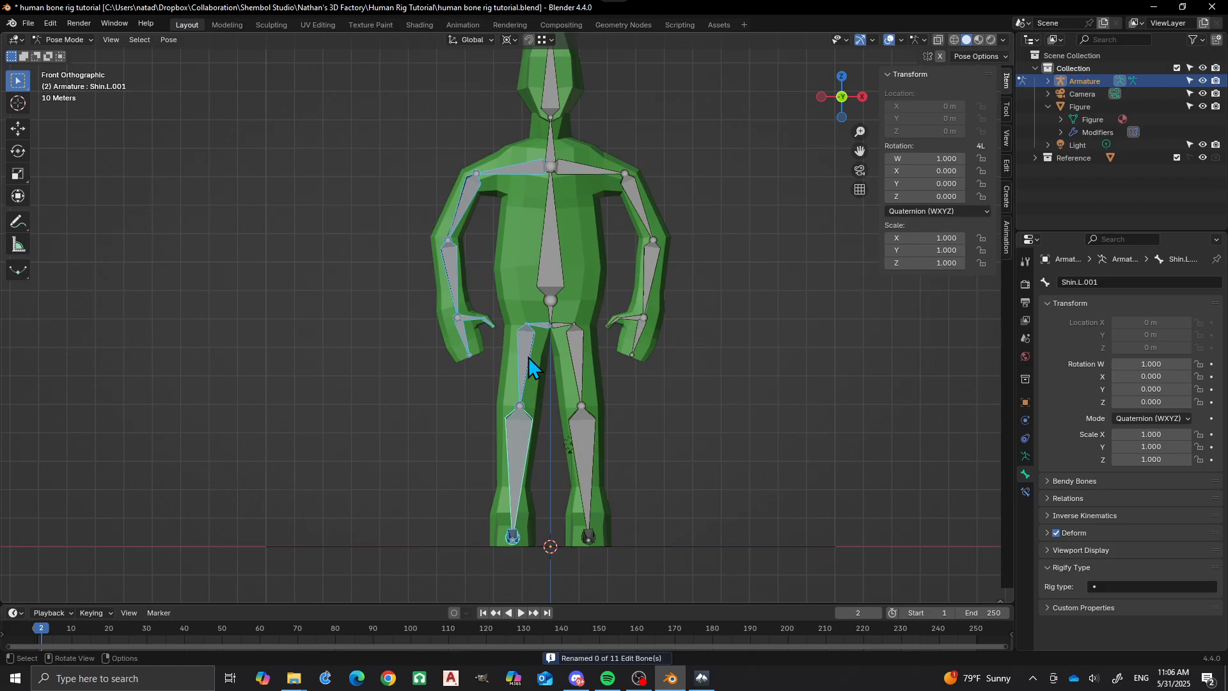
pyautogui.press('F3')
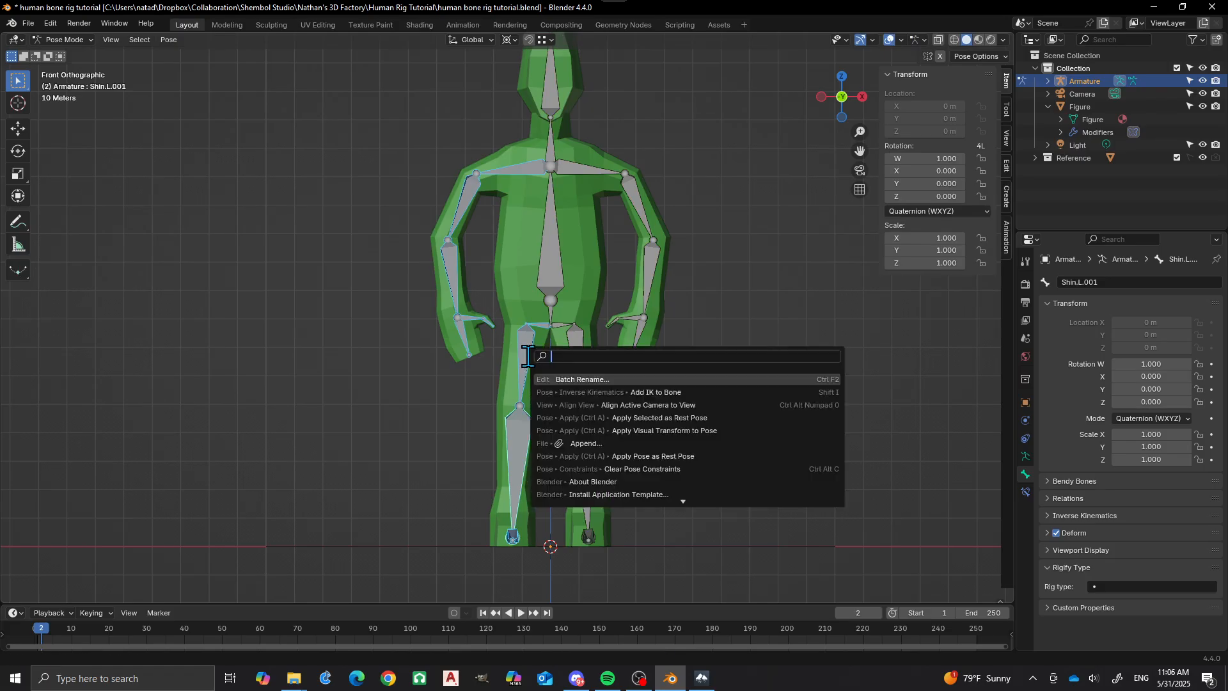
pyautogui.click(572, 378)
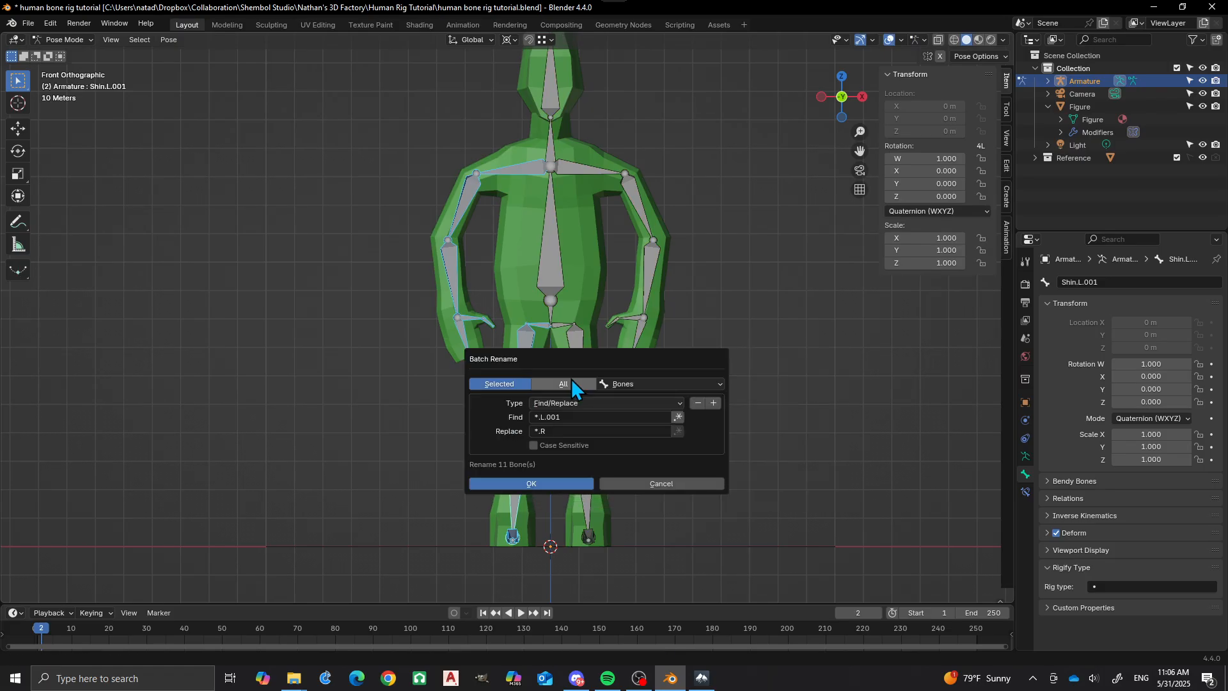
pyautogui.click(531, 484)
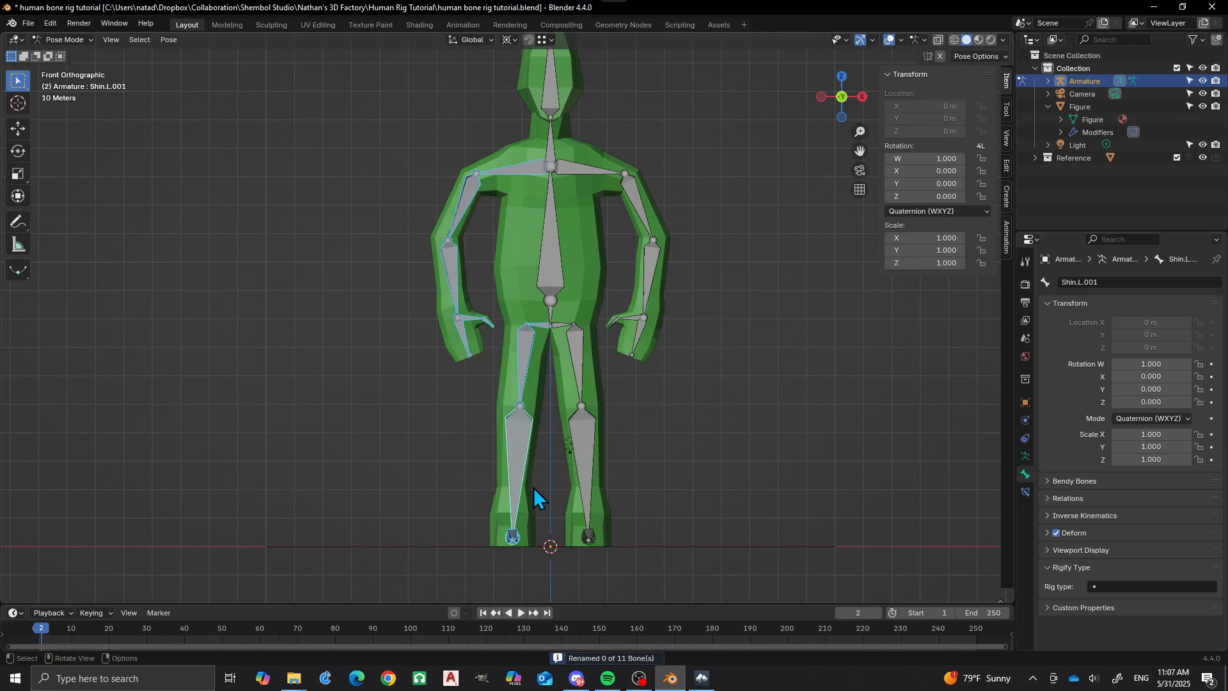
# Select the mirrored shoulder bone and inspect the exact text of its name without editing it
pyautogui.scroll(3, 534, 320)
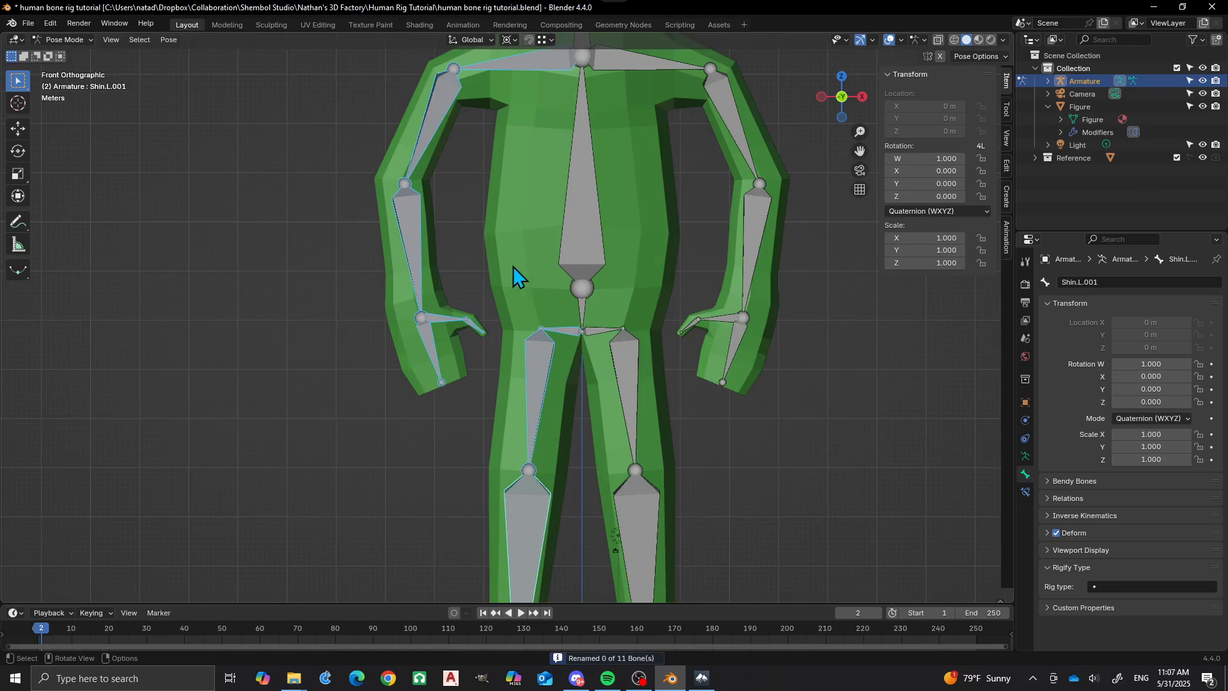
pyautogui.keyDown('shift'); pyautogui.moveTo(513, 266); pyautogui.dragTo(506, 343, button='middle'); pyautogui.keyUp('shift')
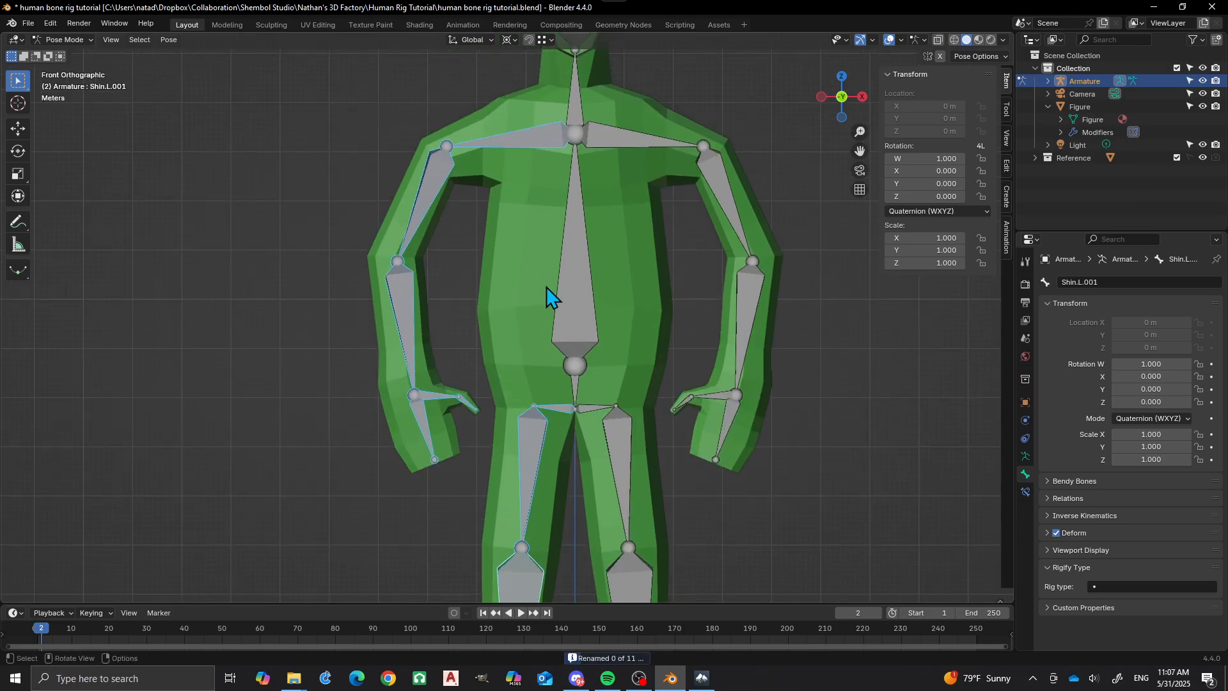
pyautogui.scroll(-2, 552, 216)
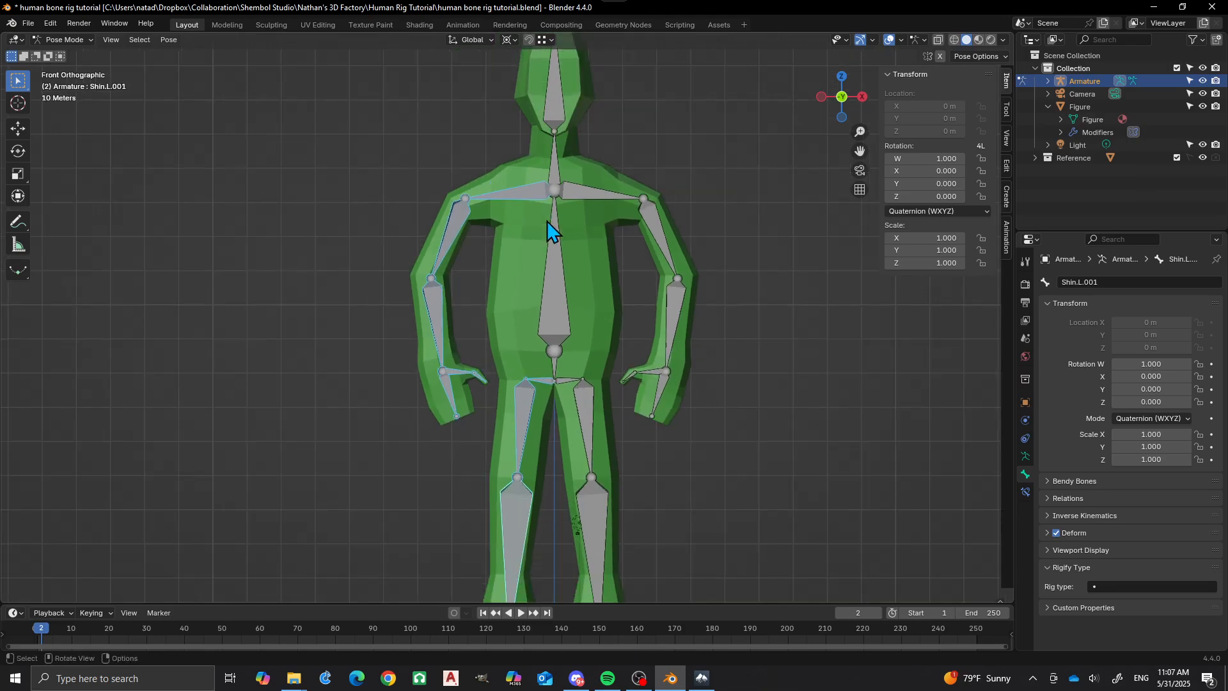
pyautogui.click(520, 195)
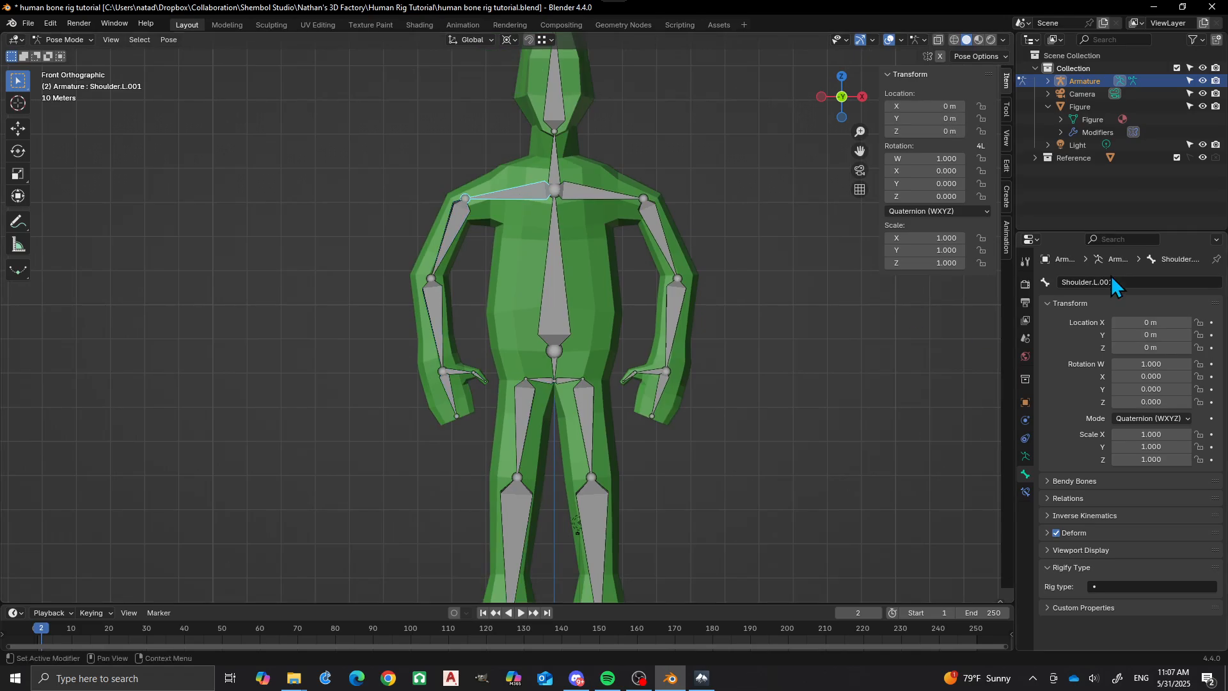
pyautogui.click(1129, 283)
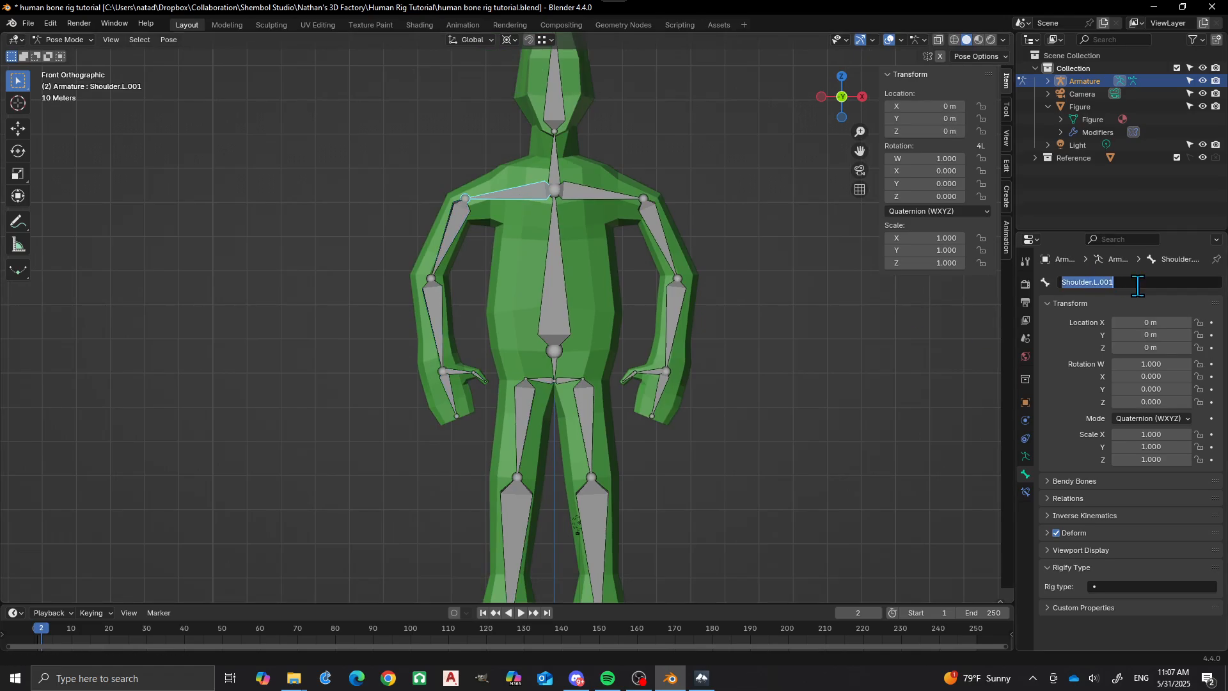
pyautogui.click(1138, 286)
pyautogui.moveTo(1124, 287); pyautogui.dragTo(1097, 286)
pyautogui.click(1096, 286)
pyautogui.click(1124, 283)
pyautogui.click(1169, 289)
pyautogui.click(839, 278)
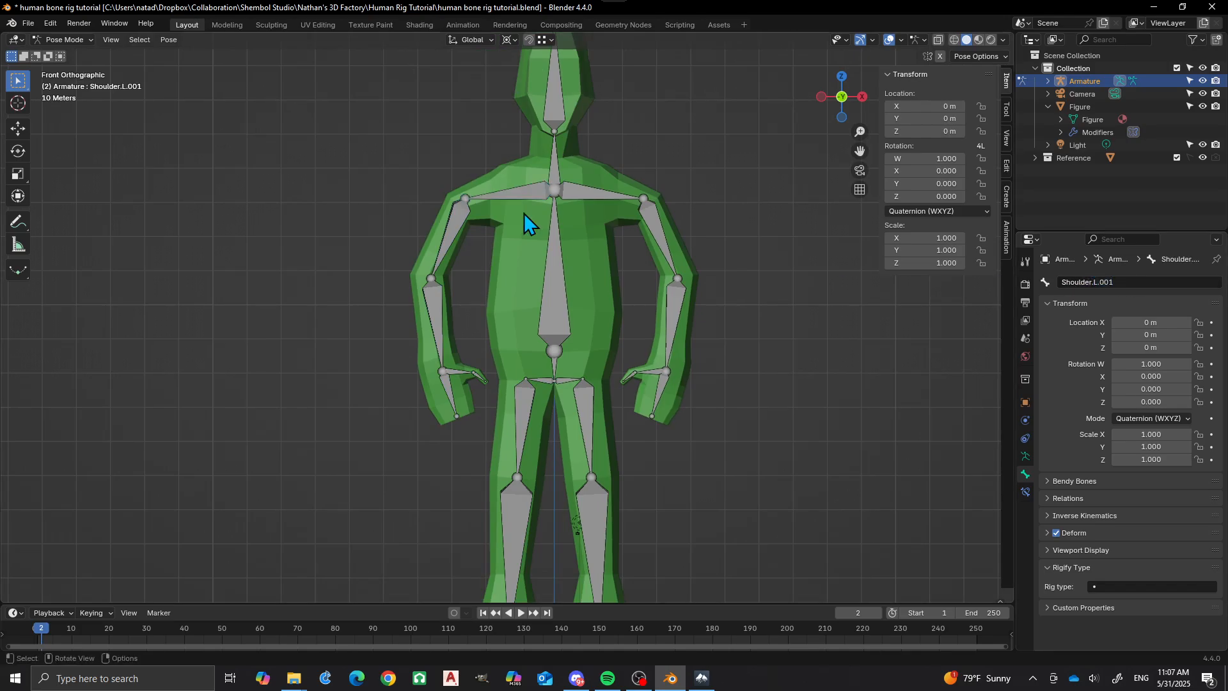
# Select every bone of the armature with circle select, keeping Shoulder.L.001 as the active bone
pyautogui.click(501, 192)
pyautogui.scroll(-3, 489, 231)
pyautogui.press('c')
pyautogui.moveTo(471, 239); pyautogui.dragTo(472, 420)
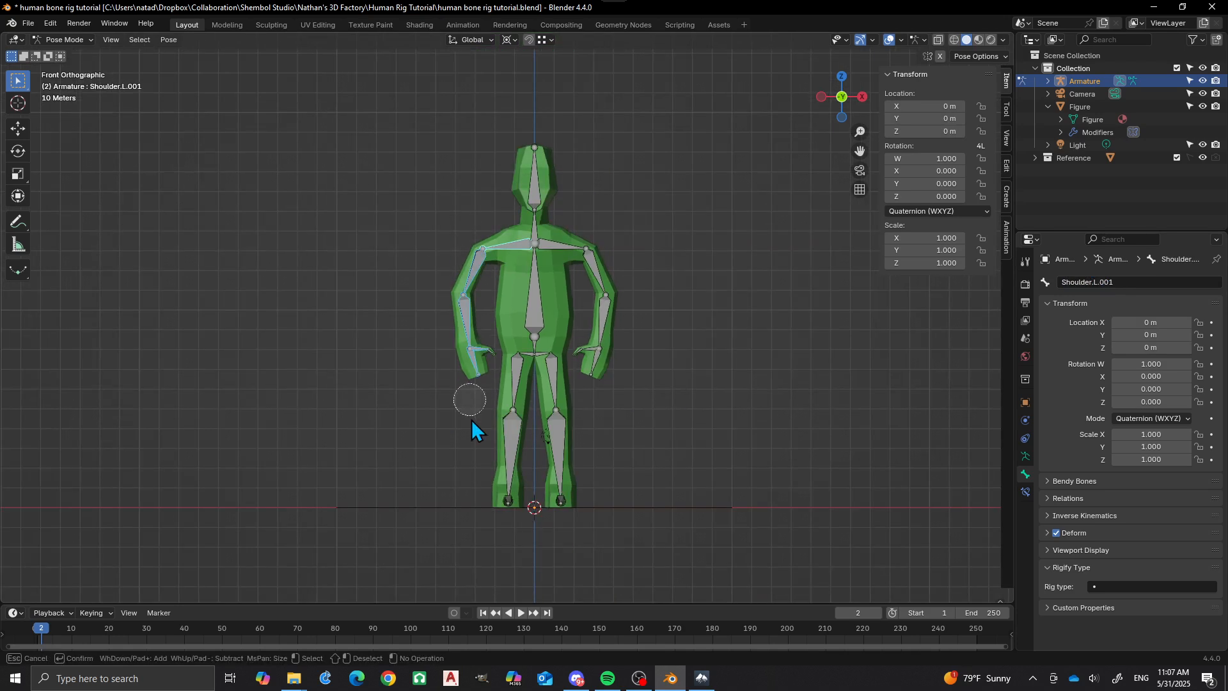
pyautogui.moveTo(516, 480)
pyautogui.mouseDown()
pyautogui.moveTo(517, 287)
pyautogui.moveTo(565, 308)
pyautogui.moveTo(605, 397)
pyautogui.moveTo(521, 474)
pyautogui.moveTo(580, 519)
pyautogui.moveTo(624, 299)
pyautogui.mouseUp()
pyautogui.press('Escape')
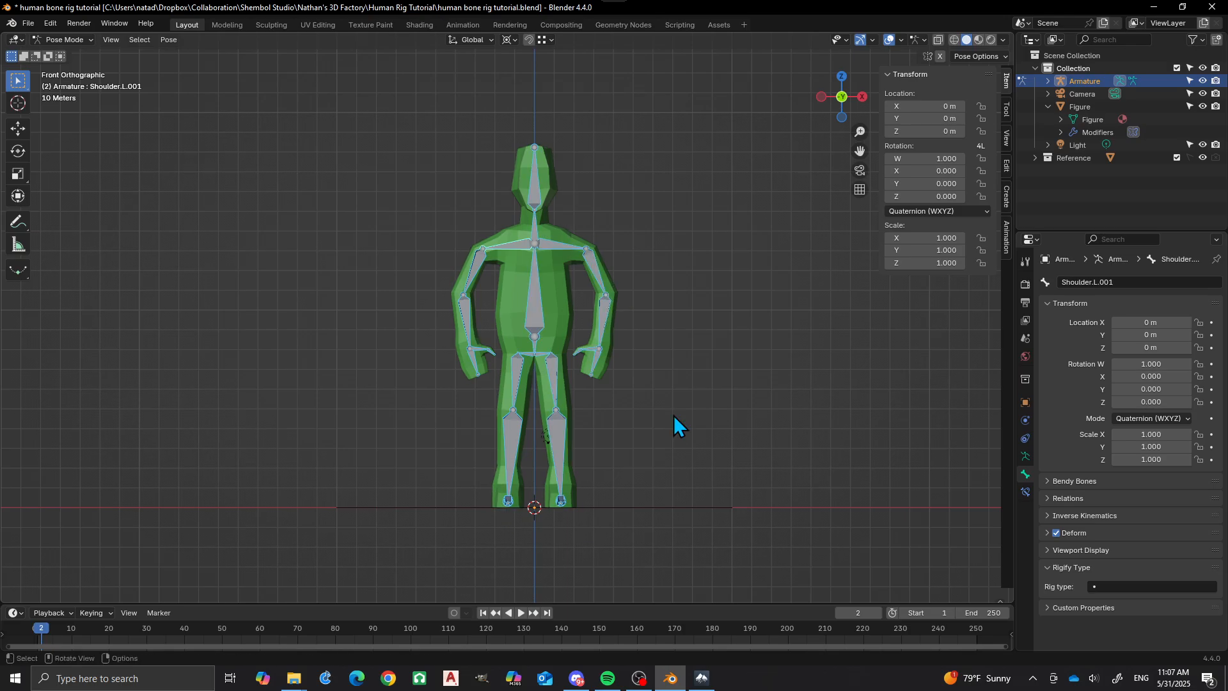
# Batch rename the selected bones with Find/Replace, replacing .L.001 with .R and dropping the asterisks from both entries
pyautogui.press('F3')
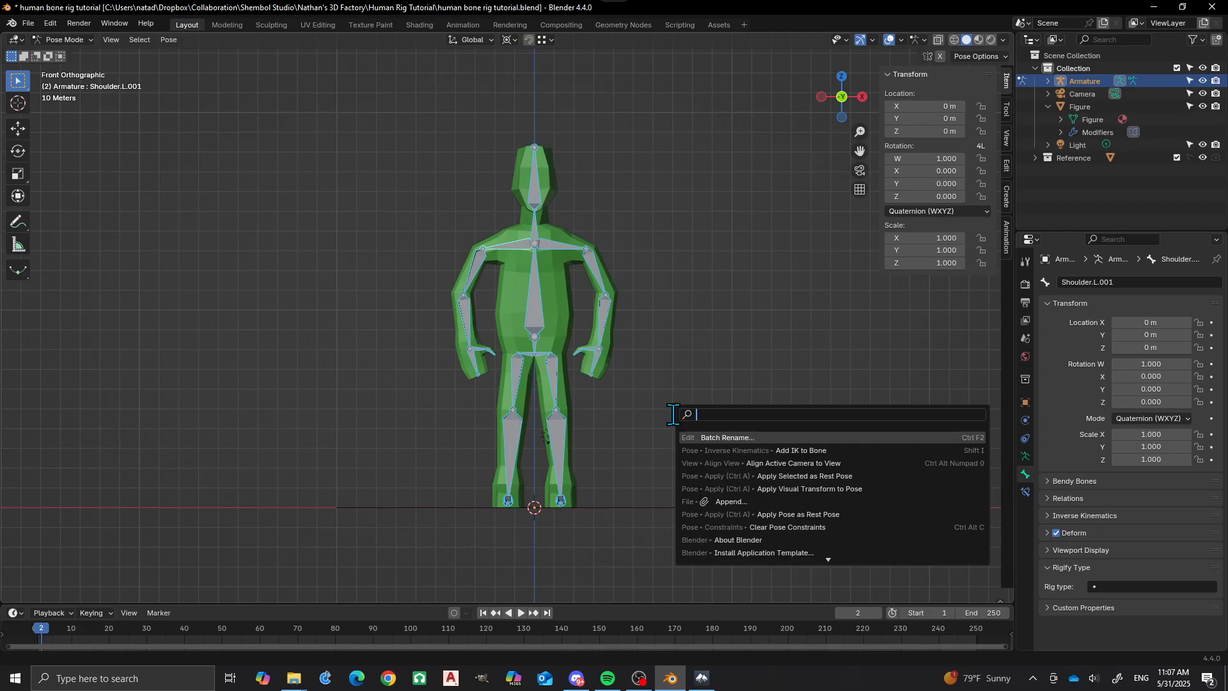
pyautogui.click(722, 433)
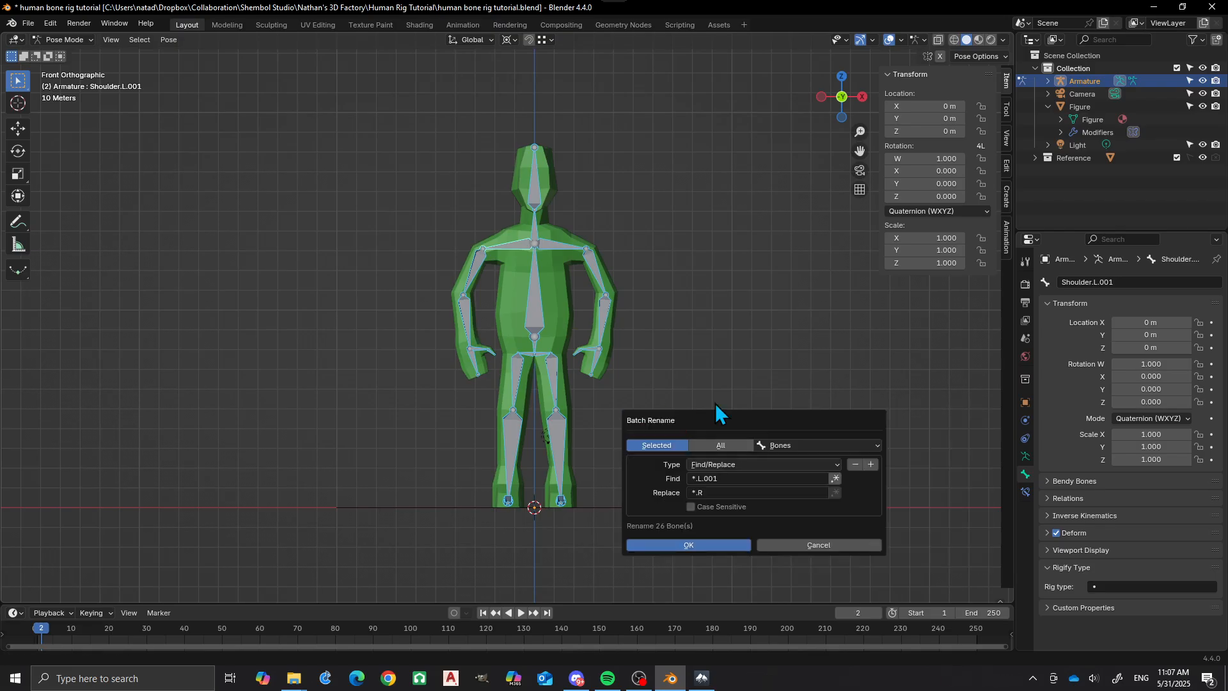
pyautogui.doubleClick(698, 479)
pyautogui.click(695, 479)
pyautogui.press('BackSpace')
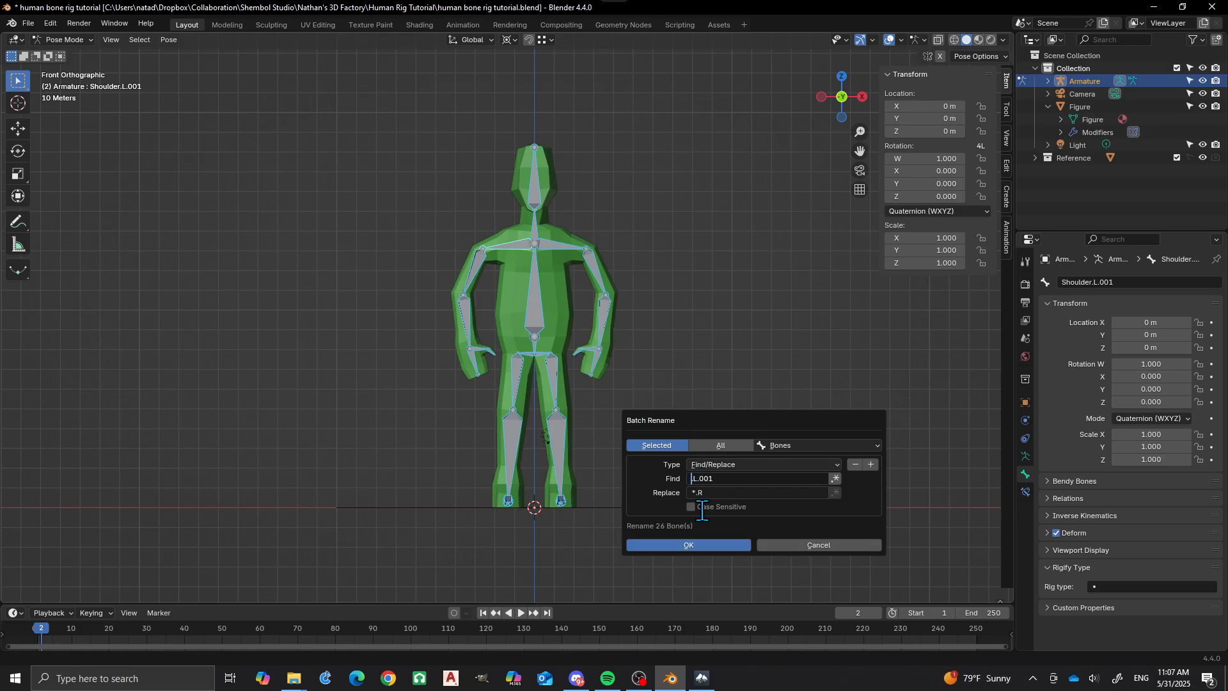
pyautogui.write('.')
pyautogui.press('Return')
pyautogui.click(695, 492)
pyautogui.press('BackSpace')
pyautogui.click(700, 544)
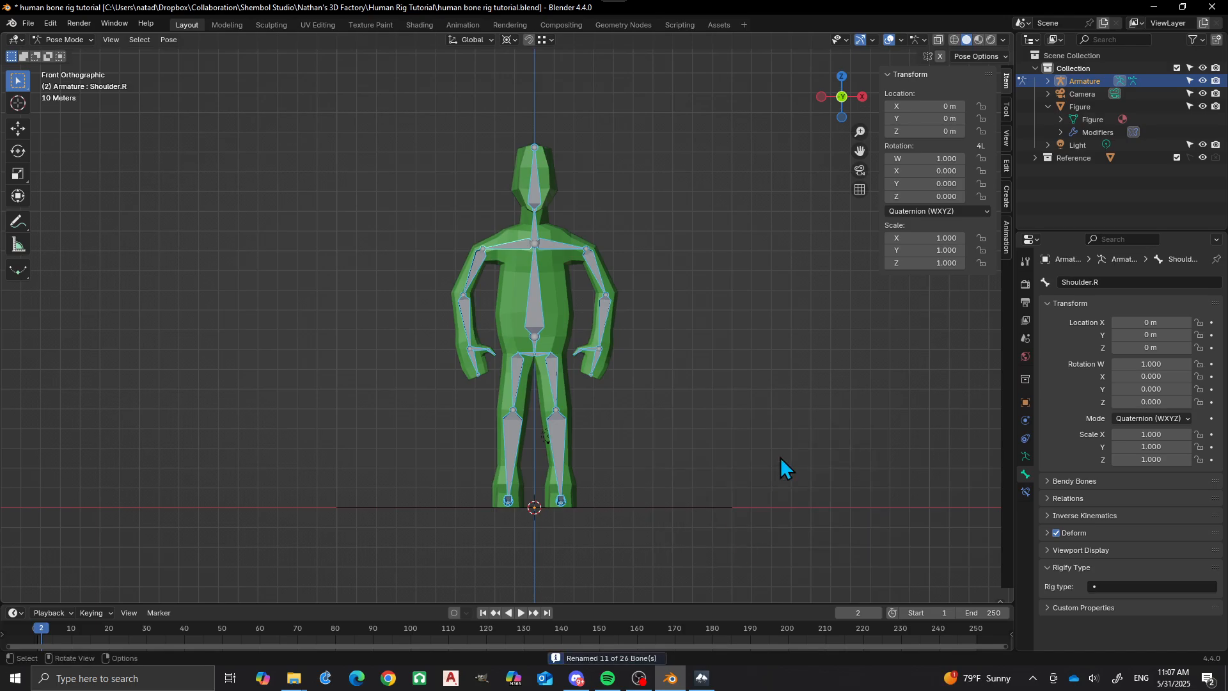
# Check the name of the mirrored upper-arm bone, and deselect all bones
pyautogui.click(471, 269)
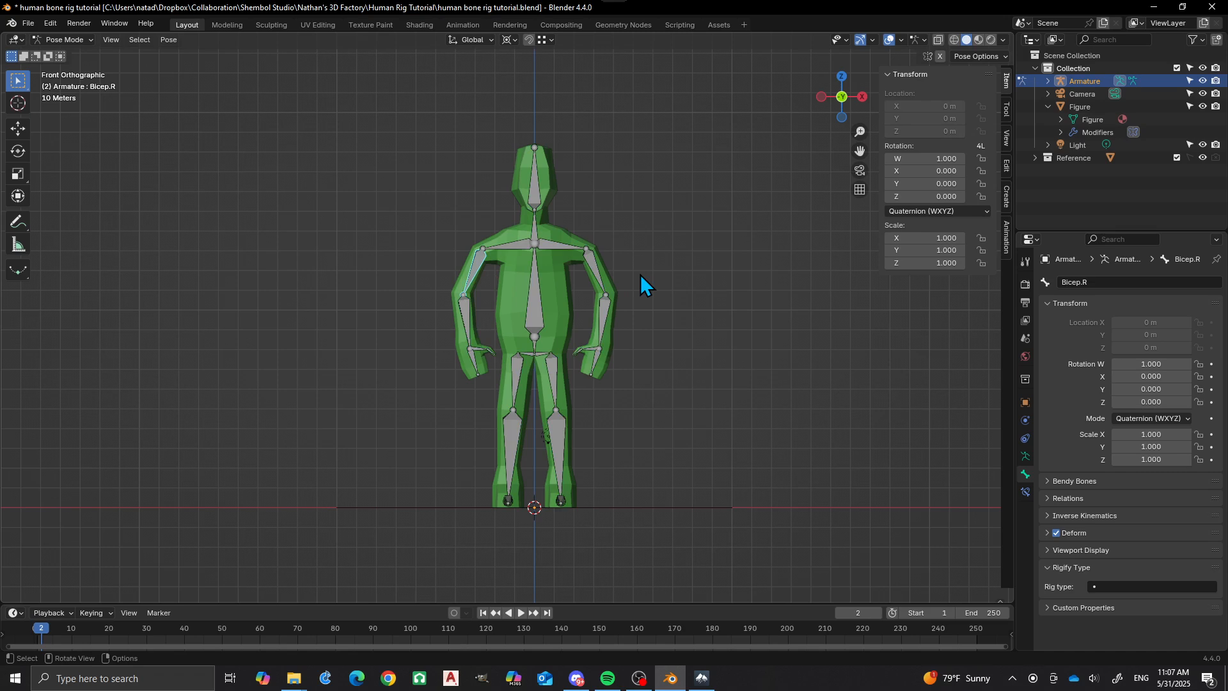
pyautogui.scroll(3, 640, 275)
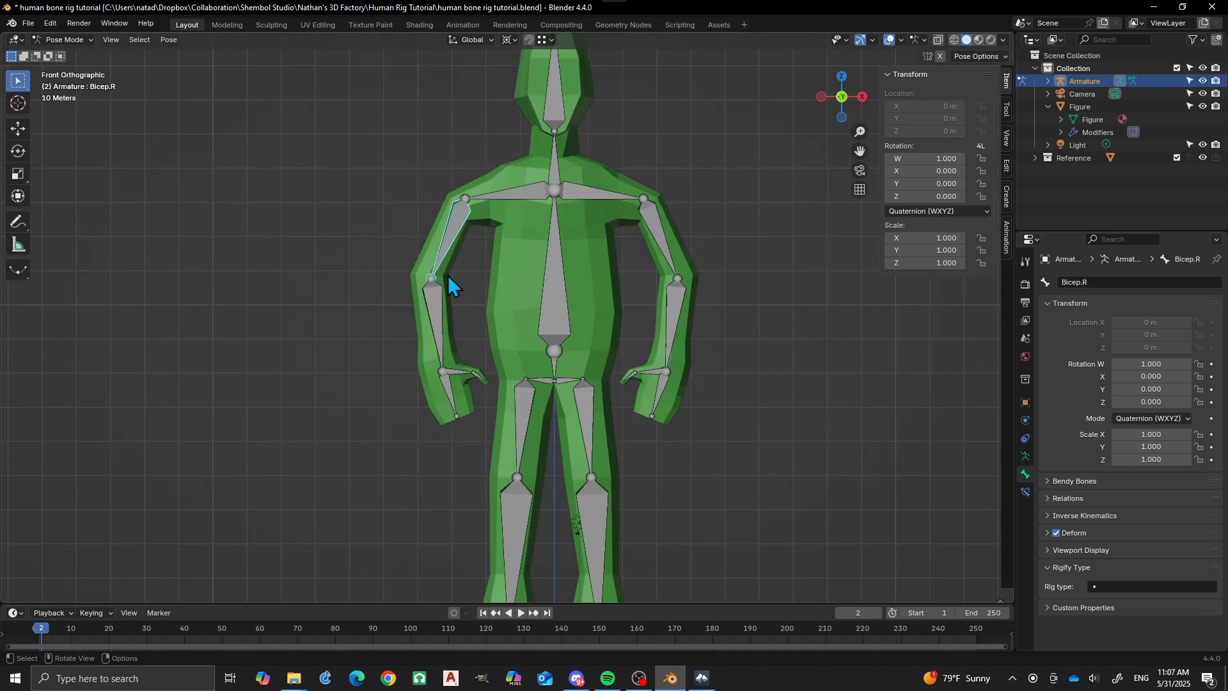
pyautogui.scroll(-4, 451, 275)
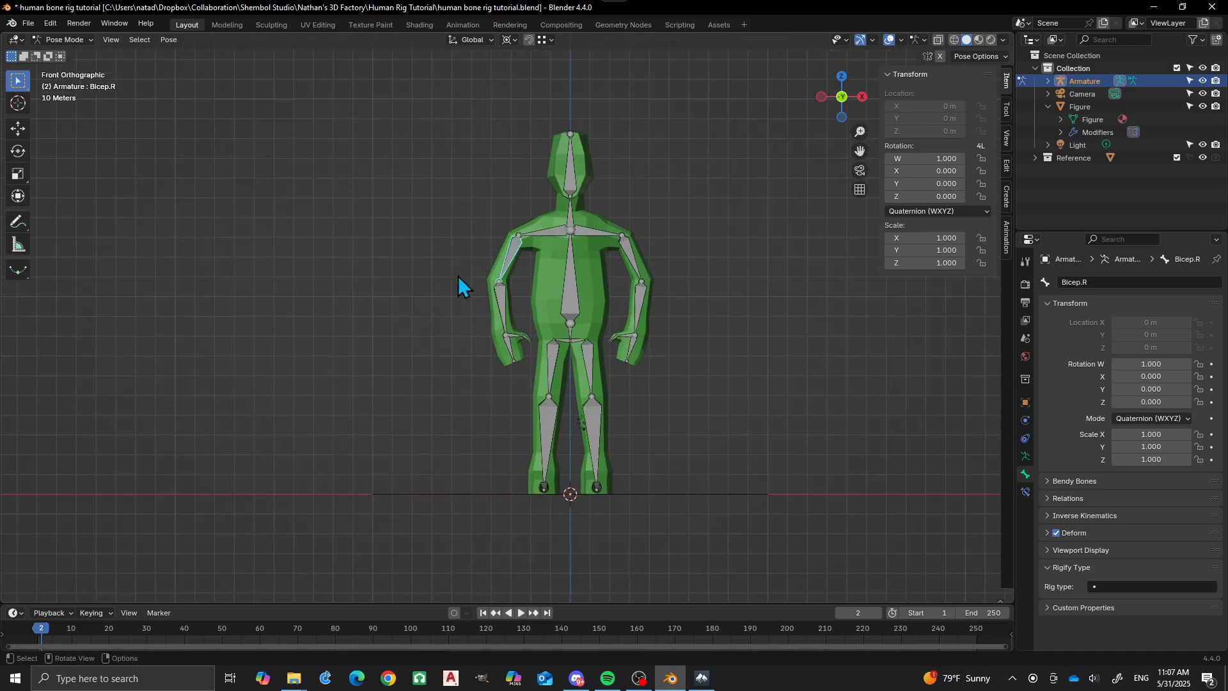
pyautogui.click(458, 275)
pyautogui.scroll(2, 490, 248)
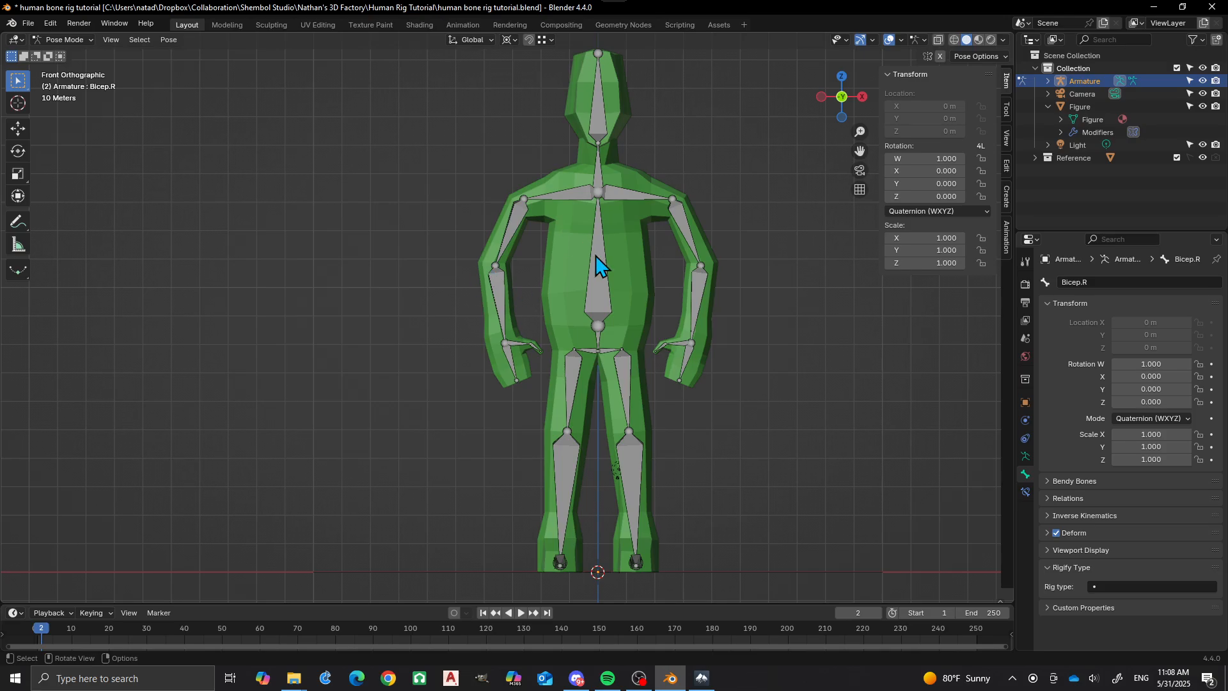
# In Object Mode, parent the Figure mesh to the armature using Armature Deform With Automatic Weights
pyautogui.hotkey('ctrl', 'Tab')
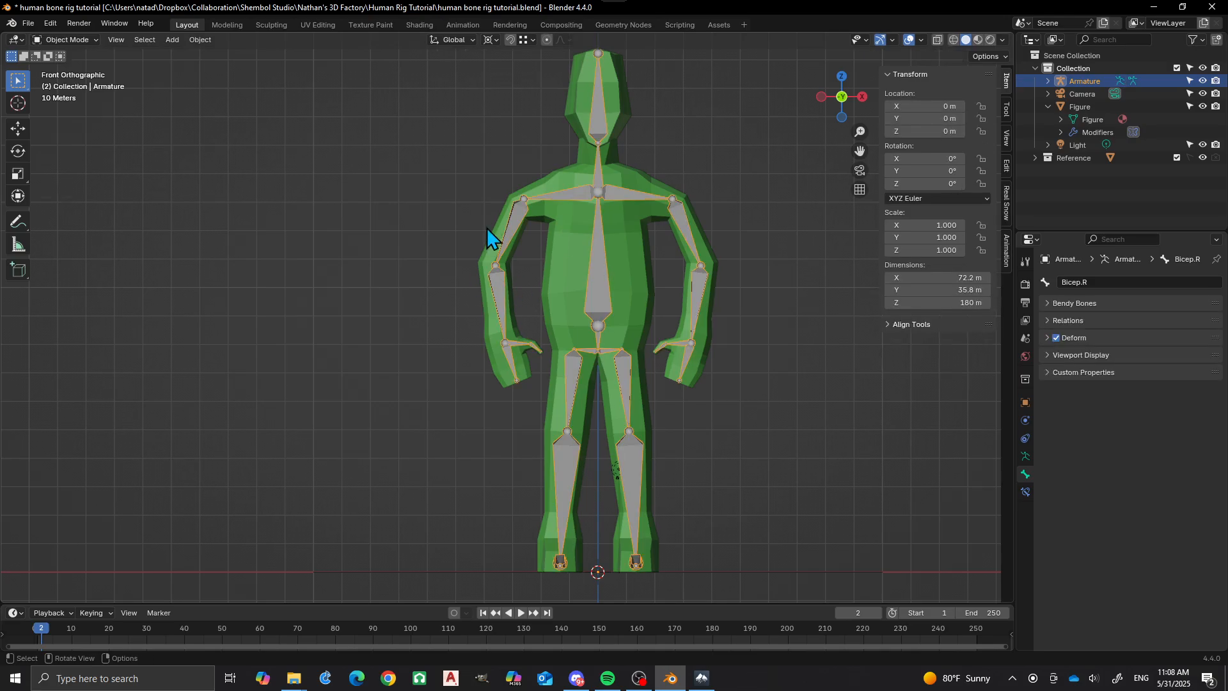
pyautogui.scroll(-3, 618, 313)
pyautogui.moveTo(608, 293); pyautogui.dragTo(655, 210, button='middle')
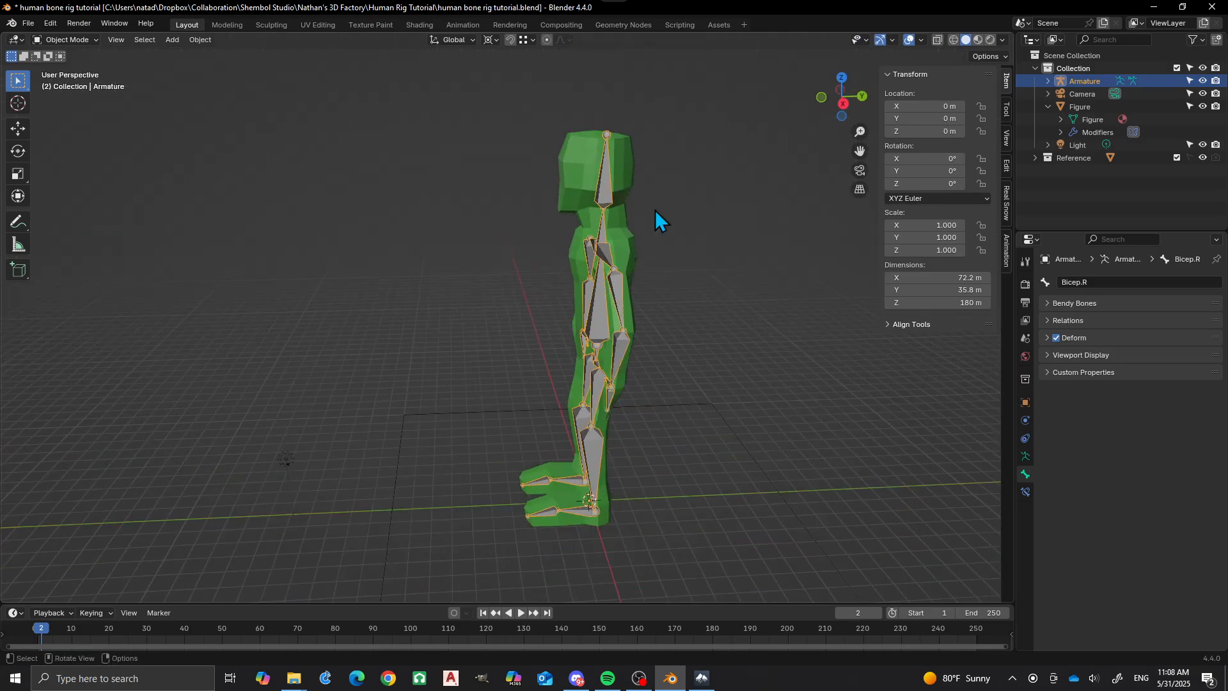
pyautogui.click(567, 166)
pyautogui.moveTo(637, 272); pyautogui.dragTo(611, 204, button='middle')
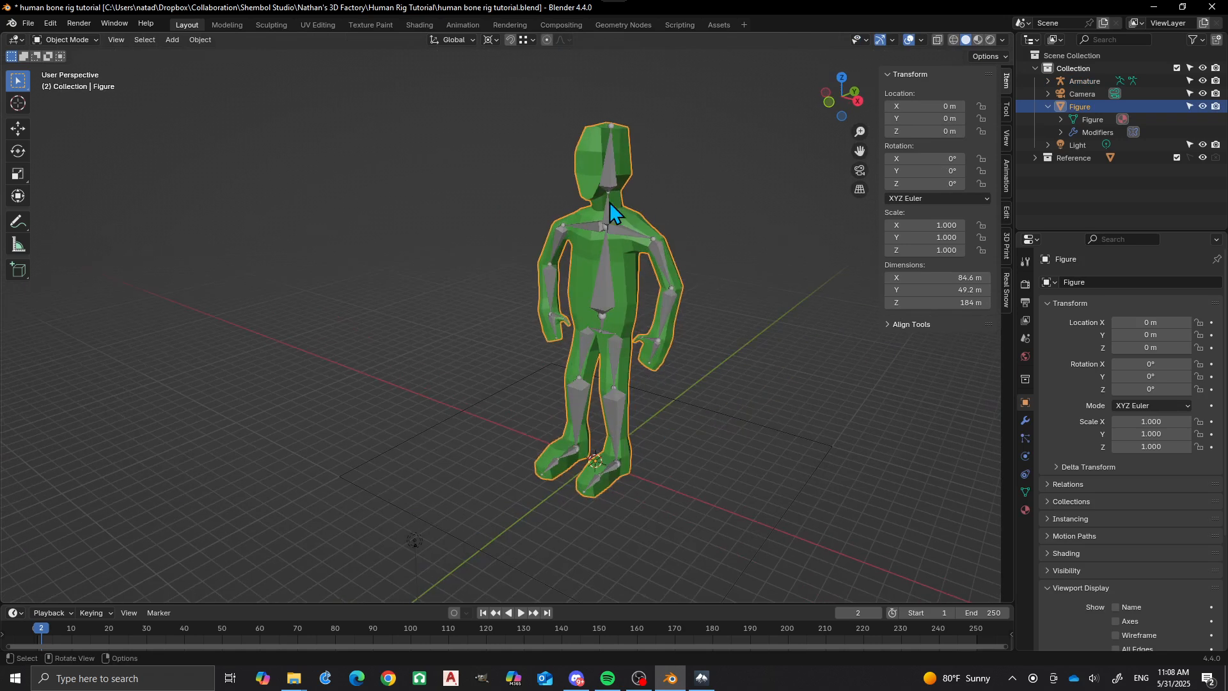
pyautogui.scroll(5, 627, 231)
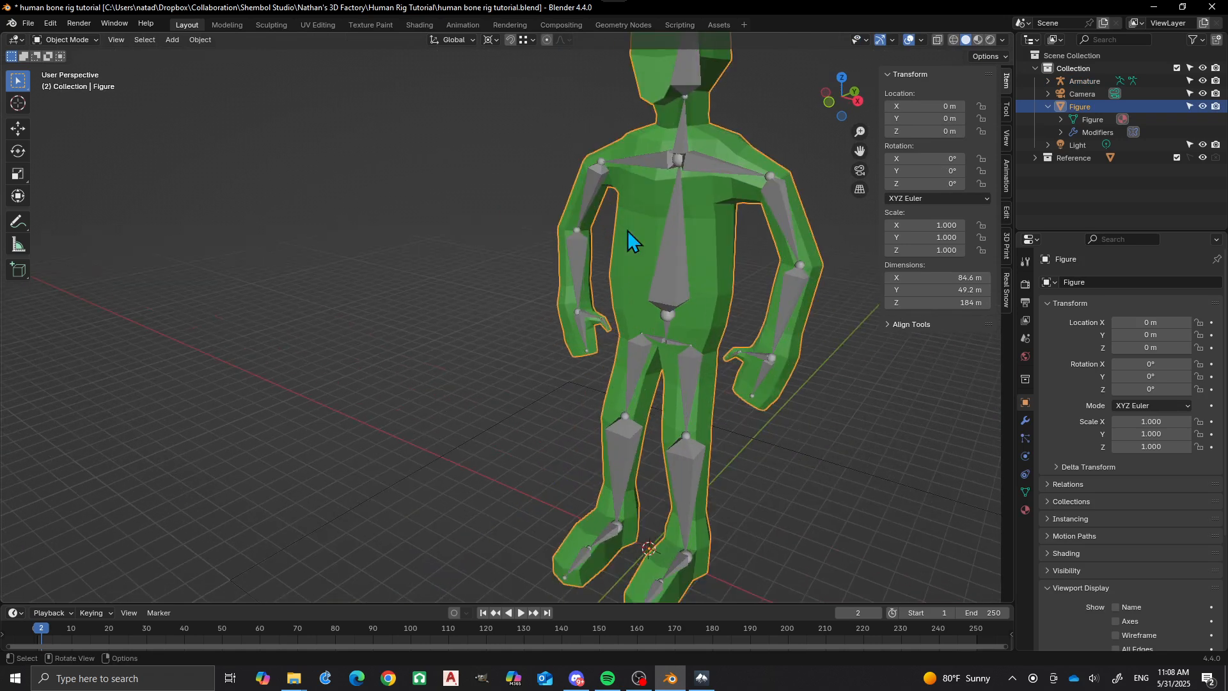
pyautogui.keyDown('shift'); pyautogui.click(676, 239); pyautogui.keyUp('shift')
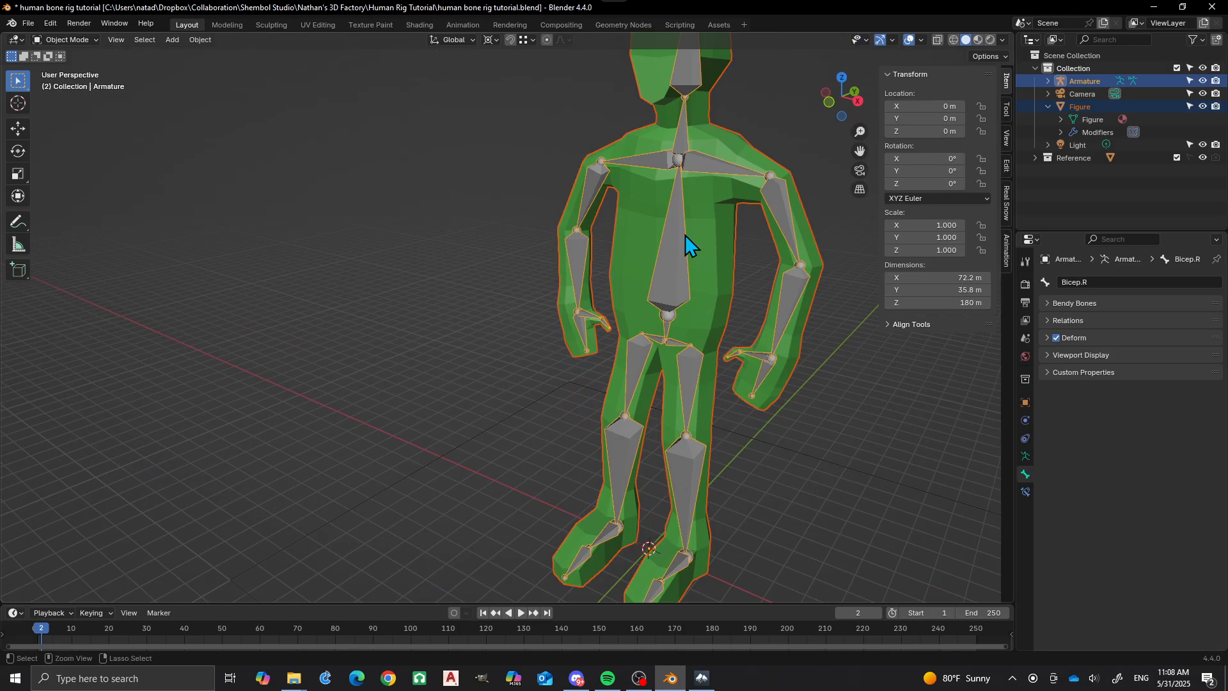
pyautogui.hotkey('ctrl', 'p')
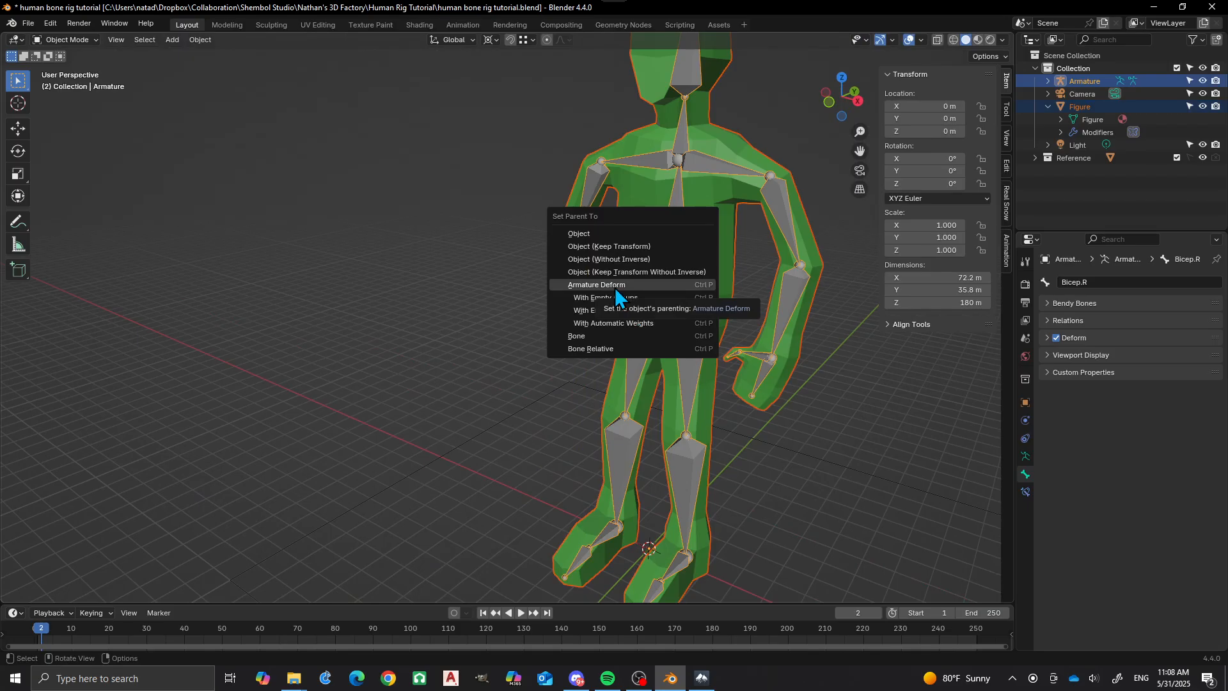
pyautogui.click(613, 325)
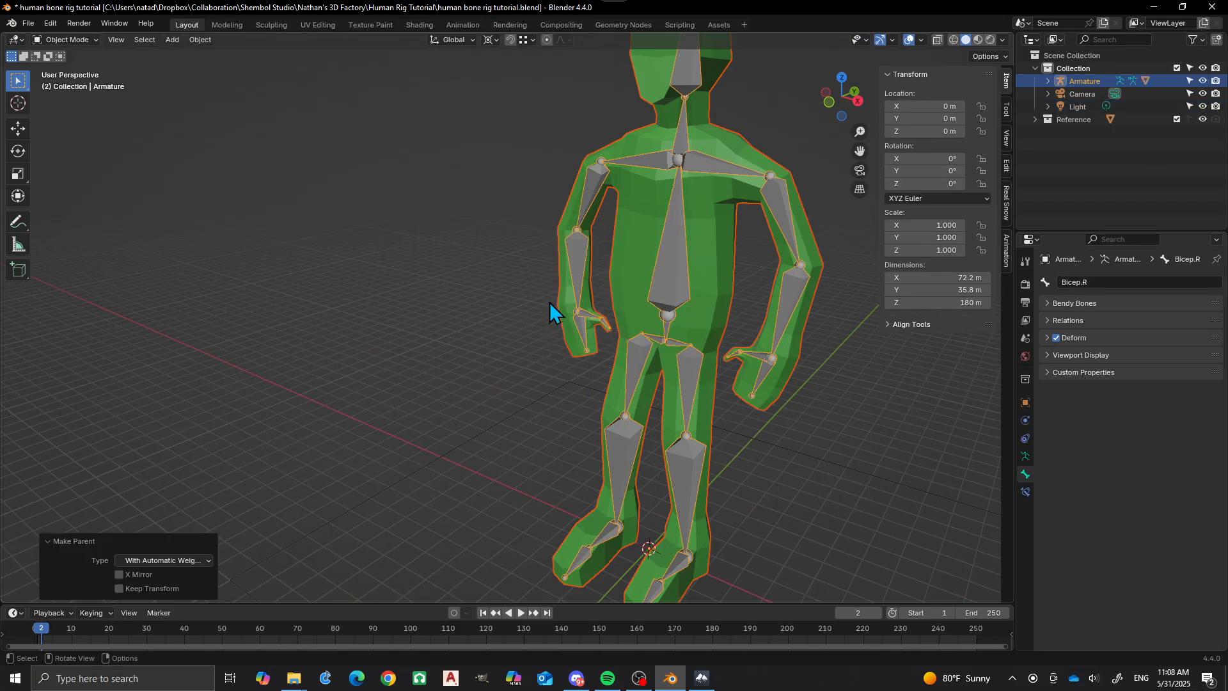
# Select the Figure mesh and review its list of vertex groups against the bone names
pyautogui.scroll(-3, 574, 234)
pyautogui.scroll(-1, 574, 234)
pyautogui.moveTo(592, 320); pyautogui.dragTo(651, 305, button='middle')
pyautogui.click(538, 287)
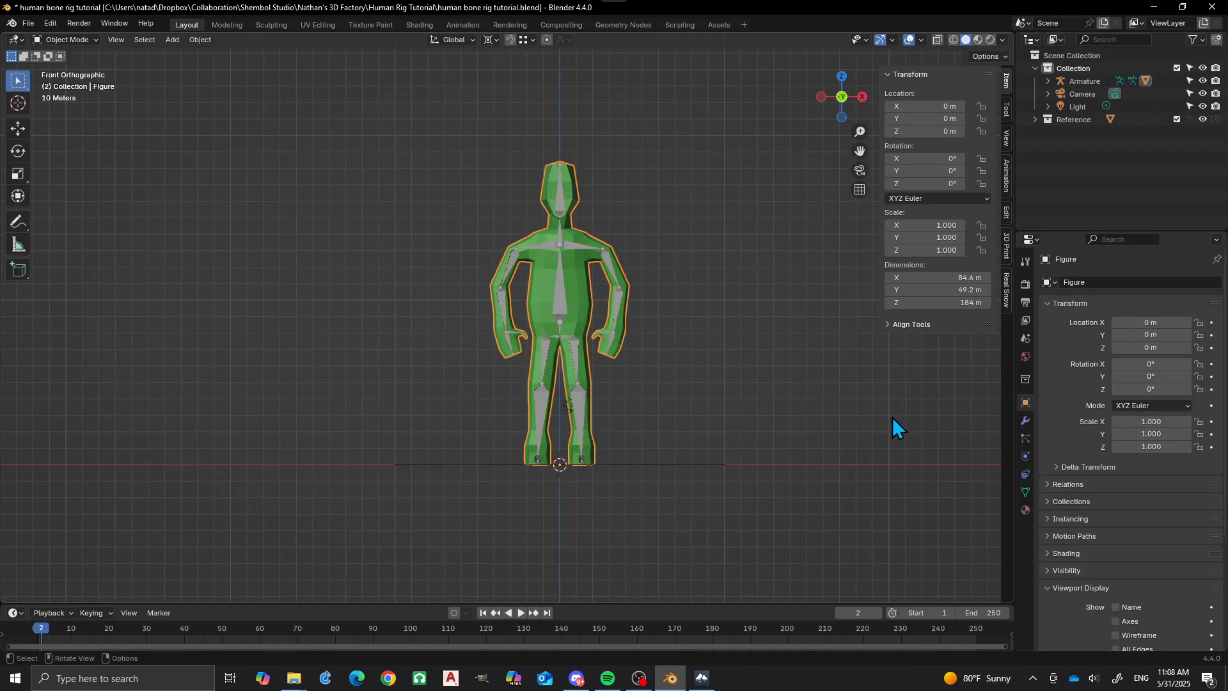
pyautogui.click(1025, 492)
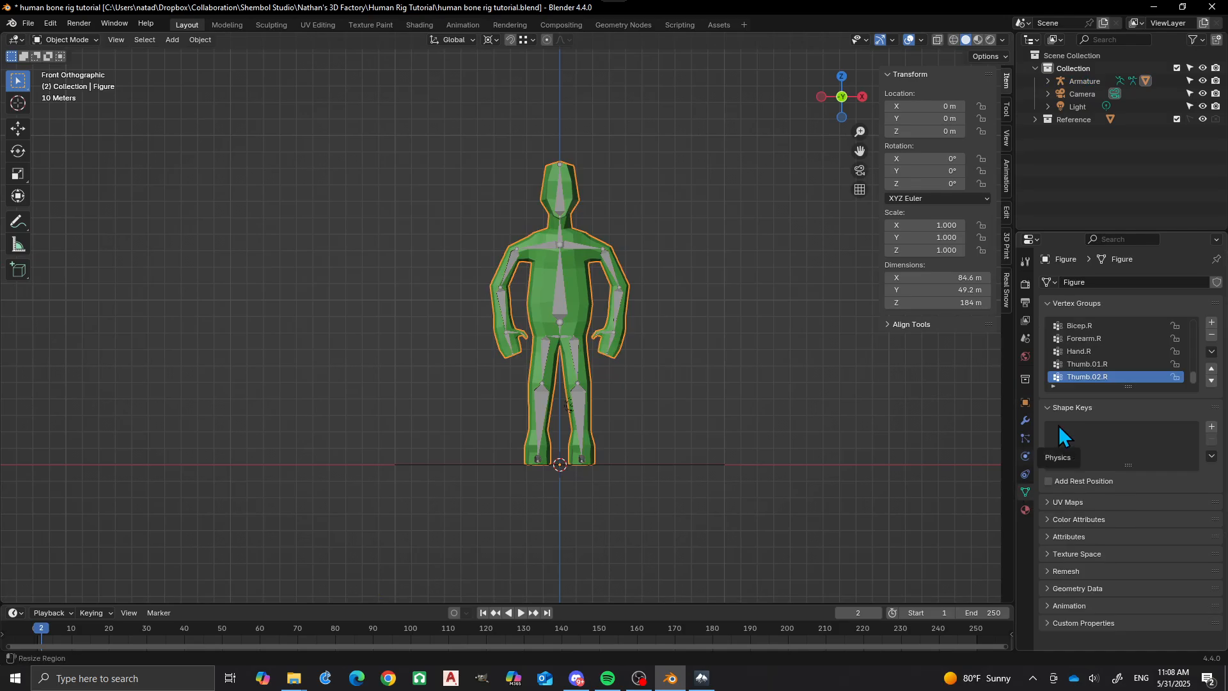
pyautogui.scroll(-5, 1090, 352)
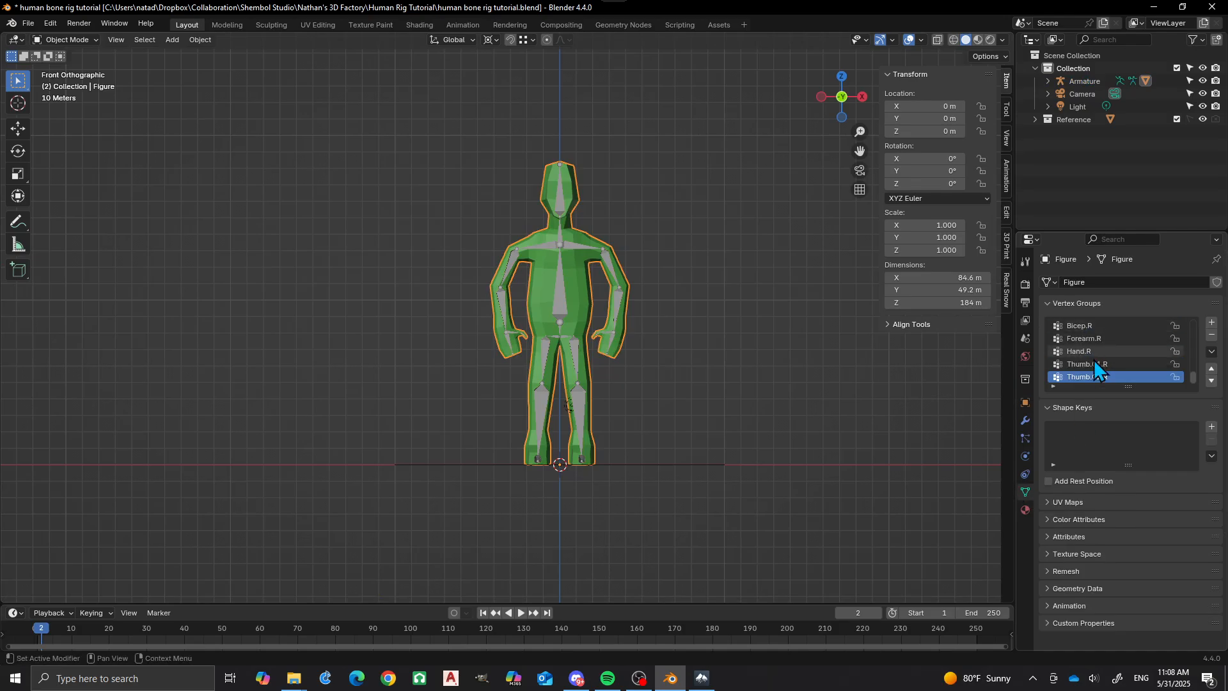
pyautogui.scroll(10, 1083, 335)
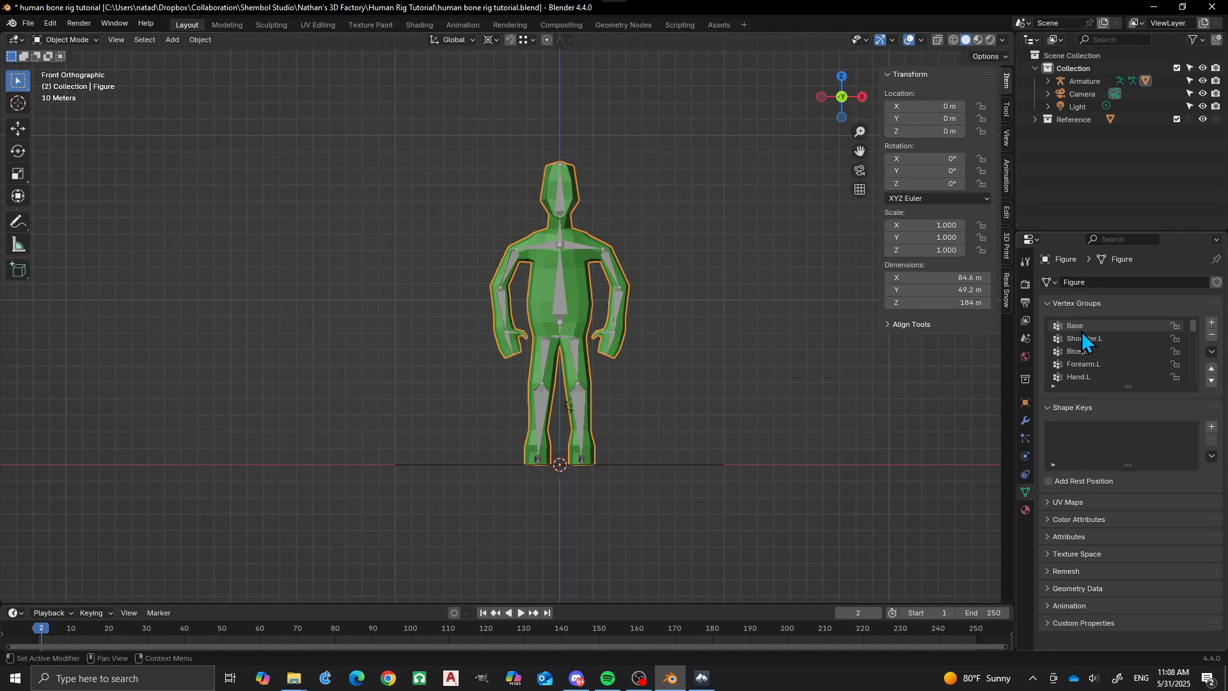
pyautogui.scroll(1, 583, 278)
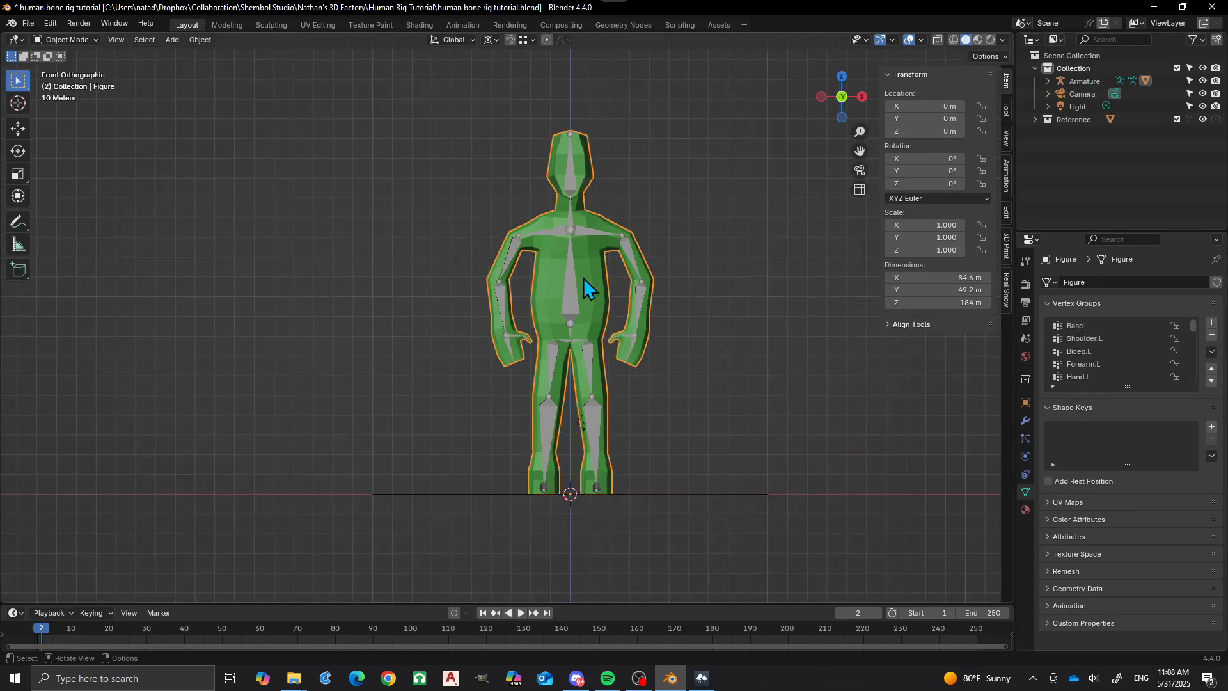
# Select the armature and put it in Pose Mode
pyautogui.scroll(1, 584, 278)
pyautogui.keyDown('shift'); pyautogui.moveTo(633, 263); pyautogui.dragTo(592, 307, button='middle'); pyautogui.keyUp('shift')
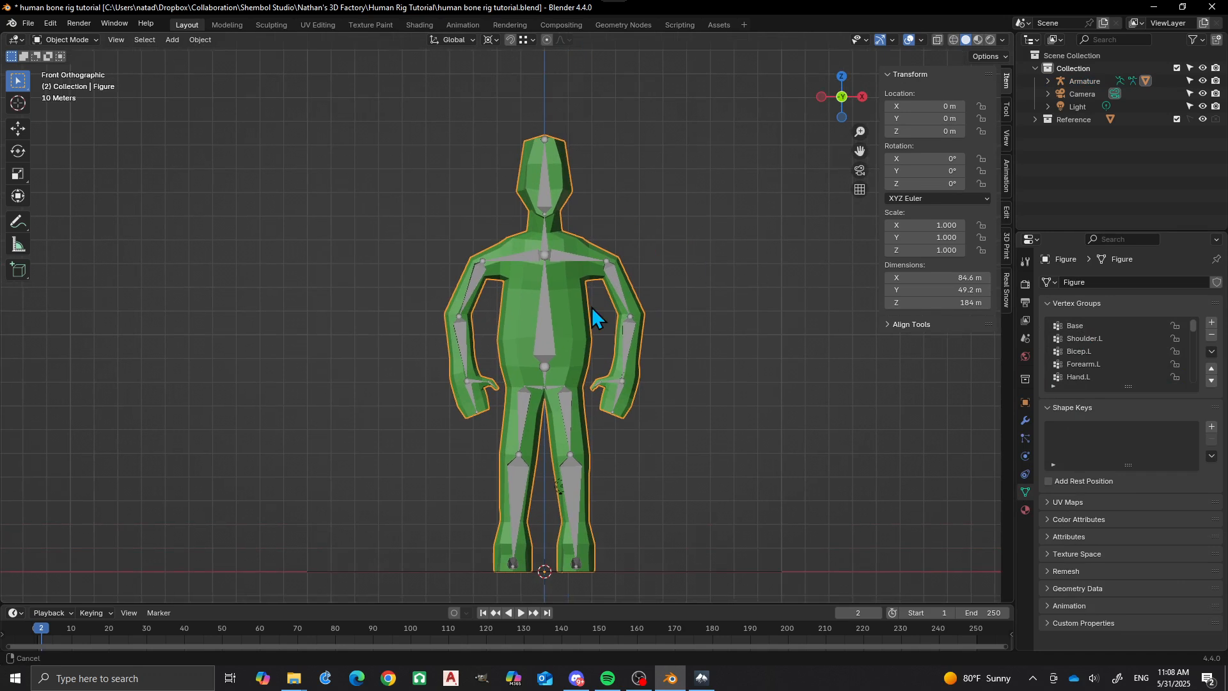
pyautogui.click(543, 328)
pyautogui.hotkey('ctrl', 'Tab')
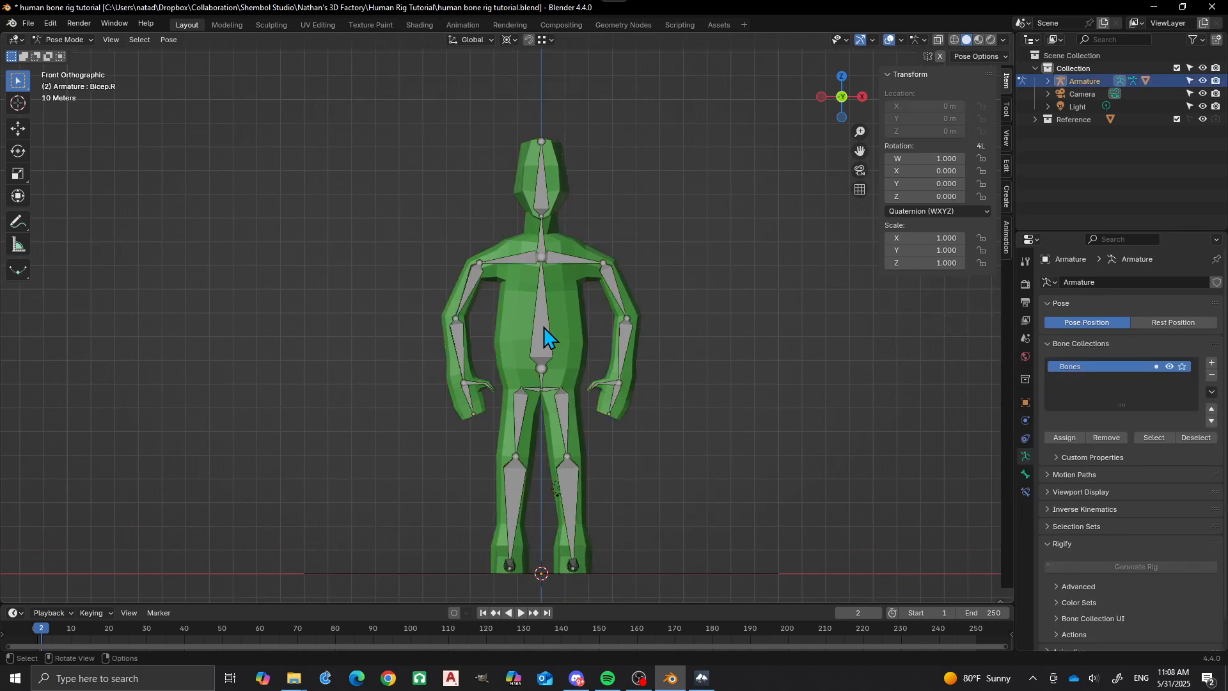
# Change the transform pivot point and try rotating the left upper-arm bone in front view
pyautogui.click(619, 287)
pyautogui.press('r')
pyautogui.press('Escape')
pyautogui.press('.')
pyautogui.click(751, 233)
pyautogui.press('r')
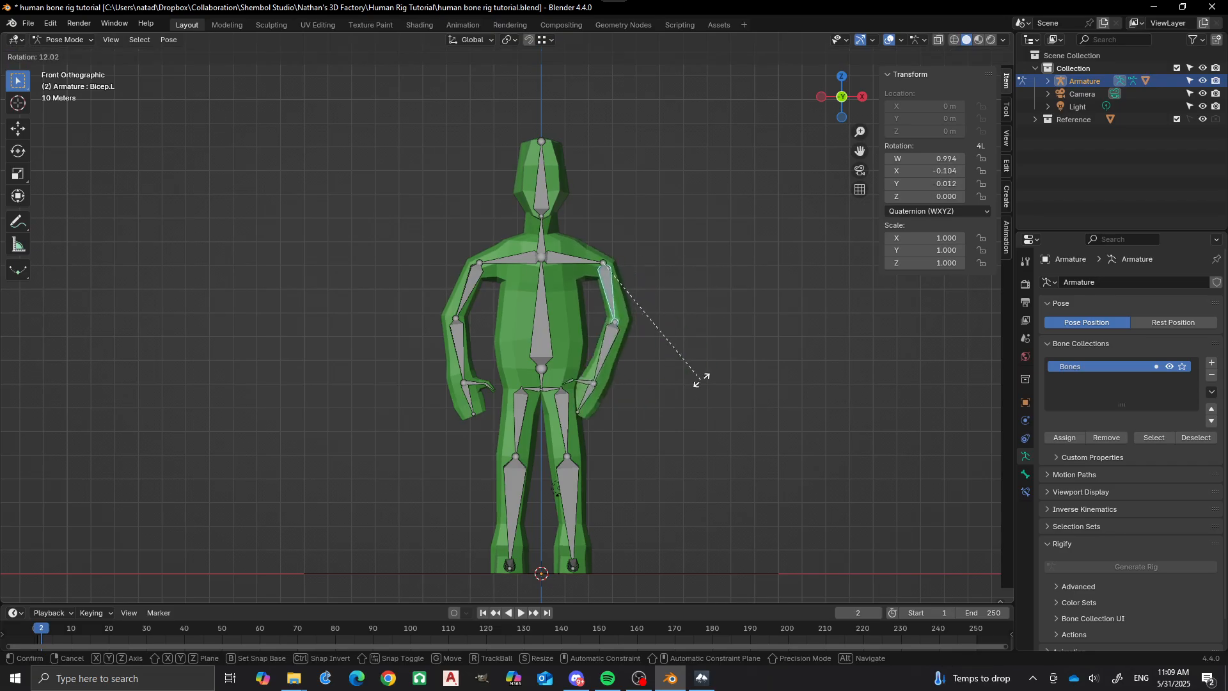
pyautogui.rightClick(707, 345)
# Try rotating the left upper-arm bone forward in the right side view, leaving its pose unchanged
pyautogui.moveTo(708, 344); pyautogui.dragTo(541, 358, button='middle')
pyautogui.press('r')
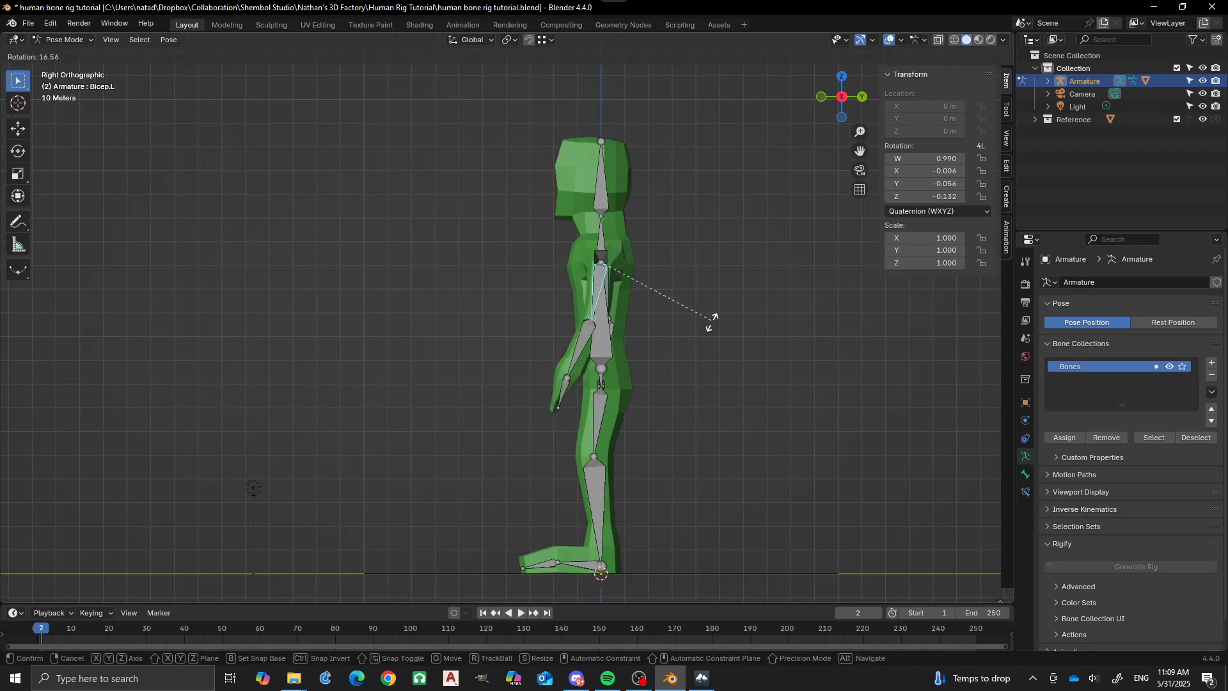
pyautogui.rightClick(709, 323)
pyautogui.moveTo(691, 317); pyautogui.dragTo(635, 321, button='middle')
pyautogui.scroll(4, 569, 274)
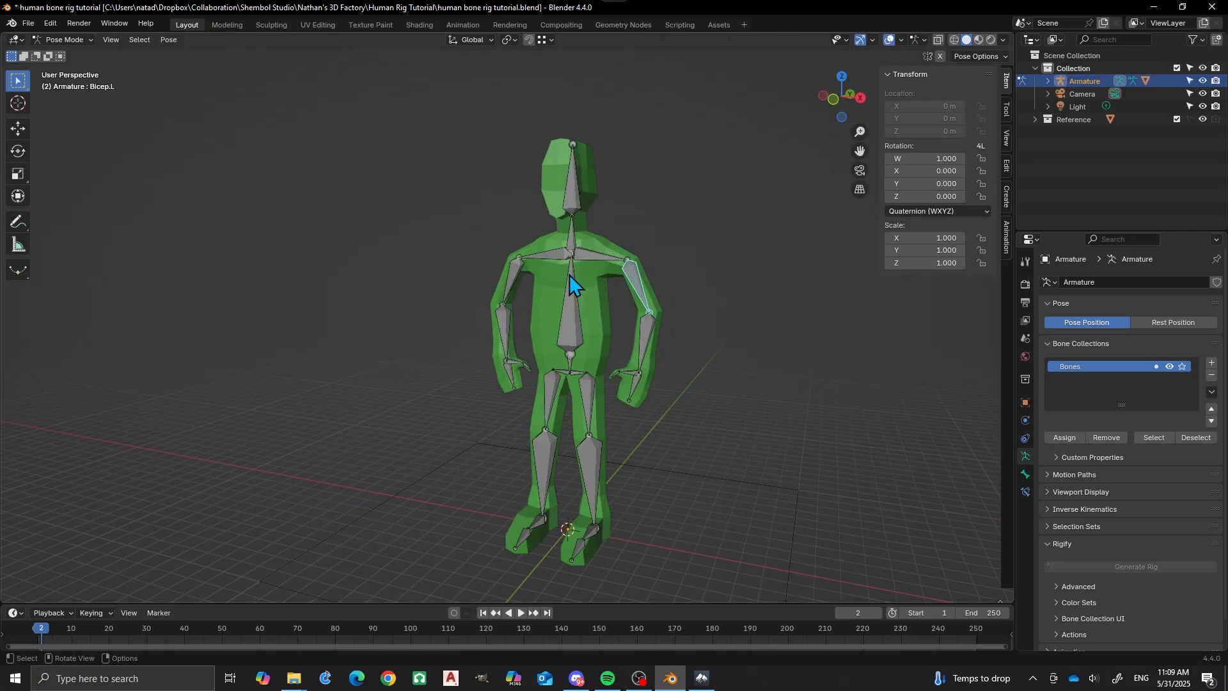
# Try rotating the head bone in the right side view, then cancel the rotation
pyautogui.click(574, 184)
pyautogui.keyDown('alt'); pyautogui.moveTo(651, 255); pyautogui.dragTo(598, 305, button='middle'); pyautogui.keyUp('alt')
pyautogui.press('r')
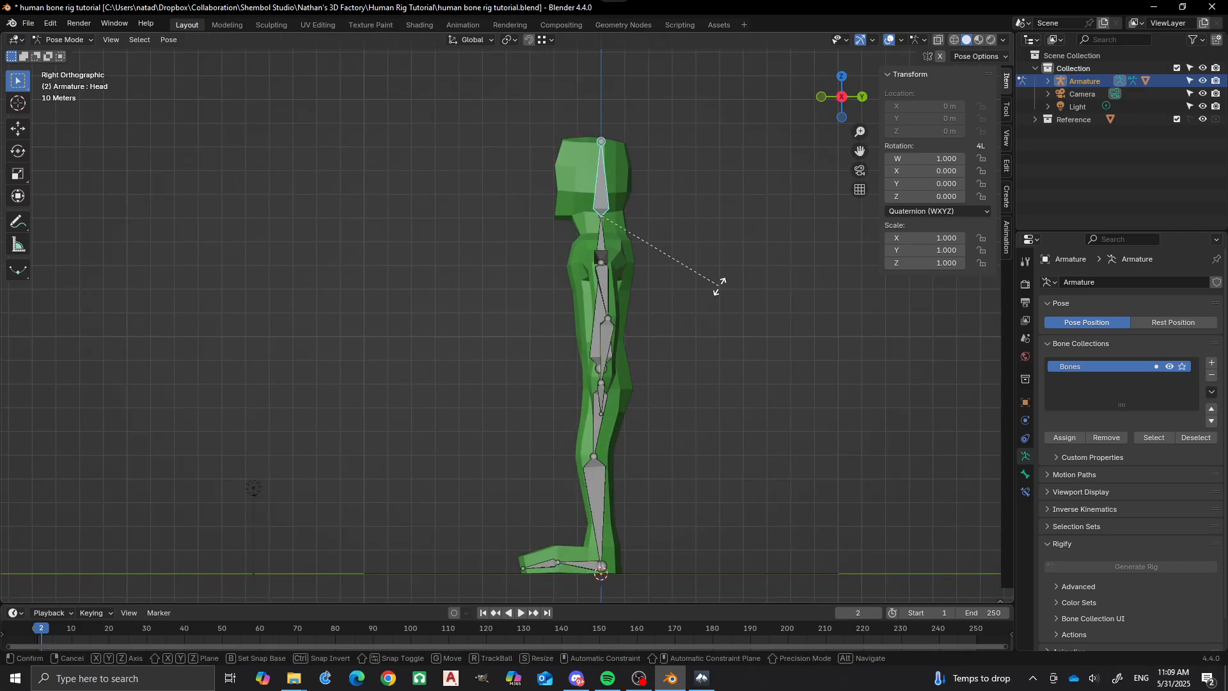
pyautogui.rightClick(711, 335)
pyautogui.moveTo(625, 252); pyautogui.dragTo(682, 332, button='middle')
pyautogui.scroll(3, 569, 338)
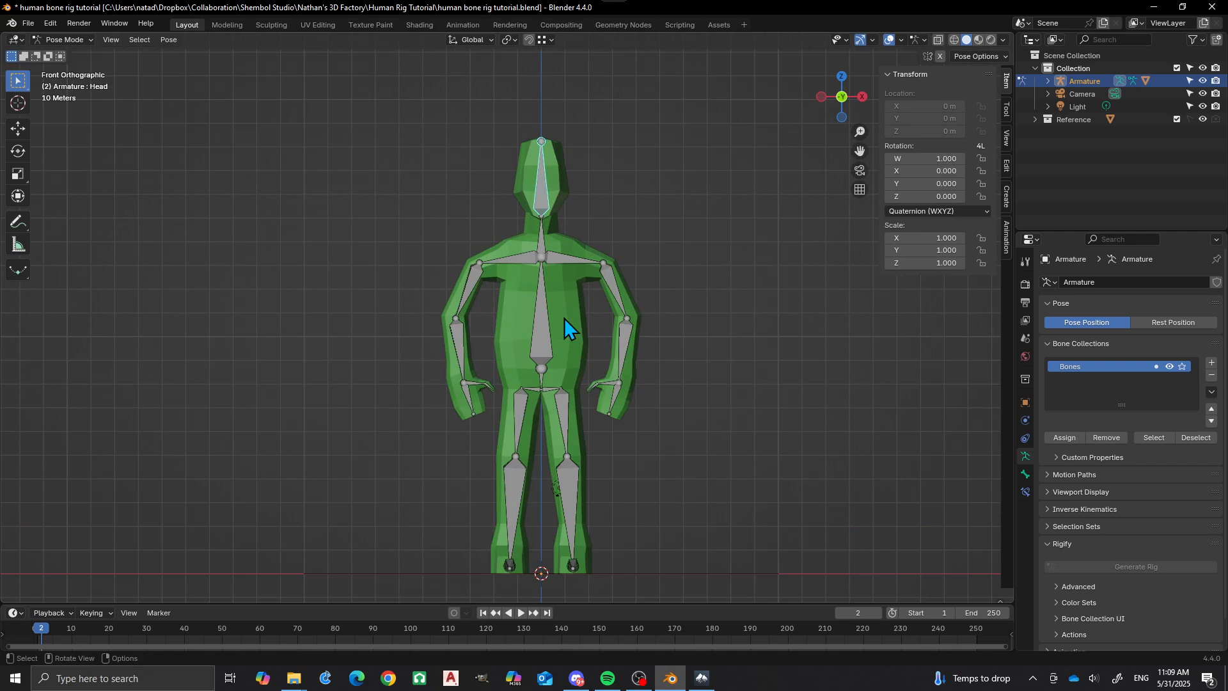
# Try rotating the Base spine bone and the Pelvis bone in front view, cancelling each rotation
pyautogui.scroll(2, 536, 242)
pyautogui.scroll(-2, 536, 290)
pyautogui.keyDown('shift'); pyautogui.moveTo(574, 324); pyautogui.dragTo(527, 342, button='middle'); pyautogui.keyUp('shift')
pyautogui.scroll(2, 481, 314)
pyautogui.click(496, 327)
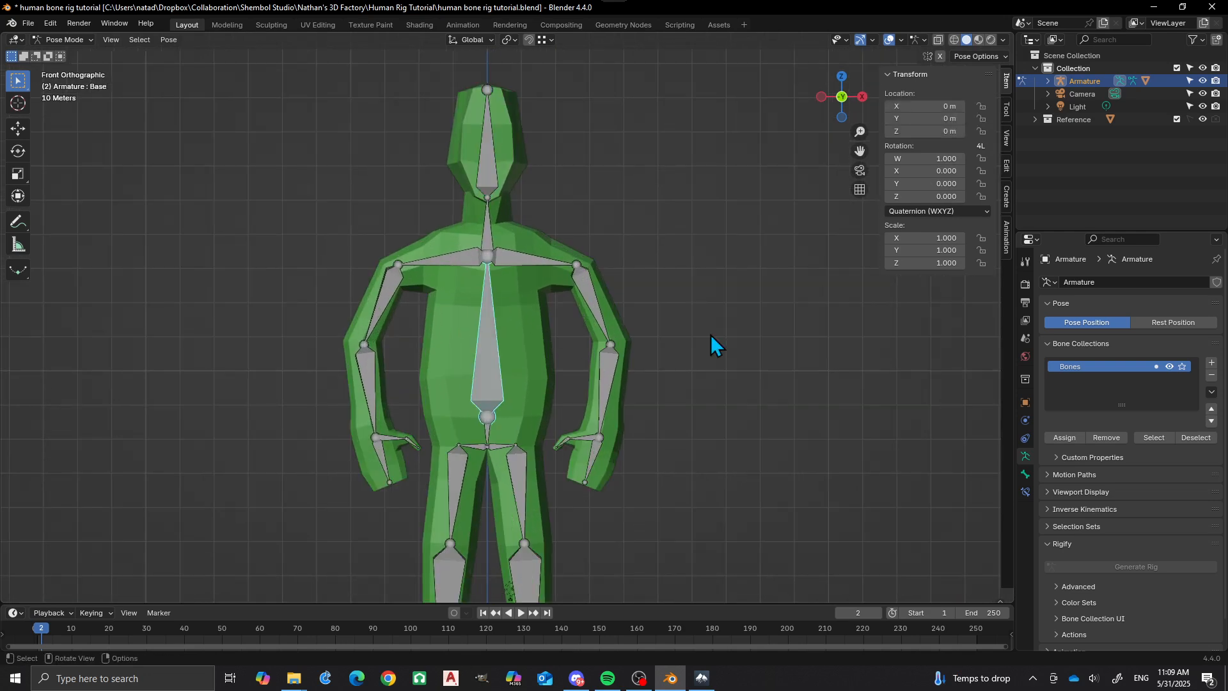
pyautogui.press('r')
pyautogui.rightClick(683, 410)
pyautogui.click(492, 445)
pyautogui.press('r')
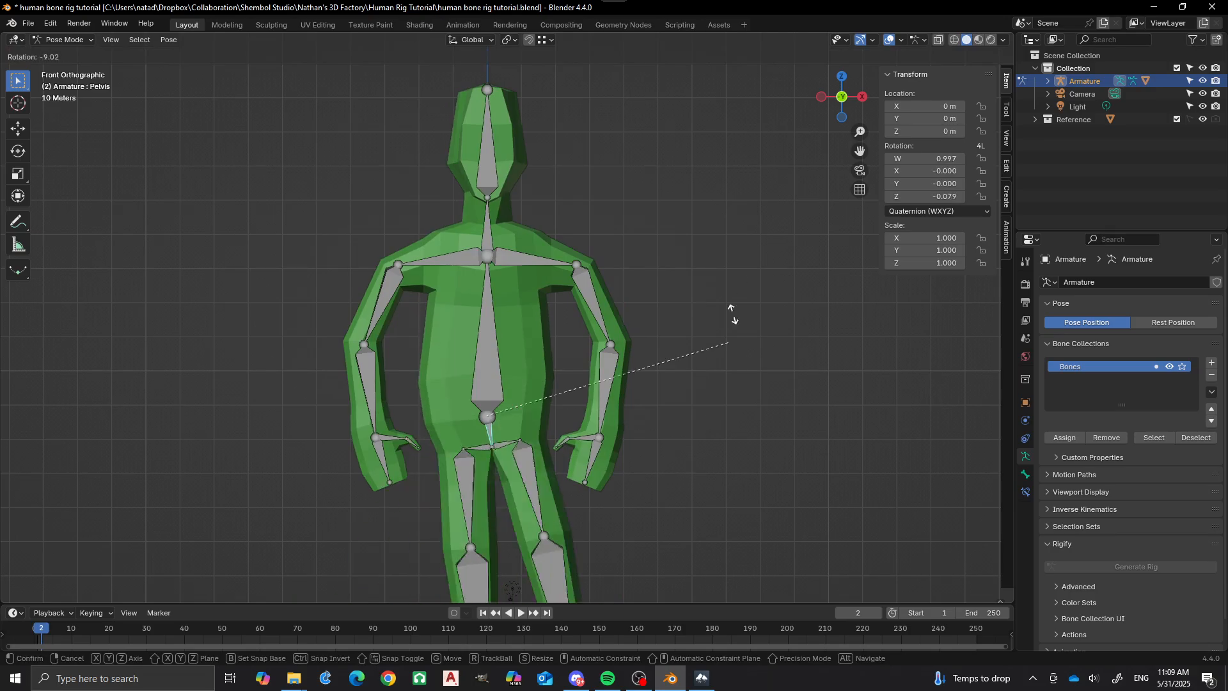
pyautogui.rightClick(771, 362)
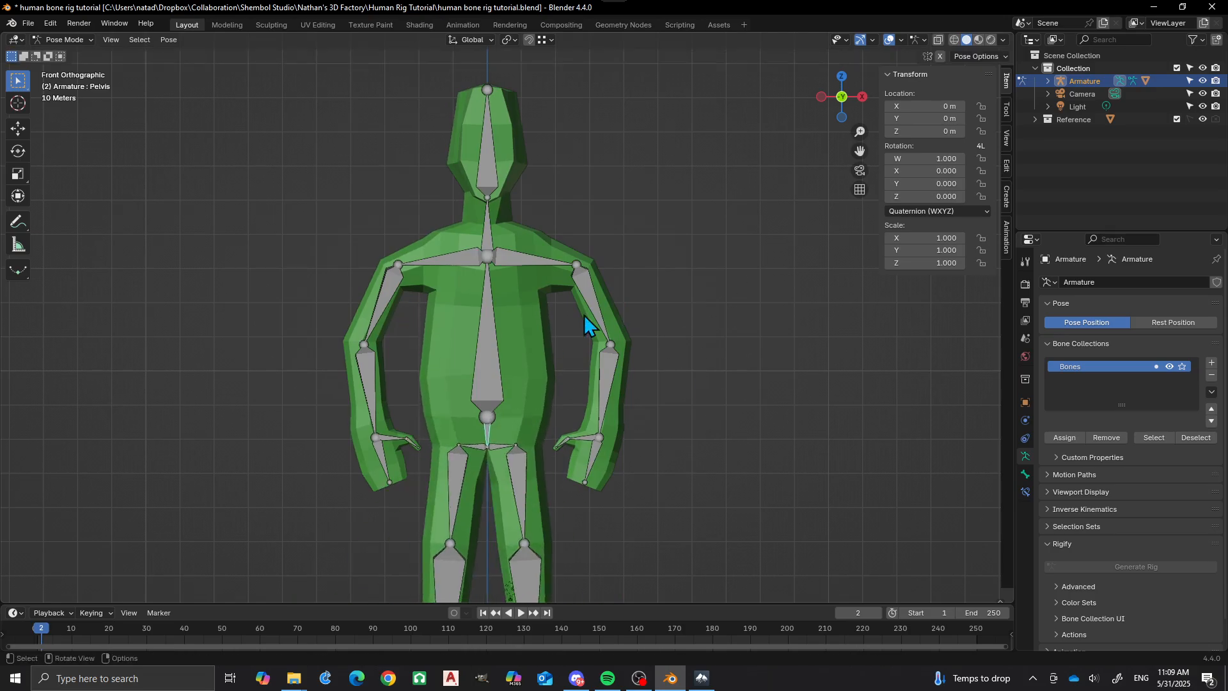
# Rotate the left upper-arm bone forward about 58° in the right side view
pyautogui.click(608, 313)
pyautogui.moveTo(560, 286); pyautogui.dragTo(490, 332, button='middle')
pyautogui.press('r')
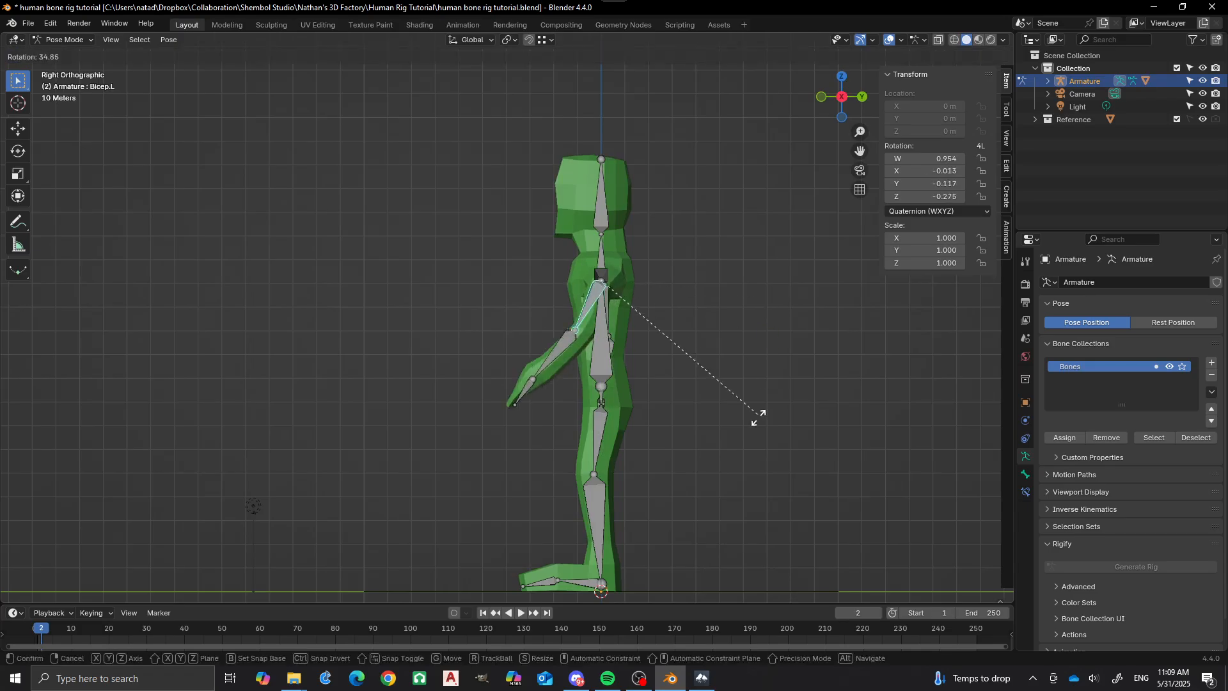
pyautogui.click(699, 485)
pyautogui.scroll(-1, 492, 345)
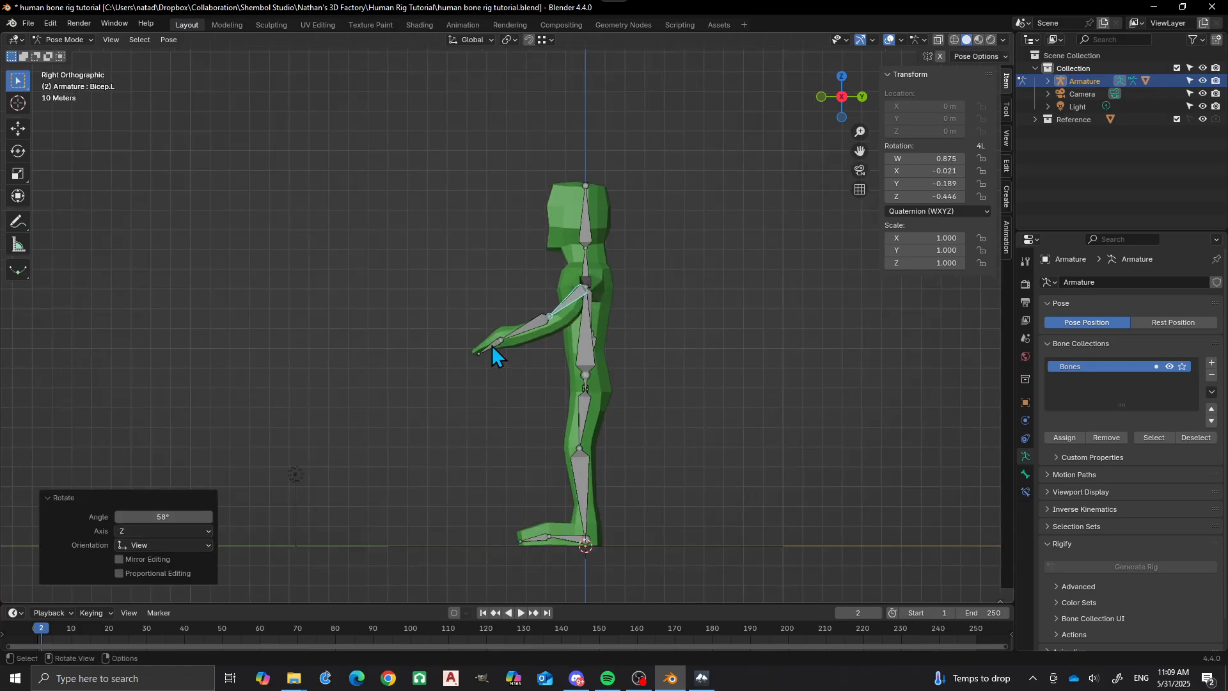
# Try freely rotating the left hand bone from two perspective angles, cancelling each rotation
pyautogui.click(492, 347)
pyautogui.moveTo(462, 246); pyautogui.dragTo(593, 362, button='middle')
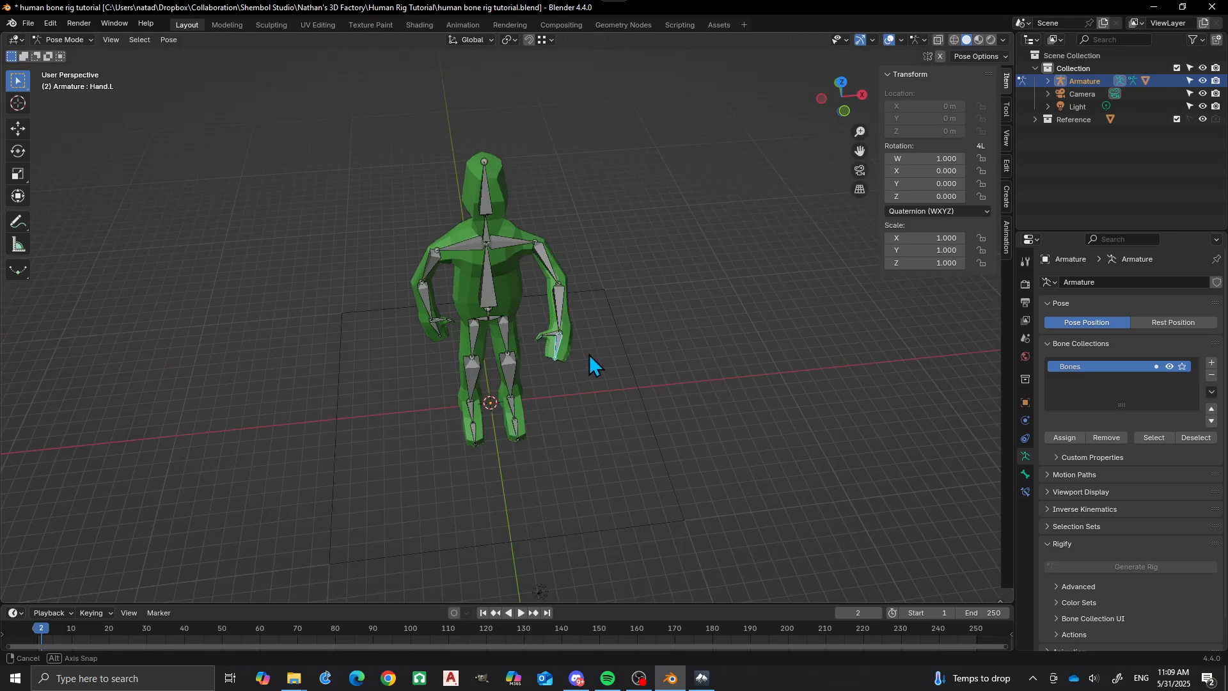
pyautogui.press('r')
pyautogui.rightClick(639, 301)
pyautogui.scroll(6, 582, 349)
pyautogui.moveTo(546, 366); pyautogui.dragTo(563, 328, button='middle')
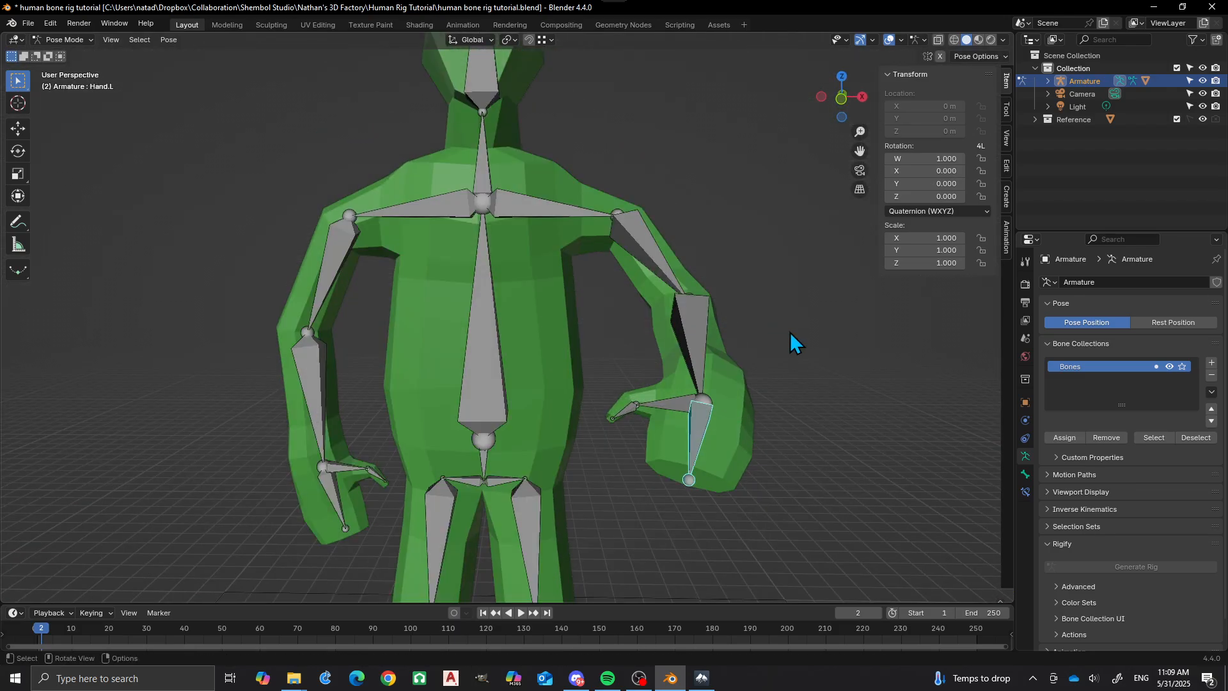
pyautogui.press('r')
pyautogui.rightClick(795, 384)
pyautogui.scroll(-1, 738, 314)
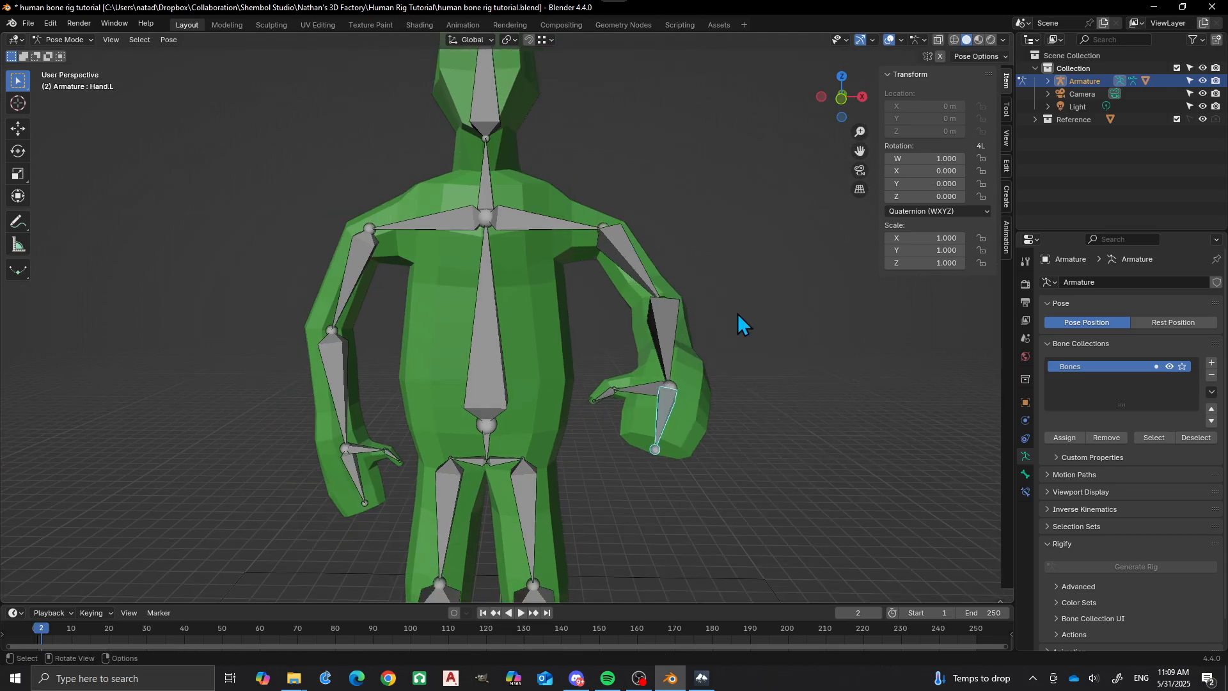
# Try rotating the left hand bone about its local Z and local Y axes, then cancel the rotation
pyautogui.press('r')
pyautogui.press('z')
pyautogui.press('z')
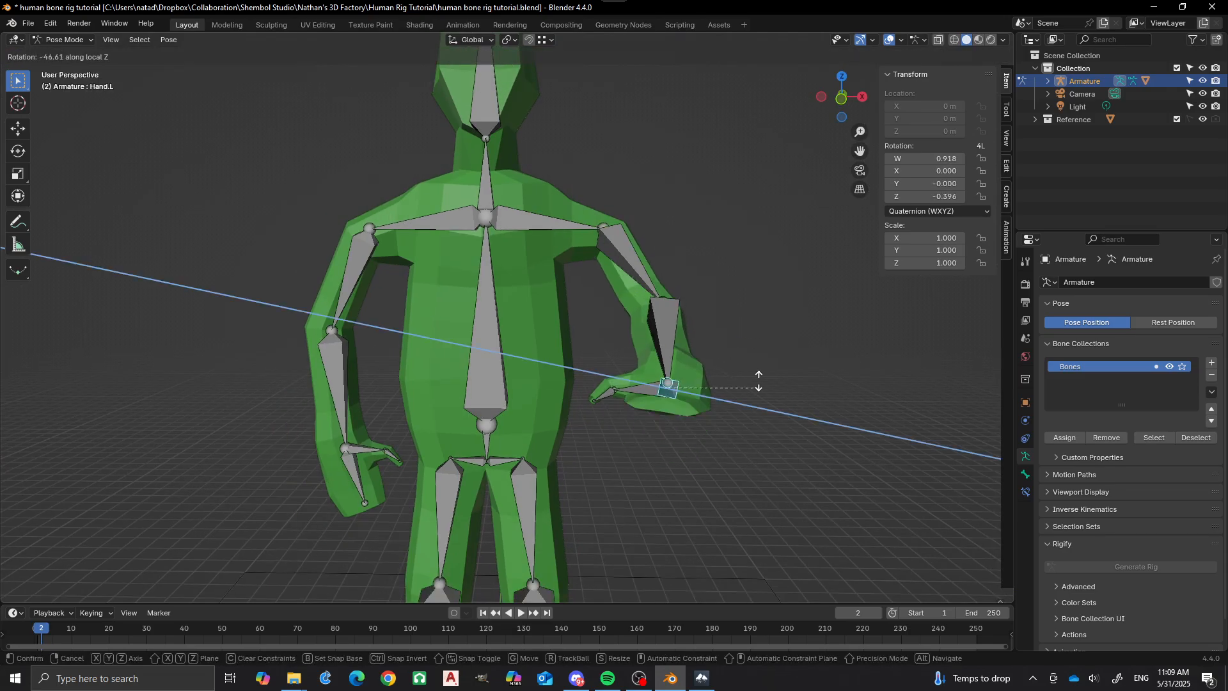
pyautogui.press('z')
pyautogui.press('y')
pyautogui.press('y')
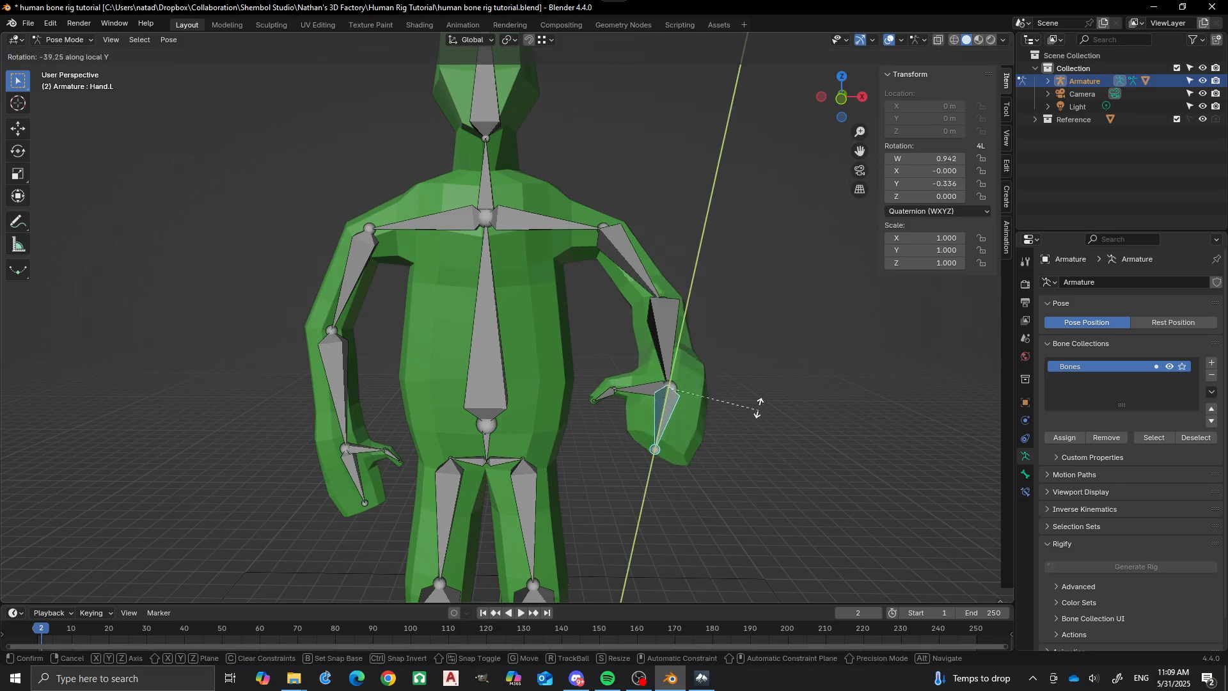
pyautogui.rightClick(742, 377)
pyautogui.scroll(-3, 628, 298)
pyautogui.moveTo(627, 298)
pyautogui.mouseDown(button='middle')
pyautogui.moveTo(625, 382)
pyautogui.moveTo(596, 413)
pyautogui.moveTo(618, 309)
pyautogui.mouseUp(button='middle')
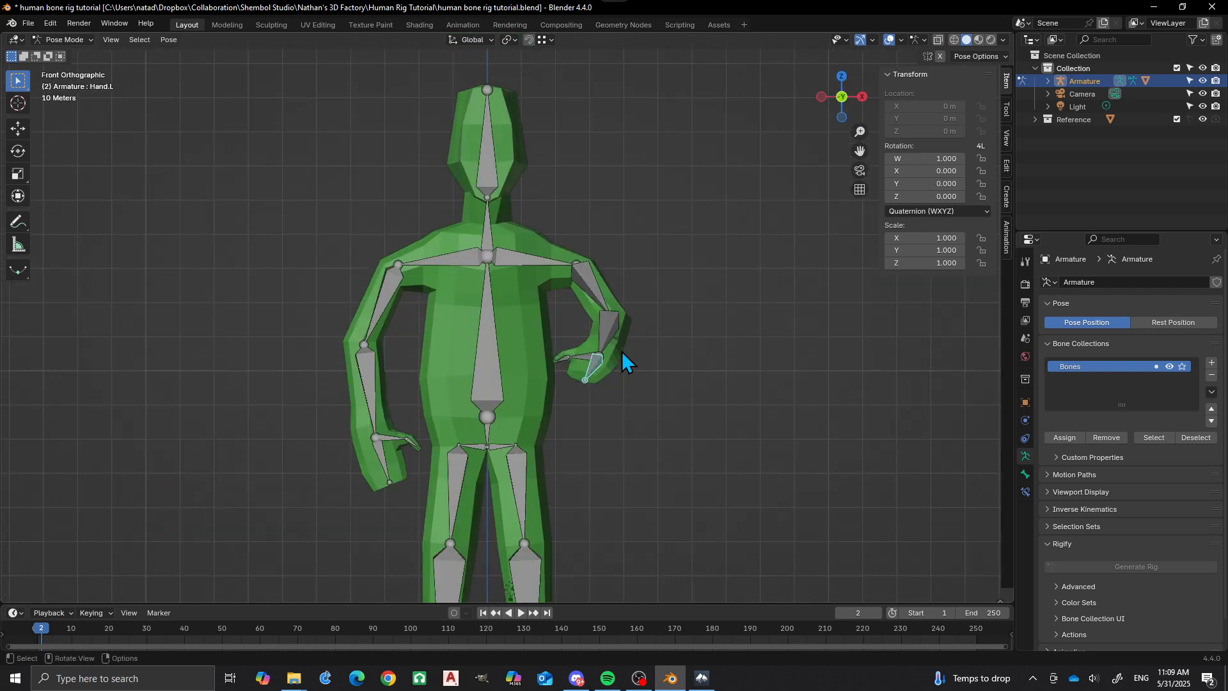
pyautogui.scroll(4, 614, 358)
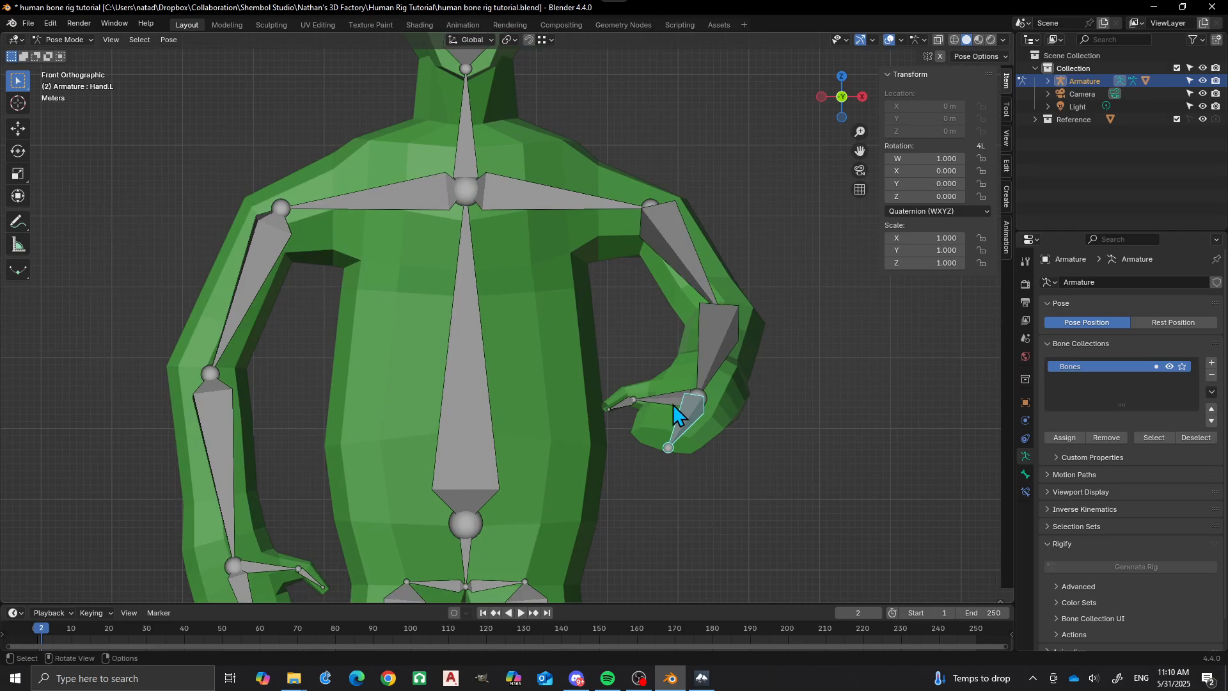
pyautogui.scroll(-1, 650, 346)
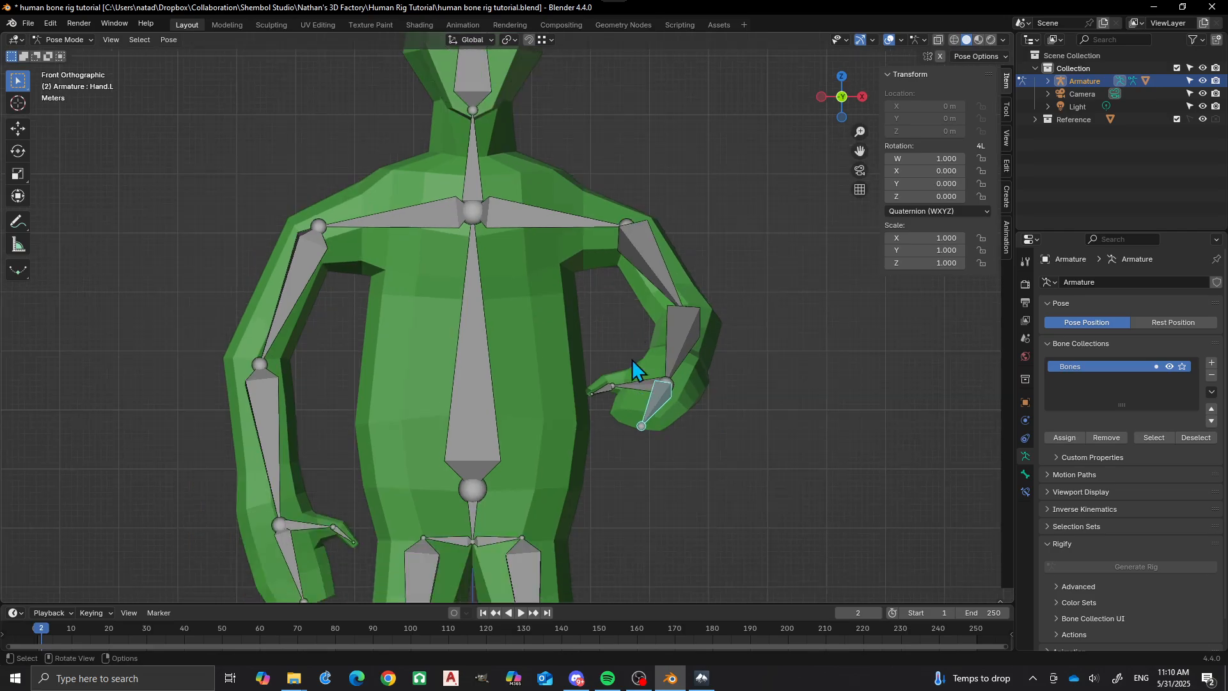
pyautogui.scroll(1, 622, 338)
pyautogui.scroll(-4, 607, 293)
pyautogui.moveTo(543, 256); pyautogui.dragTo(561, 316, button='middle')
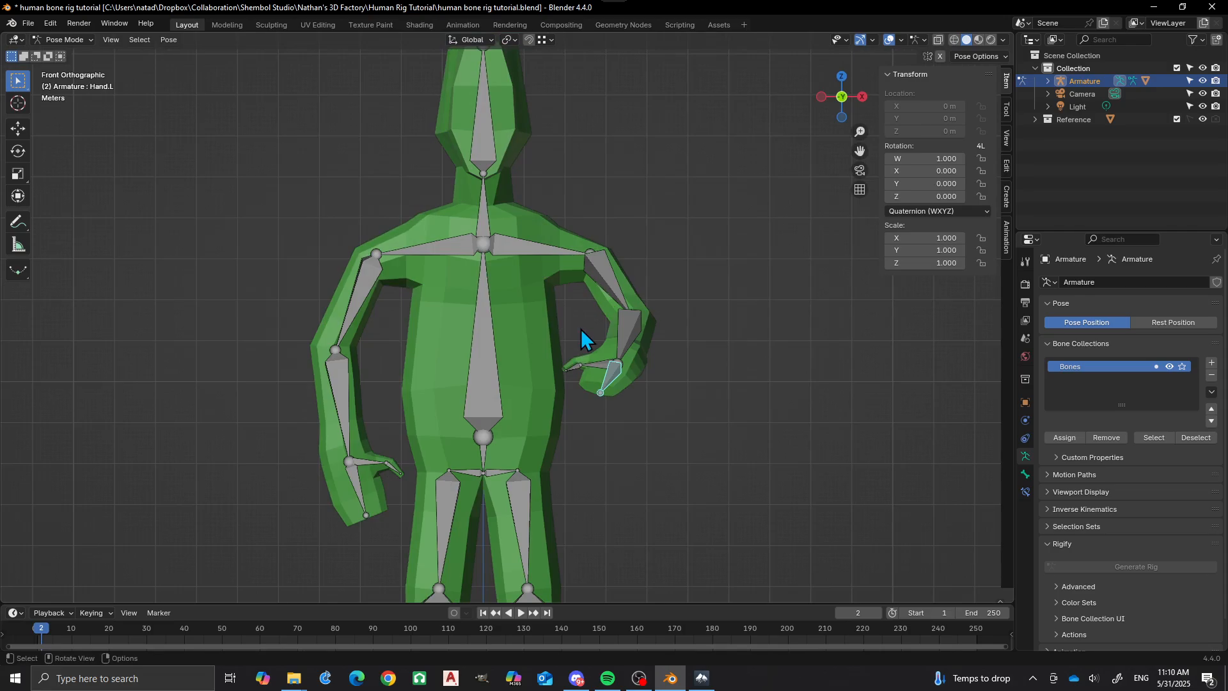
pyautogui.scroll(-1, 605, 352)
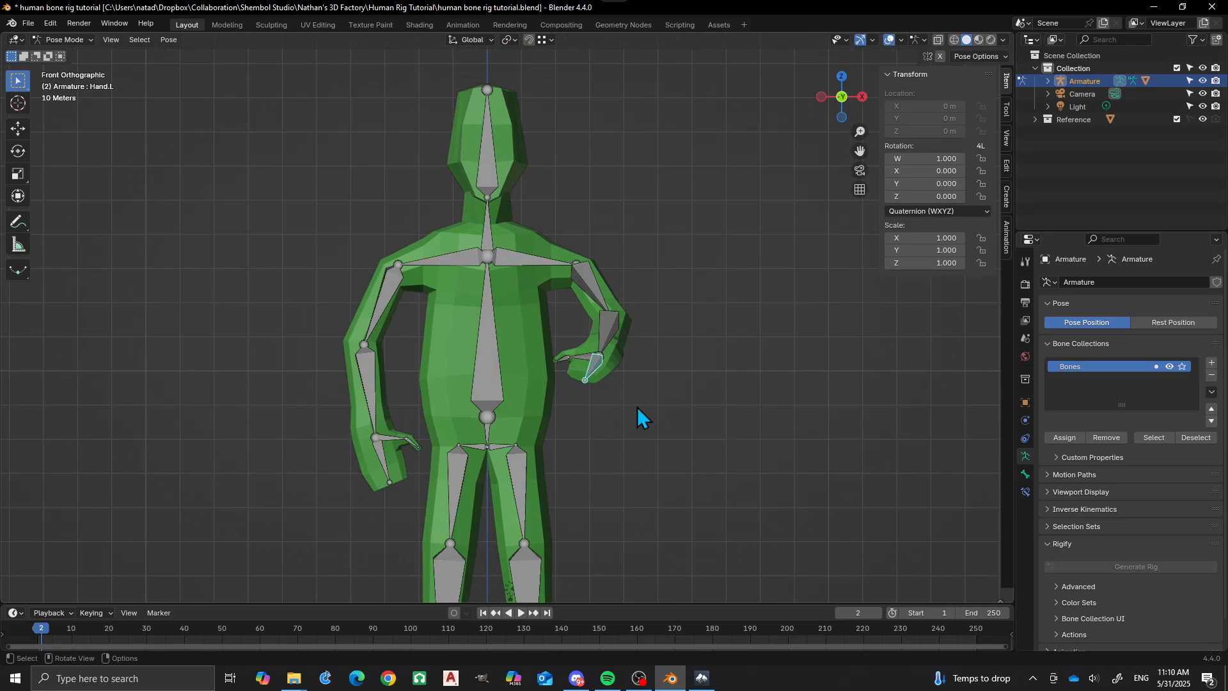
# Go to frame 3 and try rotating the left forearm bone in the right side view
pyautogui.keyDown('alt'); pyautogui.moveTo(638, 416); pyautogui.dragTo(486, 402, button='middle'); pyautogui.keyUp('alt')
pyautogui.press('Right')
pyautogui.scroll(2, 511, 377)
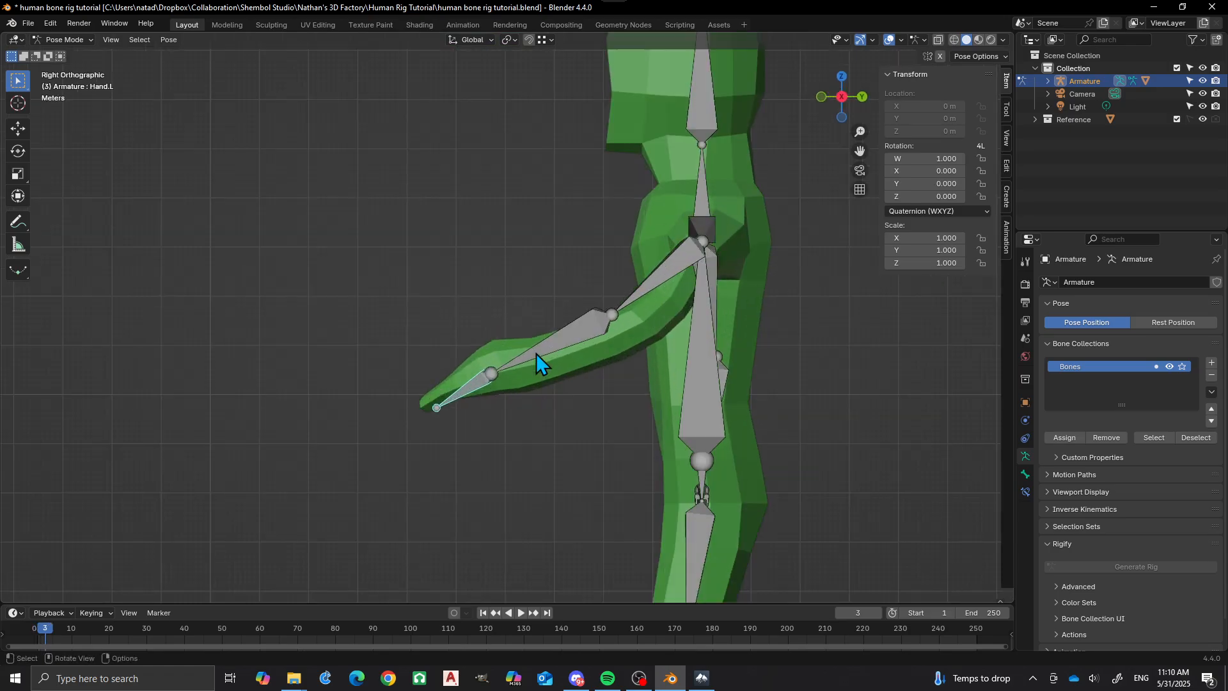
pyautogui.click(553, 335)
pyautogui.press('r')
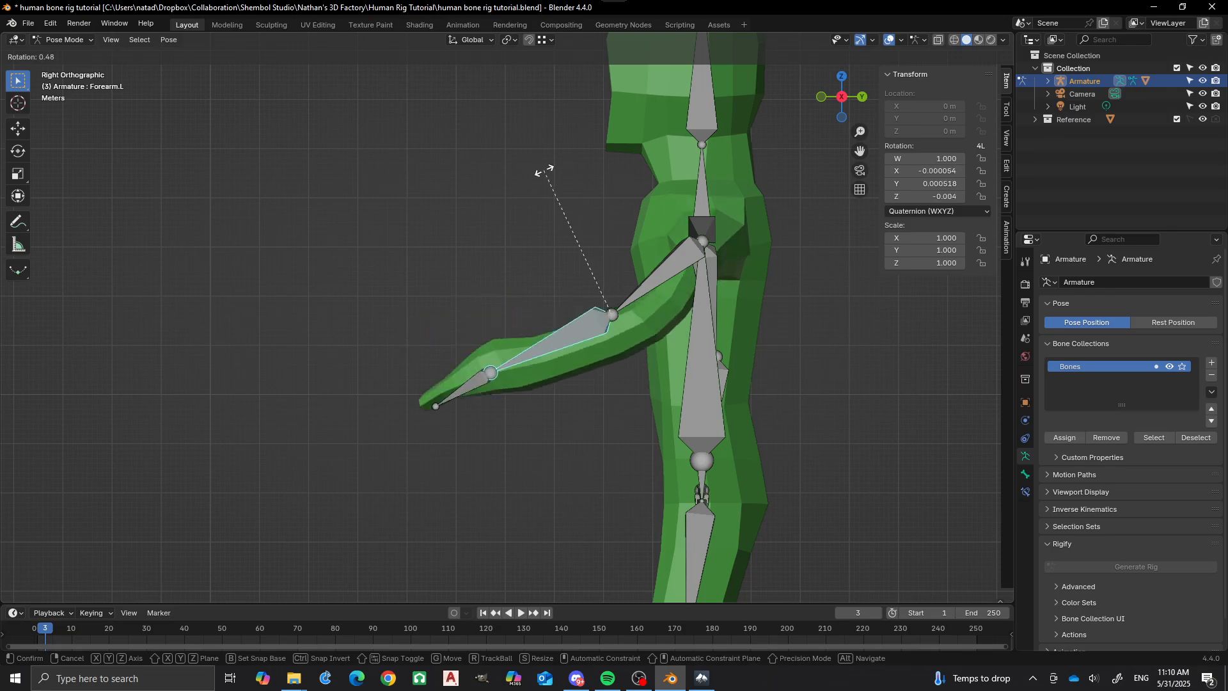
pyautogui.rightClick(543, 205)
# Select all bones of the armature in front view
pyautogui.scroll(-4, 499, 249)
pyautogui.moveTo(429, 268); pyautogui.dragTo(577, 270, button='middle')
pyautogui.scroll(2, 578, 270)
pyautogui.scroll(3, 593, 328)
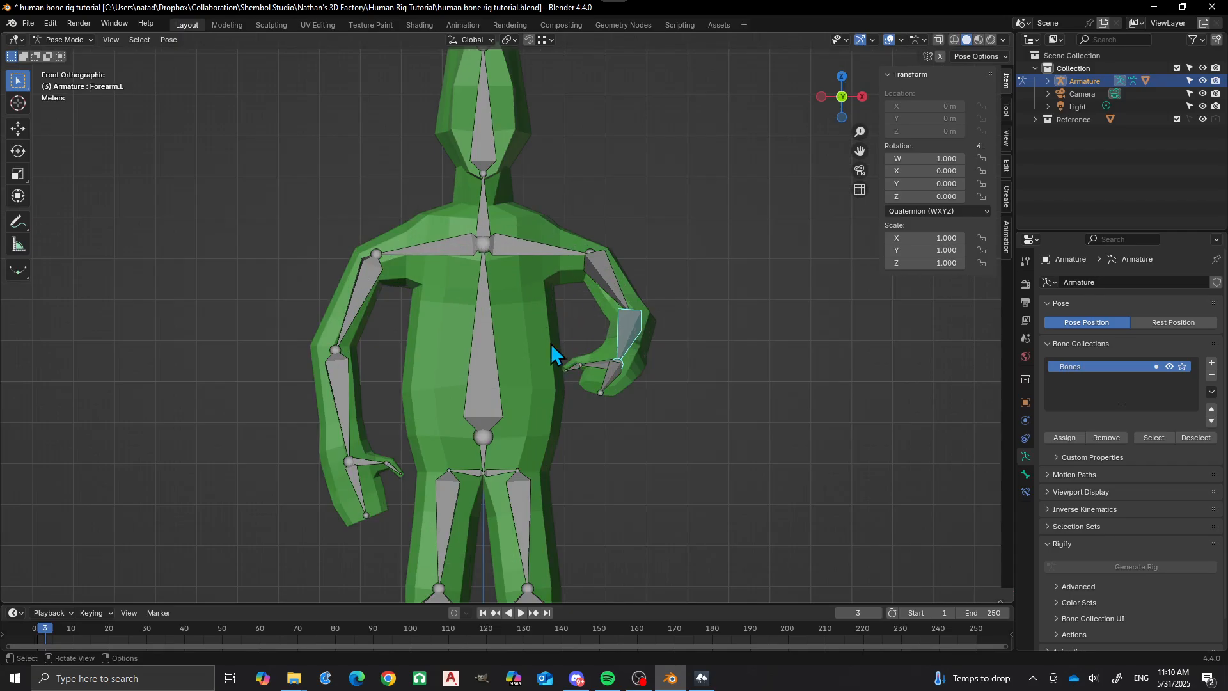
pyautogui.press('a')
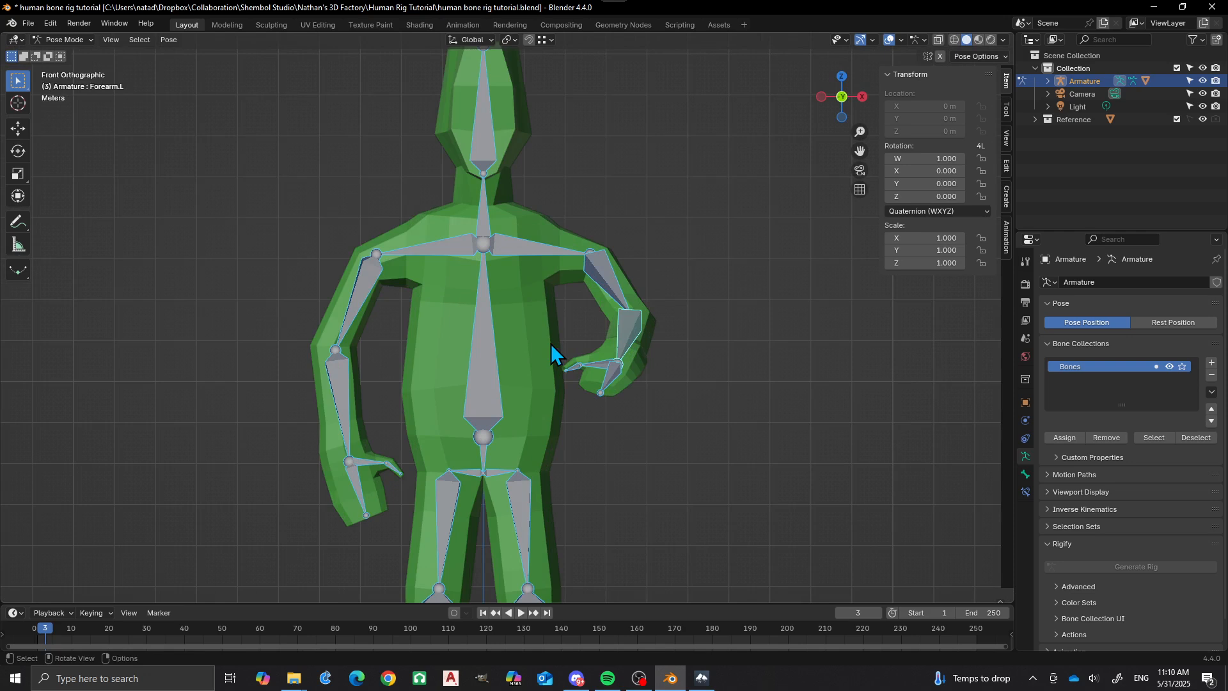